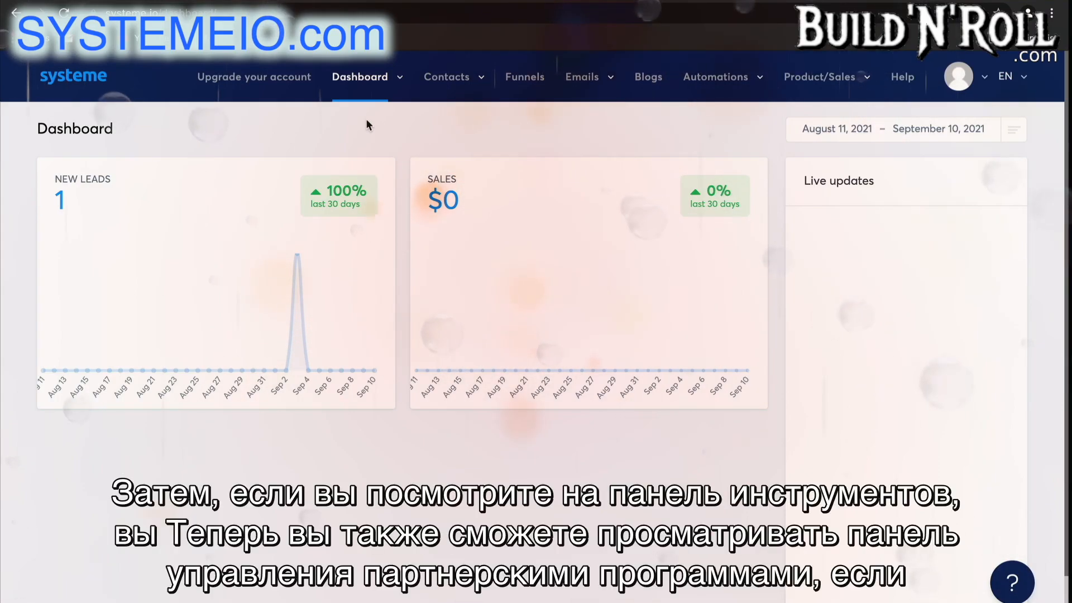
pyautogui.click(397, 79)
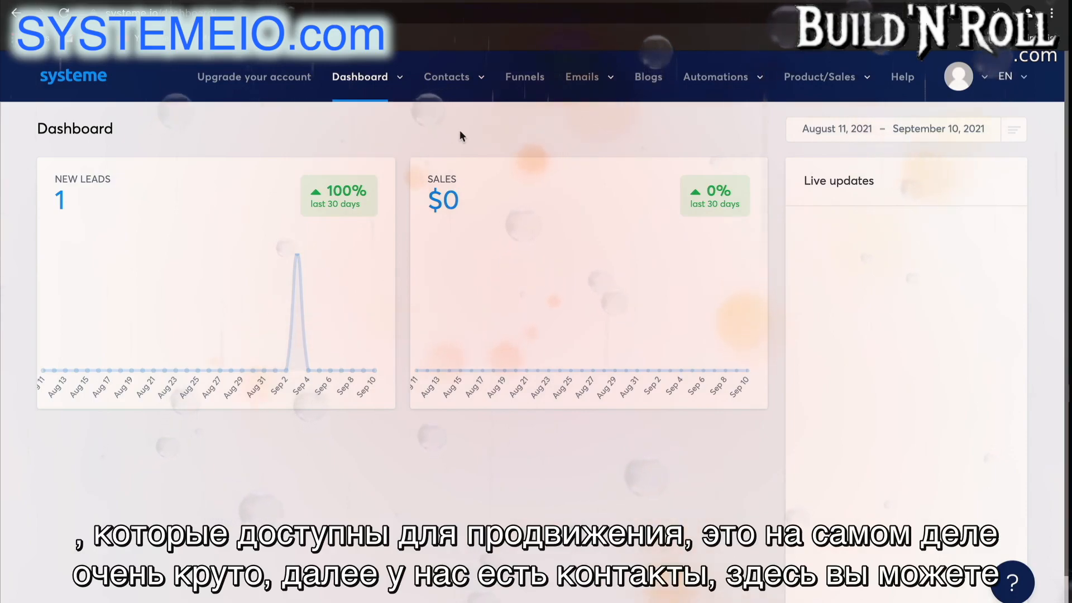
pyautogui.moveTo(461, 86)
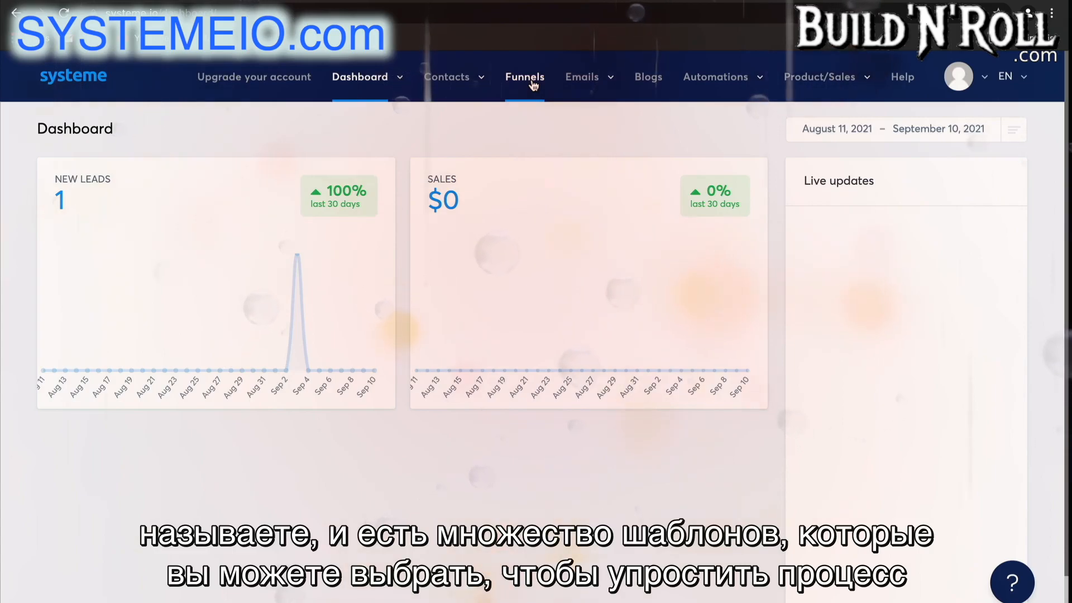
pyautogui.moveTo(576, 94)
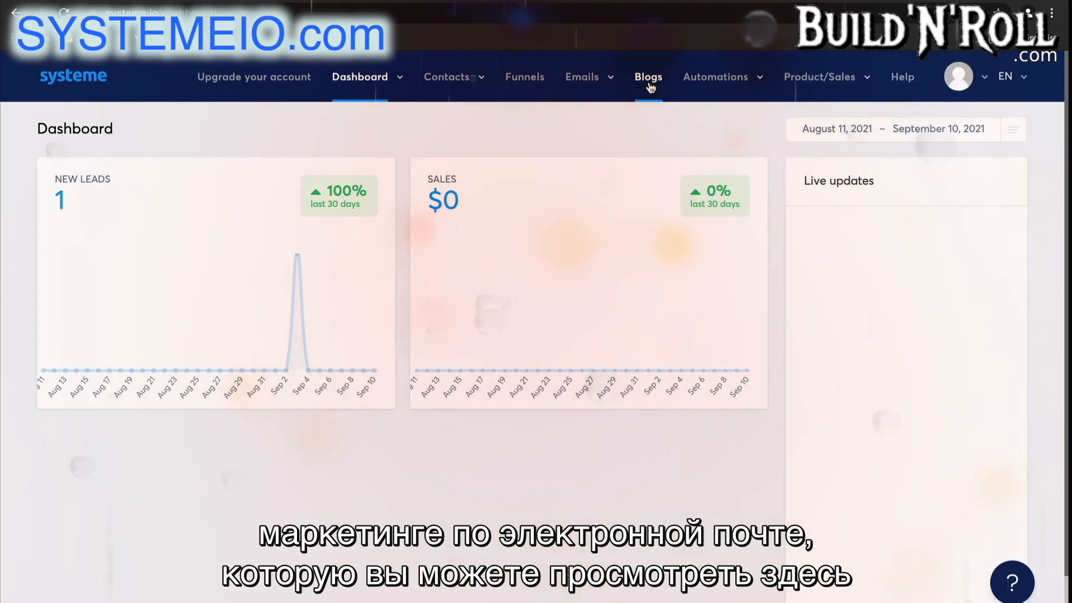
pyautogui.moveTo(675, 102)
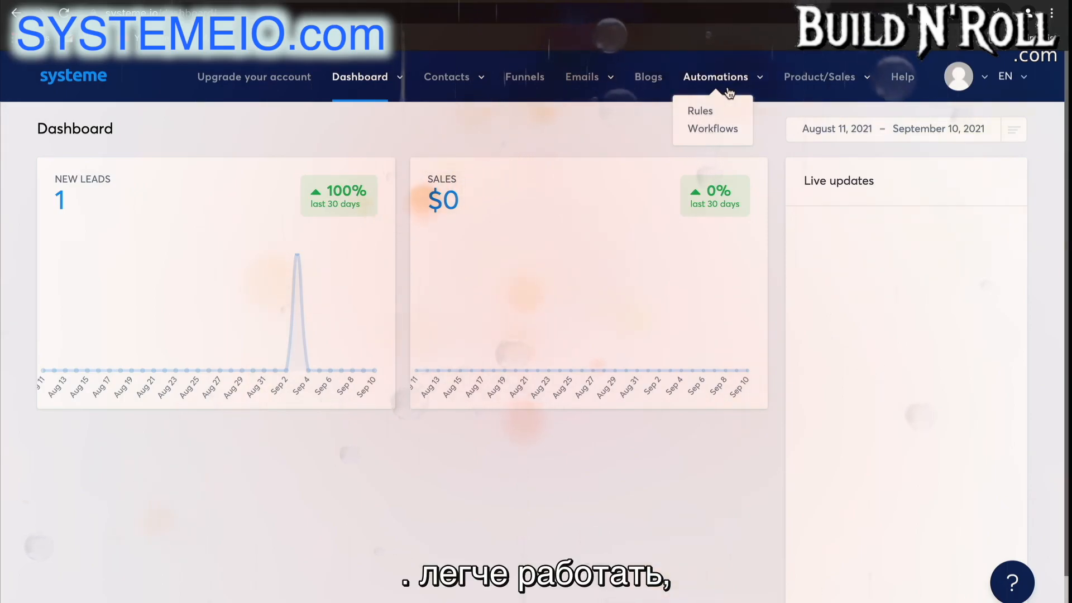
pyautogui.moveTo(800, 88)
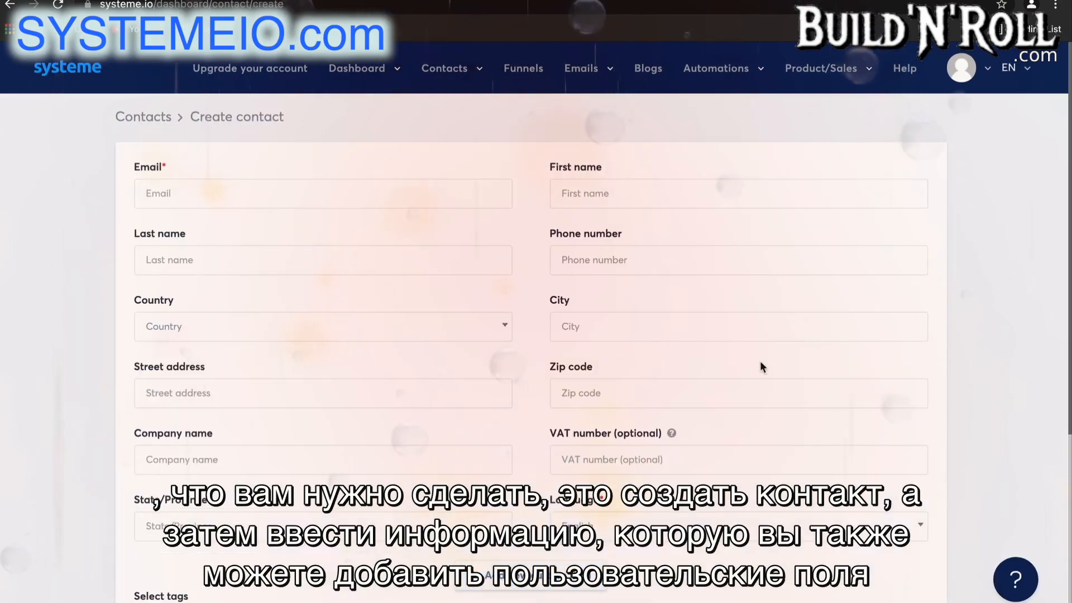
pyautogui.scroll(-2, 760, 360)
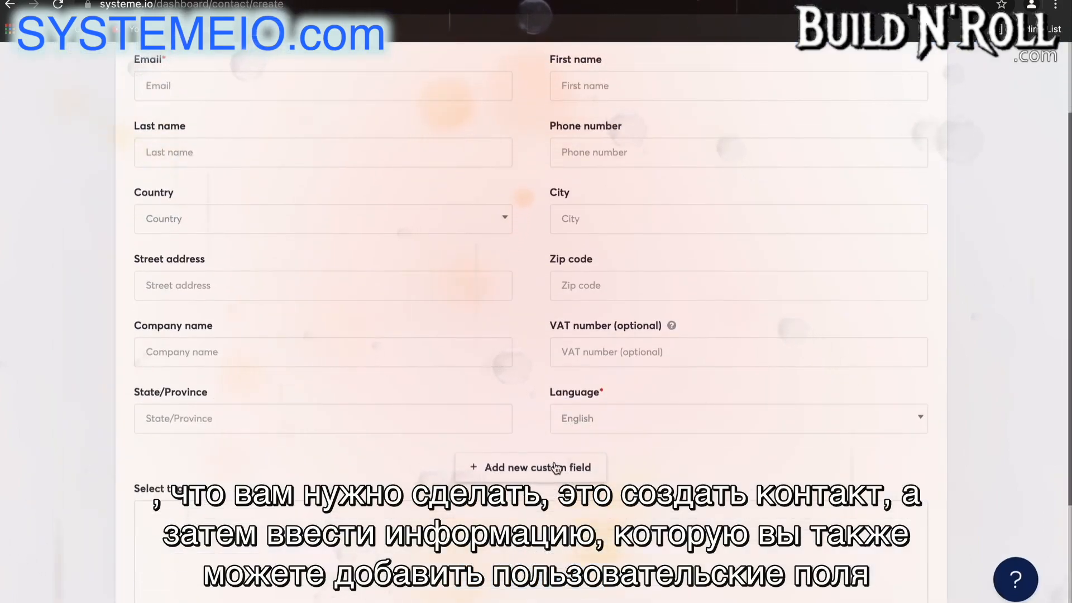
pyautogui.scroll(-3, 557, 466)
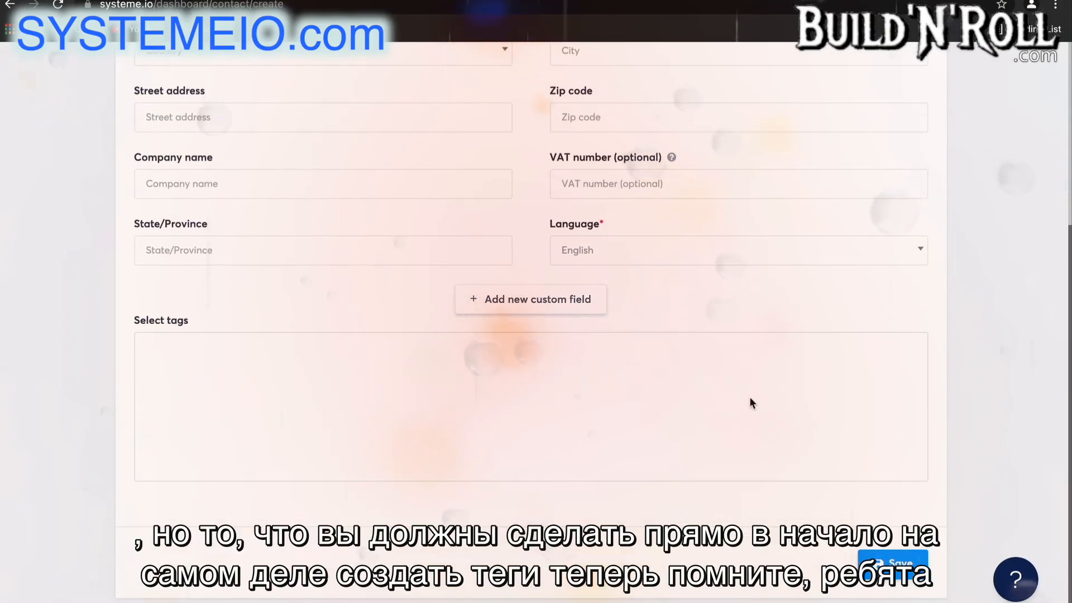
pyautogui.scroll(5, 750, 398)
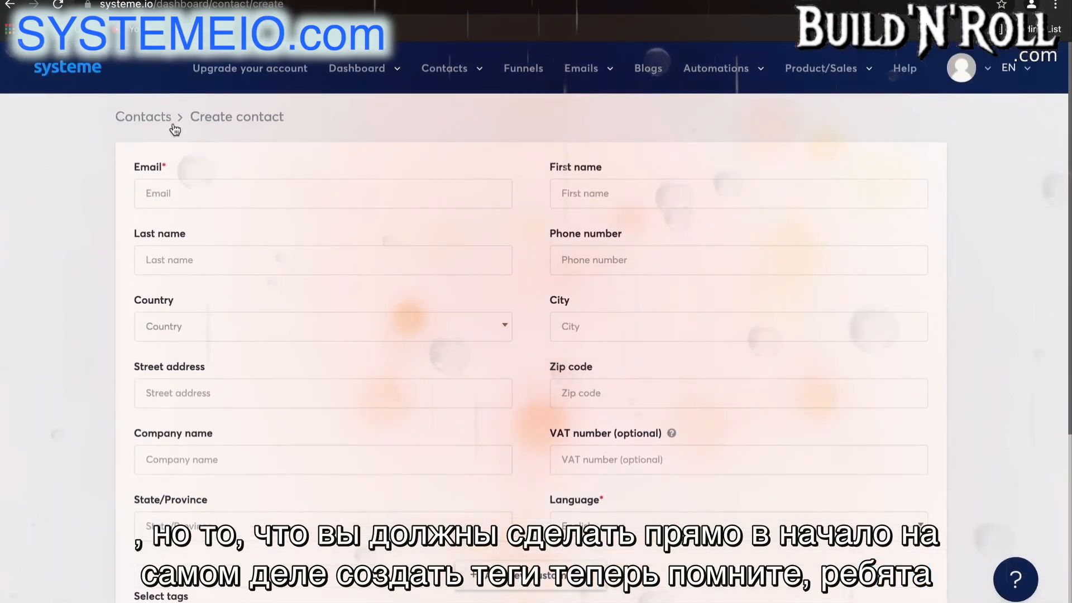
# Add a contact tag named "Blog - leads" and save it.
pyautogui.moveTo(435, 84)
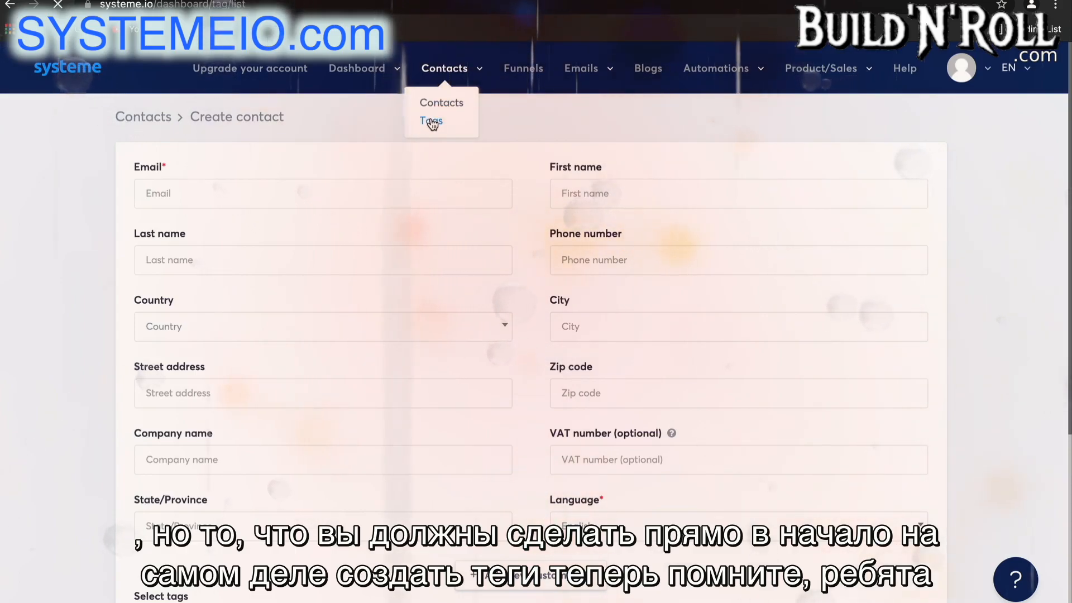
pyautogui.click(432, 122)
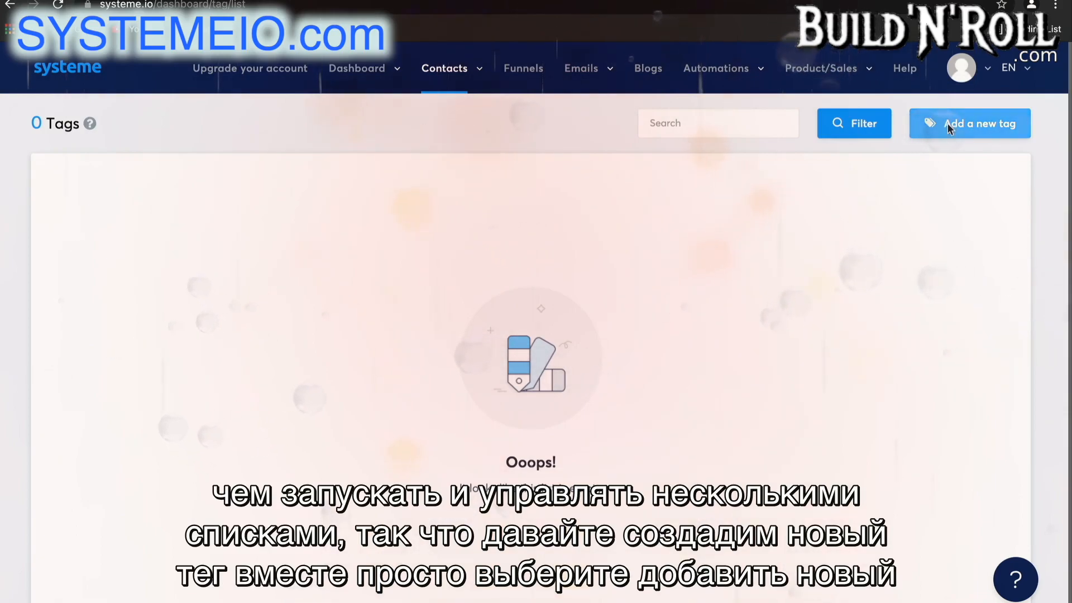
pyautogui.click(970, 124)
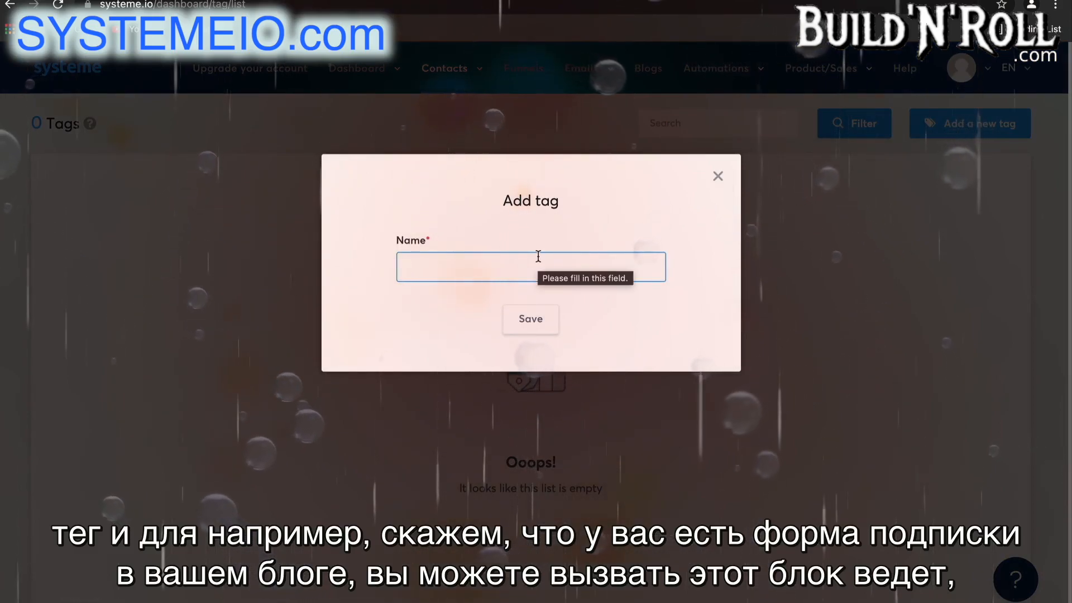
pyautogui.write('Blo')
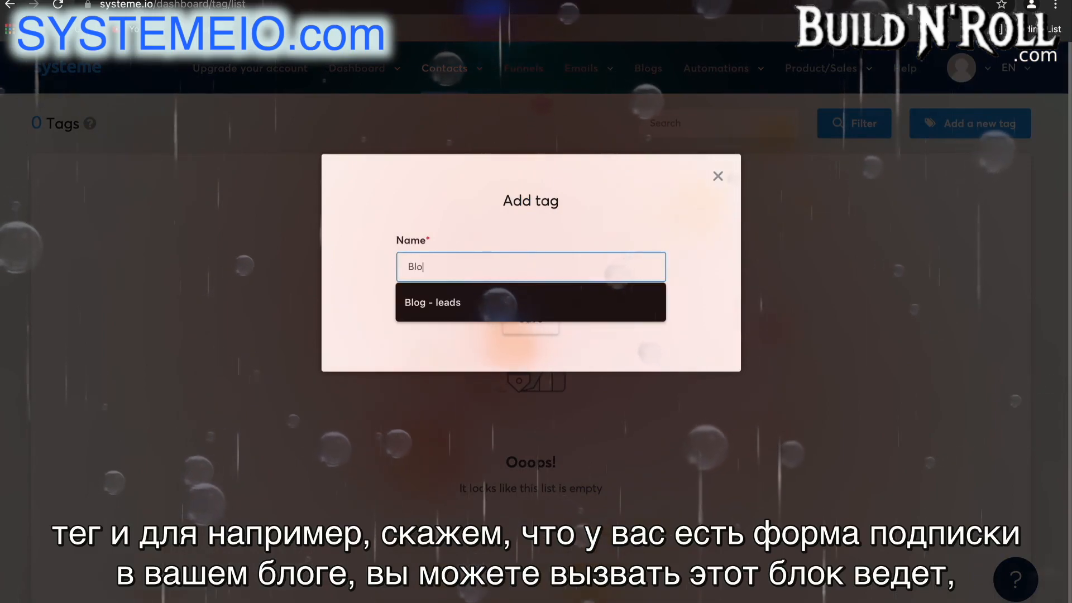
pyautogui.write('g - leads')
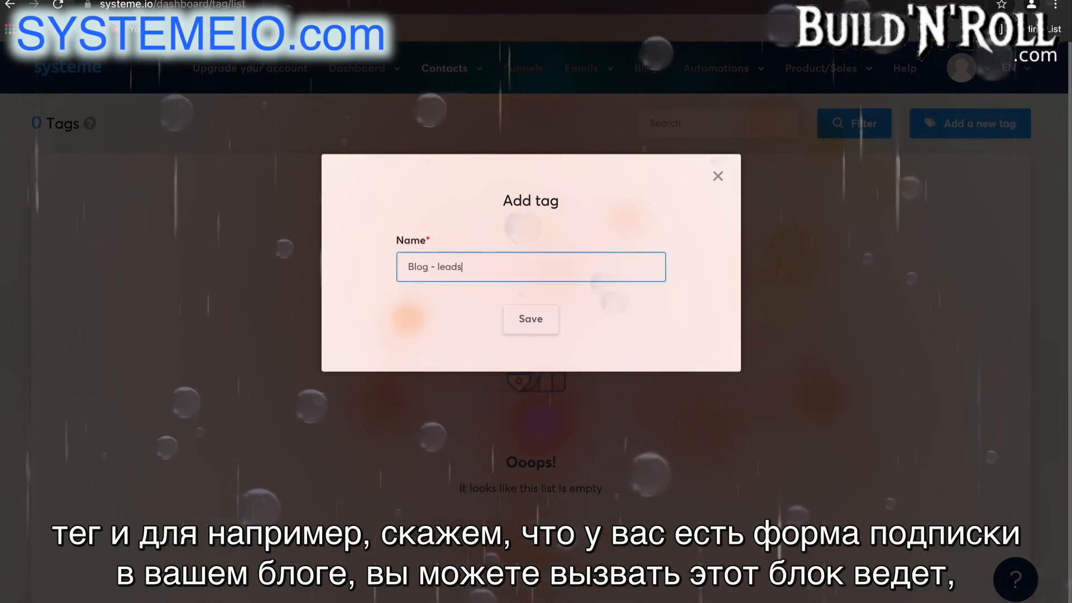
pyautogui.click(531, 323)
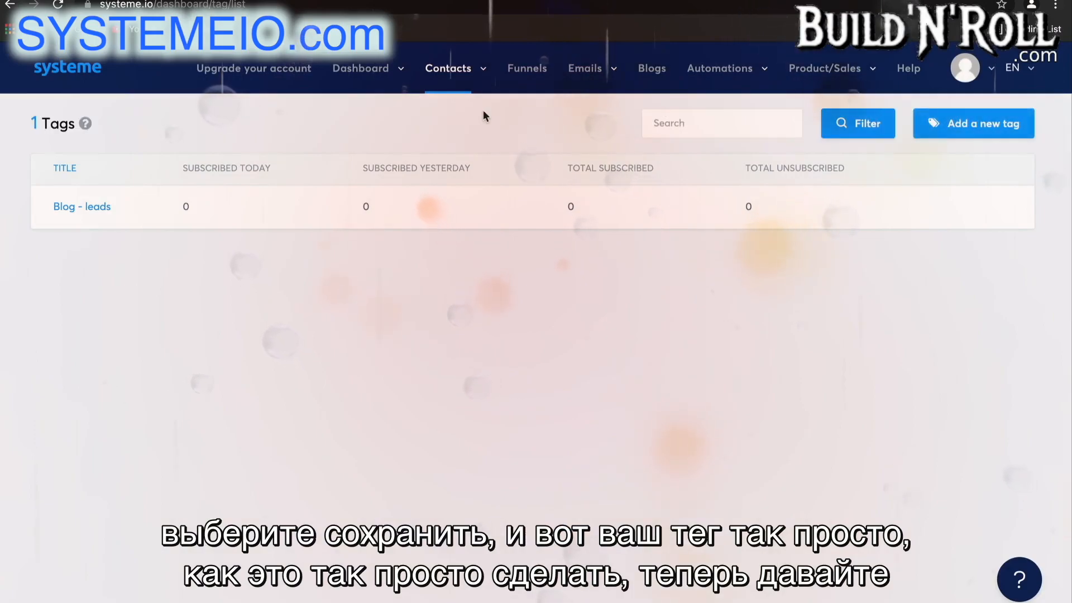
# Start a new contact in the contacts list and fill in the contact's email address.
pyautogui.moveTo(449, 70)
pyautogui.click(455, 103)
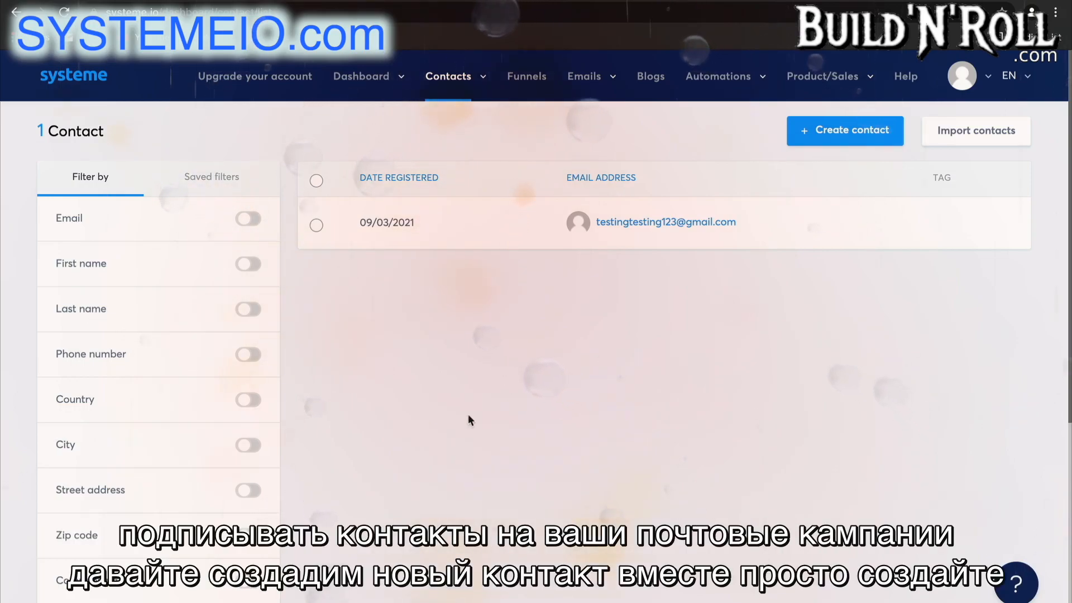
pyautogui.click(834, 133)
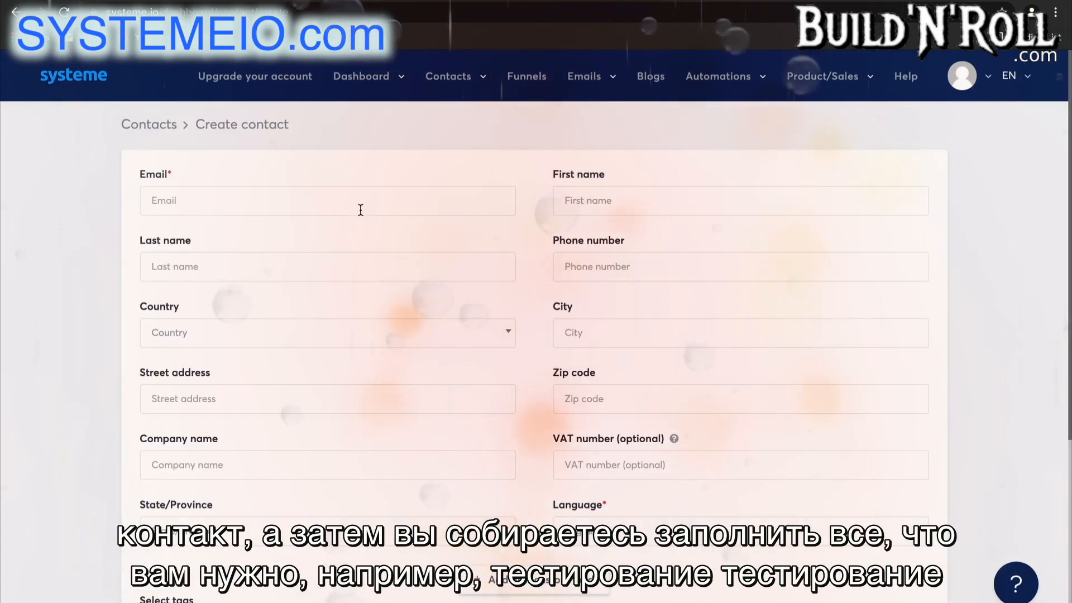
pyautogui.click(360, 212)
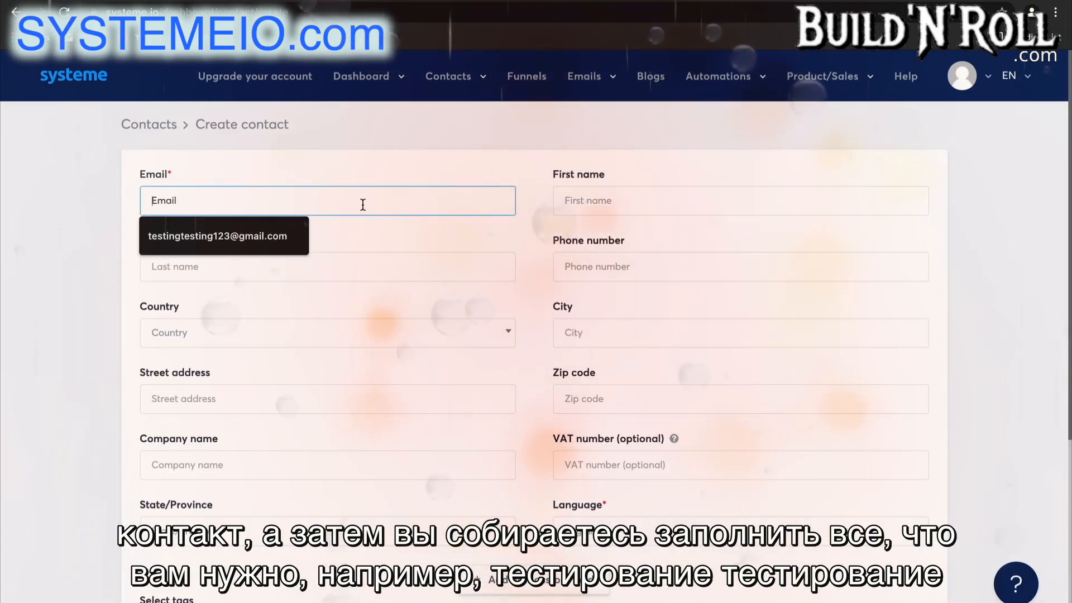
pyautogui.click(279, 236)
pyautogui.click(227, 200)
pyautogui.write('4')
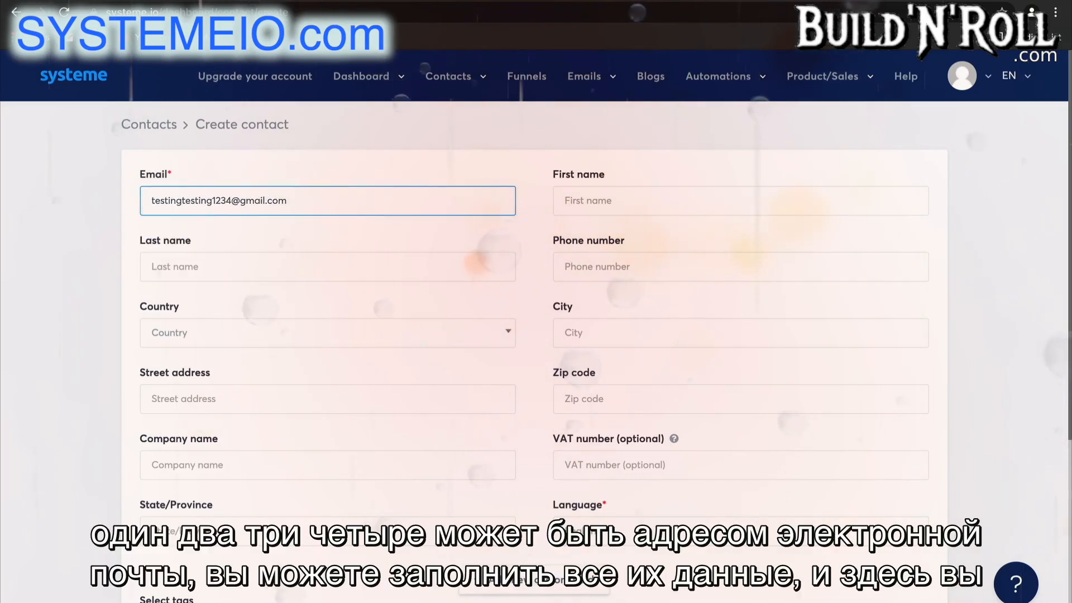
# Assign the "Blog - leads" tag to the new contact and save the contact.
pyautogui.scroll(-3, 464, 403)
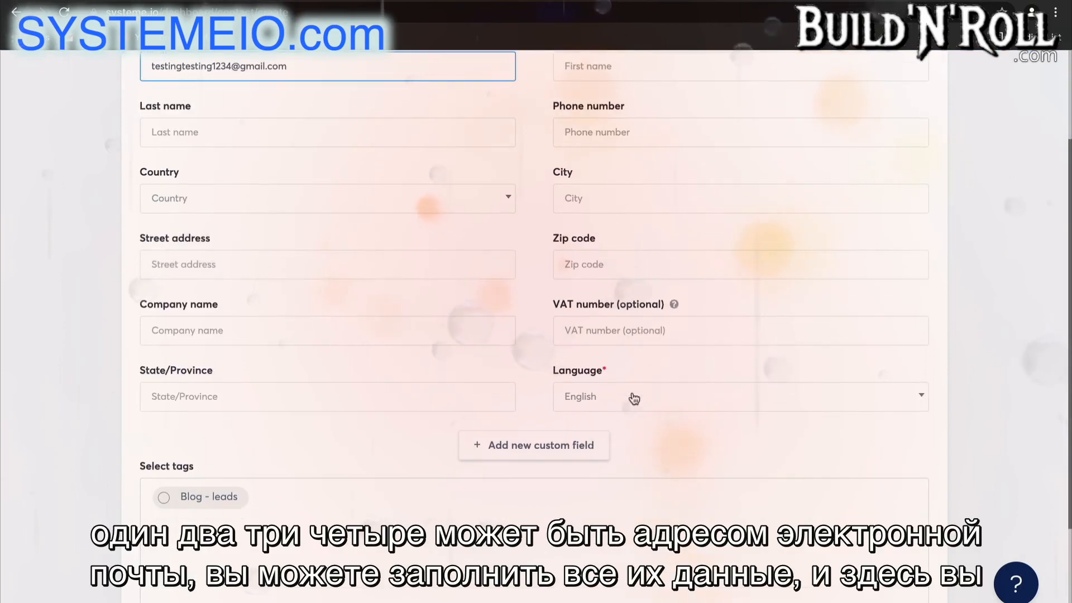
pyautogui.scroll(-2, 300, 502)
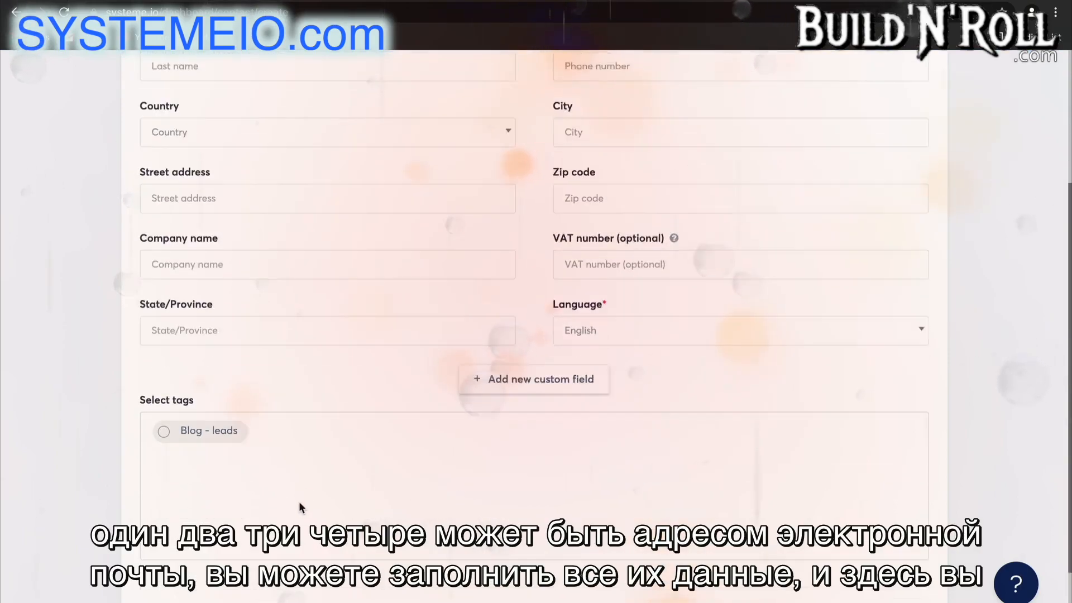
pyautogui.click(228, 409)
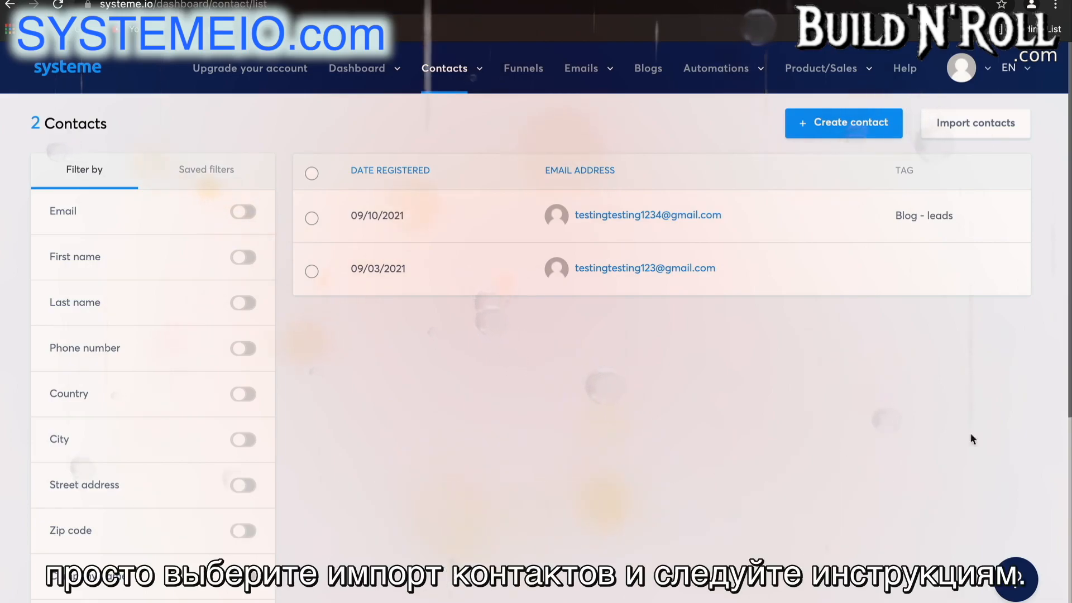
# Open the contact import page and examine the email campaign choices for imported contacts.
pyautogui.click(977, 137)
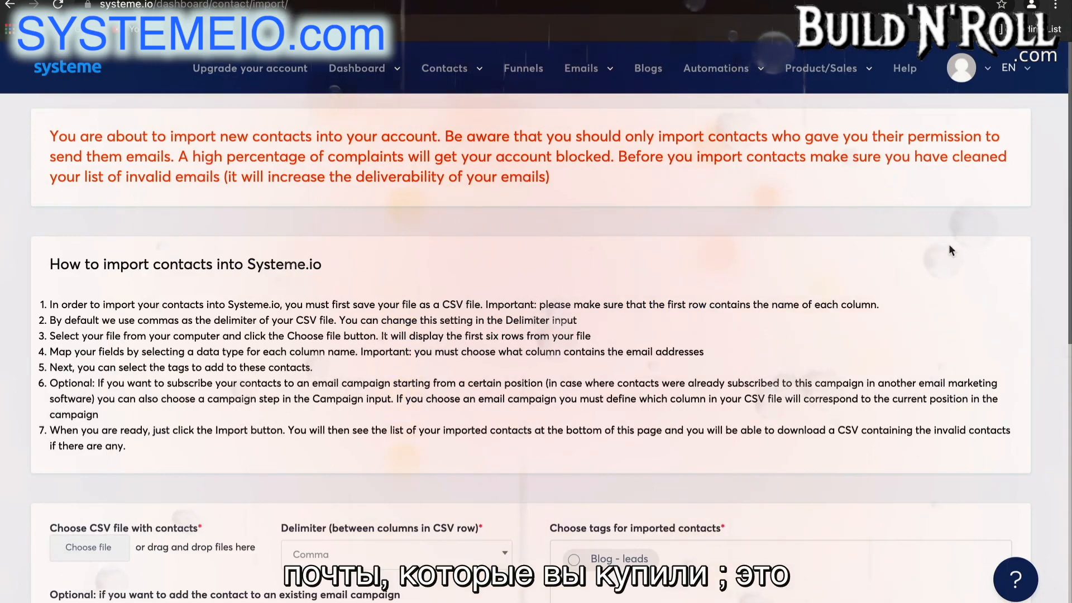
pyautogui.scroll(-3, 949, 246)
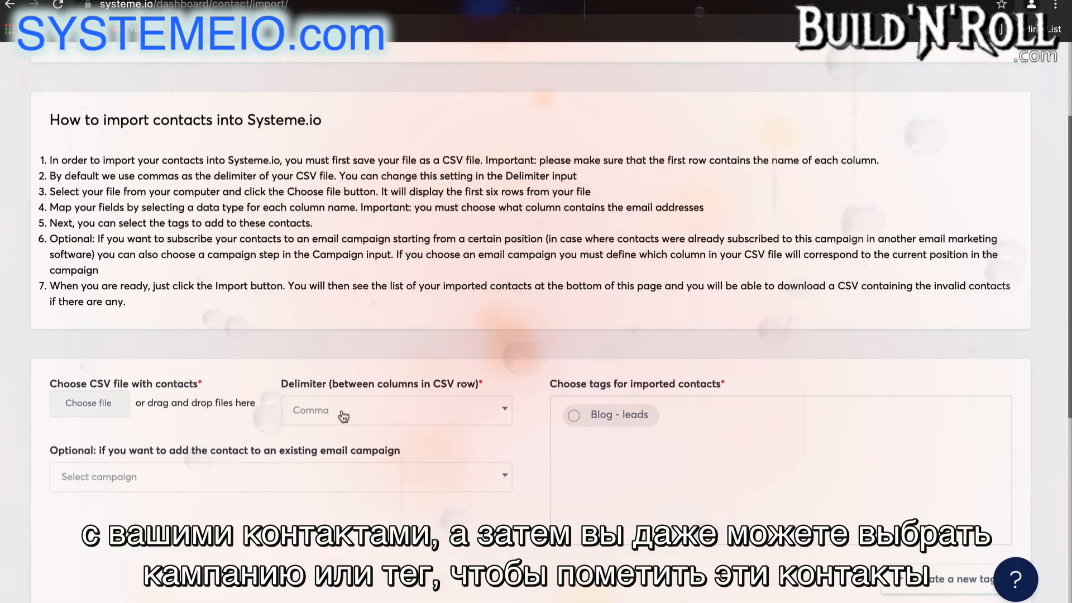
pyautogui.click(334, 482)
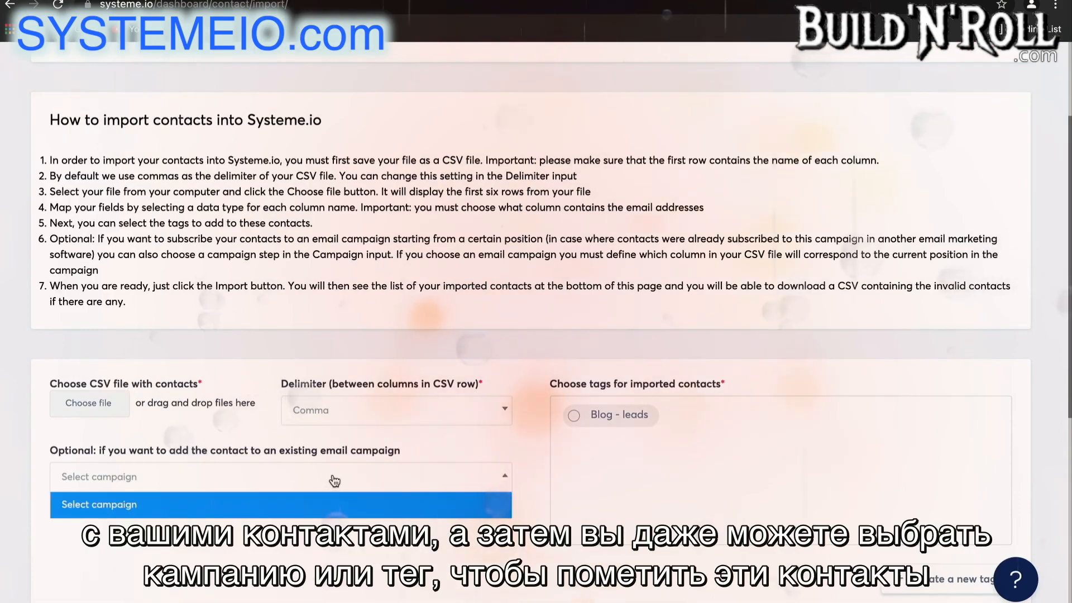
pyautogui.click(331, 509)
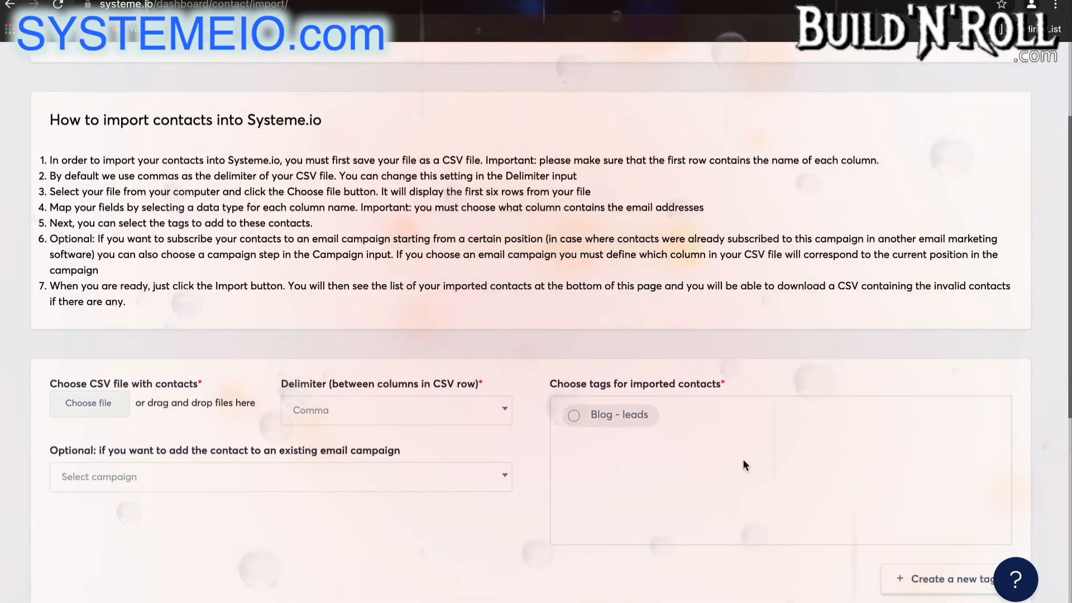
# Leave the import page and return to the contacts list.
pyautogui.scroll(3, 719, 467)
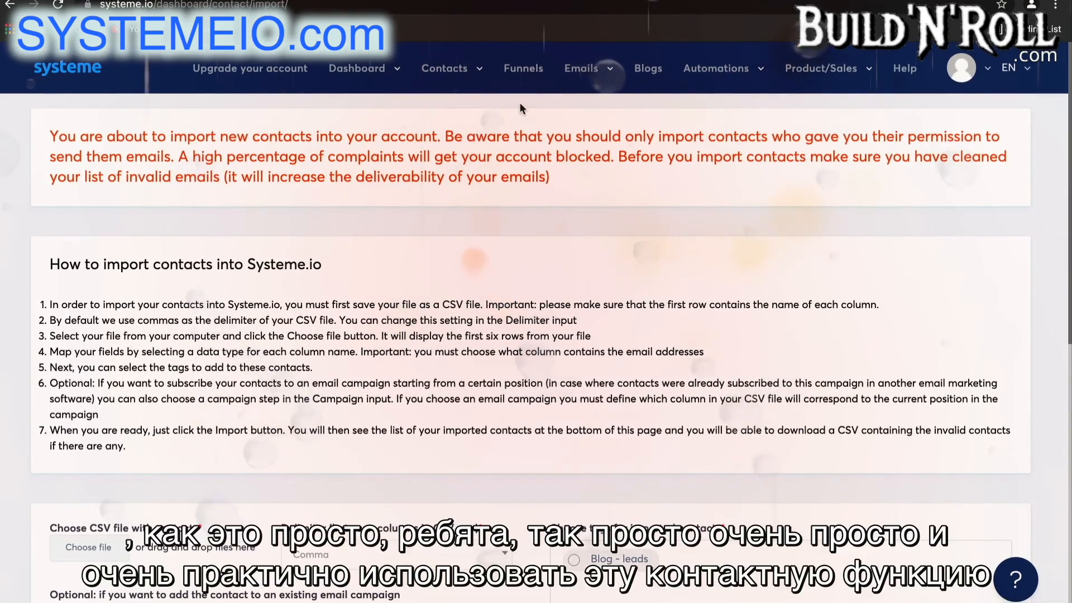
pyautogui.moveTo(445, 69)
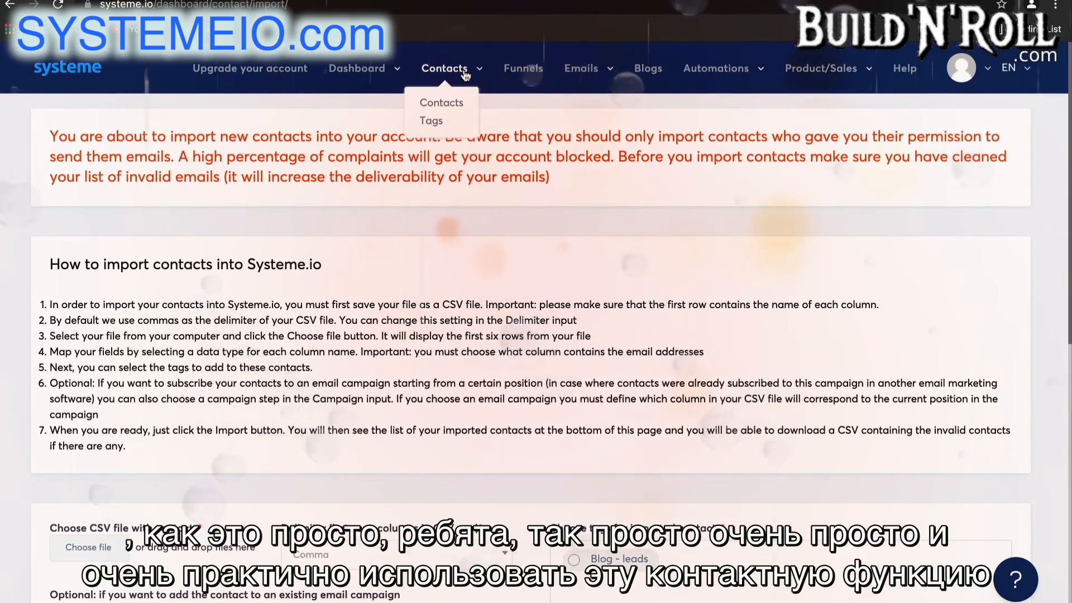
pyautogui.click(450, 104)
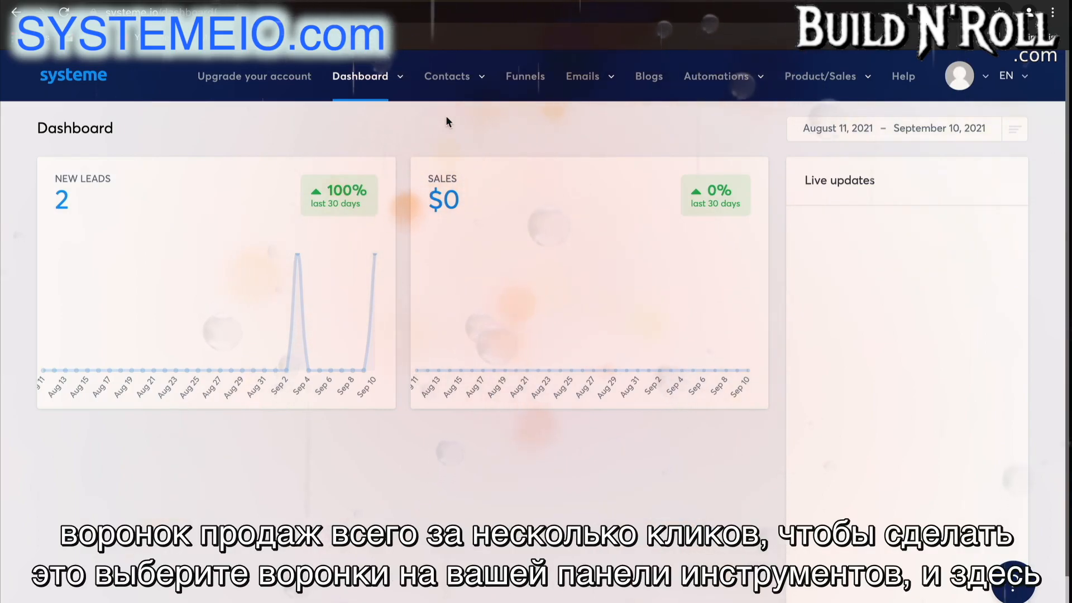
# Open the list of funnels and check which status filters it offers.
pyautogui.click(544, 82)
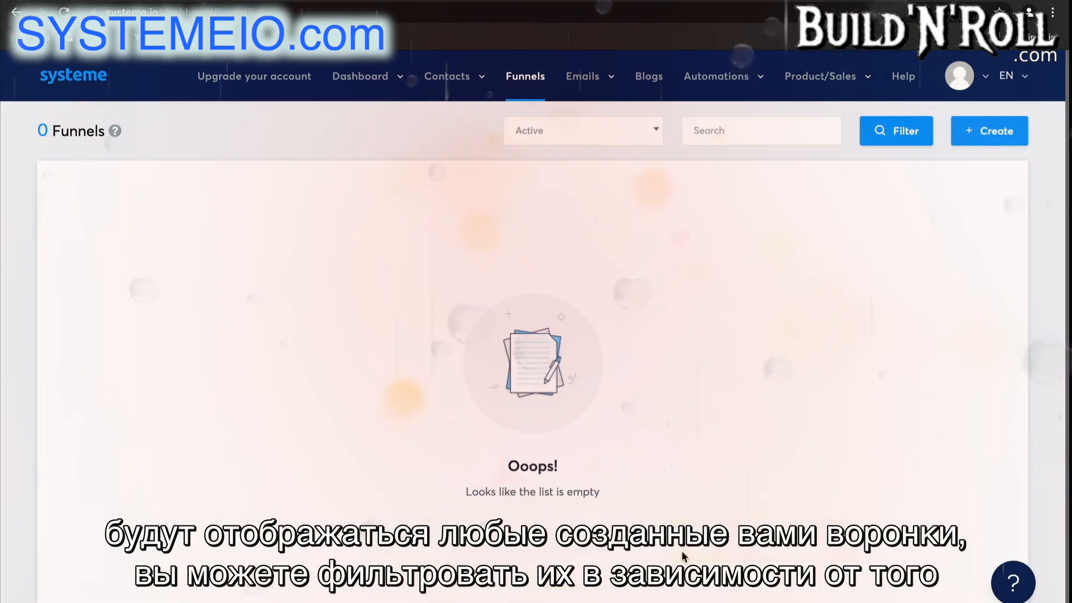
pyautogui.click(655, 136)
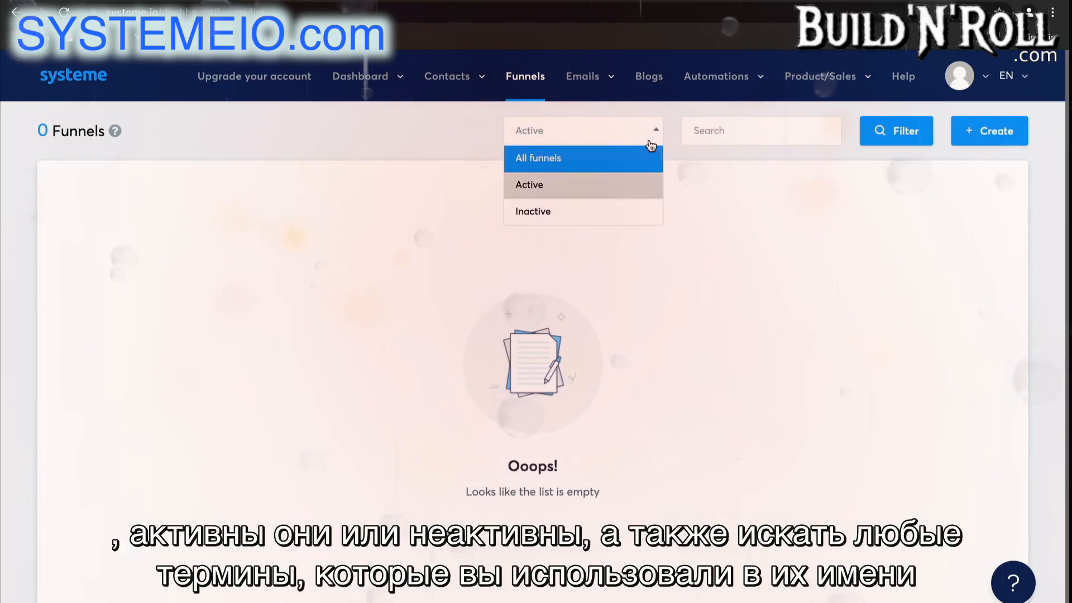
pyautogui.click(658, 140)
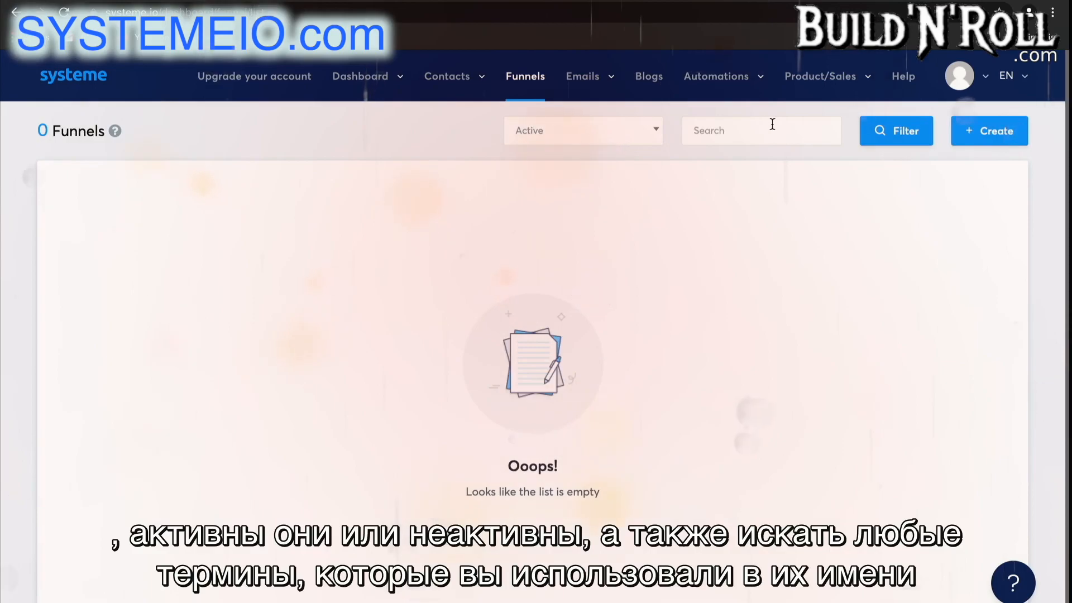
# Start a new funnel named "Test Funnel" and choose the Custom type for building it from scratch.
pyautogui.click(999, 140)
pyautogui.click(592, 246)
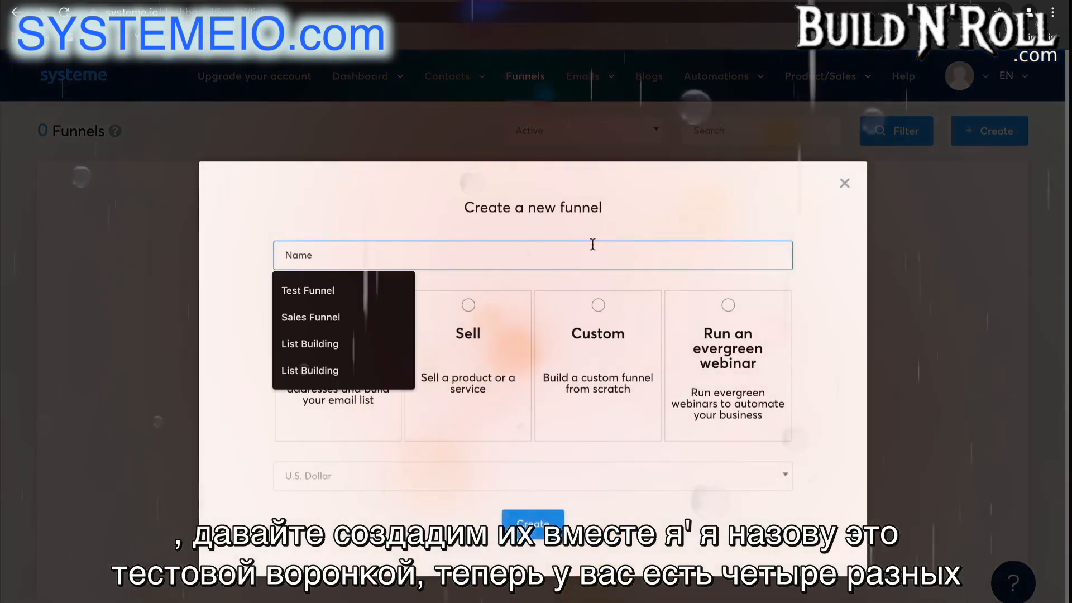
pyautogui.write('Test Funnel')
pyautogui.click(313, 292)
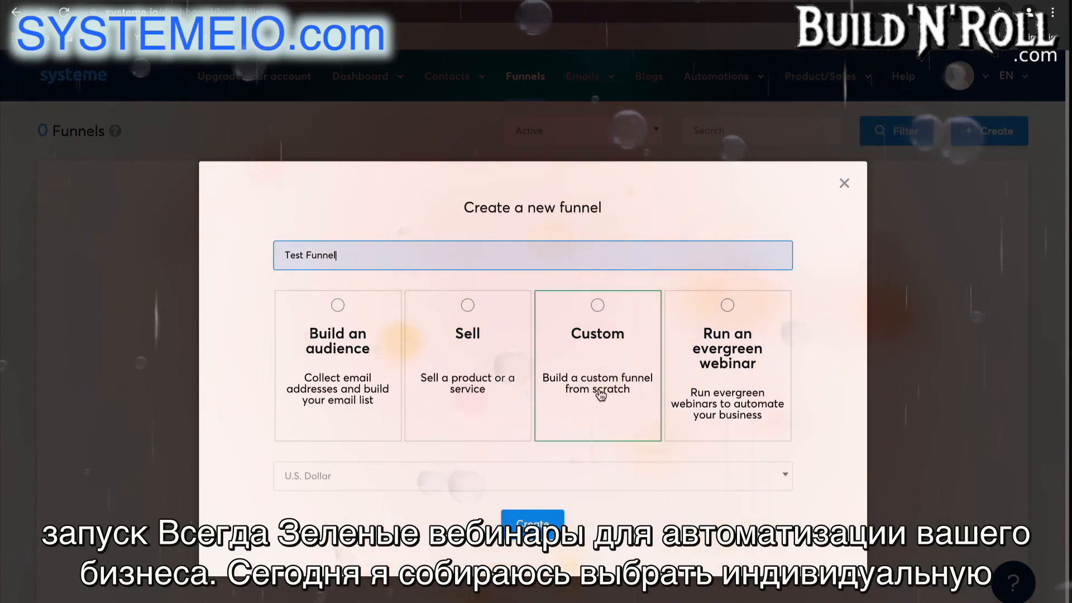
pyautogui.click(599, 412)
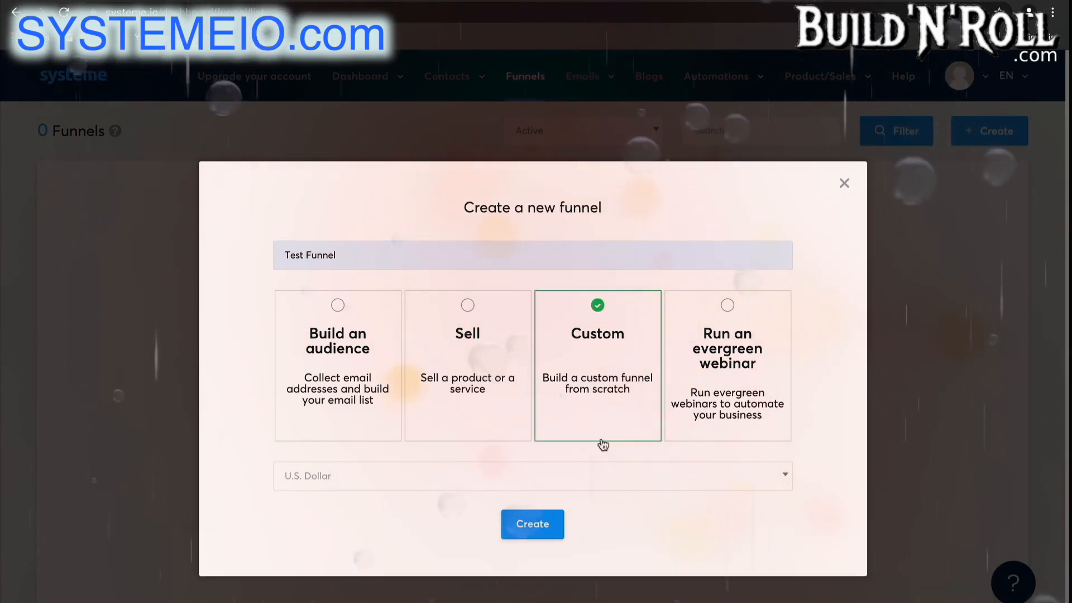
# Look through the currency choices, keep U.S. Dollar, create the funnel and dismiss the success notice.
pyautogui.click(621, 481)
pyautogui.scroll(-10, 574, 410)
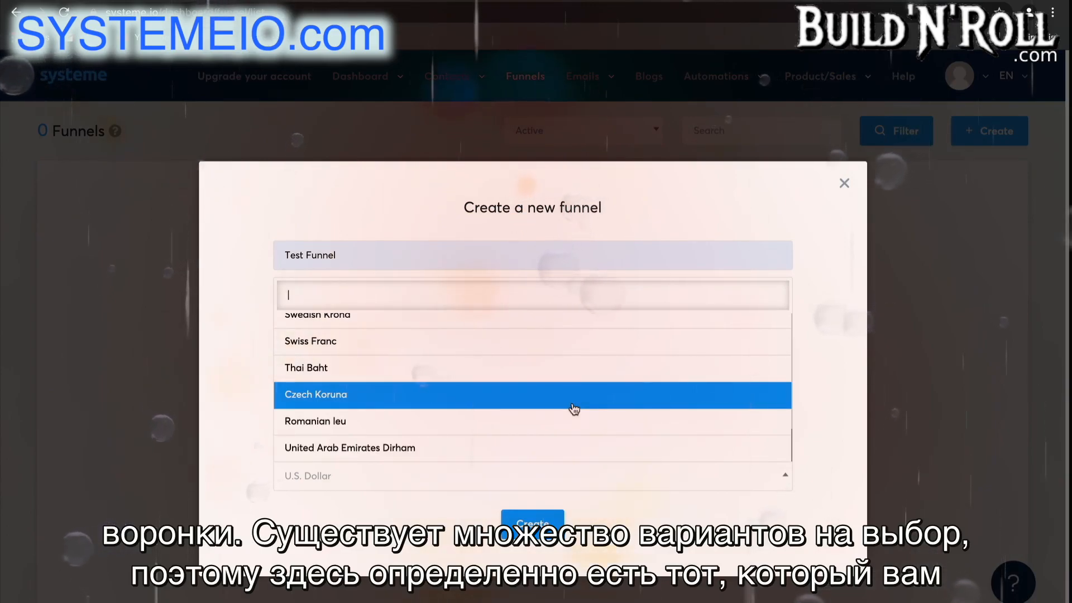
pyautogui.scroll(10, 574, 409)
pyautogui.click(534, 328)
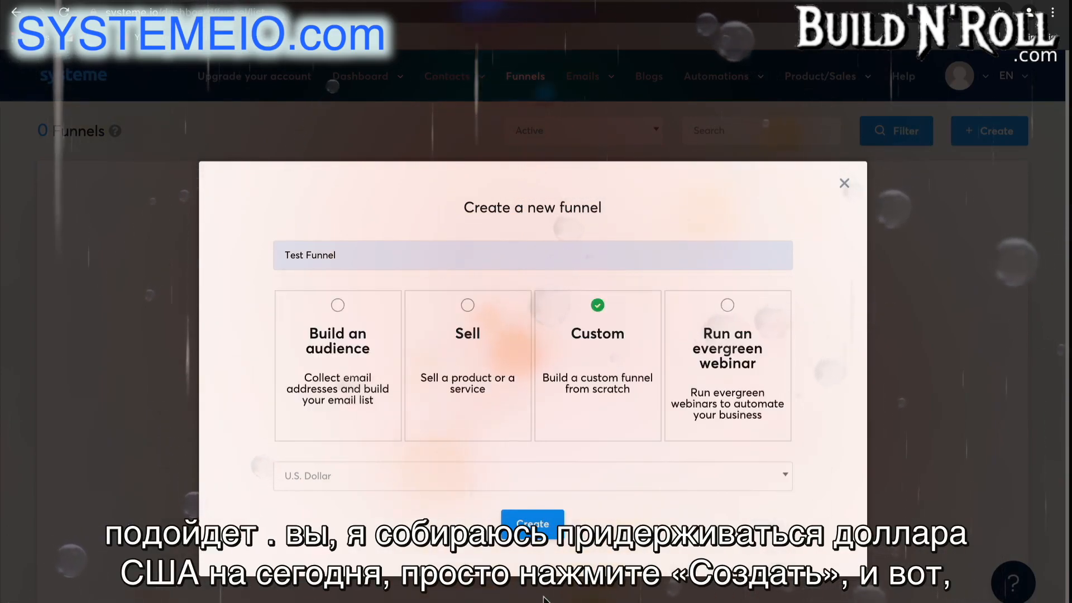
pyautogui.click(532, 524)
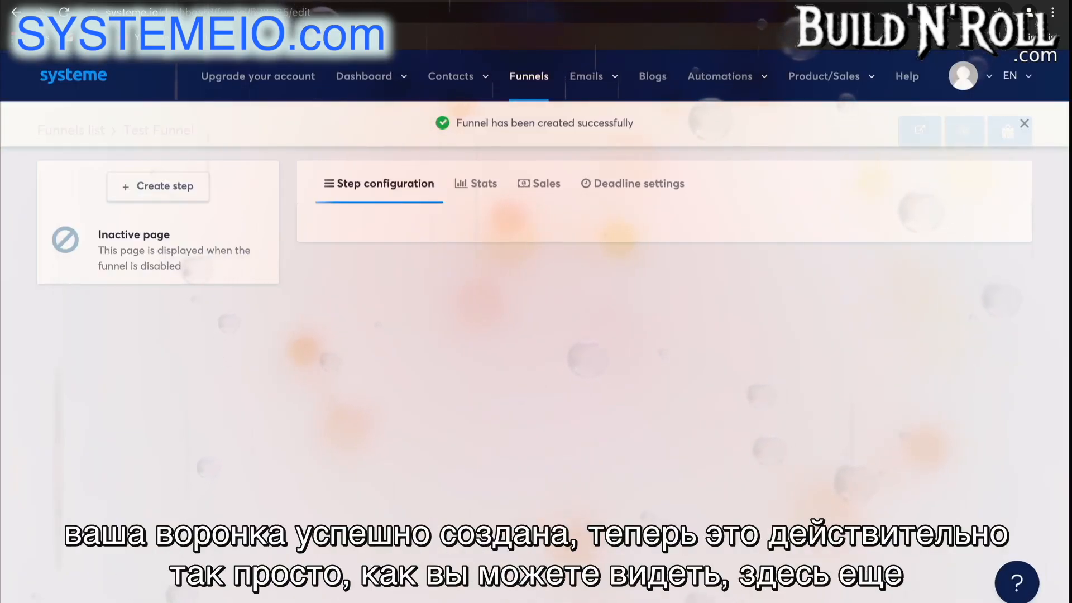
pyautogui.click(1024, 125)
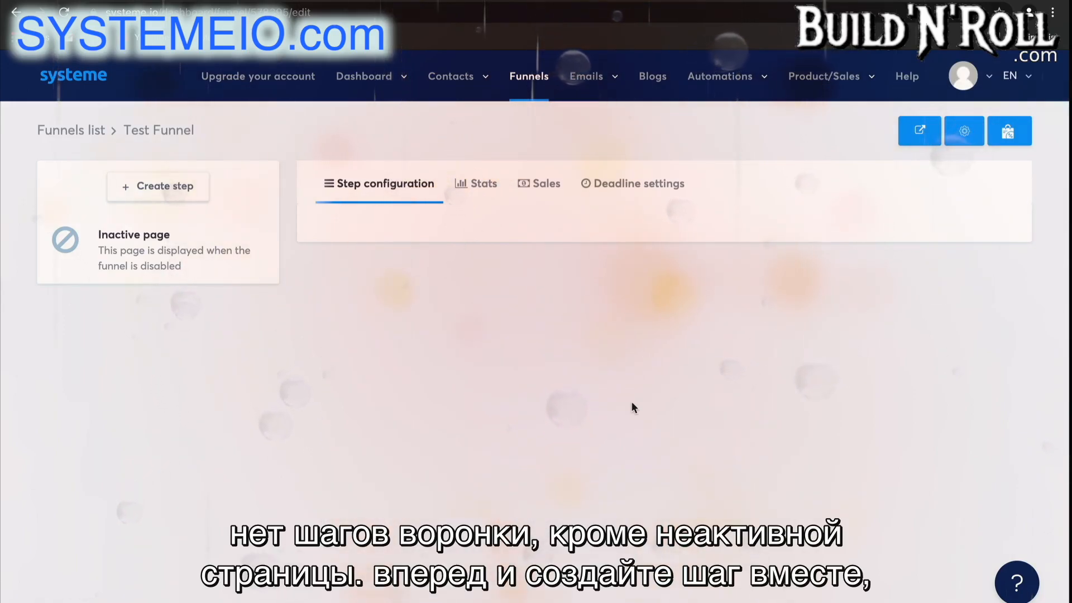
# Add a funnel step named "Squeeze page" with the Squeeze page type.
pyautogui.click(187, 190)
pyautogui.write('Squeeze page')
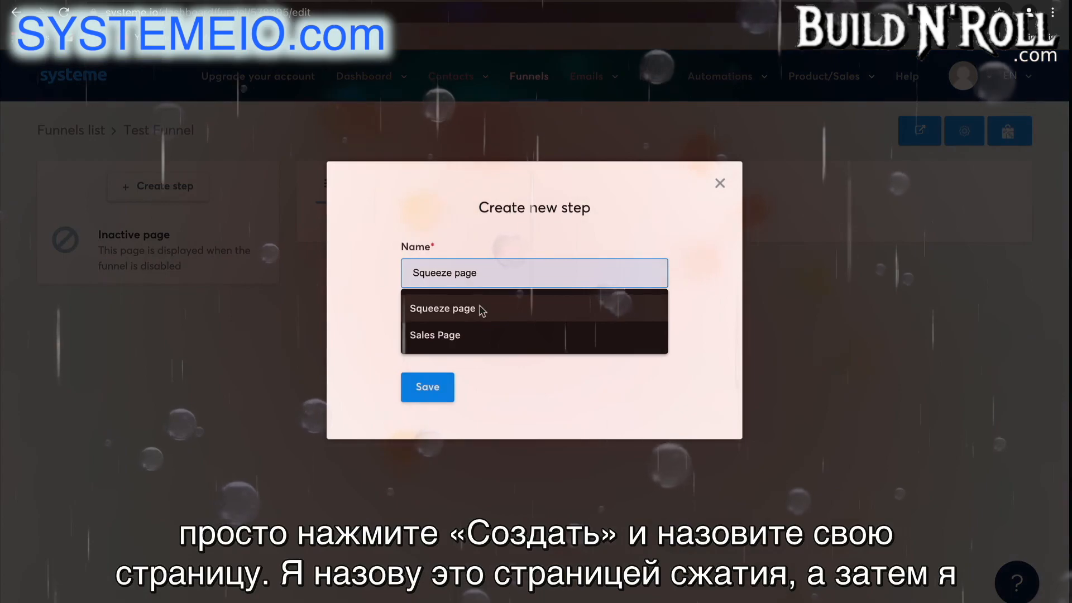
pyautogui.click(481, 308)
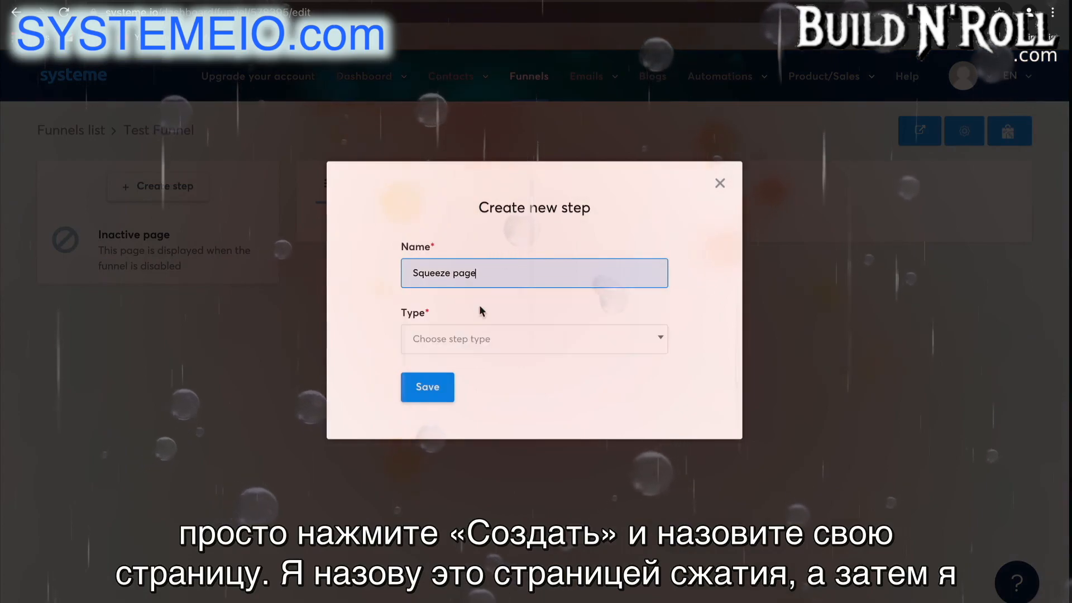
pyautogui.click(496, 341)
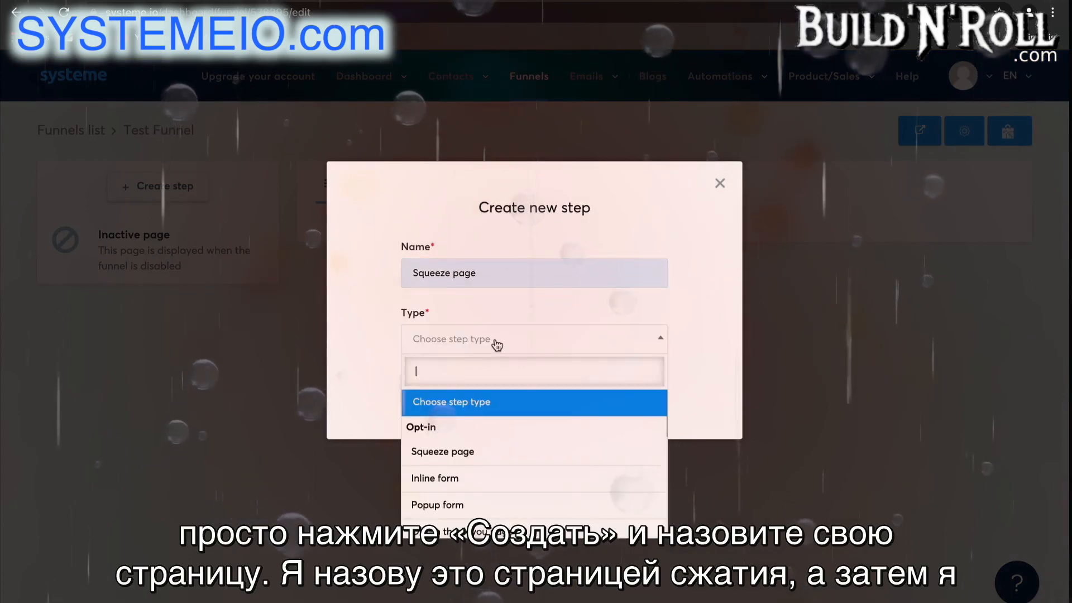
pyautogui.click(502, 452)
pyautogui.click(430, 392)
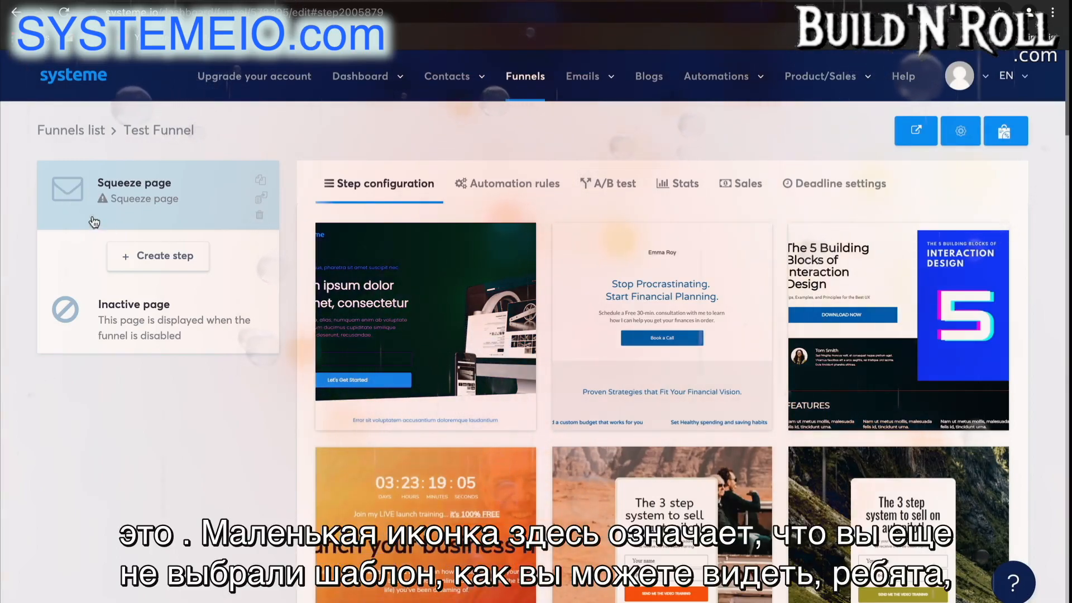
# Browse the squeeze page templates and apply the "8 week online program" template with the woman's photo.
pyautogui.scroll(-10, 816, 461)
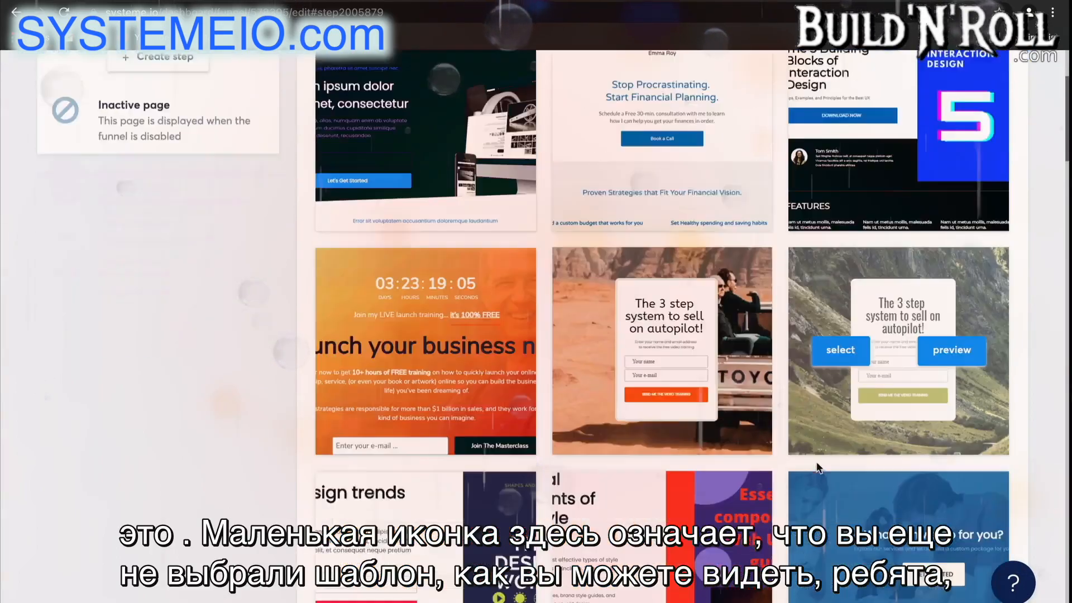
pyautogui.scroll(-15, 817, 467)
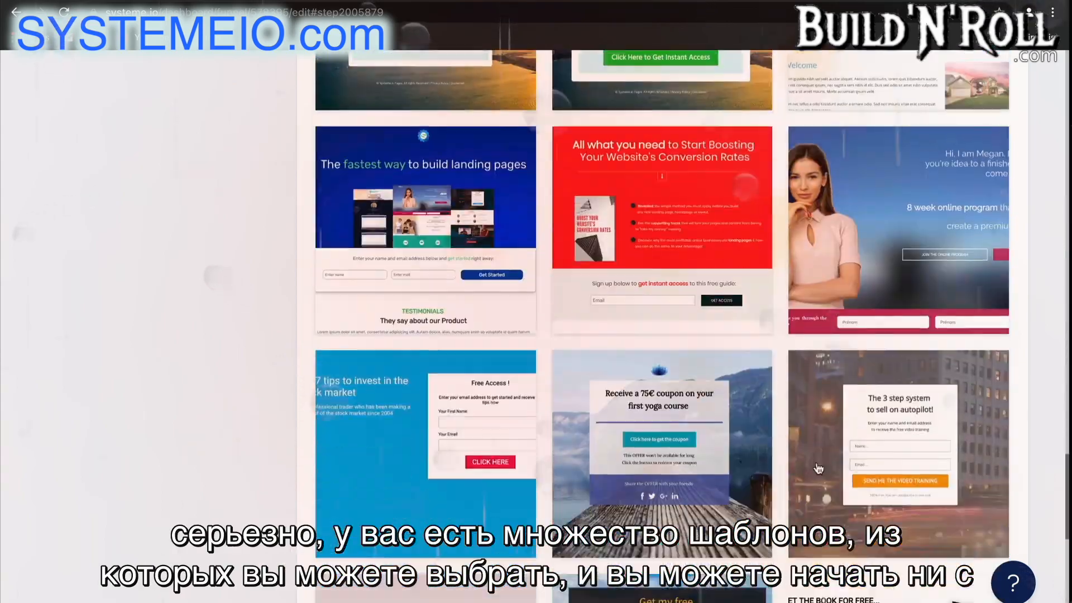
pyautogui.scroll(-10, 817, 468)
pyautogui.moveTo(411, 475)
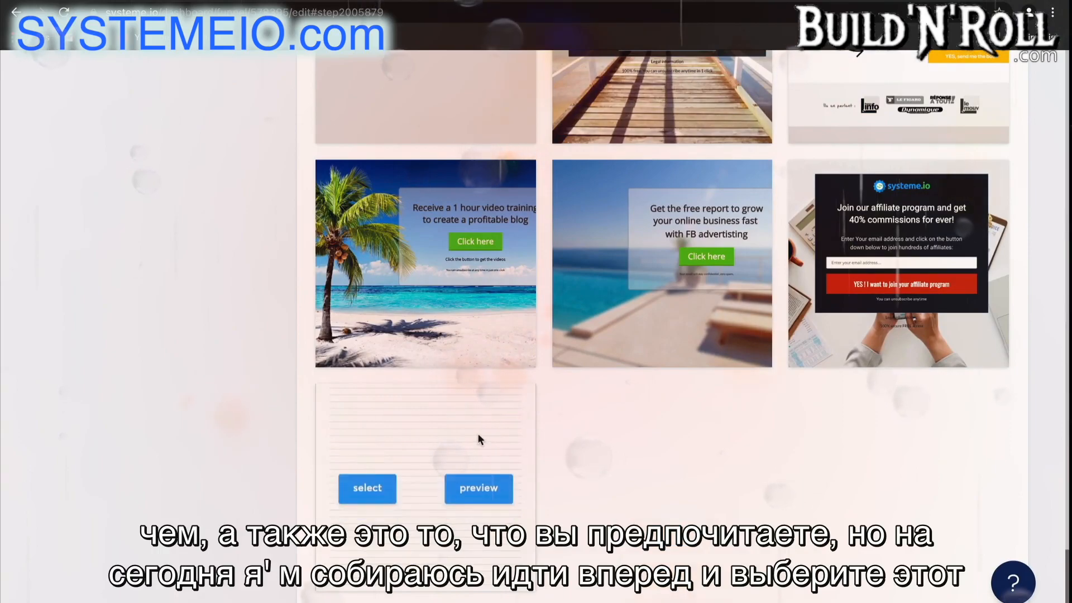
pyautogui.scroll(10, 755, 491)
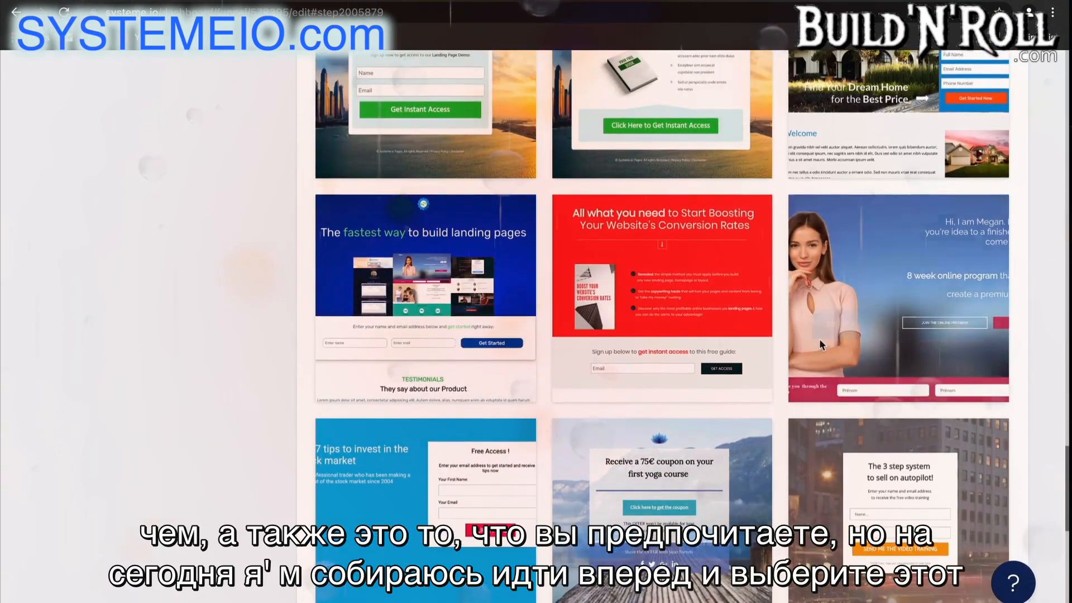
pyautogui.moveTo(849, 272)
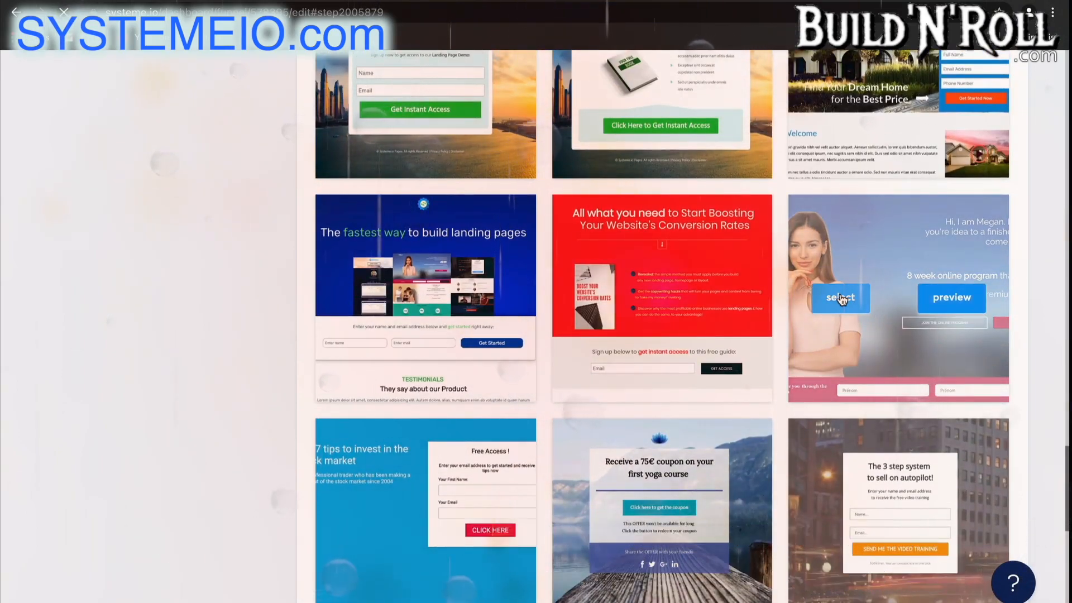
pyautogui.click(841, 298)
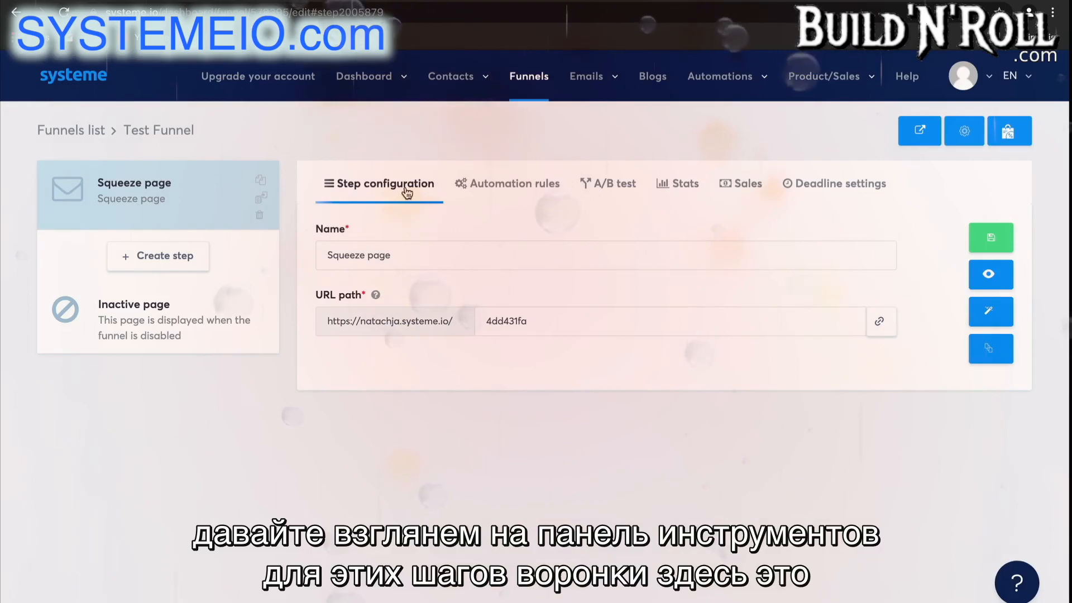
# Copy the squeeze page's link and review its automation rules, A/B test, stats, sales and deadline settings.
pyautogui.click(479, 256)
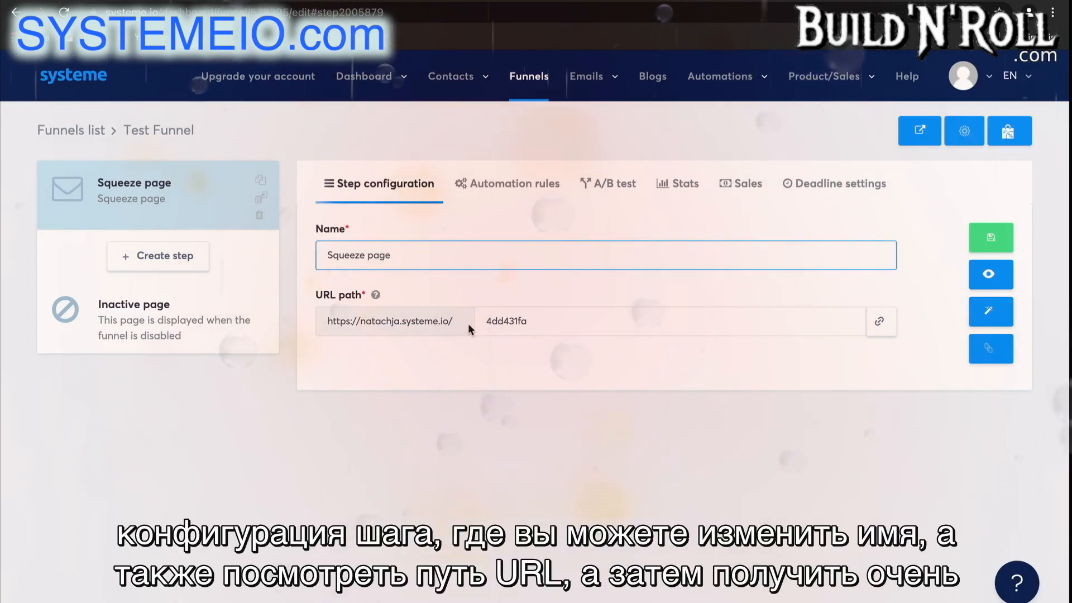
pyautogui.click(879, 325)
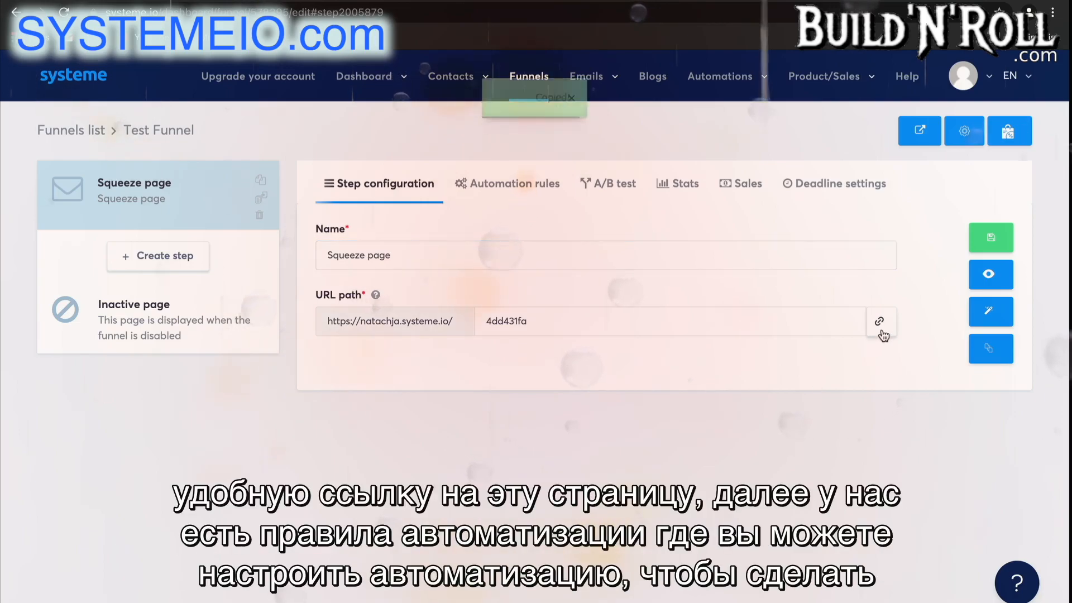
pyautogui.click(535, 200)
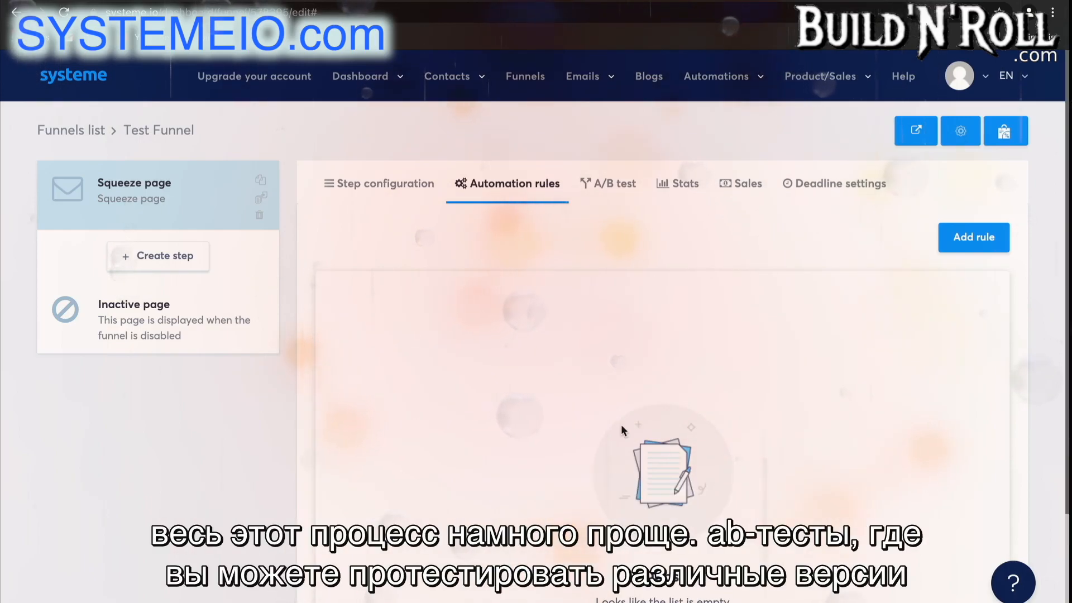
pyautogui.click(618, 185)
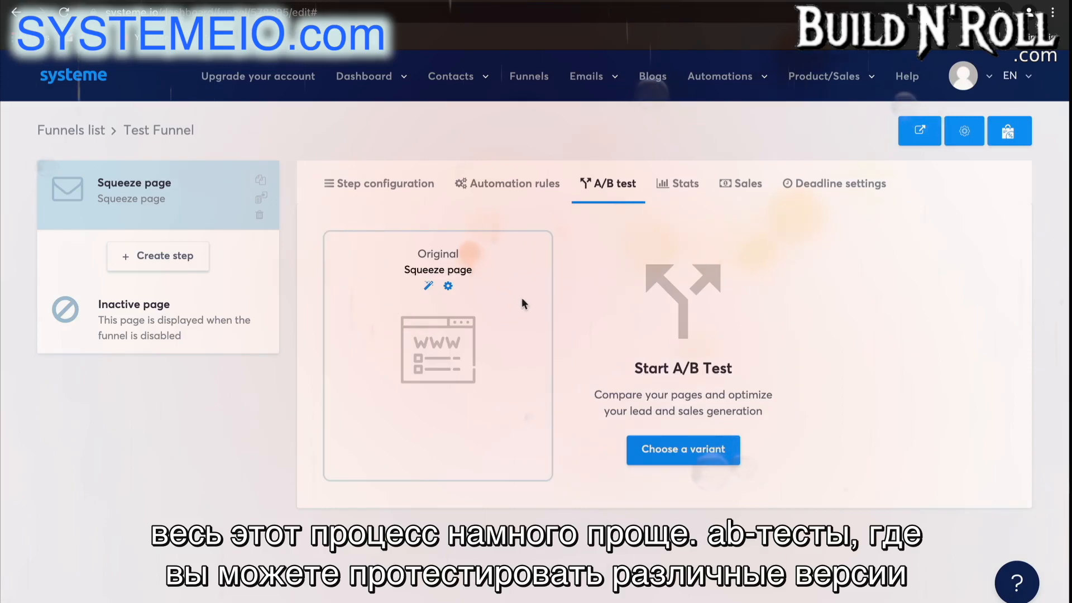
pyautogui.click(686, 185)
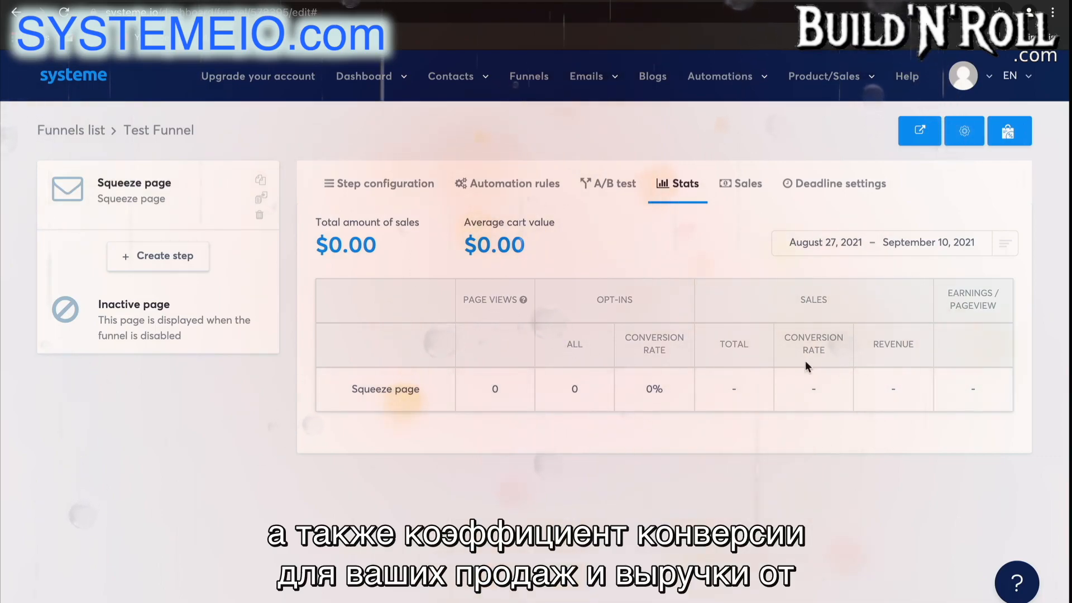
pyautogui.click(747, 184)
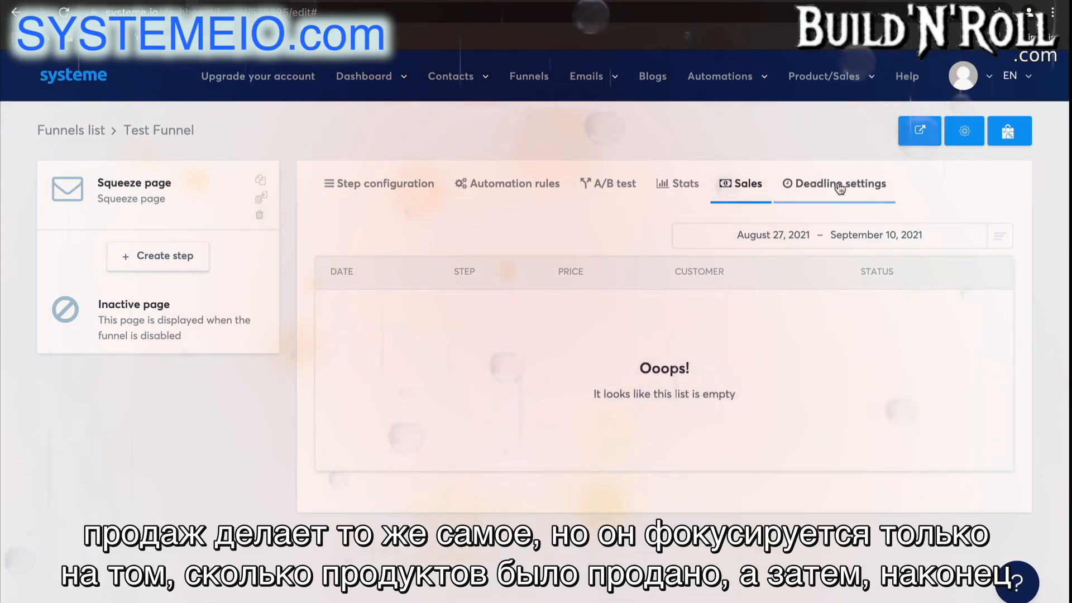
pyautogui.click(837, 186)
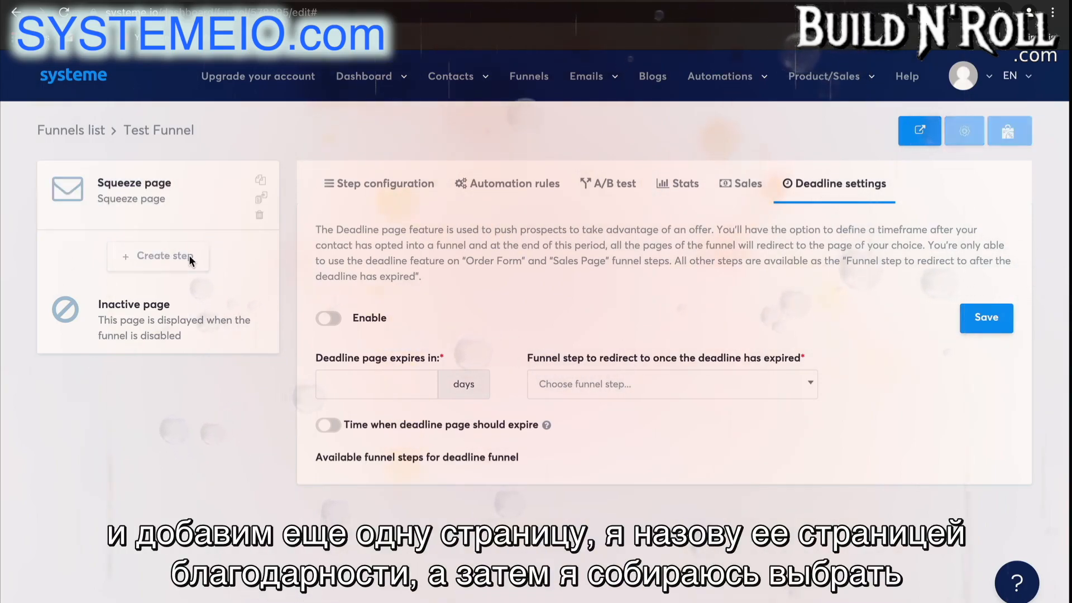
# Add a second funnel step named "Thank you page" with the Opt-in thank you page type.
pyautogui.click(190, 257)
pyautogui.click(469, 271)
pyautogui.write('t')
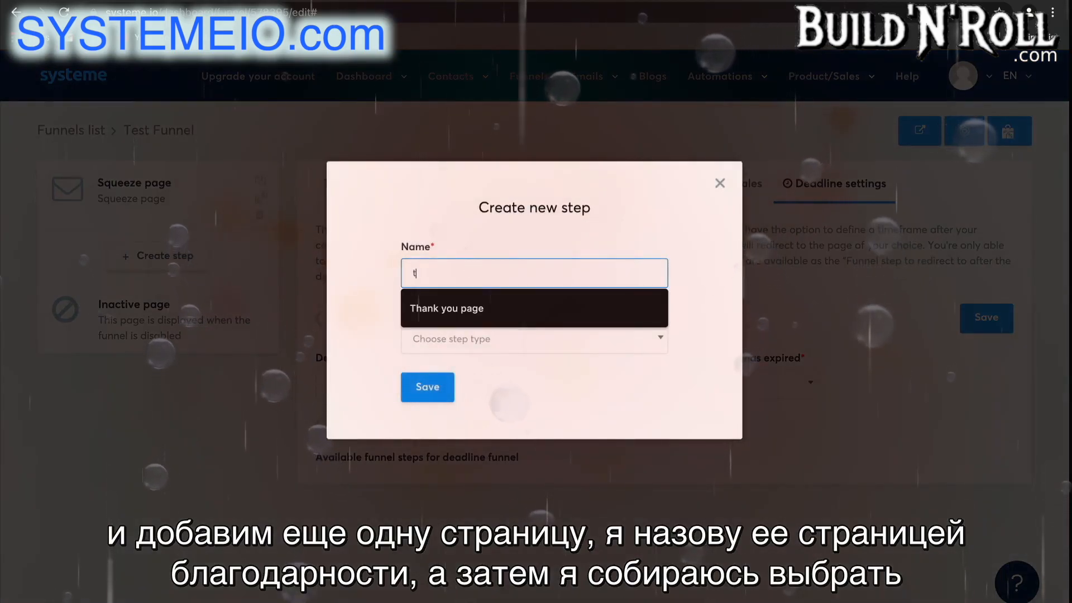
pyautogui.click(491, 309)
pyautogui.click(510, 341)
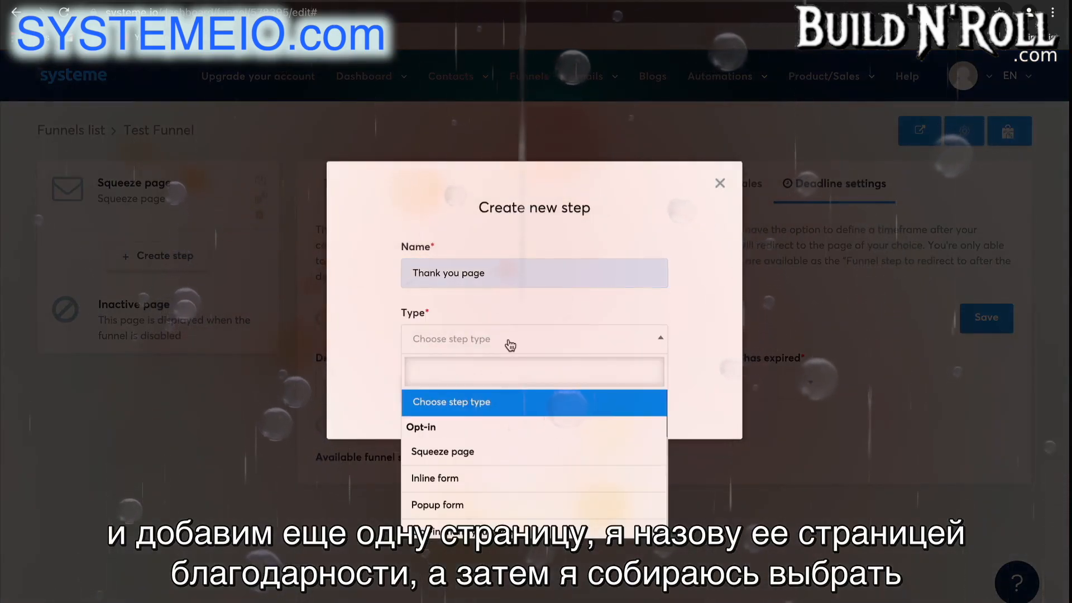
pyautogui.scroll(-1, 486, 500)
pyautogui.click(489, 493)
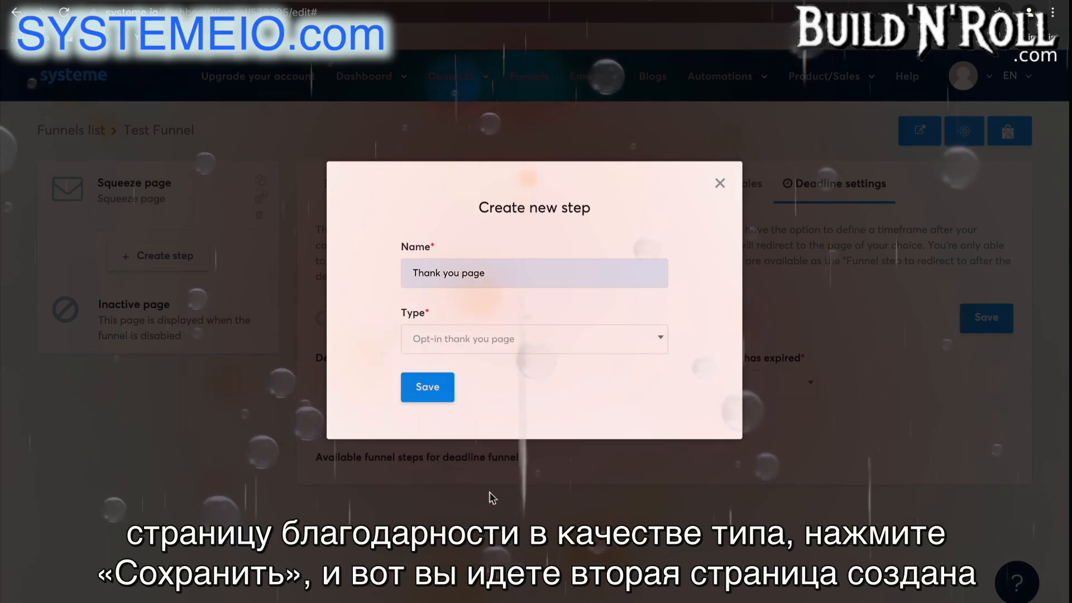
pyautogui.click(432, 387)
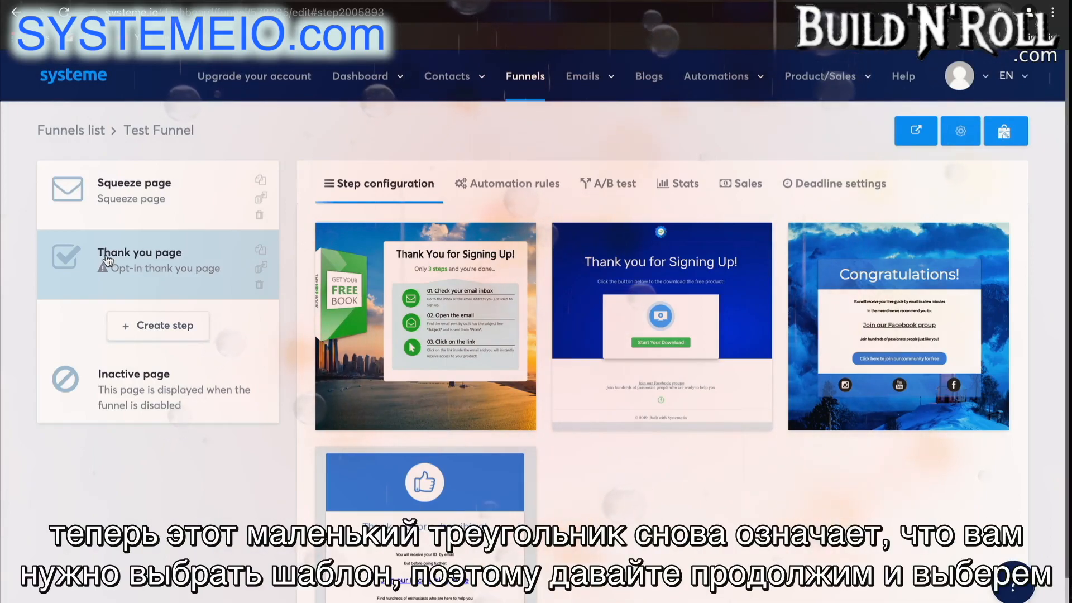
# Apply the "Thank you for subscribing!" template to the thank you page and try moving that step within the funnel.
pyautogui.moveTo(383, 511)
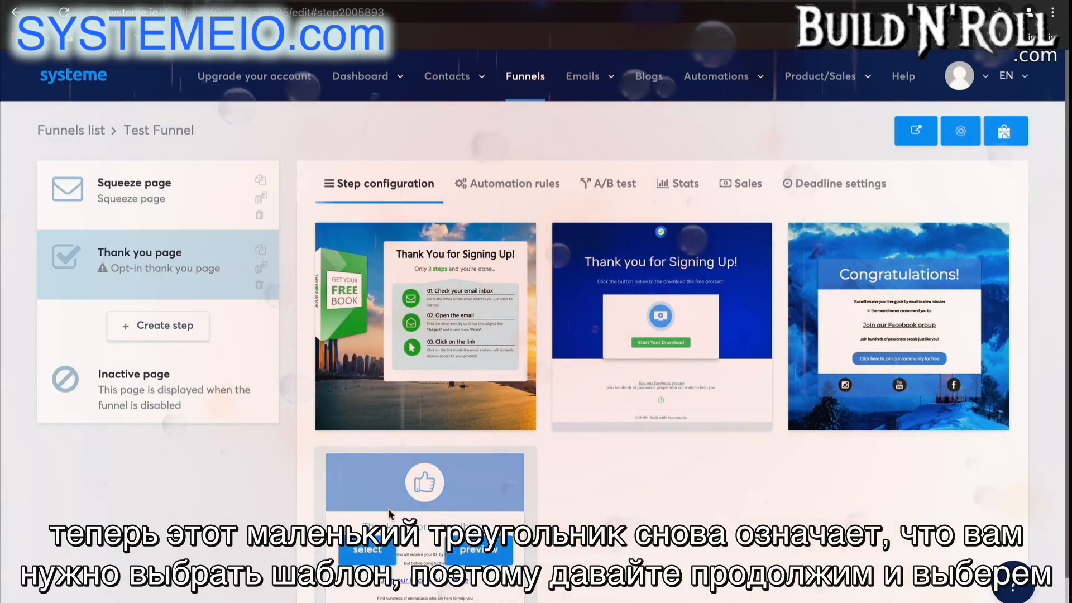
pyautogui.scroll(-1, 380, 508)
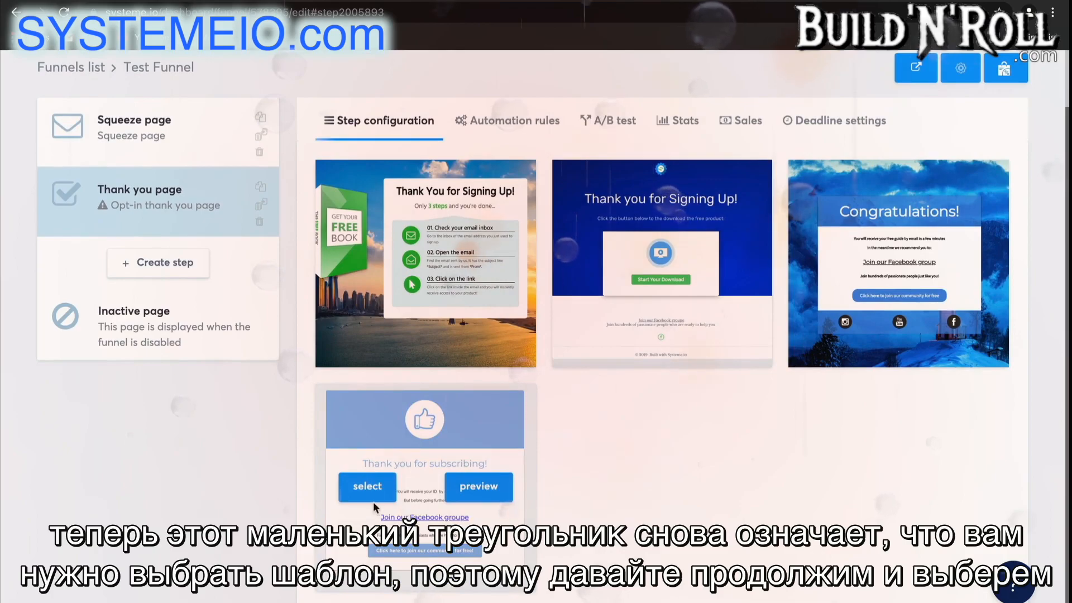
pyautogui.click(372, 499)
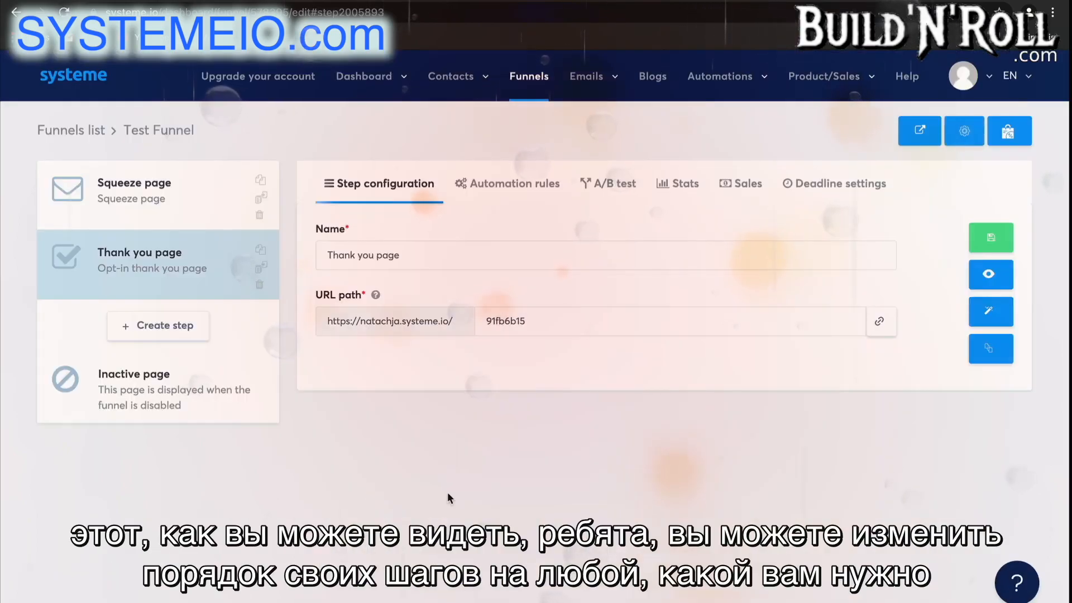
pyautogui.moveTo(217, 252); pyautogui.dragTo(211, 274)
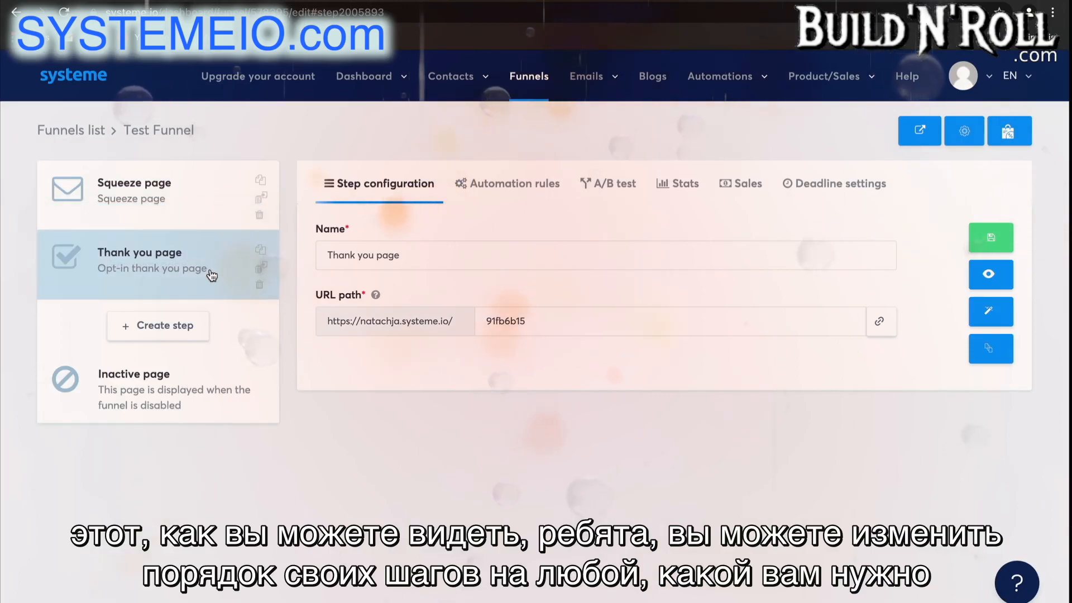
# Open the Inactive page in the page editor, save it and exit the editor.
pyautogui.click(241, 414)
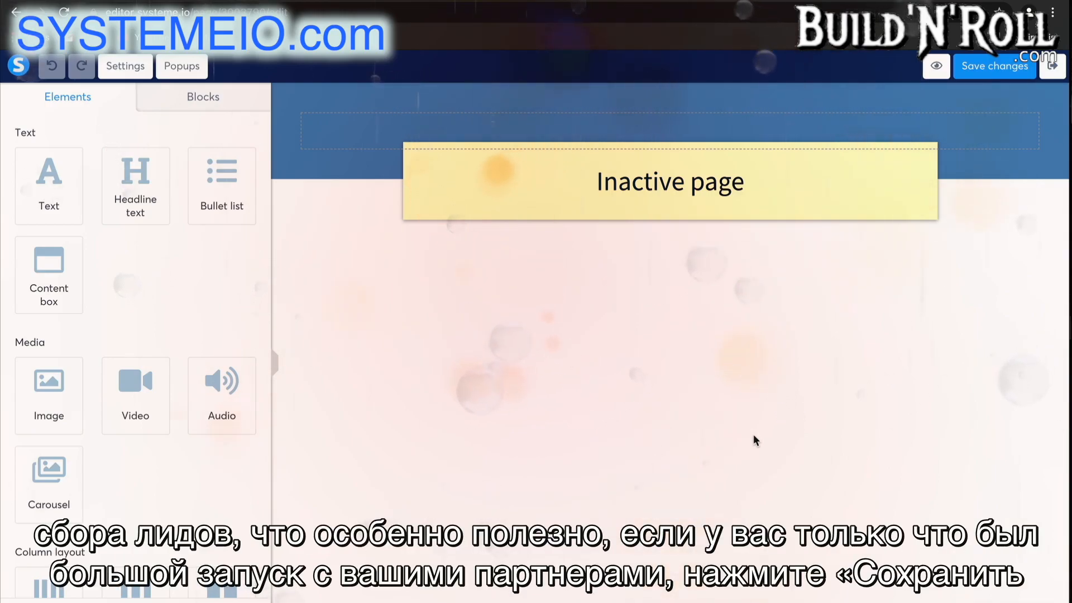
pyautogui.click(1025, 76)
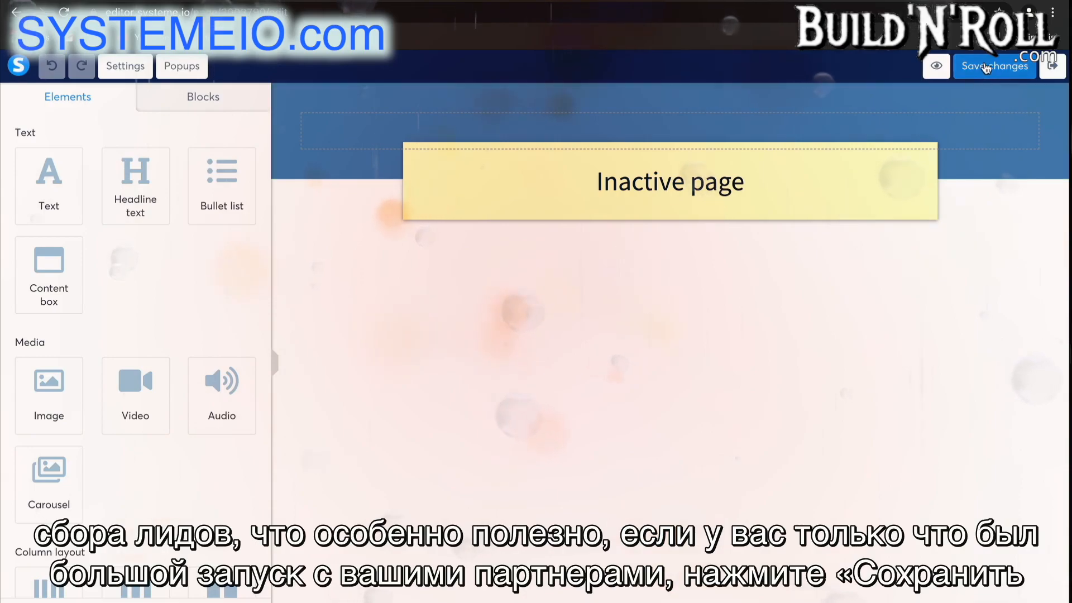
pyautogui.click(1053, 66)
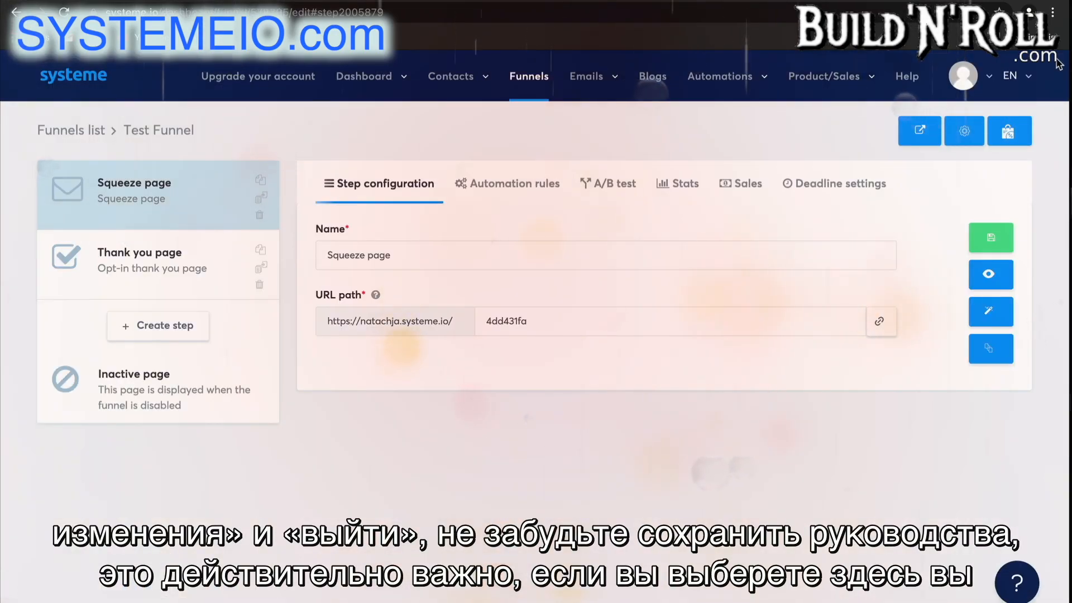
# Open the funnel settings, check the name, domain and payment options, and save them.
pyautogui.click(965, 132)
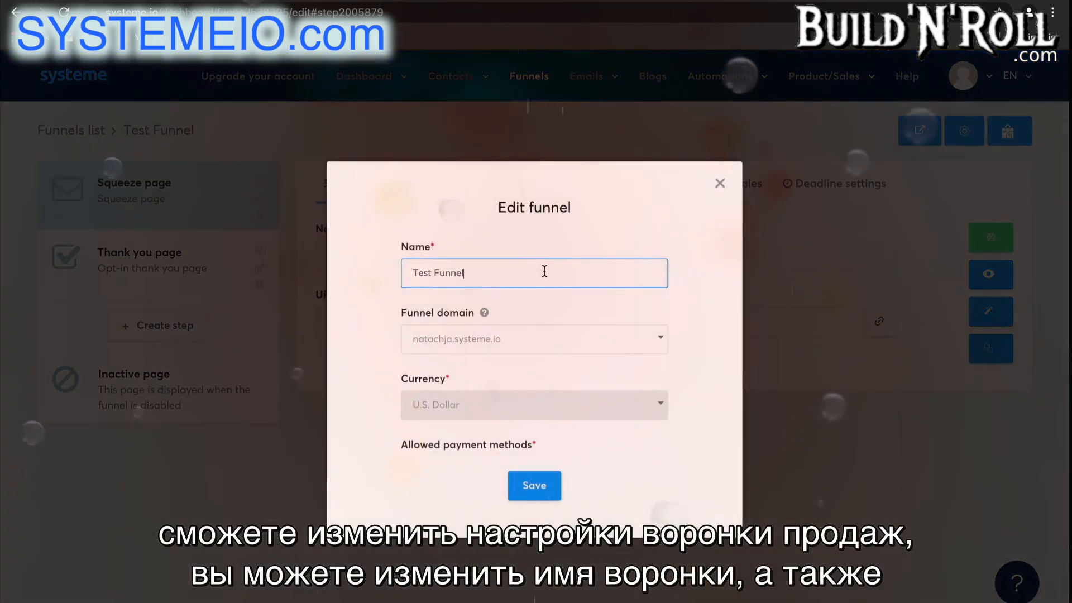
pyautogui.click(566, 339)
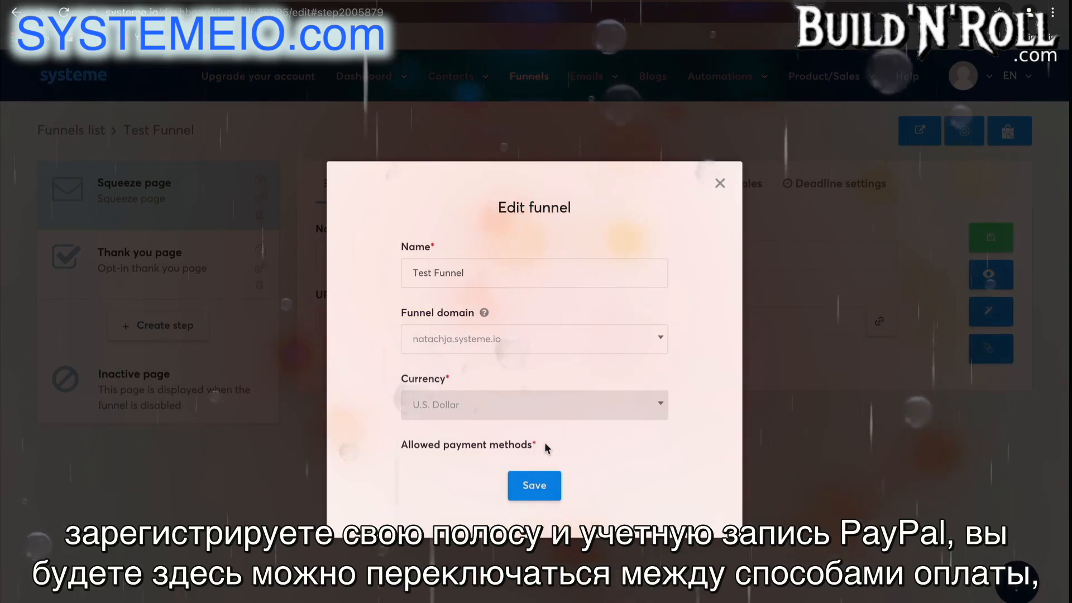
pyautogui.click(546, 488)
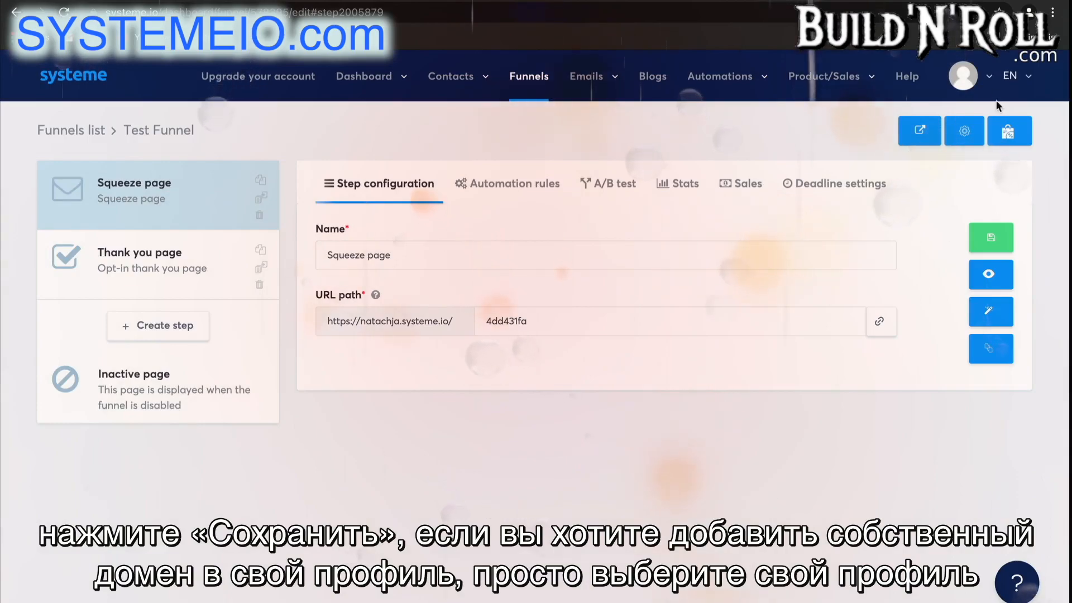
pyautogui.click(970, 79)
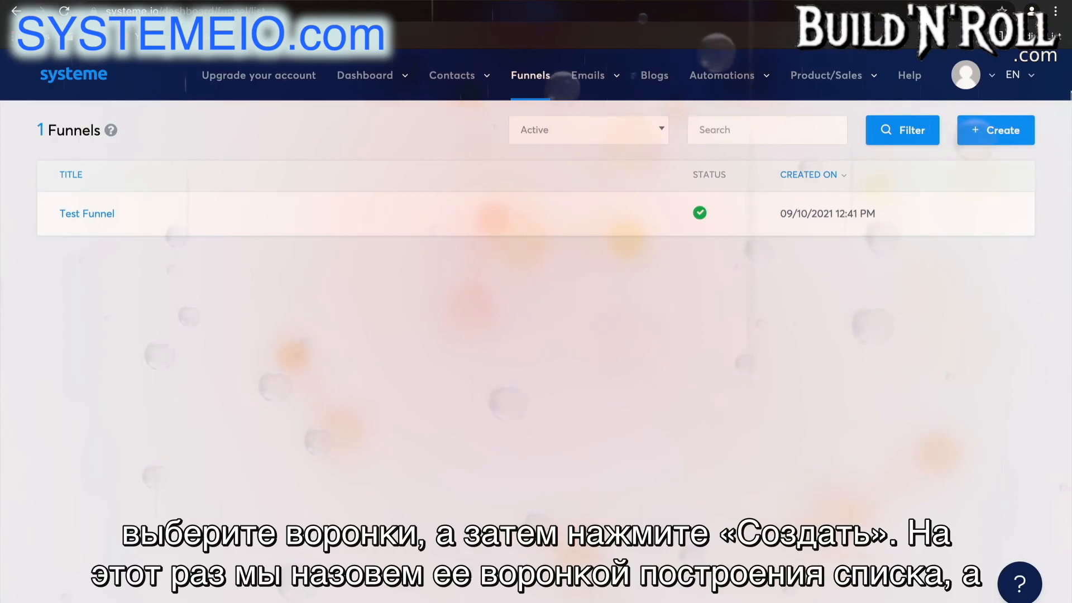
# Create a new funnel named "List Building" with the Build an audience goal and U.S. Dollar as the currency.
pyautogui.click(997, 132)
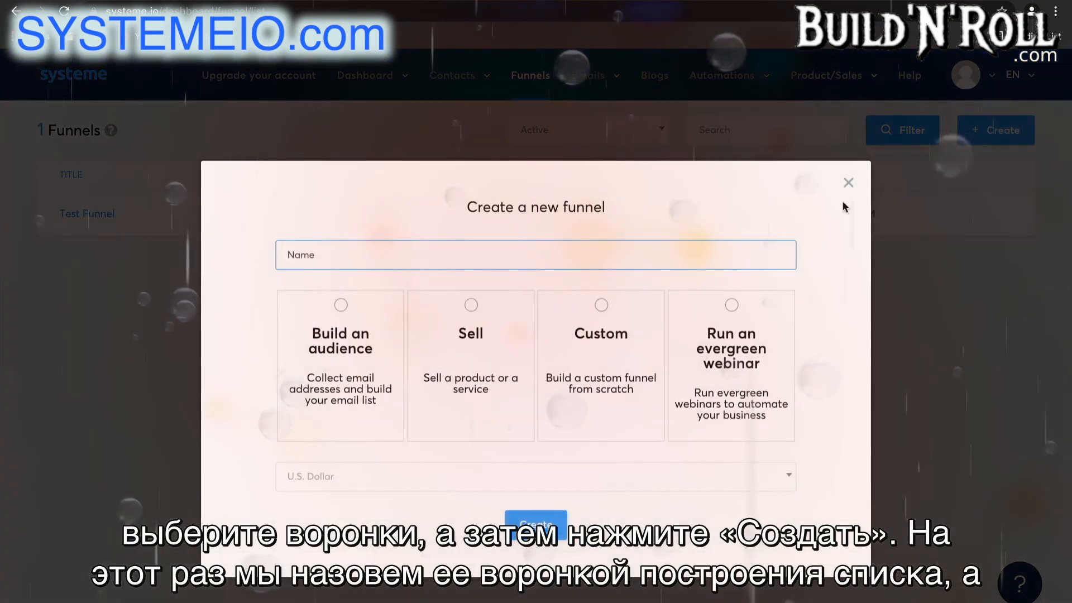
pyautogui.click(596, 262)
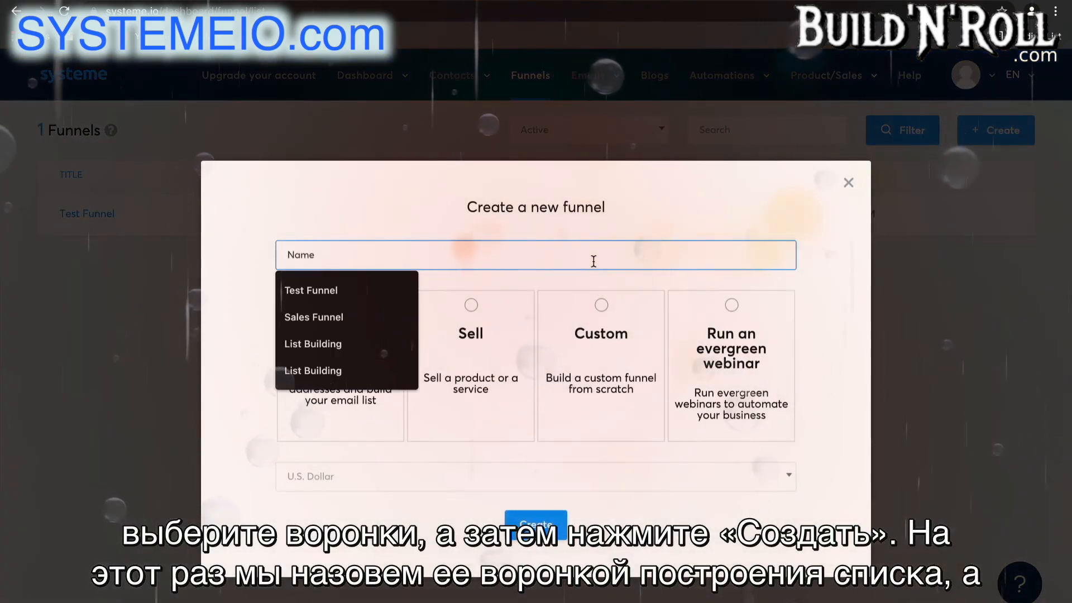
pyautogui.write('List Building')
pyautogui.click(359, 295)
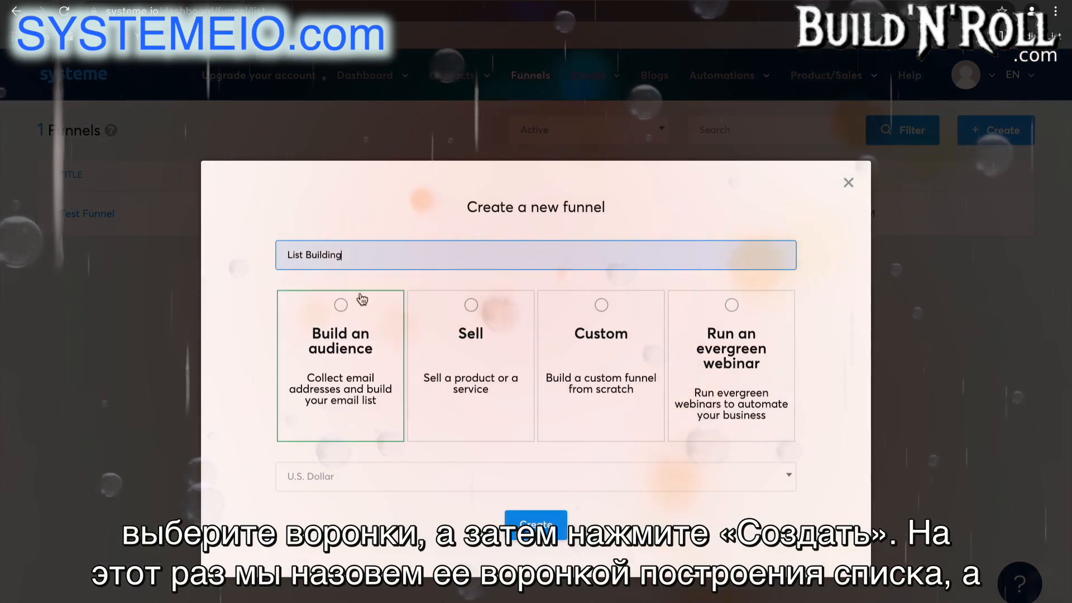
pyautogui.click(356, 363)
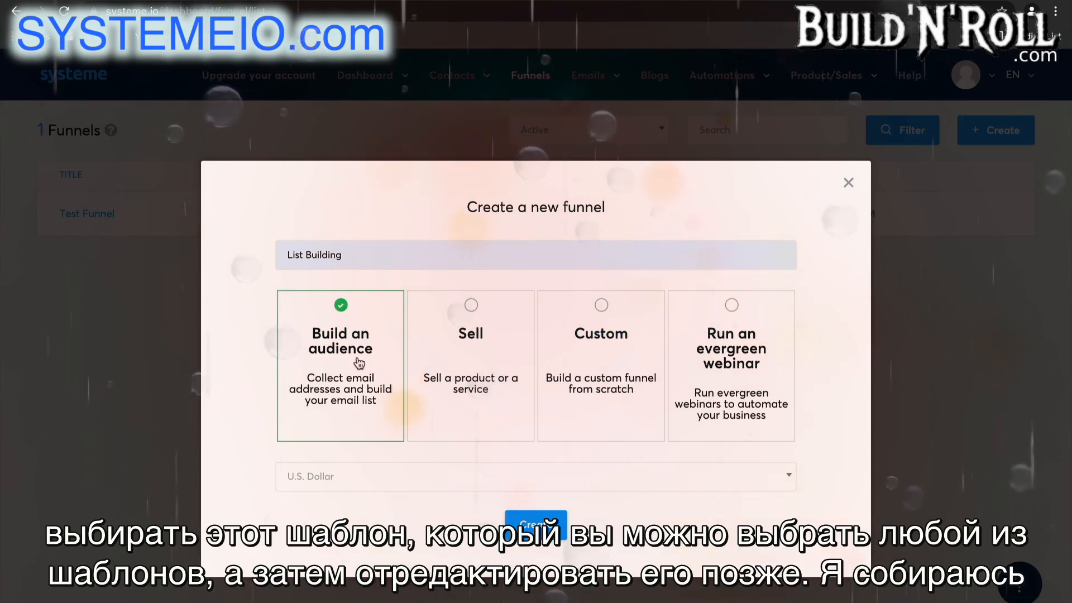
pyautogui.click(419, 477)
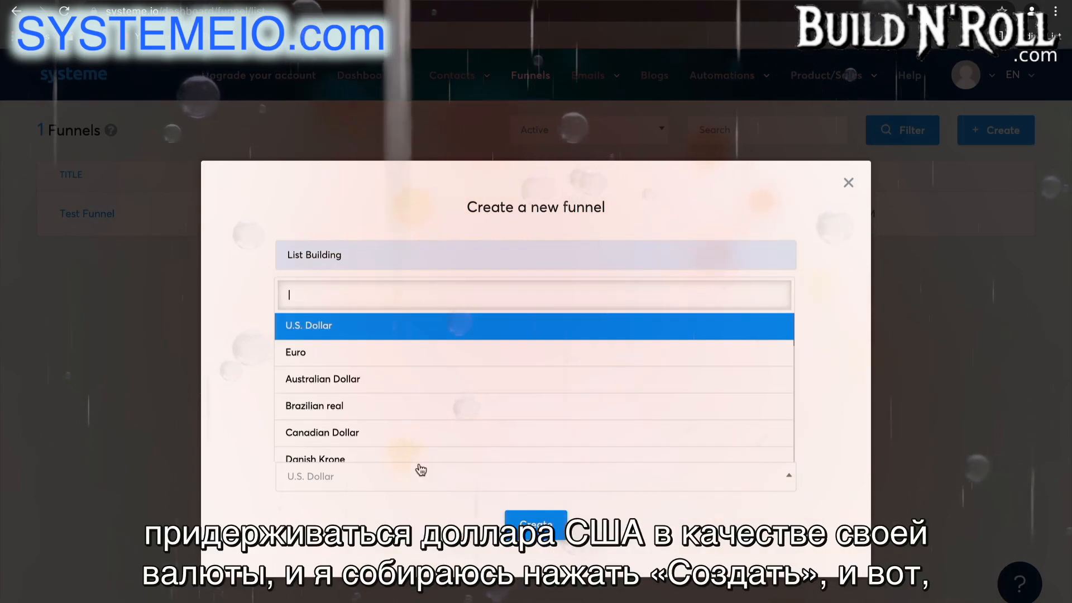
pyautogui.click(411, 334)
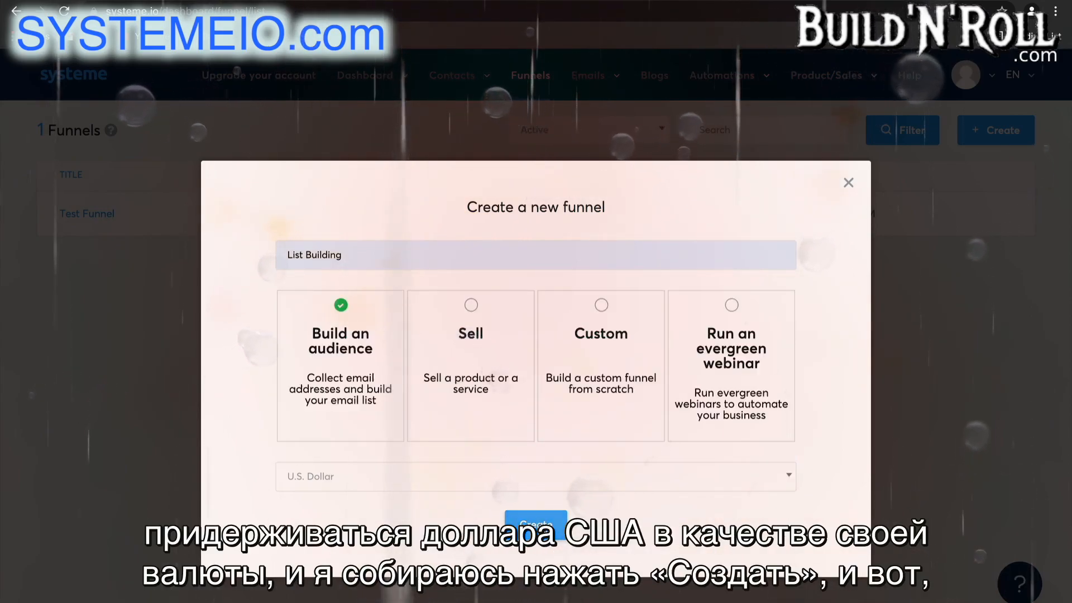
pyautogui.click(536, 522)
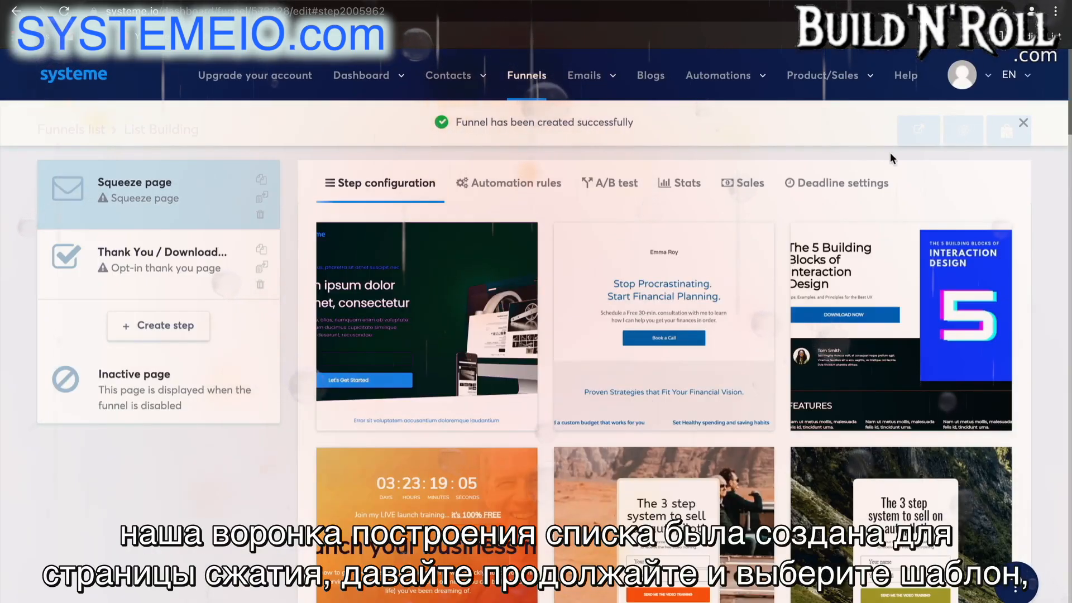
# Choose a template for the squeeze page and apply the thumbs-up template to the Thank You / Download page.
pyautogui.click(1024, 123)
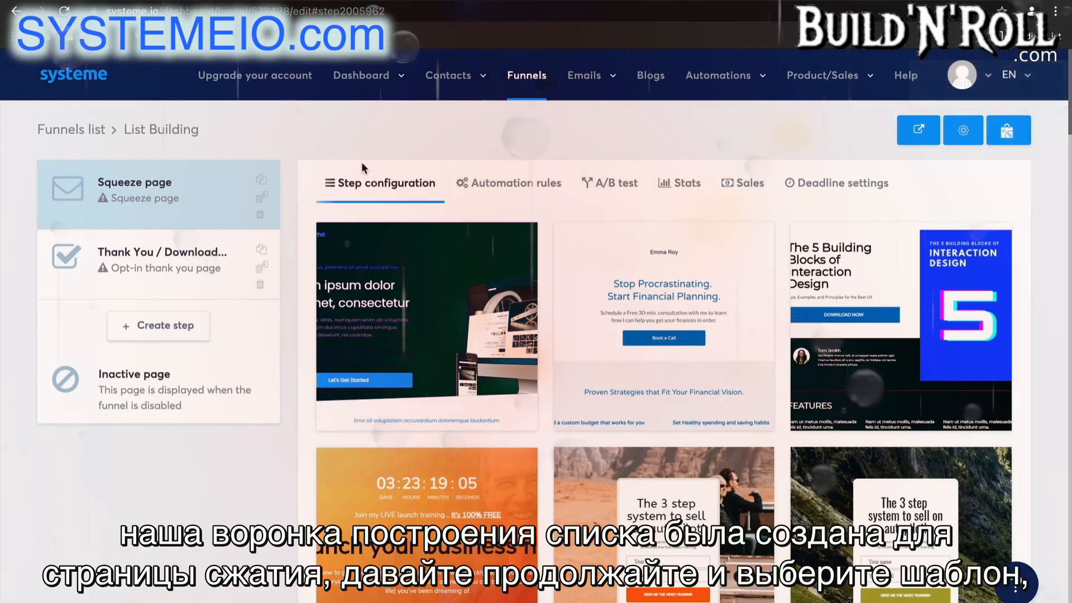
pyautogui.scroll(-10, 830, 375)
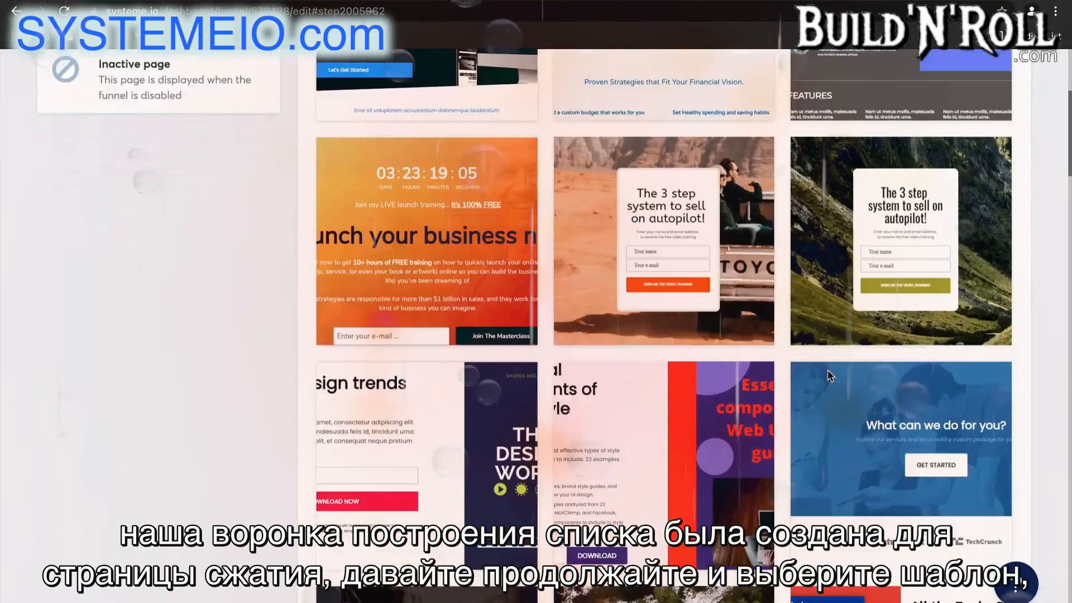
pyautogui.scroll(-15, 831, 375)
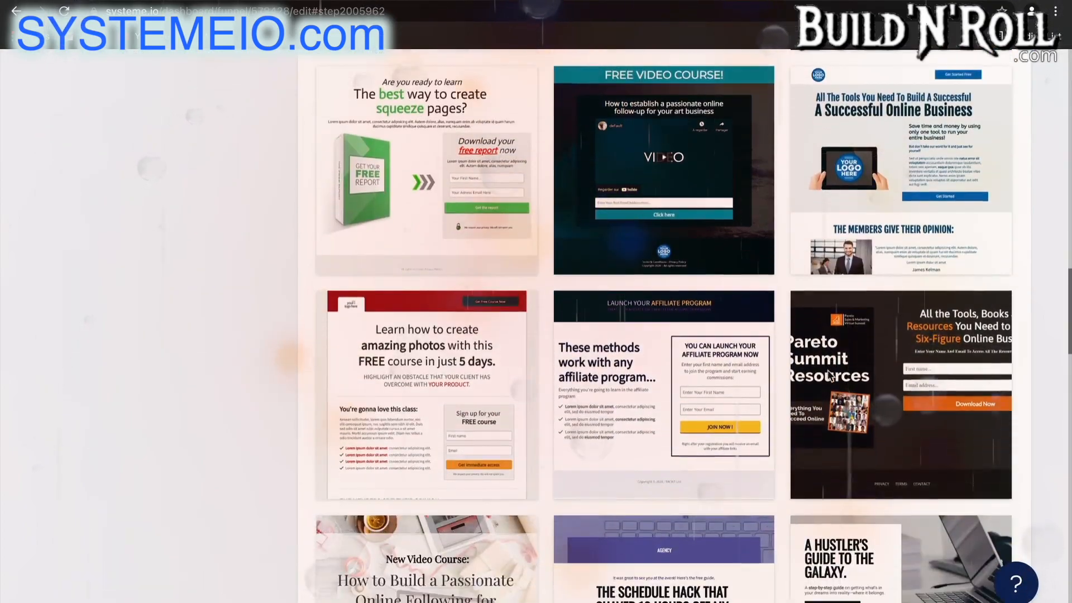
pyautogui.scroll(-15, 827, 370)
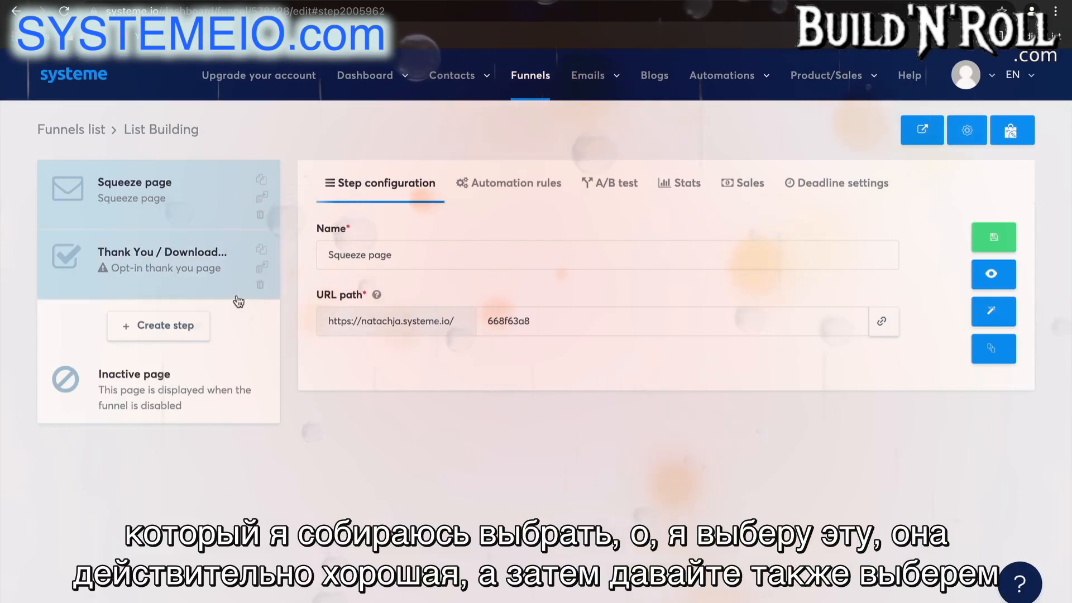
pyautogui.click(237, 296)
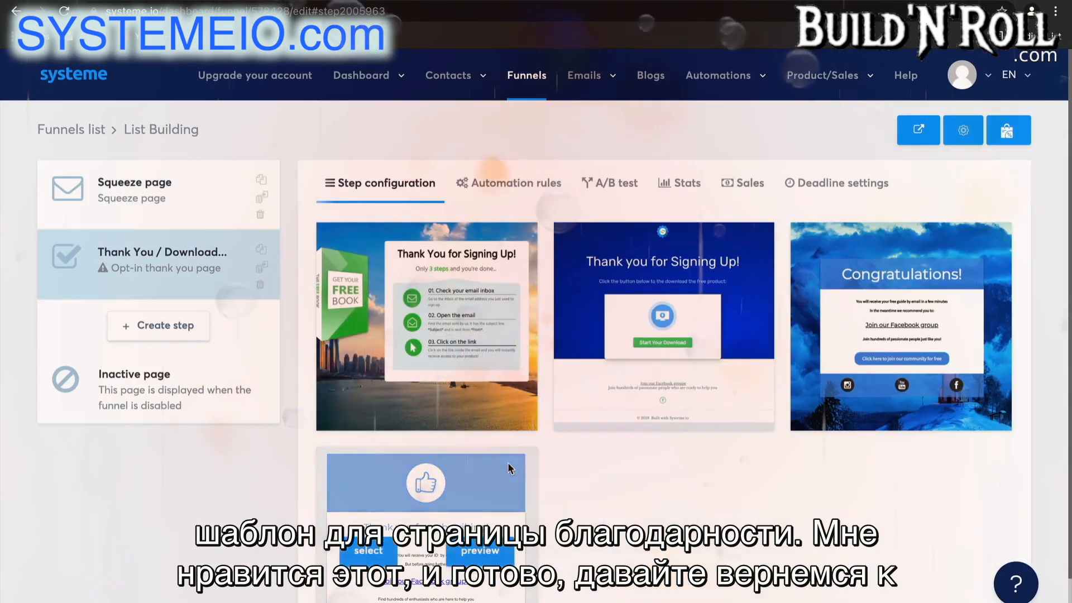
pyautogui.click(374, 553)
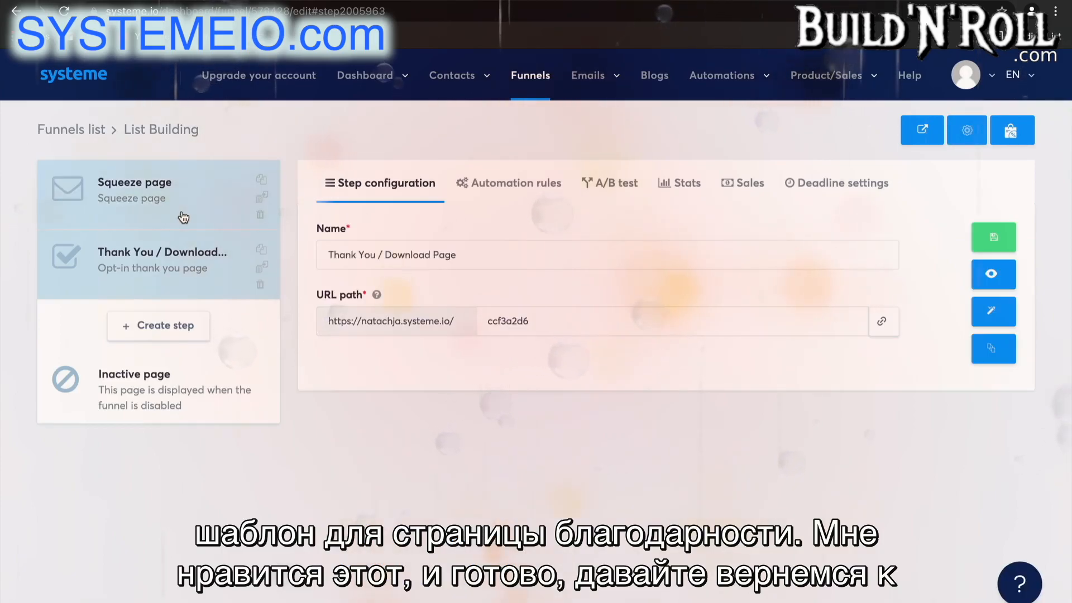
# Add an automation rule to the Squeeze page step with the "Funnel step form subscribed" trigger.
pyautogui.click(183, 217)
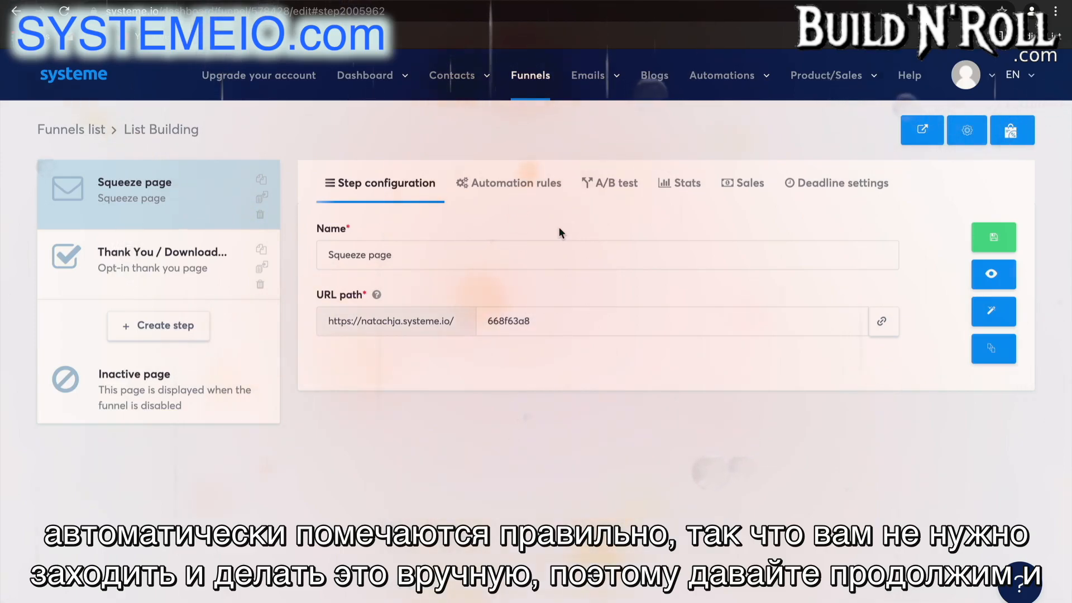
pyautogui.click(539, 188)
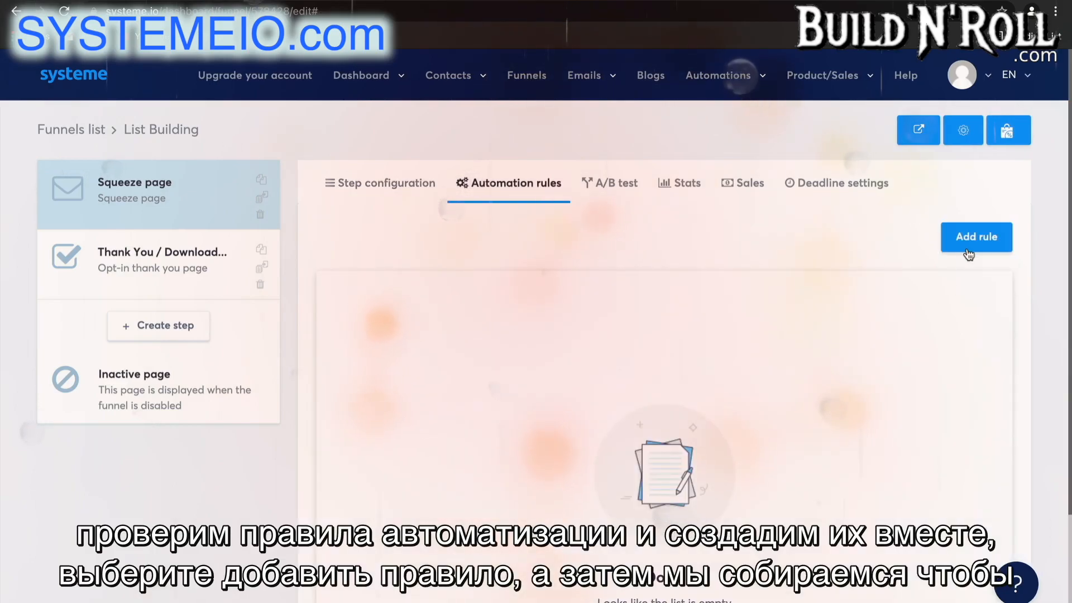
pyautogui.click(974, 245)
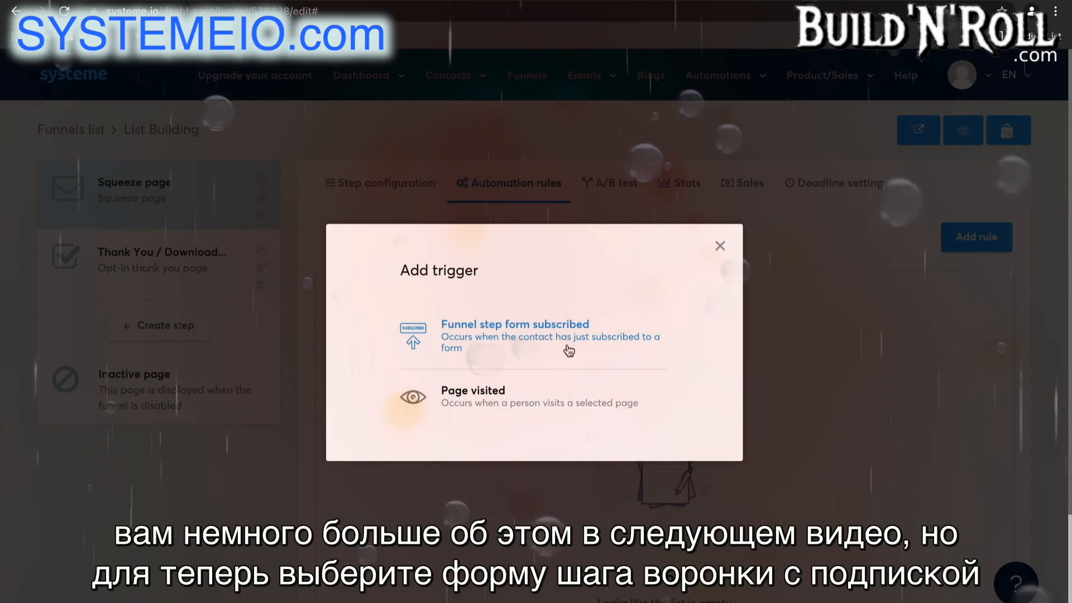
pyautogui.click(545, 336)
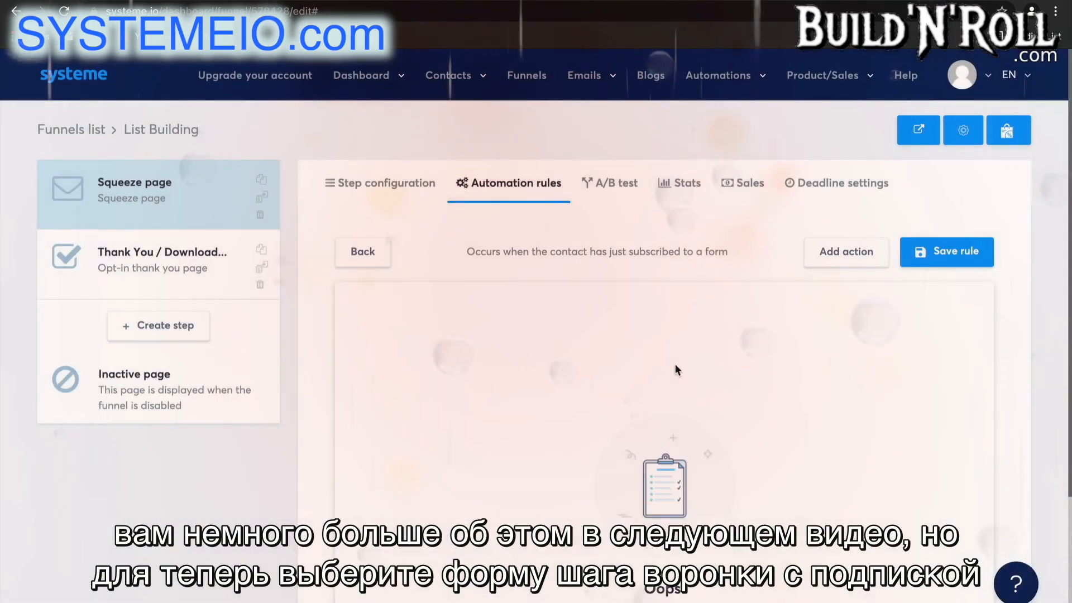
# Give the rule an "Add a tag" action using the tag "Blog - leads" and save the rule.
pyautogui.scroll(-1, 675, 370)
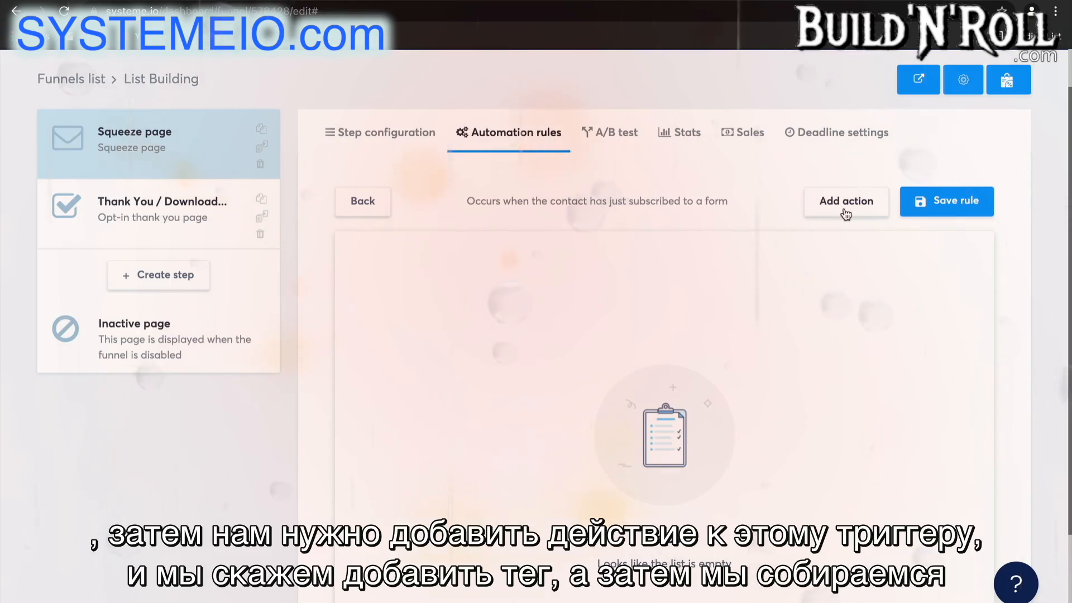
pyautogui.click(847, 202)
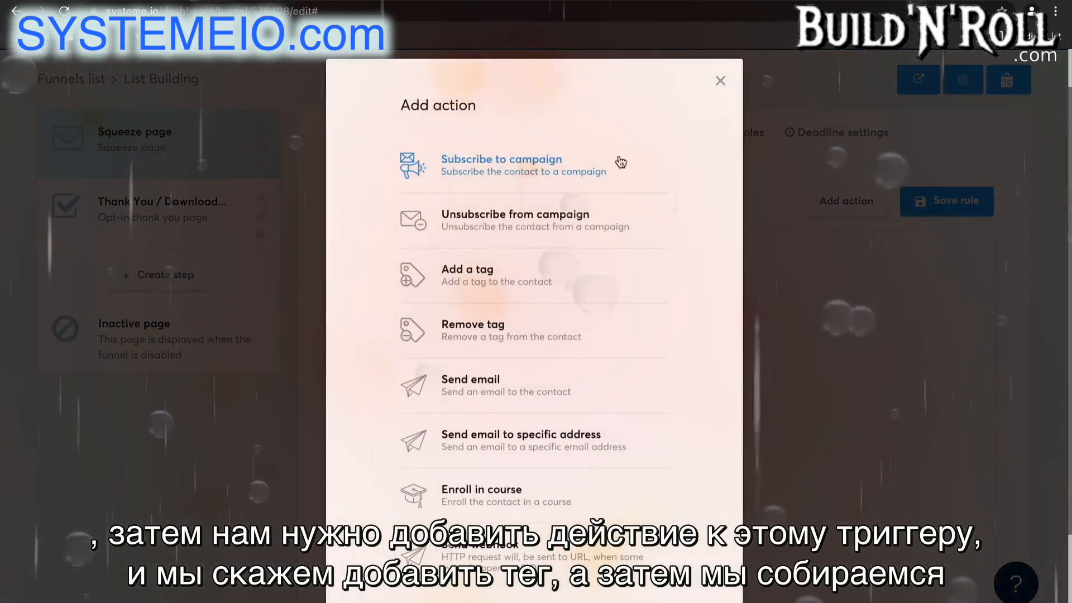
pyautogui.click(557, 284)
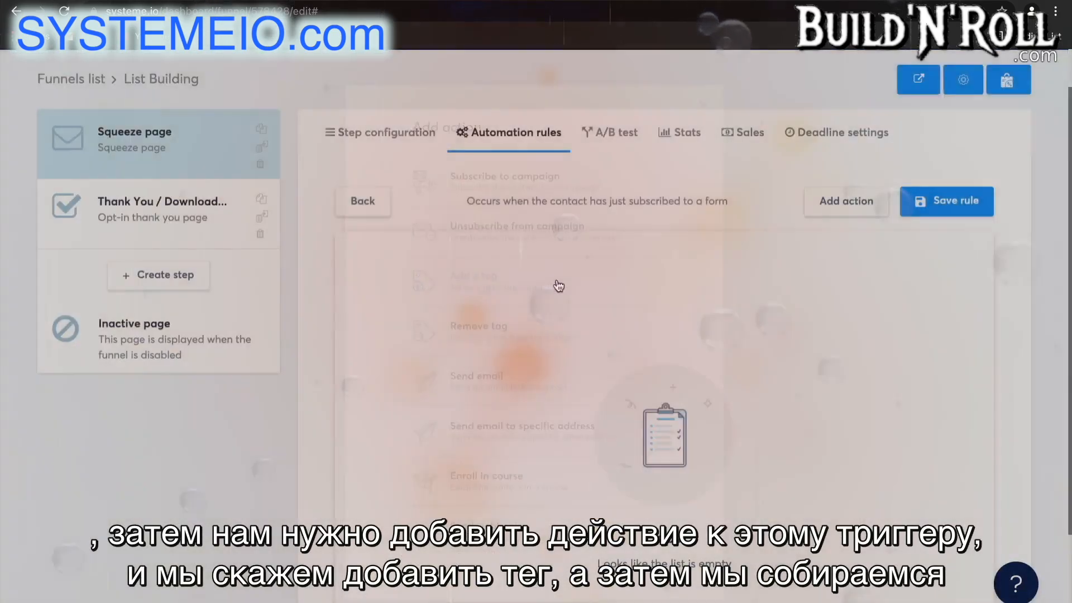
pyautogui.click(697, 354)
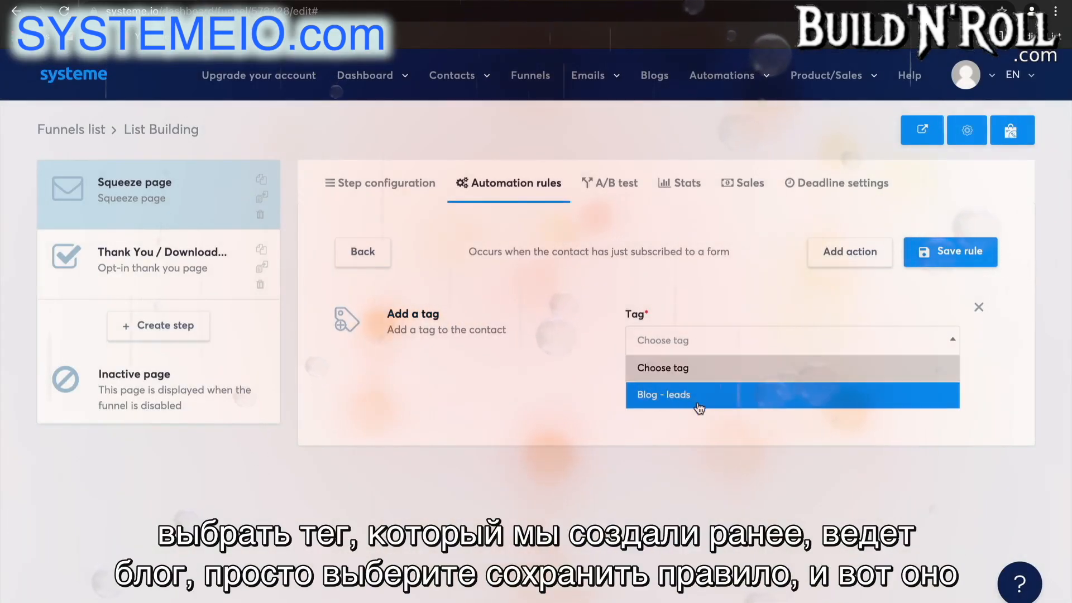
pyautogui.click(701, 400)
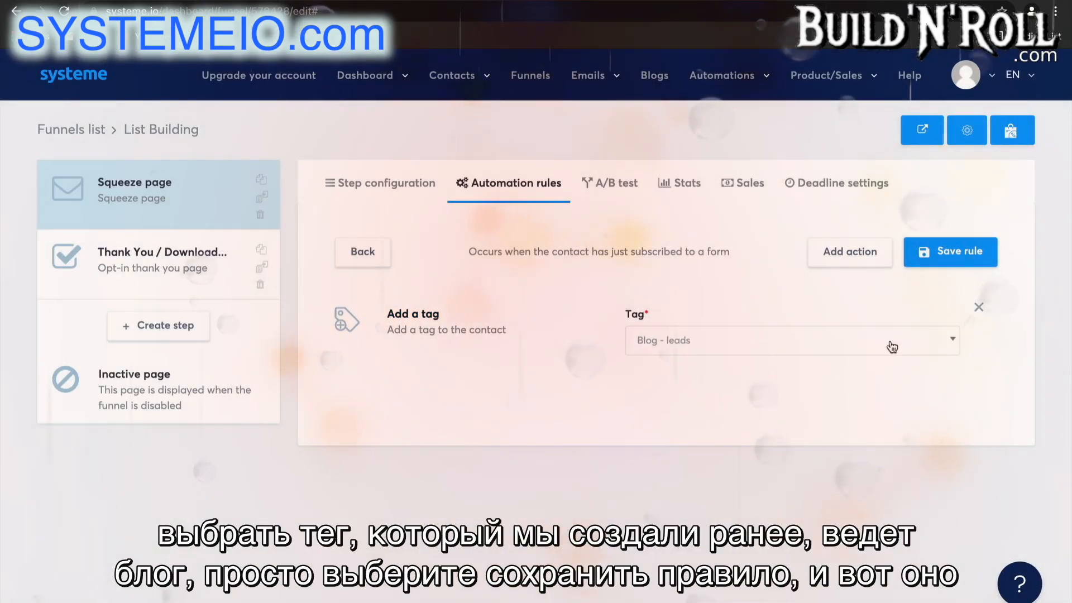
pyautogui.click(932, 253)
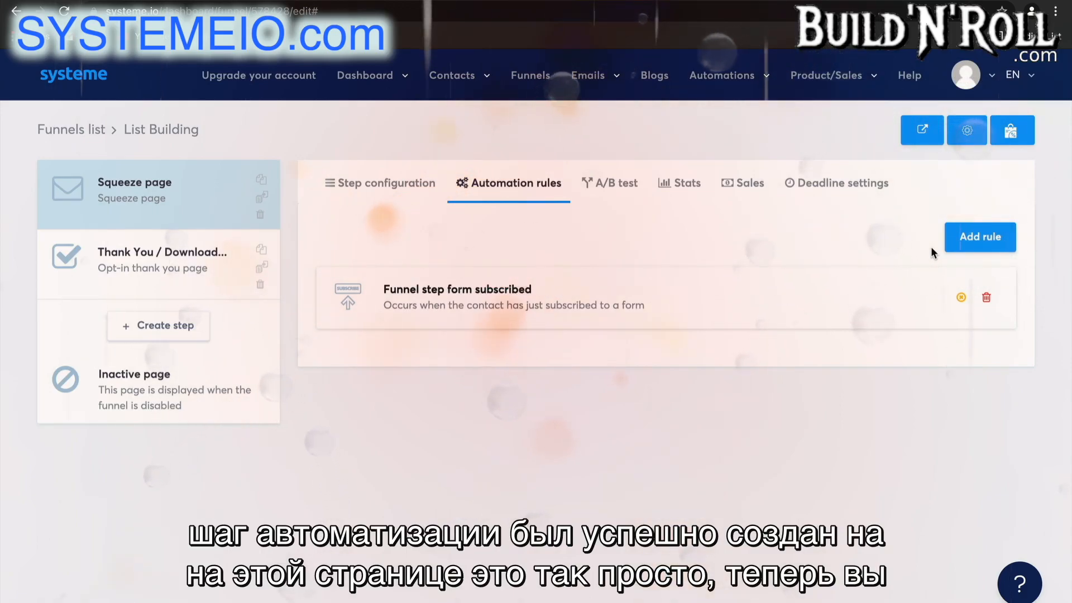
# Add a funnel step named "Opt in form" with the Inline form type.
pyautogui.moveTo(754, 96)
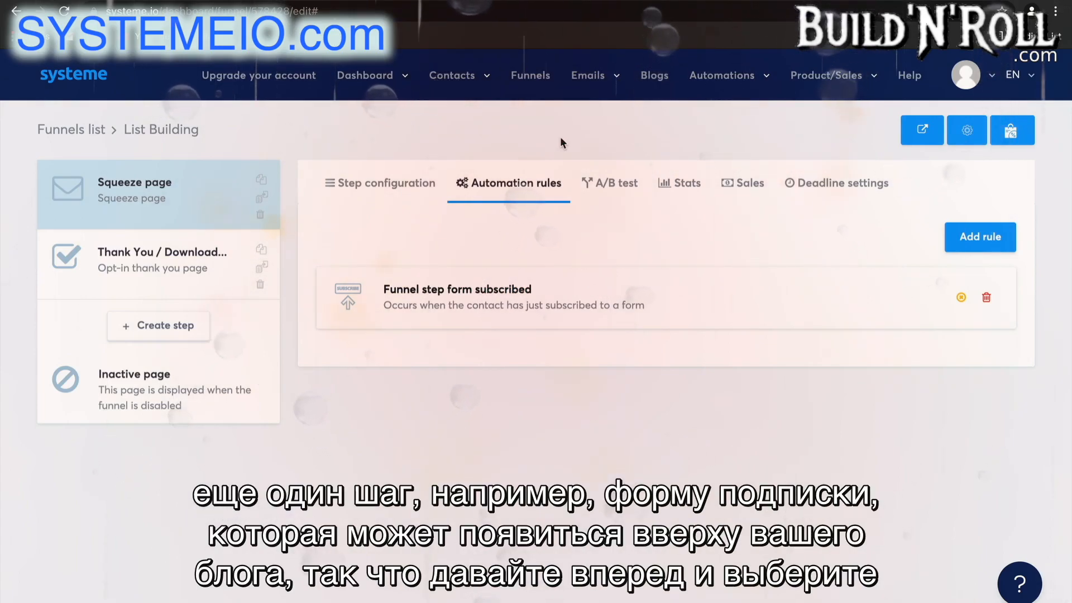
pyautogui.click(146, 325)
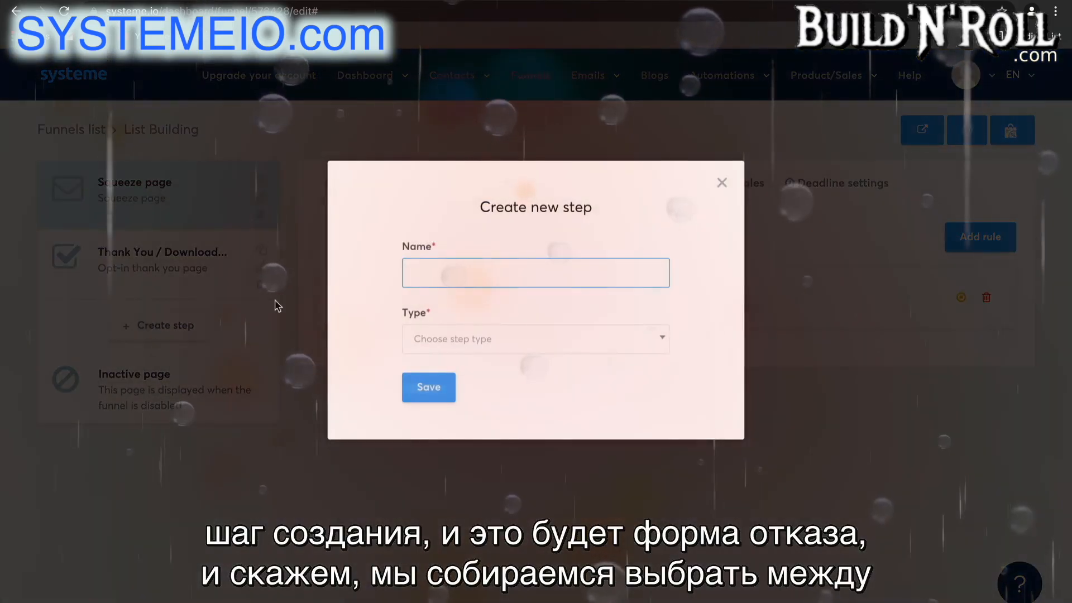
pyautogui.click(525, 277)
pyautogui.write('O')
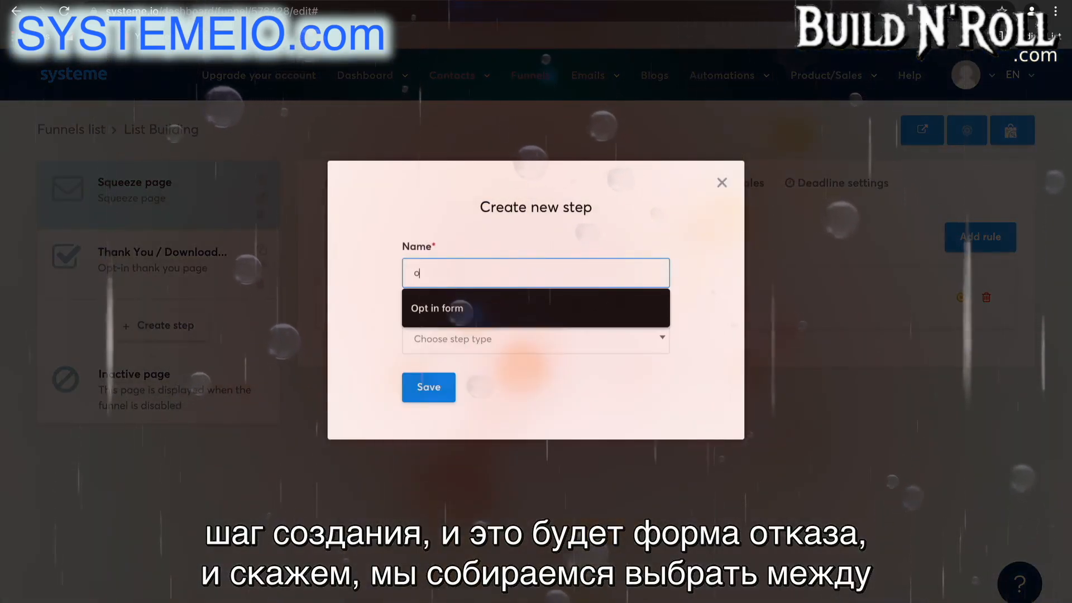
pyautogui.click(518, 305)
pyautogui.click(533, 349)
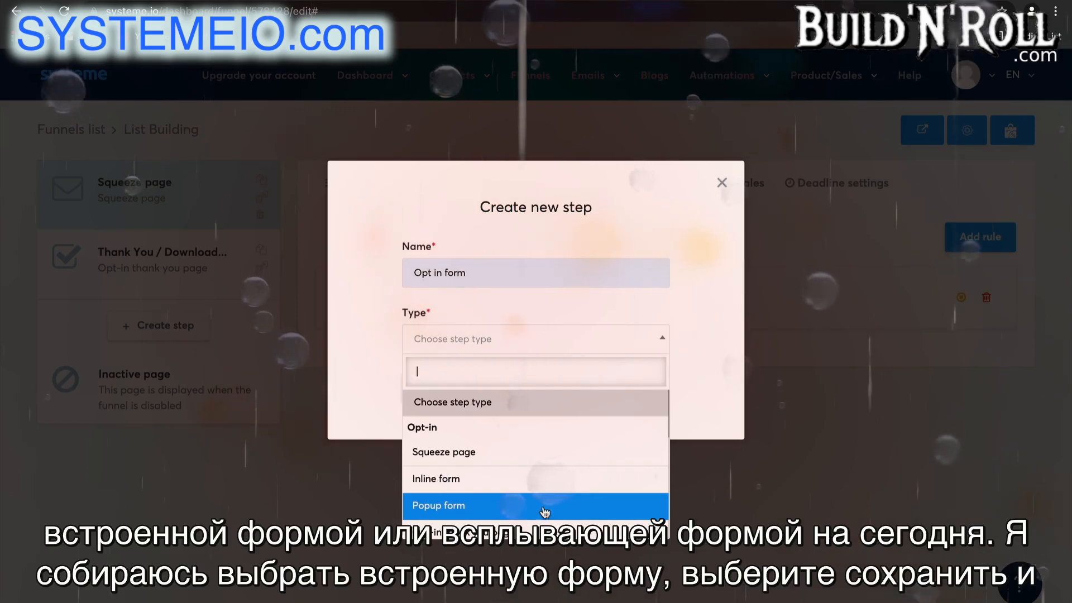
pyautogui.click(536, 480)
pyautogui.click(423, 386)
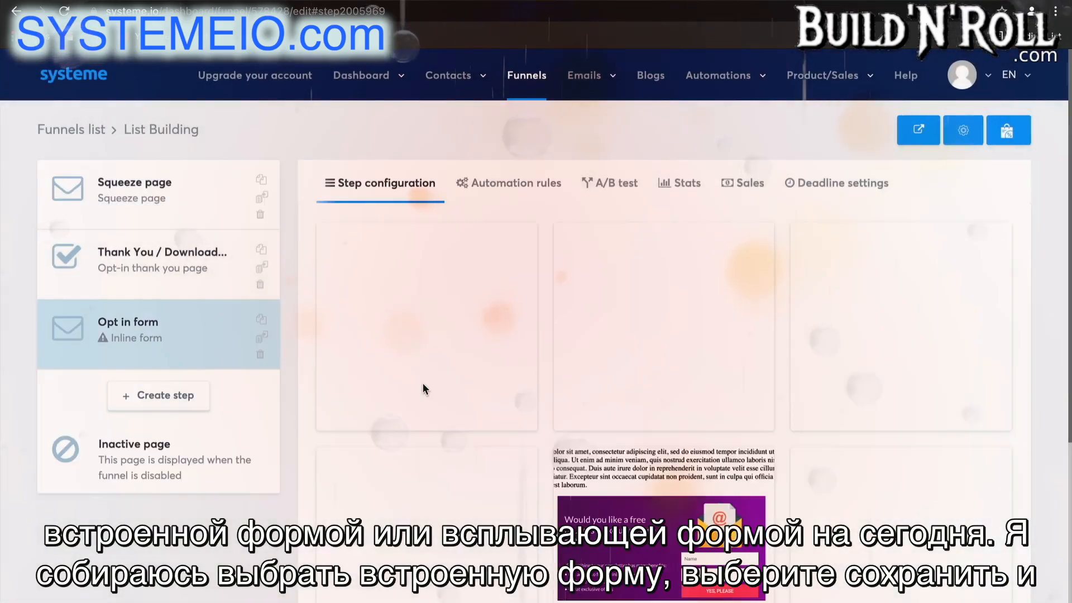
# Apply the green "Receive my tips by email" template to the Opt in form step.
pyautogui.scroll(-3, 886, 553)
pyautogui.scroll(-1, 884, 552)
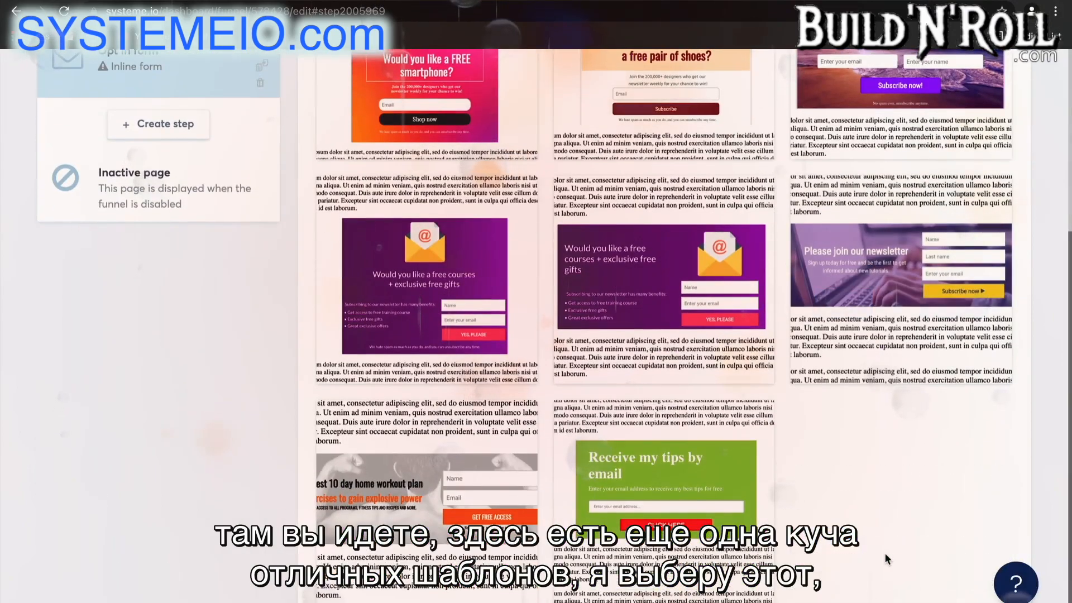
pyautogui.moveTo(675, 450)
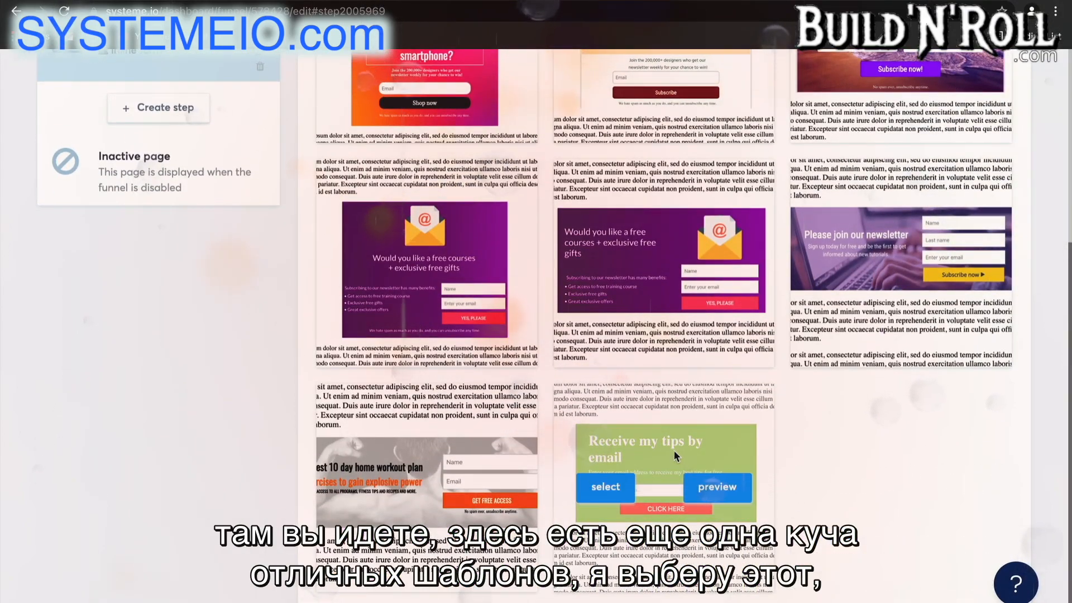
pyautogui.click(606, 488)
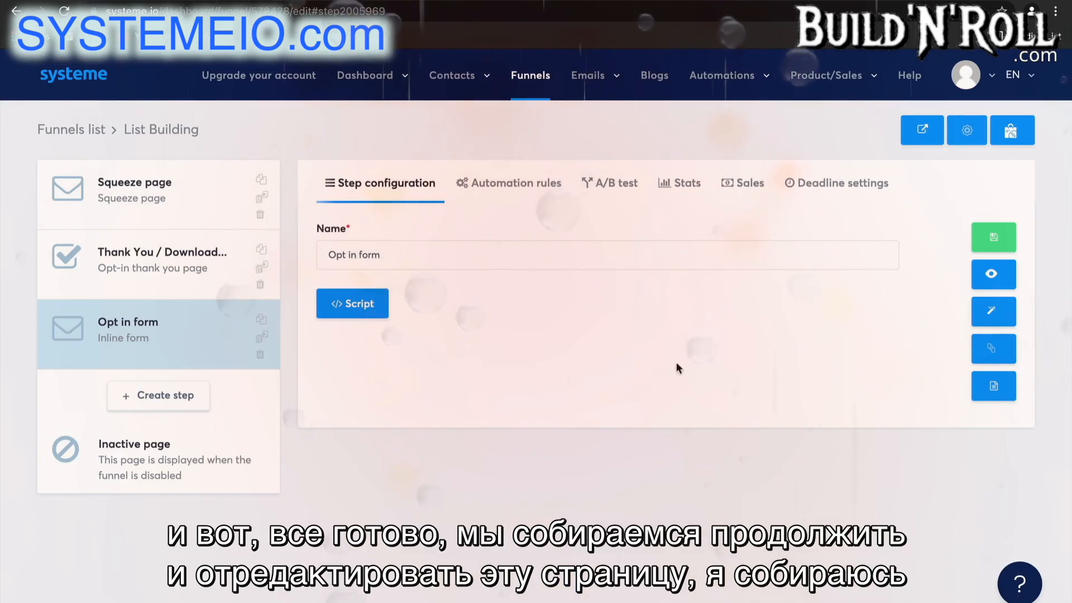
# Open the Opt in form in the page editor and center-align its headline and the description text below it.
pyautogui.click(989, 314)
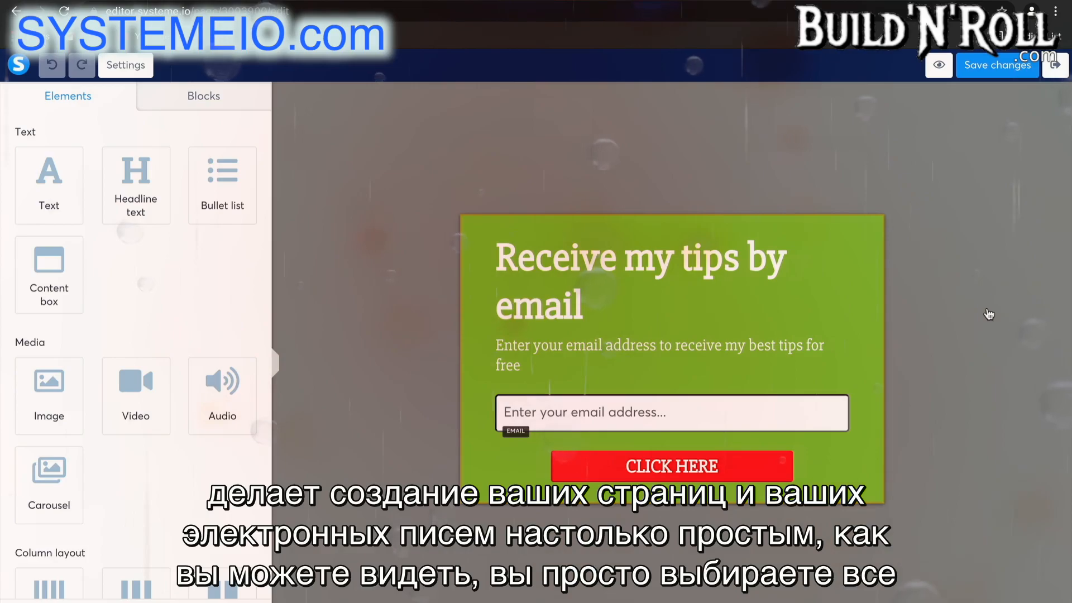
pyautogui.click(732, 292)
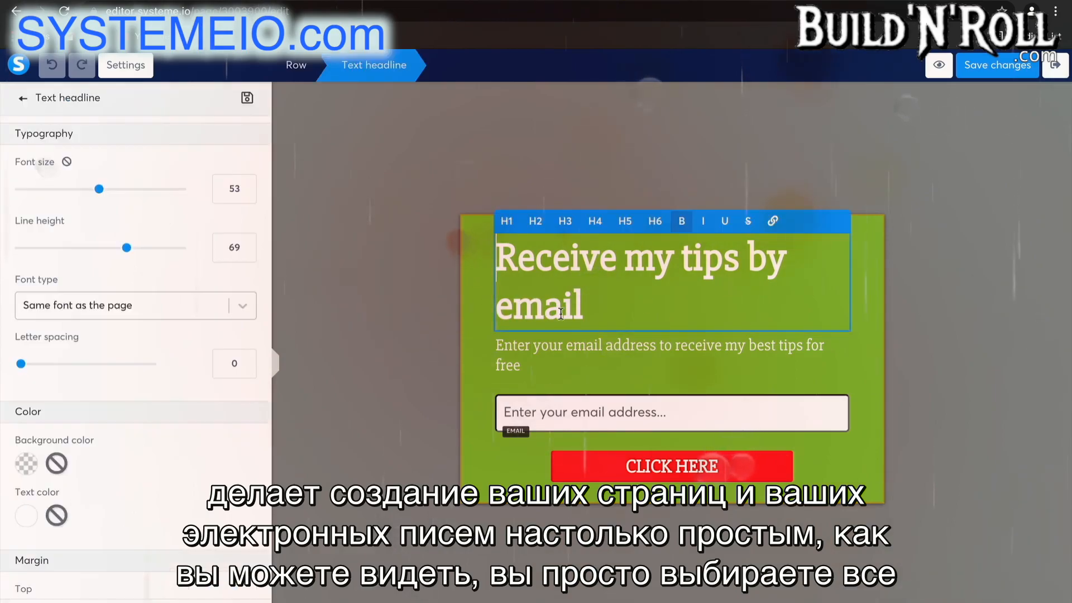
pyautogui.scroll(-8, 165, 373)
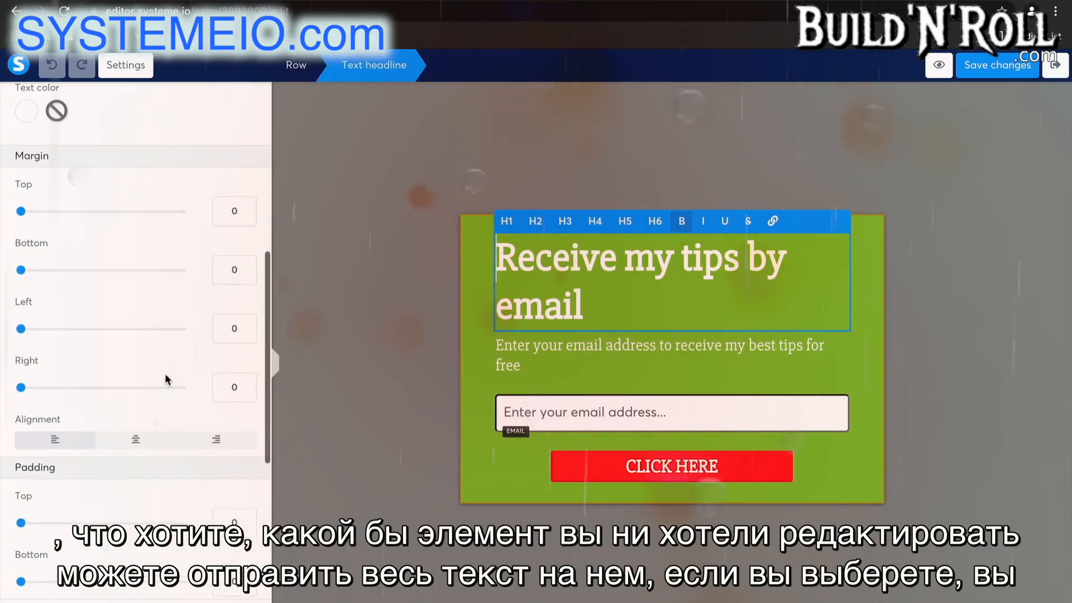
pyautogui.click(136, 376)
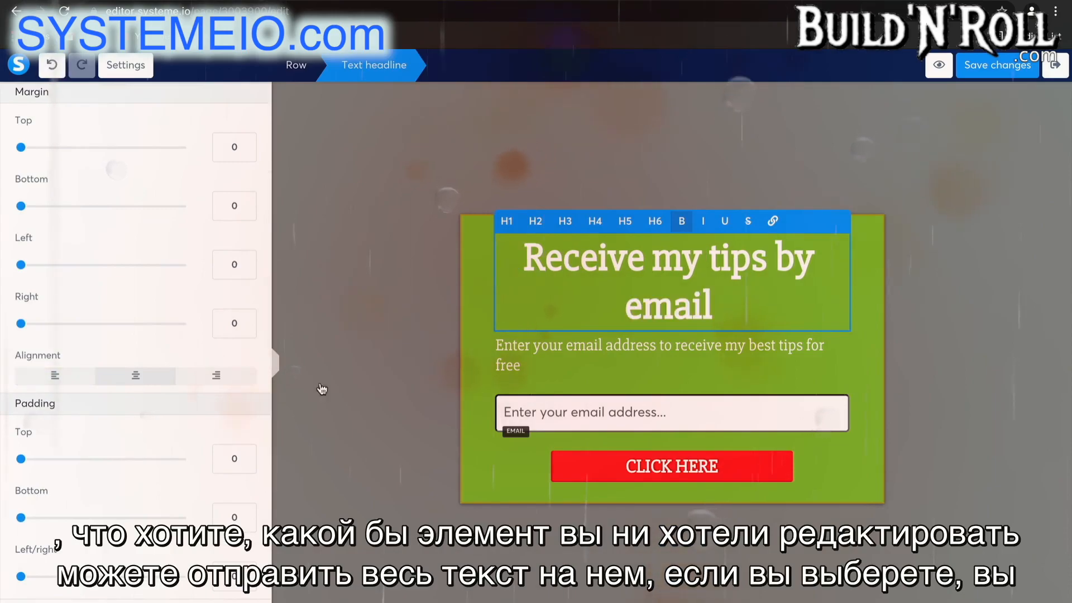
pyautogui.click(590, 348)
pyautogui.click(575, 351)
pyautogui.scroll(-8, 147, 446)
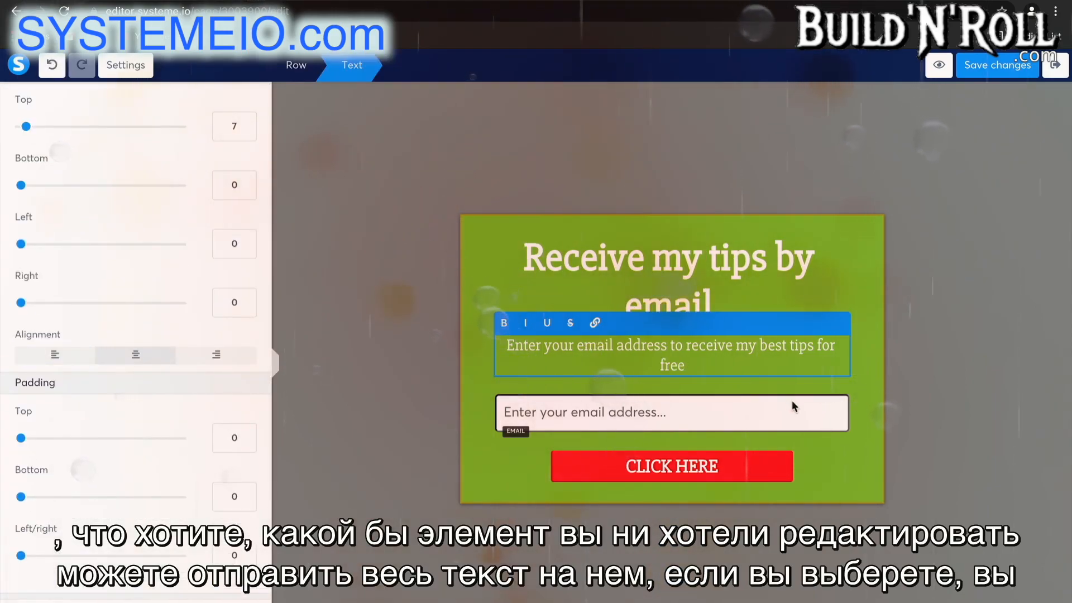
# Change the background color of the "CLICK HERE" button to the default yellow.
pyautogui.click(729, 475)
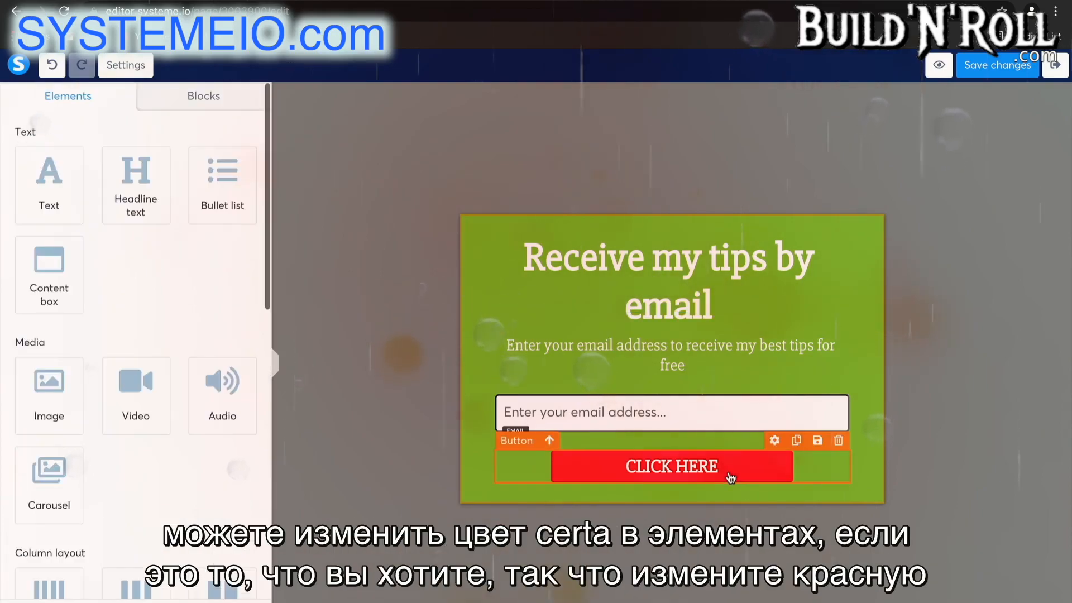
pyautogui.click(732, 476)
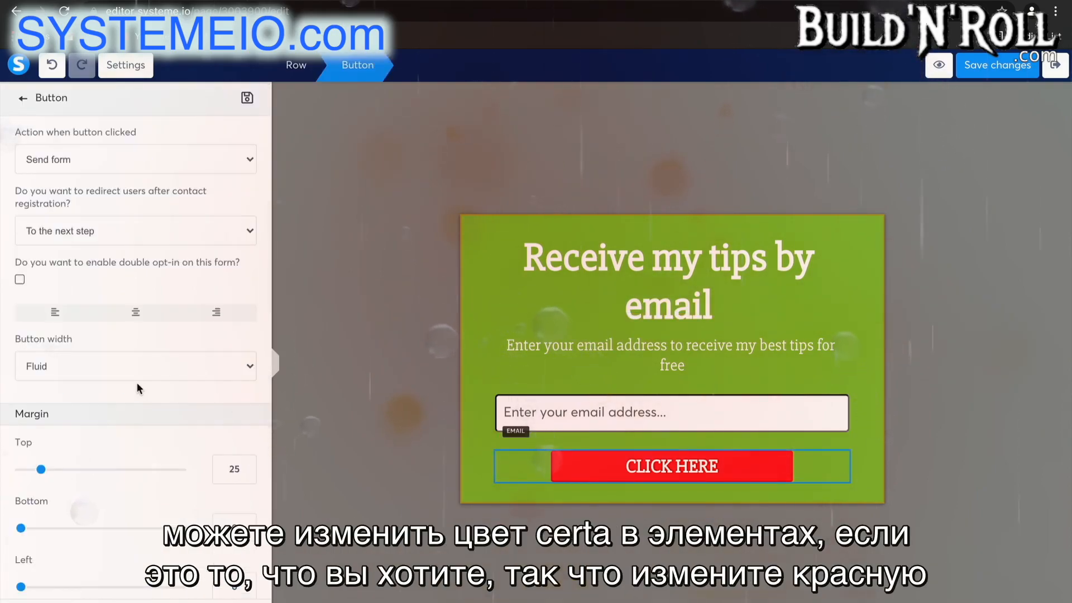
pyautogui.scroll(-15, 138, 386)
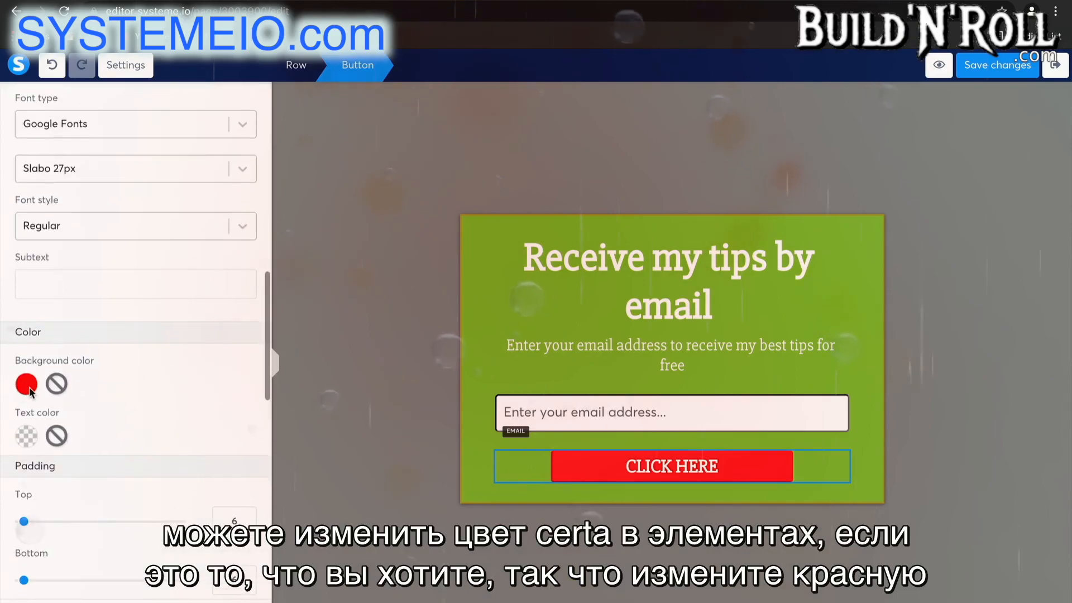
pyautogui.click(27, 386)
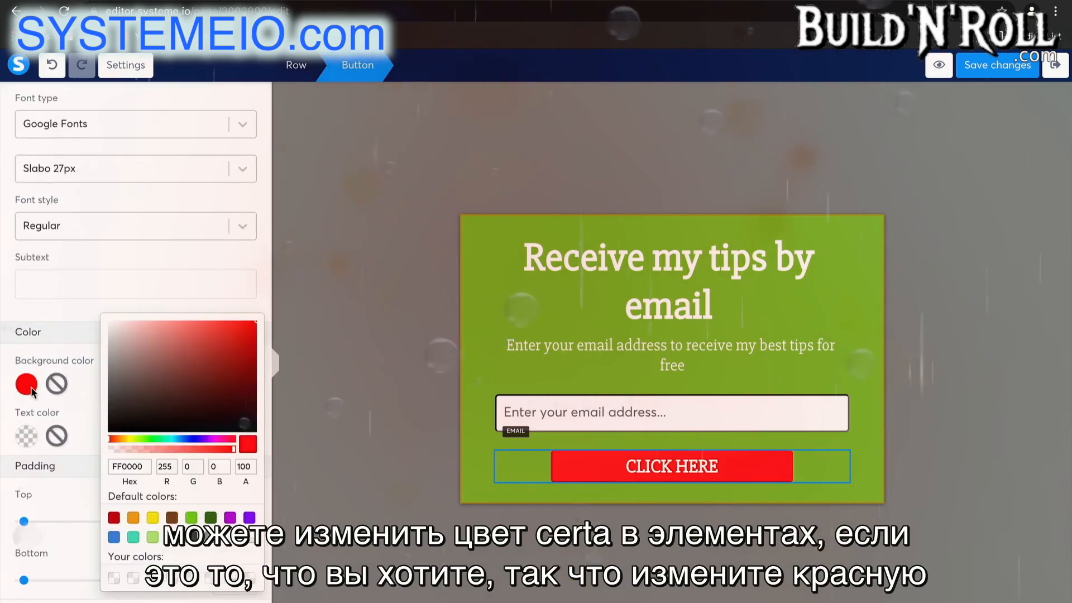
pyautogui.click(153, 518)
pyautogui.click(303, 492)
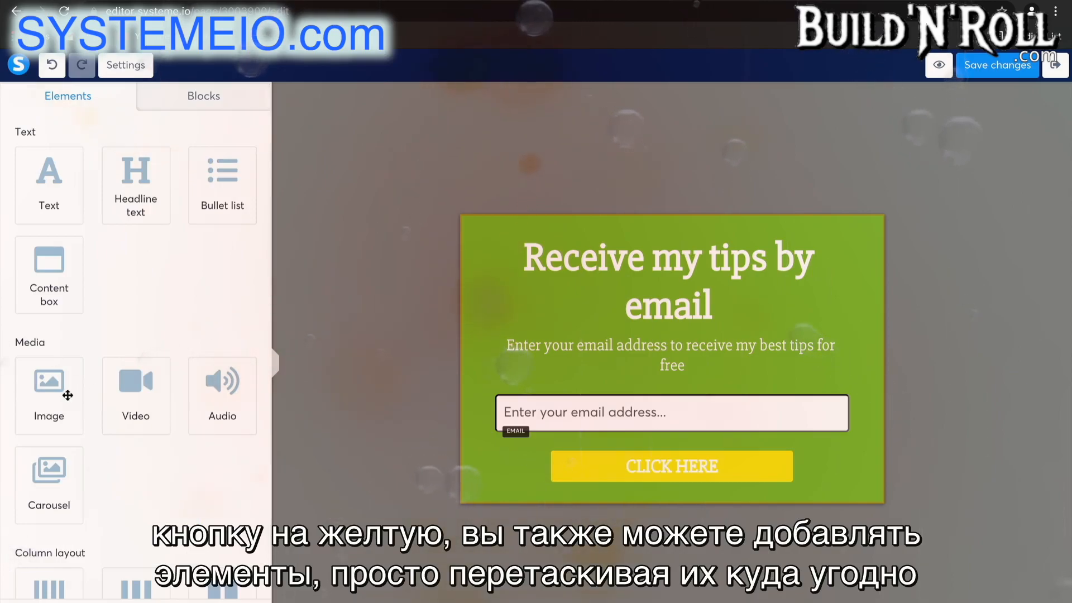
# Add an image element above the email field without uploading a file, and delete that element from the form.
pyautogui.moveTo(68, 395); pyautogui.dragTo(679, 361)
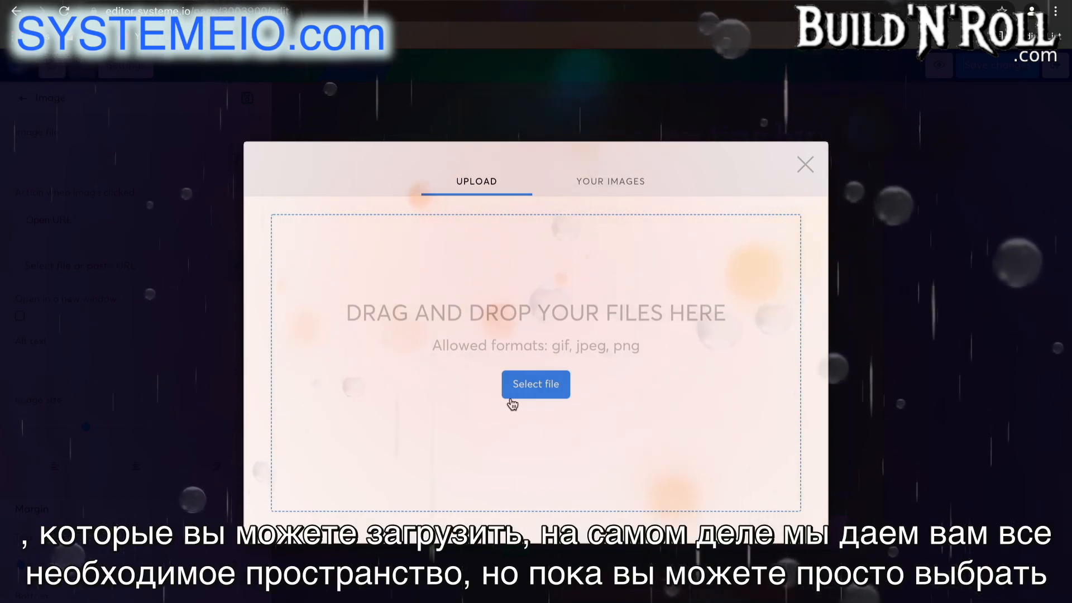
pyautogui.click(799, 174)
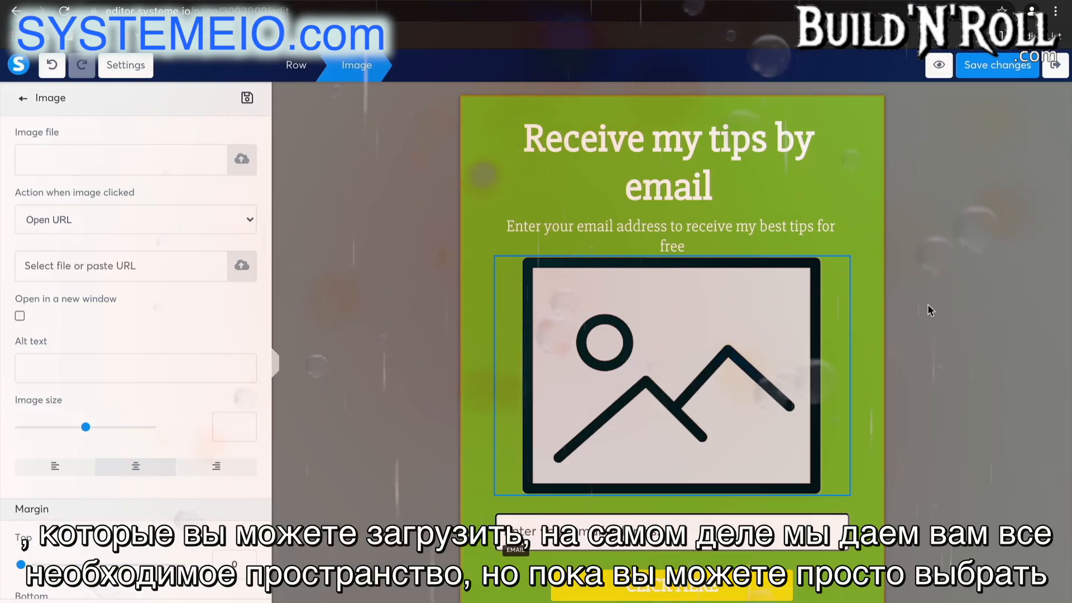
pyautogui.click(738, 365)
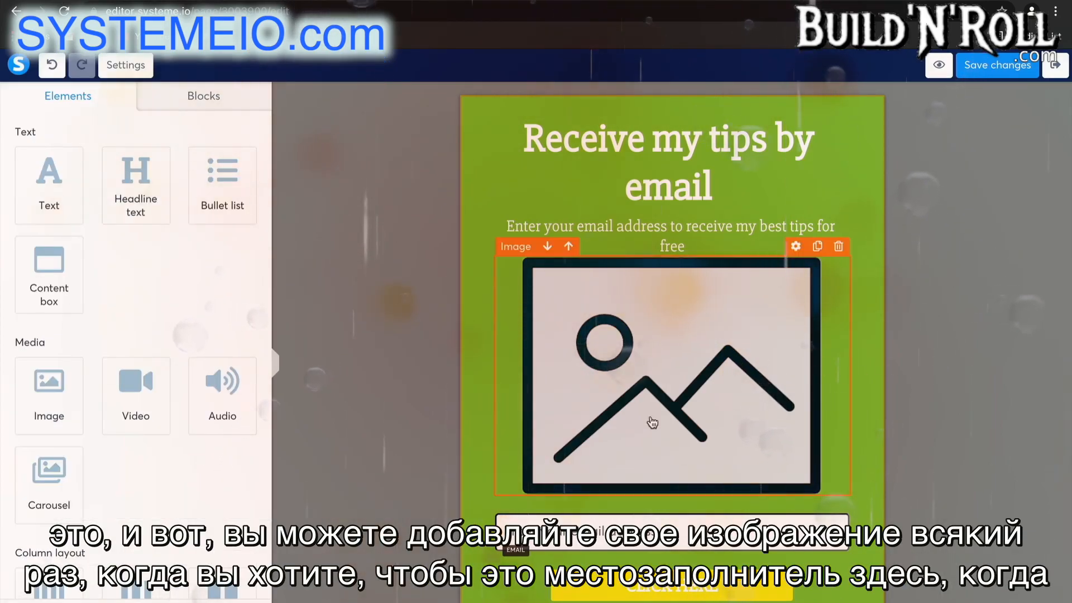
pyautogui.click(838, 247)
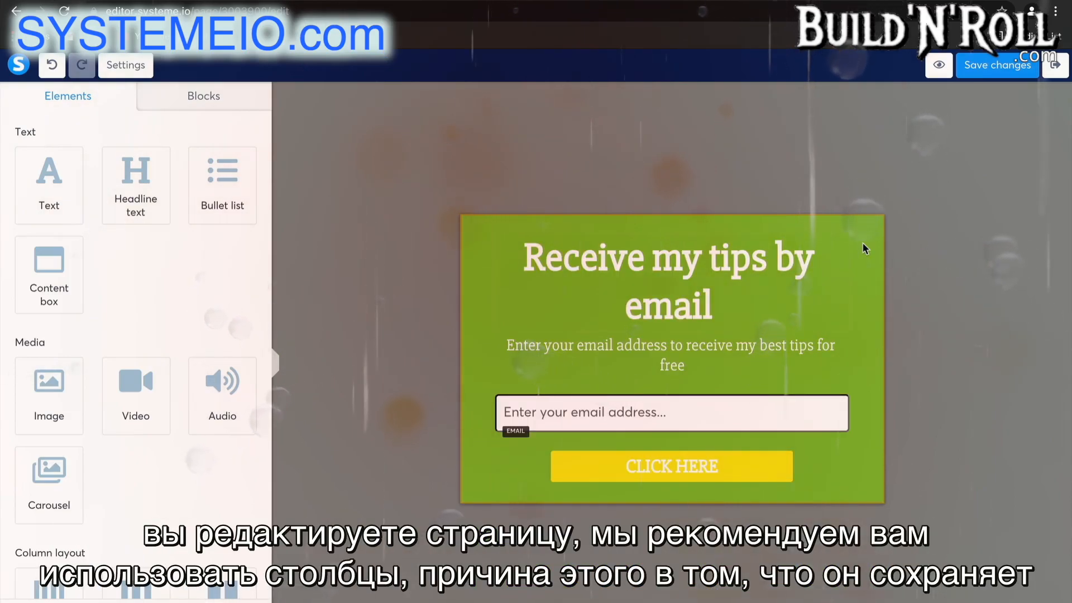
# Add a 2 columns layout at the head of the form, placing the headline in the first column and the description in the second.
pyautogui.scroll(-2, 126, 523)
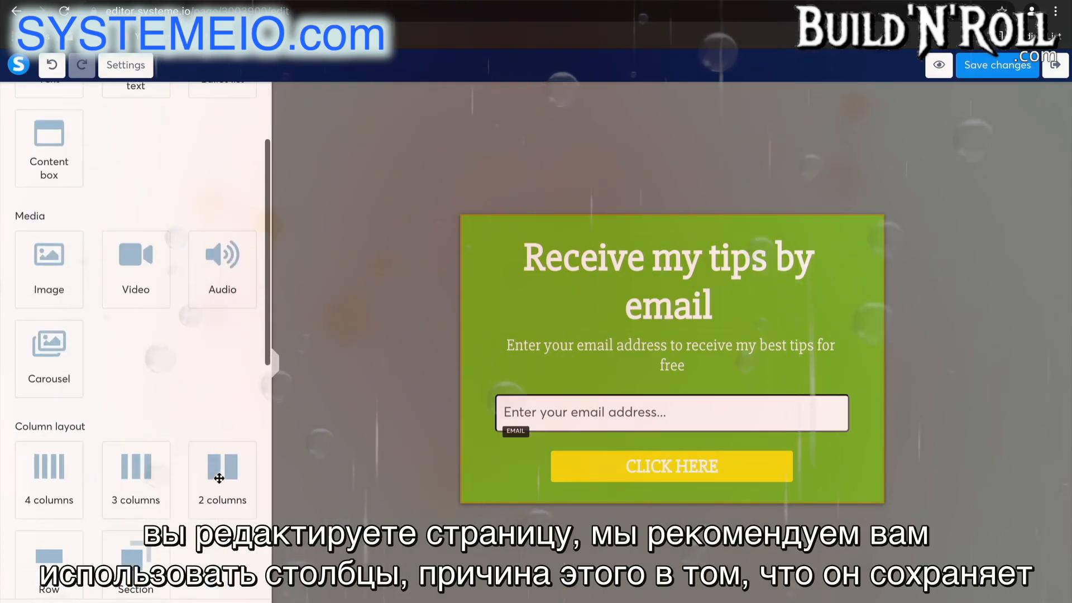
pyautogui.moveTo(221, 474); pyautogui.dragTo(608, 328)
pyautogui.moveTo(638, 272); pyautogui.dragTo(607, 330)
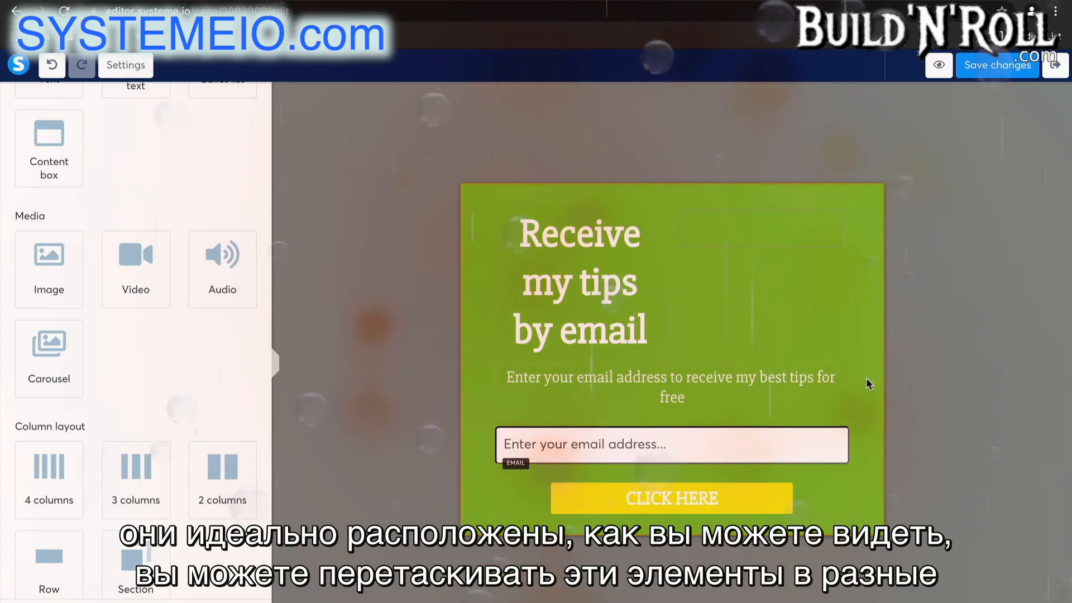
pyautogui.moveTo(796, 384); pyautogui.dragTo(787, 227)
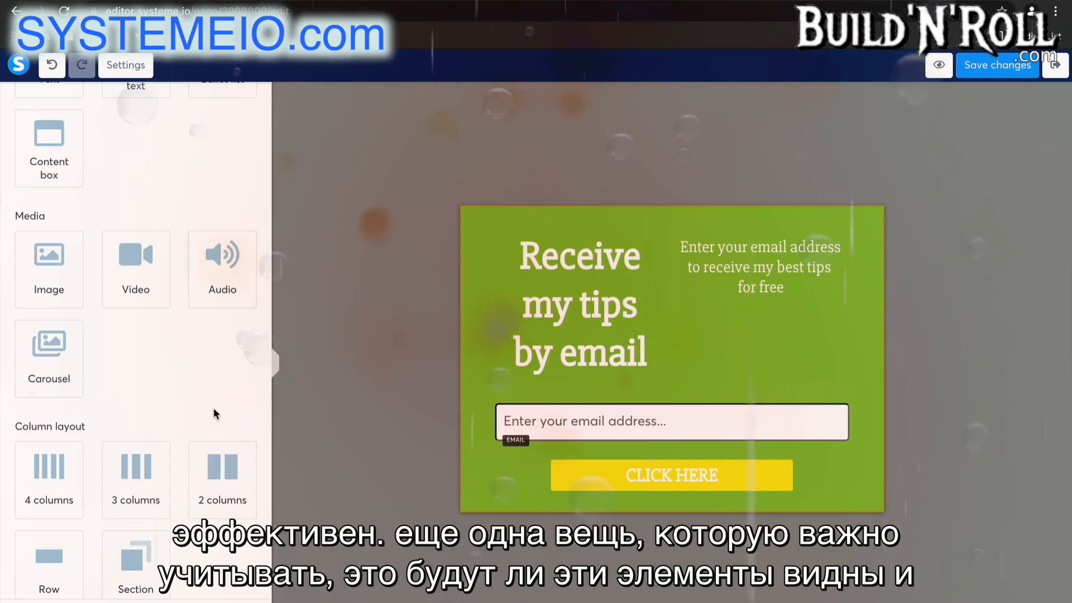
# Examine the headline's Desktop and Mobile visibility options and leave the page editor.
pyautogui.scroll(-10, 214, 413)
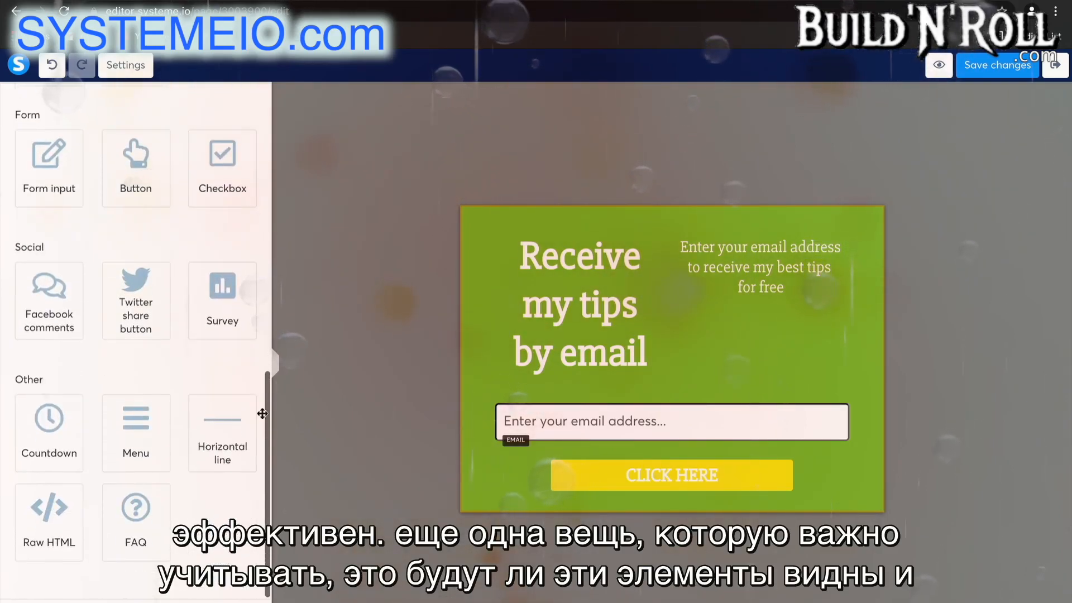
pyautogui.click(522, 262)
pyautogui.scroll(-4, 178, 419)
pyautogui.scroll(-8, 182, 440)
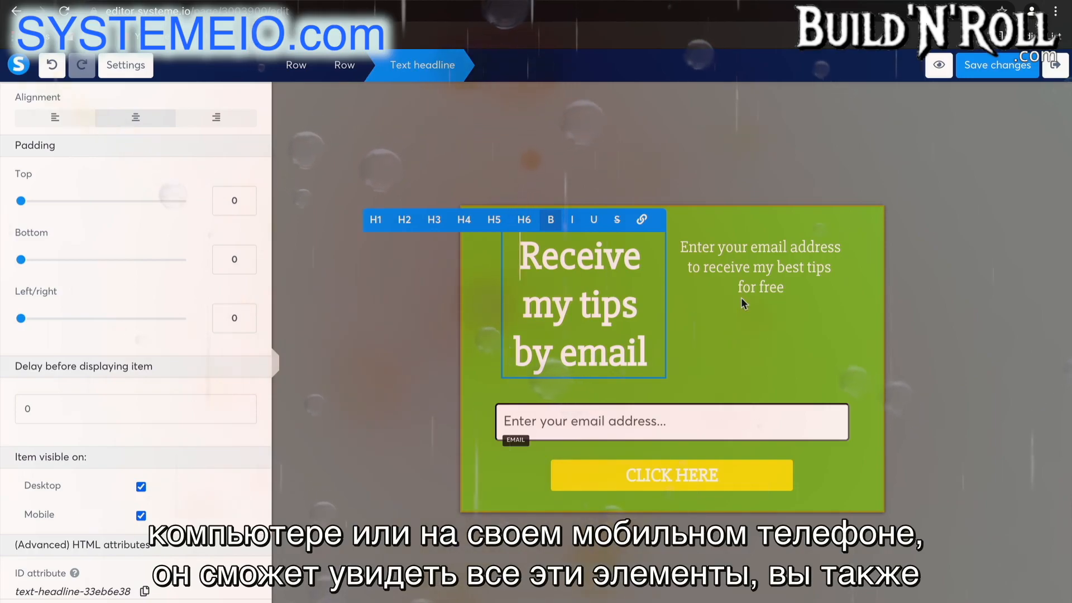
pyautogui.click(495, 386)
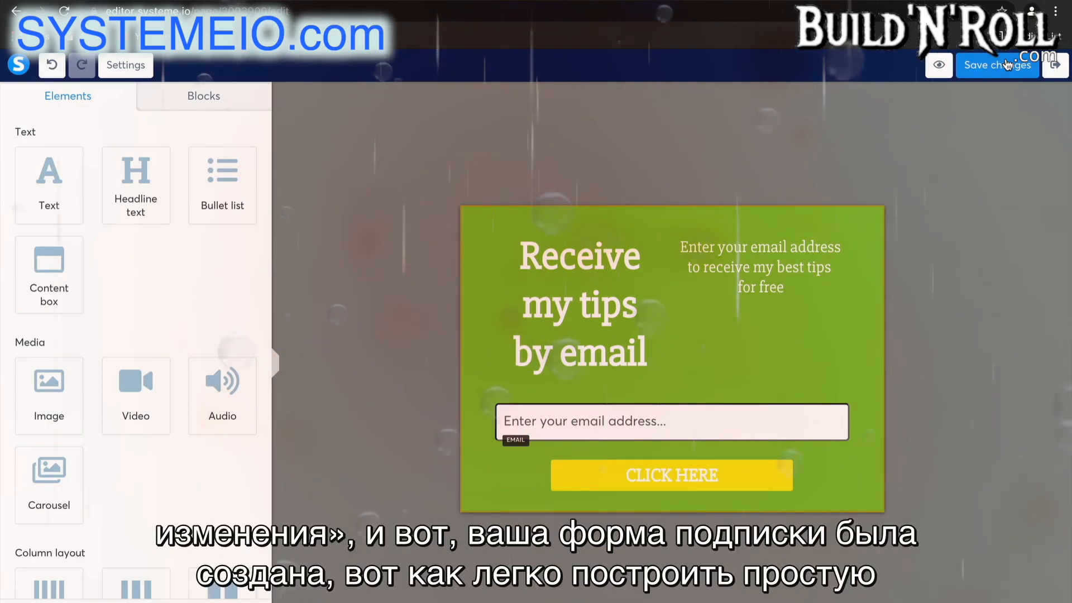
pyautogui.click(1056, 71)
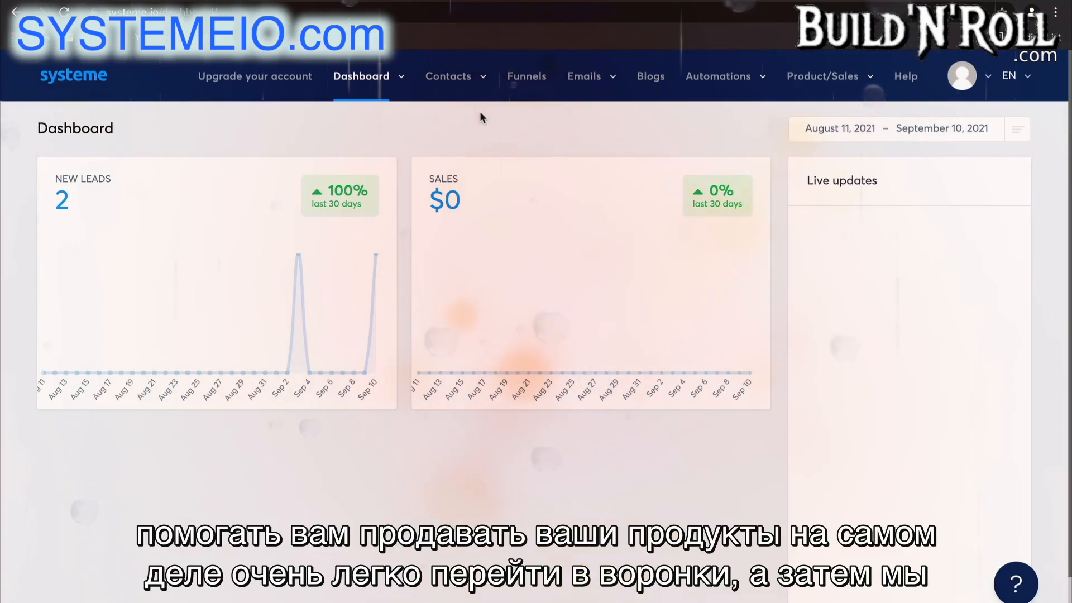
# Create a new funnel named "Sales Funnel" with the Sell type and U.S. Dollar as currency.
pyautogui.click(525, 75)
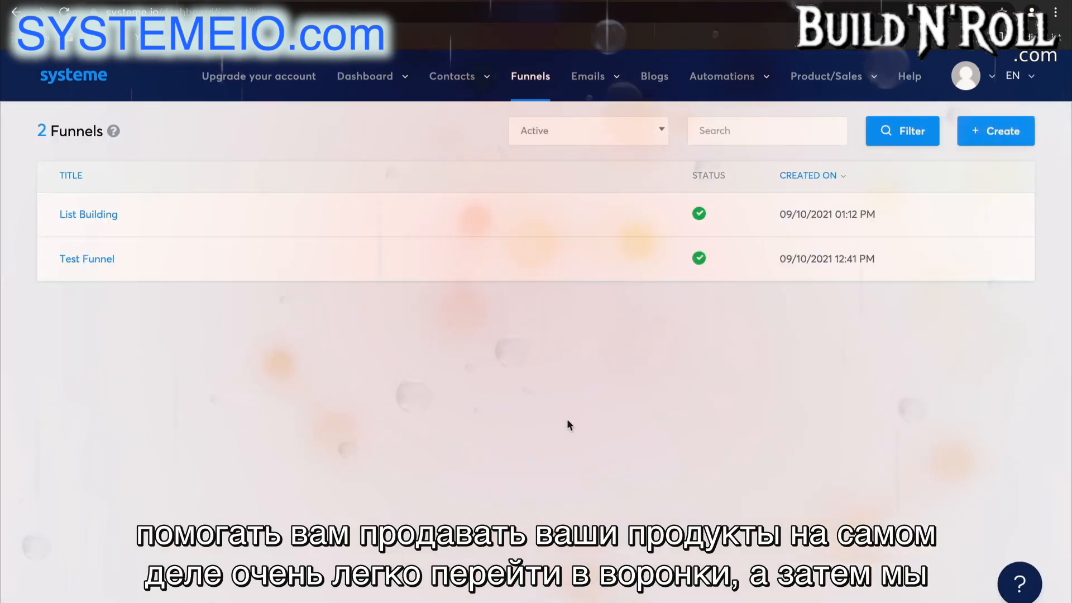
pyautogui.click(1004, 134)
pyautogui.click(622, 247)
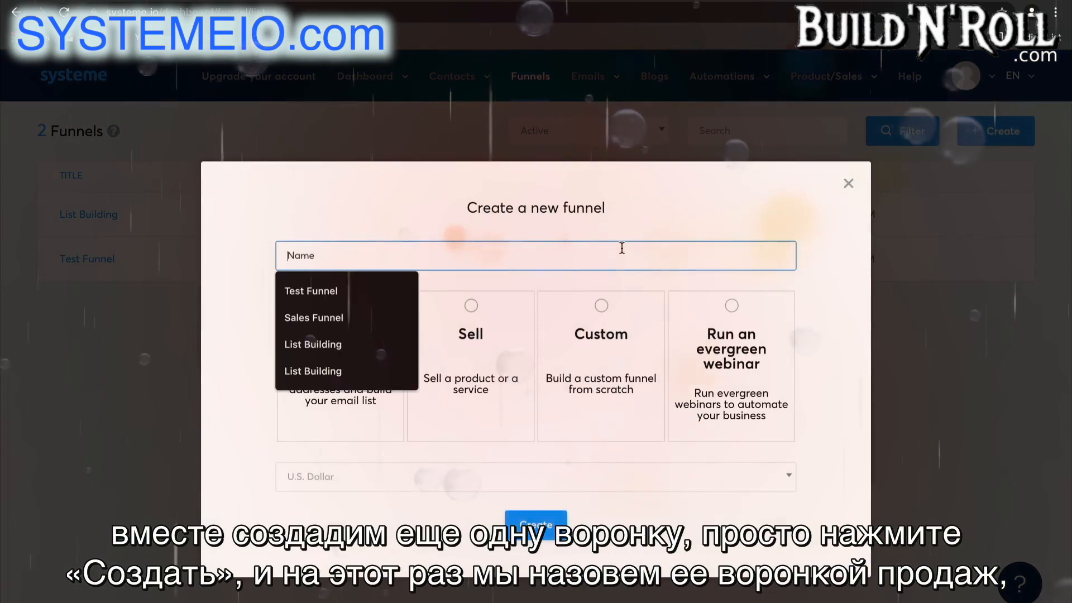
pyautogui.write('Sales Funnel')
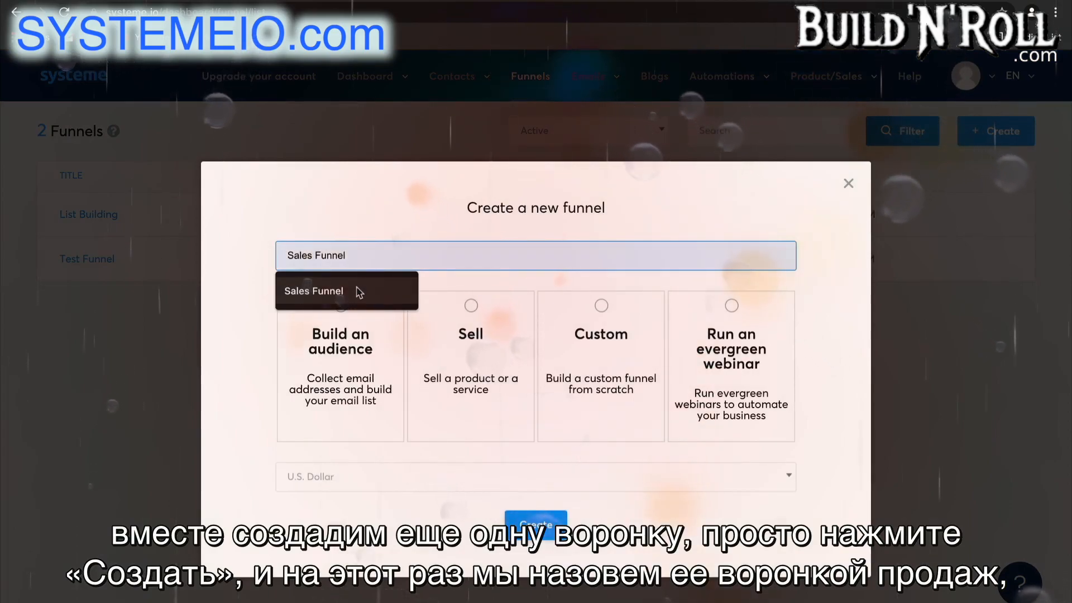
pyautogui.click(356, 286)
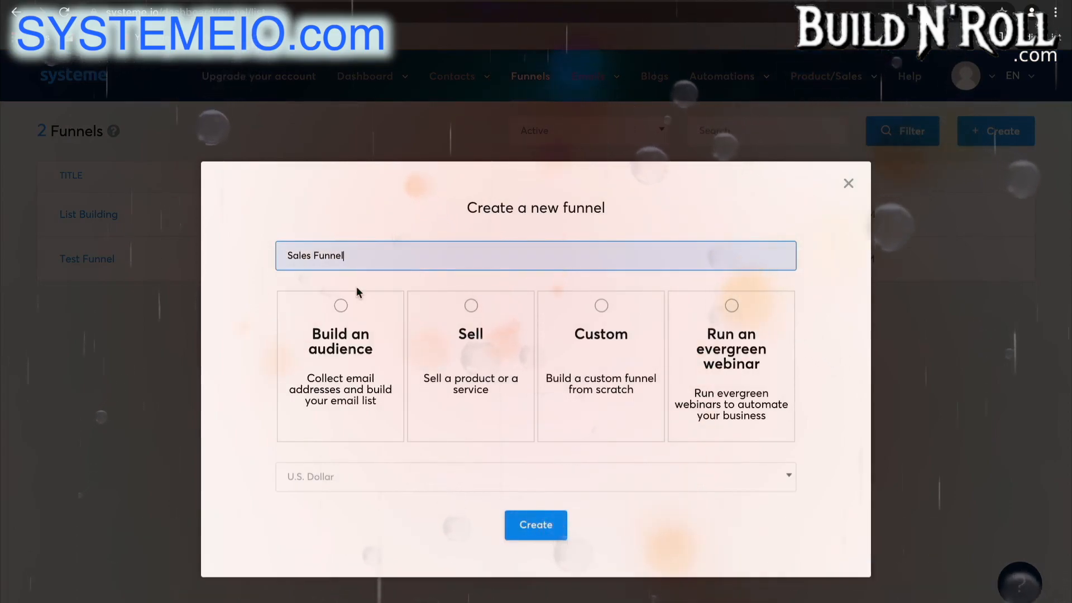
pyautogui.click(480, 363)
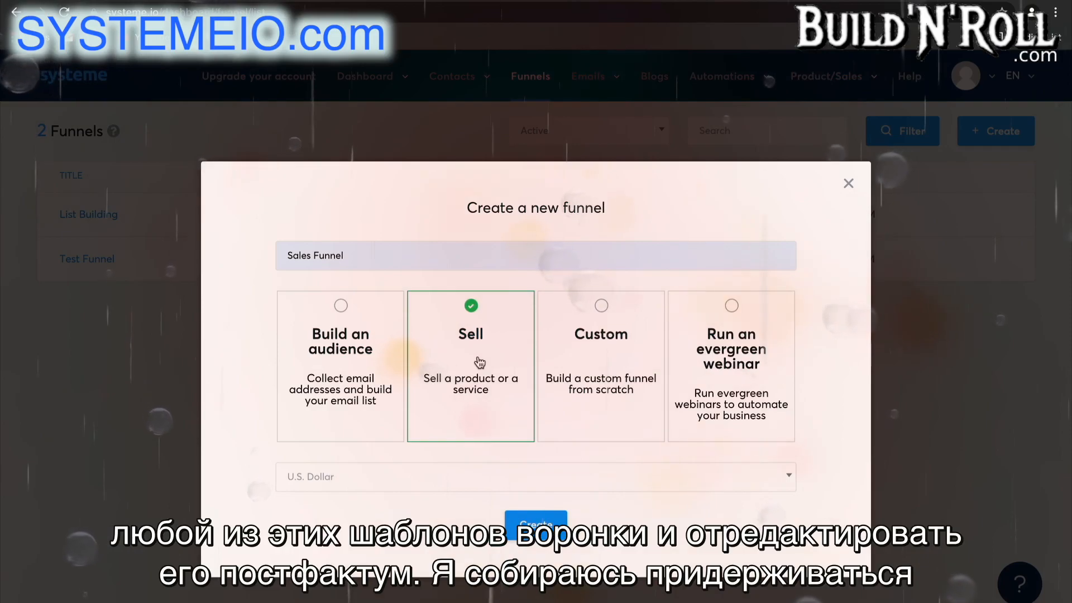
pyautogui.click(492, 478)
pyautogui.click(459, 324)
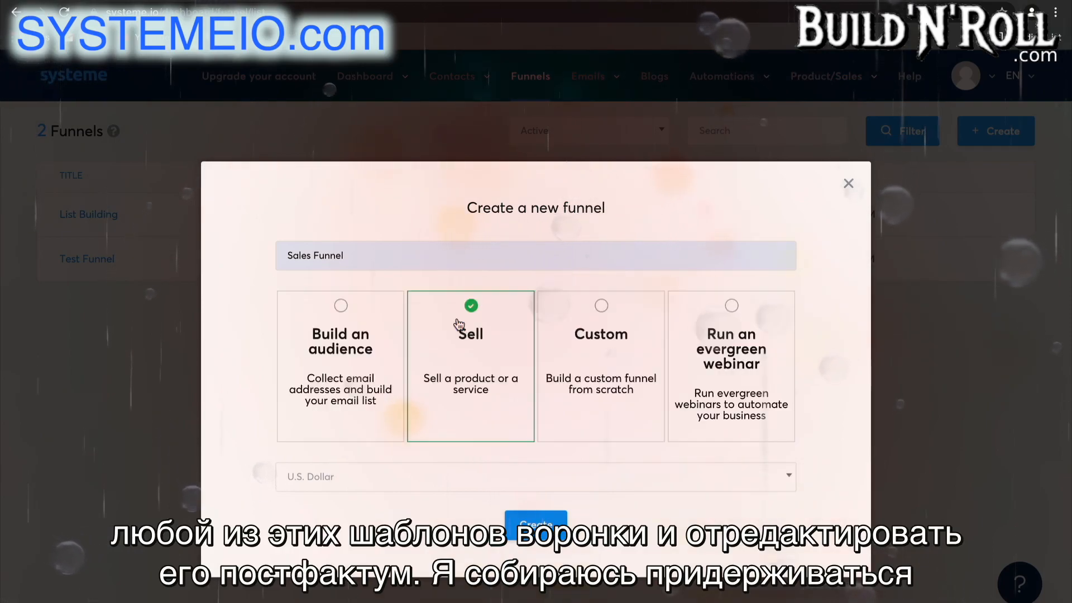
pyautogui.click(543, 528)
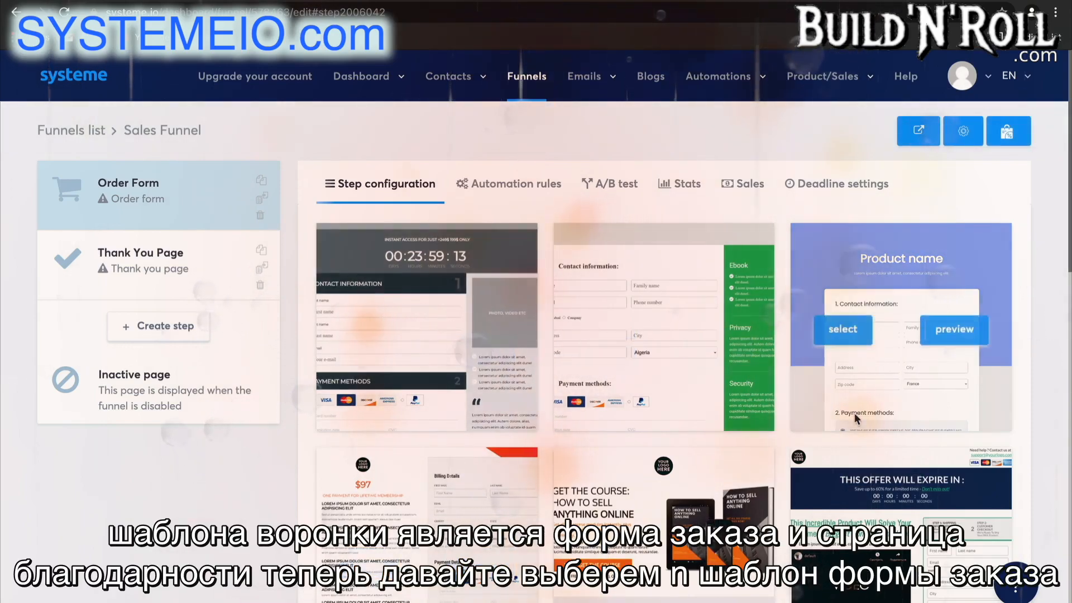
# Apply the "You are about to receive.." template to the Order Form step.
pyautogui.scroll(-1, 854, 414)
pyautogui.scroll(-10, 854, 413)
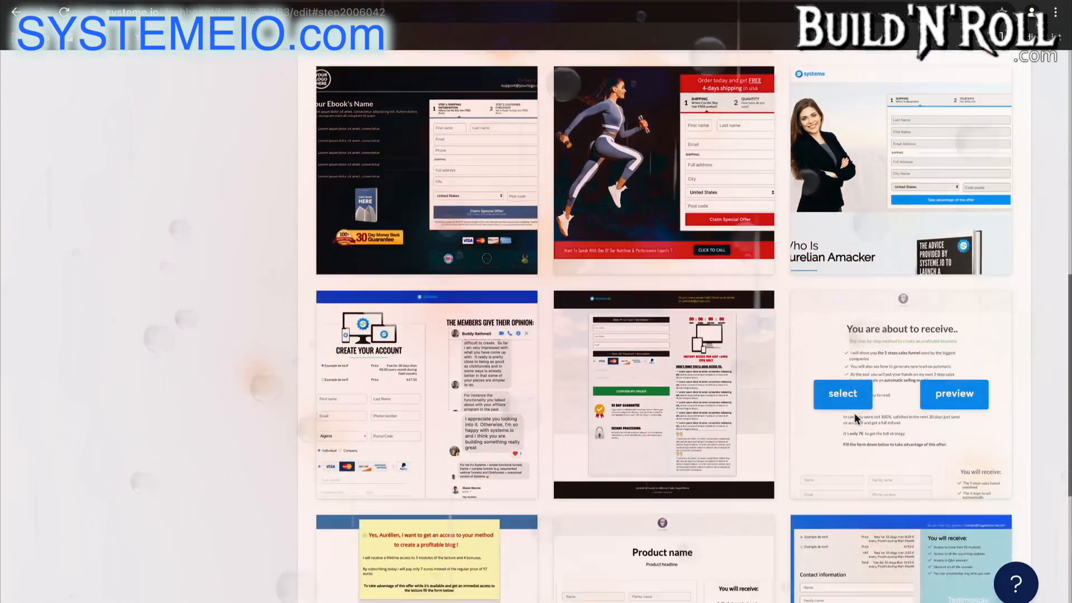
pyautogui.scroll(-1, 854, 413)
pyautogui.click(840, 355)
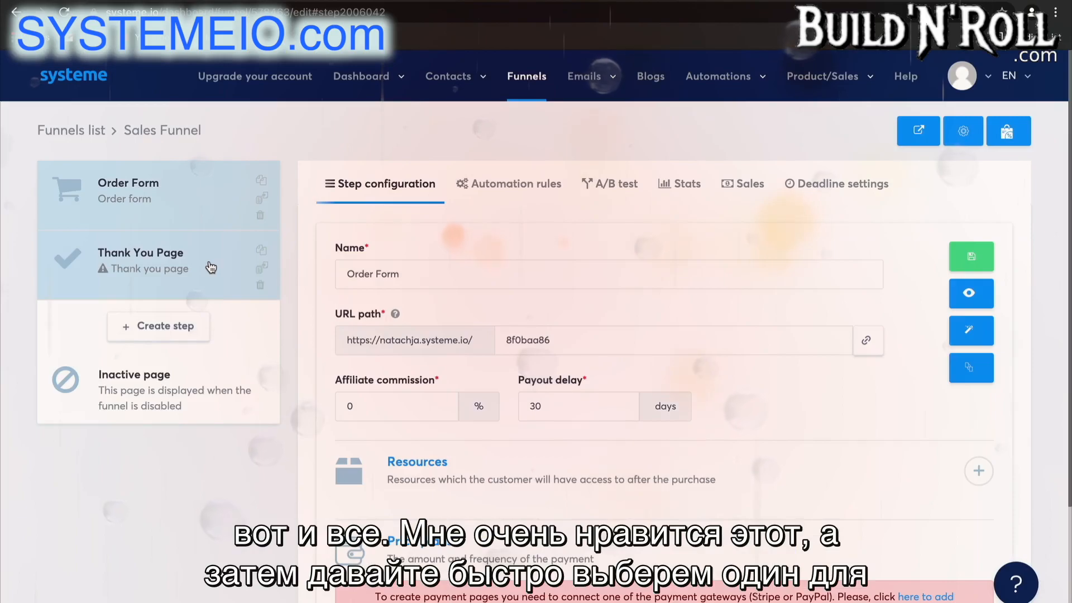
# Apply the blue thumbs-up "Thank you for your order!" template to the Thank You Page step.
pyautogui.click(255, 285)
pyautogui.scroll(-1, 401, 460)
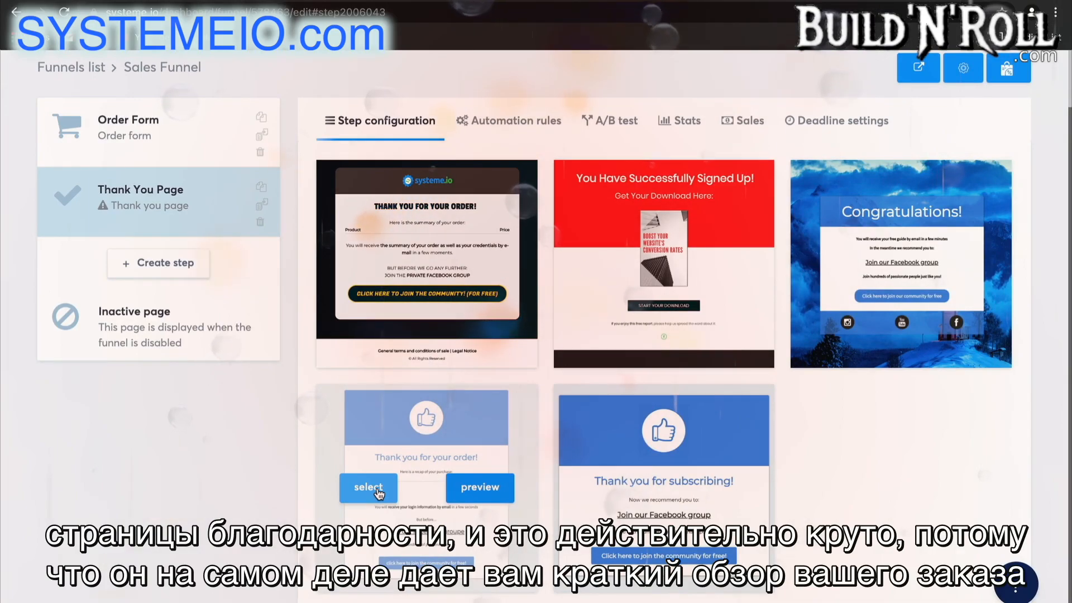
pyautogui.click(377, 491)
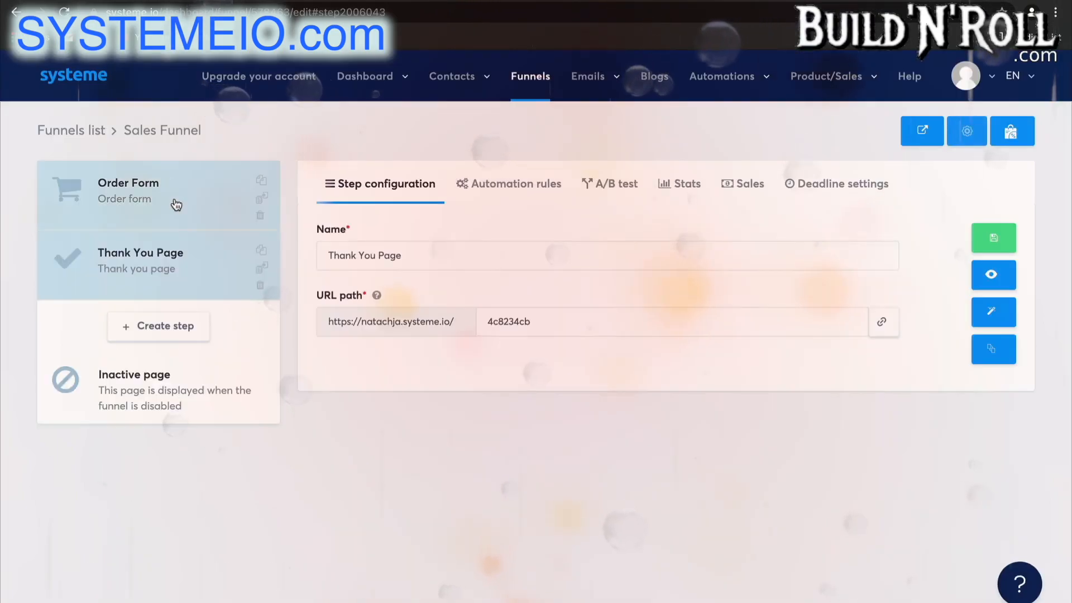
# Examine the Order Form step's resources, price plans and coupons settings, and look at the profile menu.
pyautogui.click(179, 209)
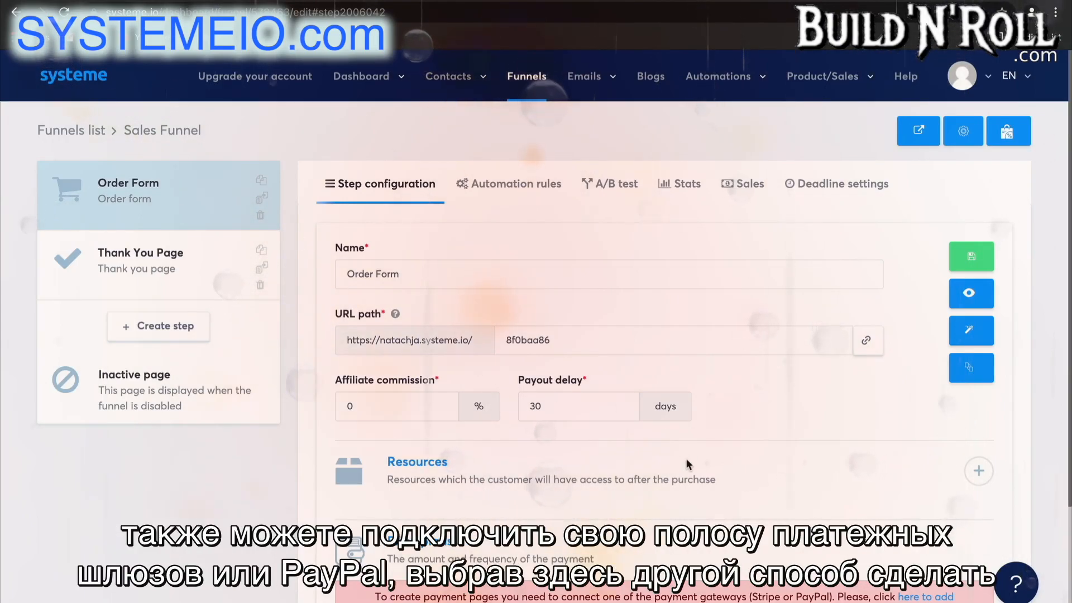
pyautogui.scroll(-2, 729, 497)
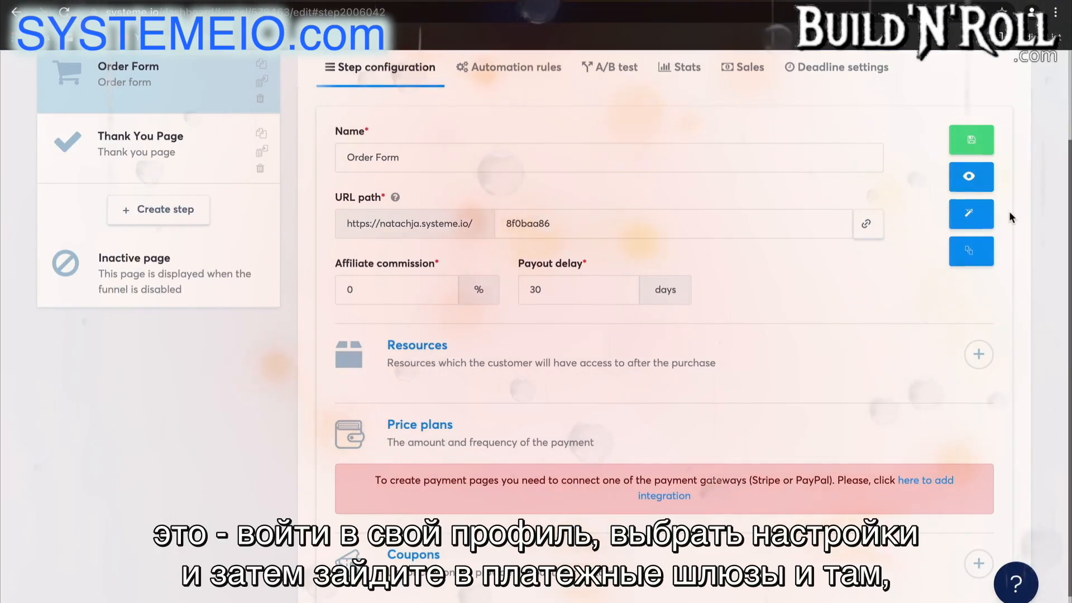
pyautogui.scroll(2, 1010, 211)
pyautogui.click(986, 80)
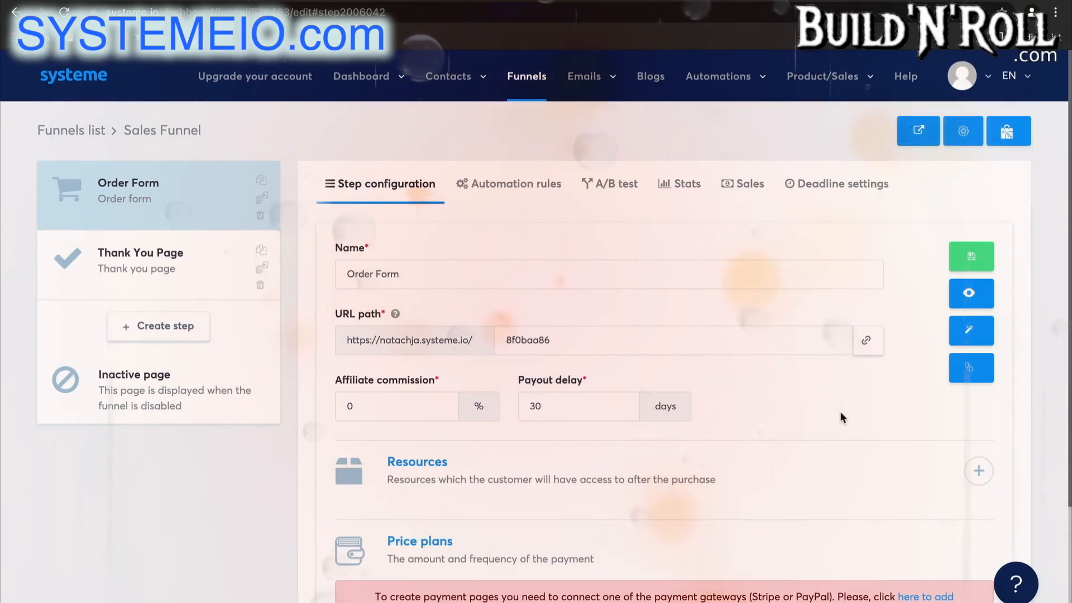
# Create a new funnel step named "Sales Page" with the Sales page type.
pyautogui.scroll(-3, 839, 411)
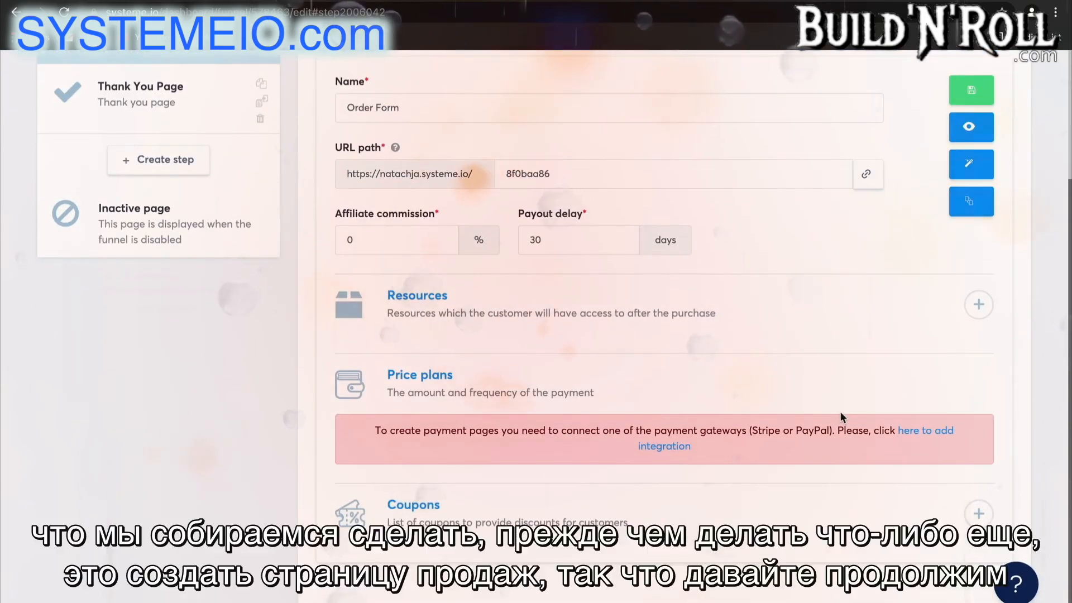
pyautogui.scroll(3, 839, 411)
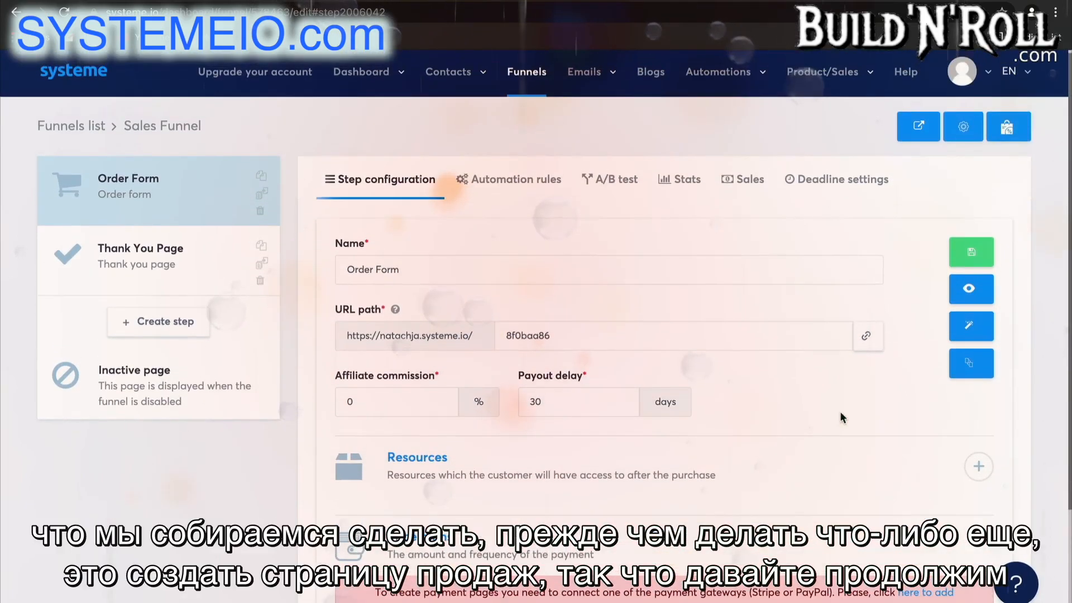
pyautogui.click(177, 325)
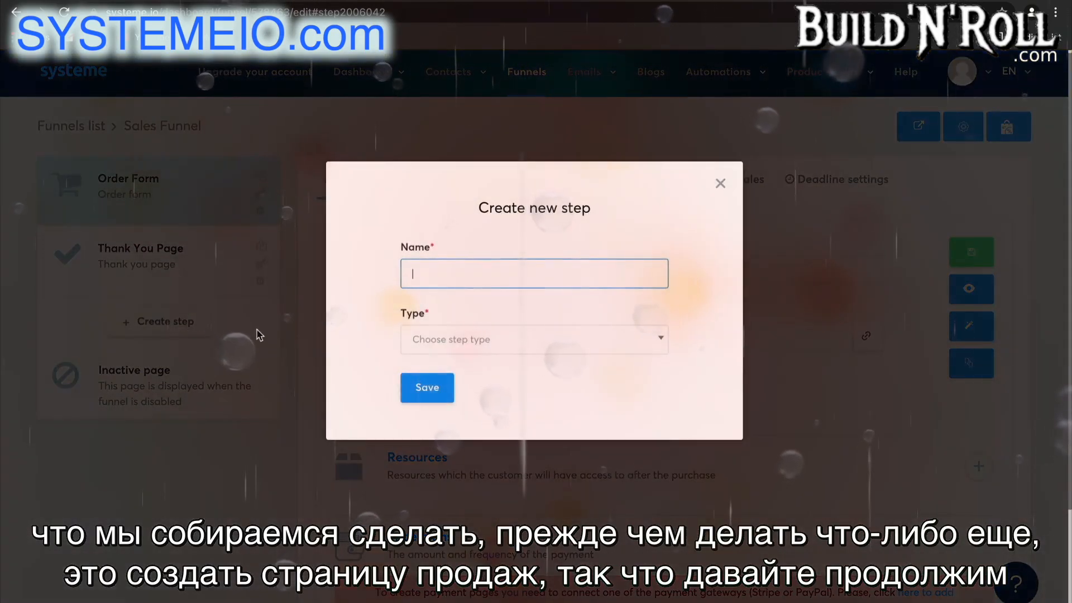
pyautogui.write('Sales Page')
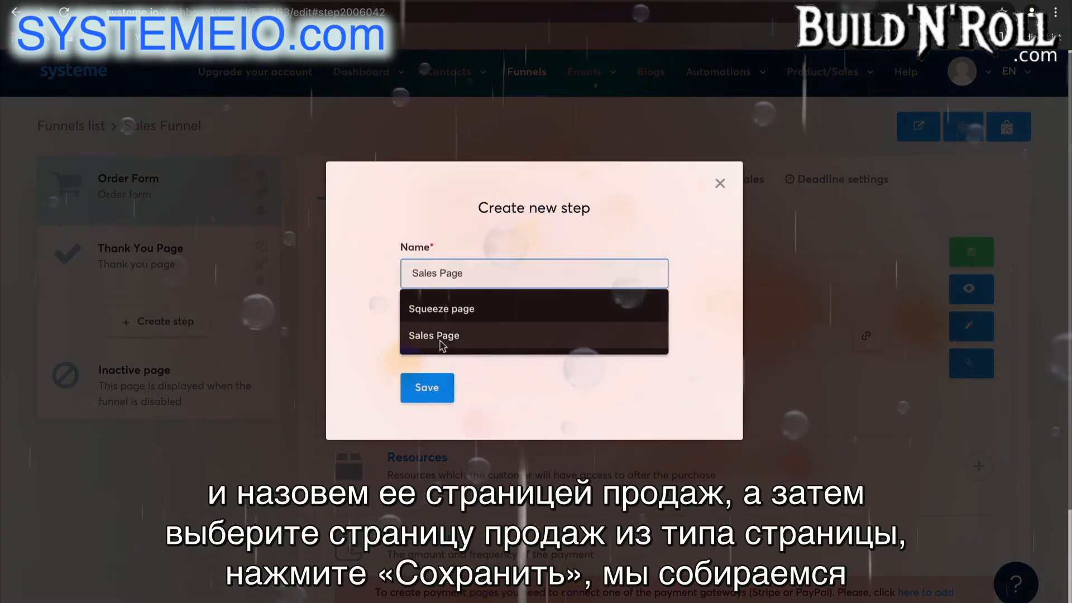
pyautogui.click(435, 335)
pyautogui.click(446, 339)
pyautogui.scroll(-3, 481, 441)
pyautogui.click(483, 426)
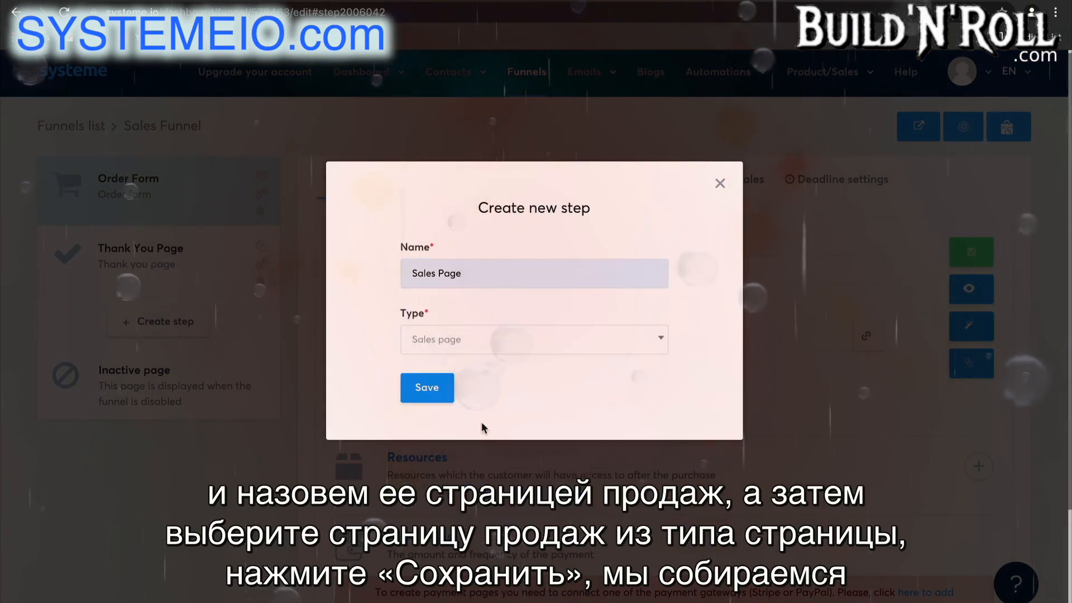
pyautogui.click(430, 391)
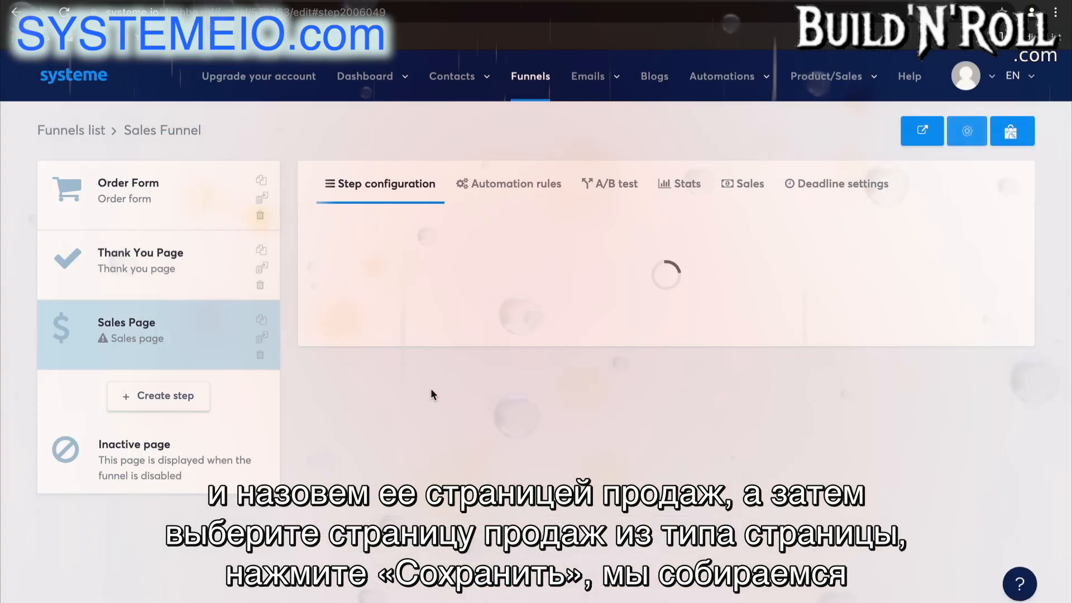
# Move the Sales Page step to the start of the funnel and apply the long "Headline (sub headline)" template to it.
pyautogui.moveTo(226, 368); pyautogui.dragTo(208, 217)
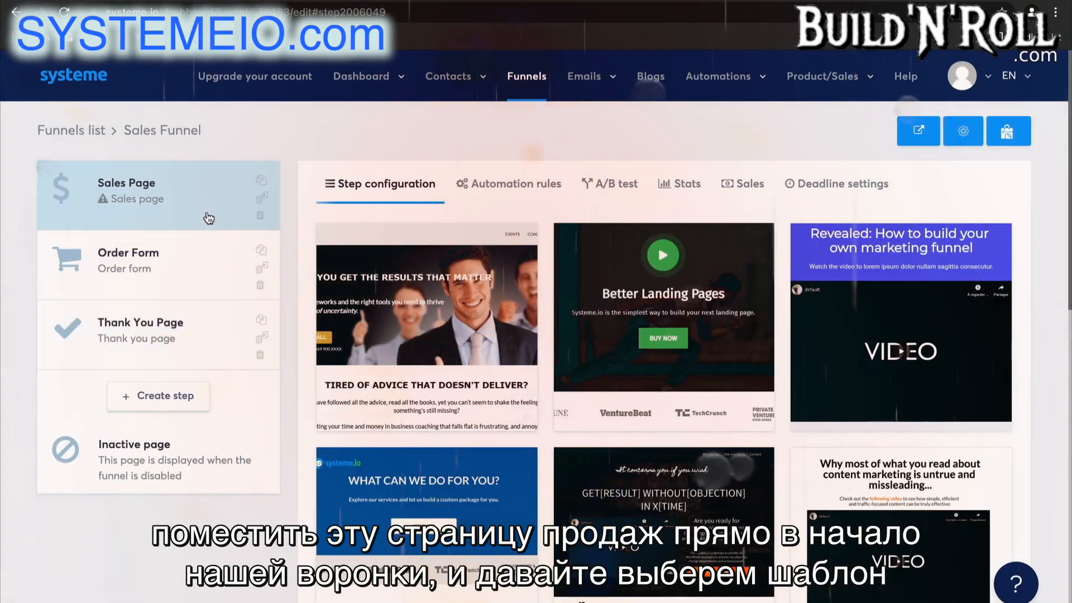
pyautogui.scroll(-6, 723, 346)
pyautogui.scroll(-6, 721, 347)
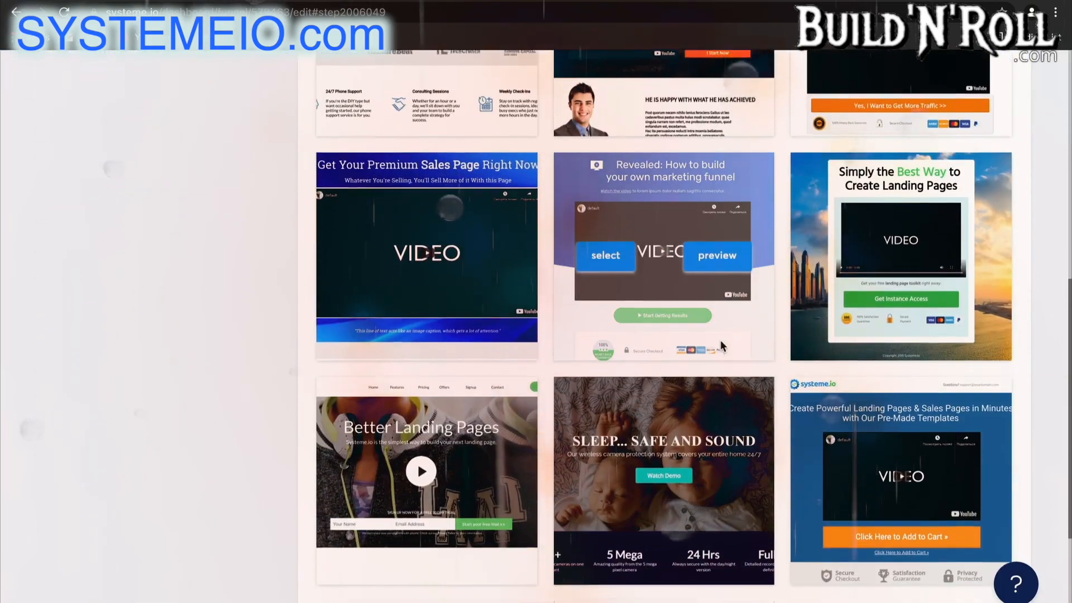
pyautogui.scroll(3, 720, 346)
pyautogui.scroll(-3, 720, 346)
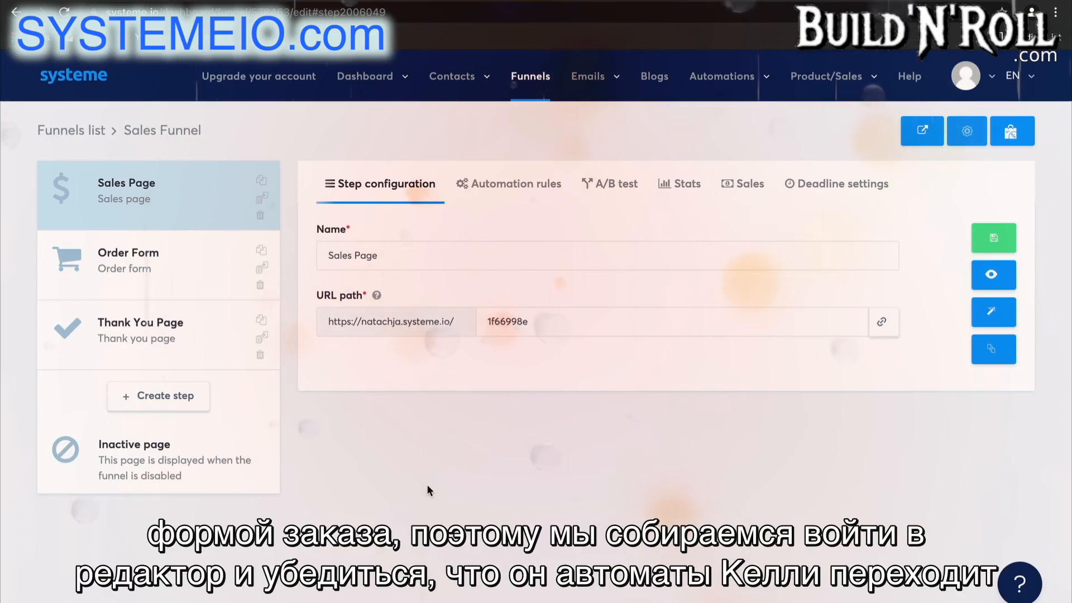
# Open the Sales Page for editing and set the 497 dollars button above "How to accomplish this?" to the Next step URL action.
pyautogui.click(994, 315)
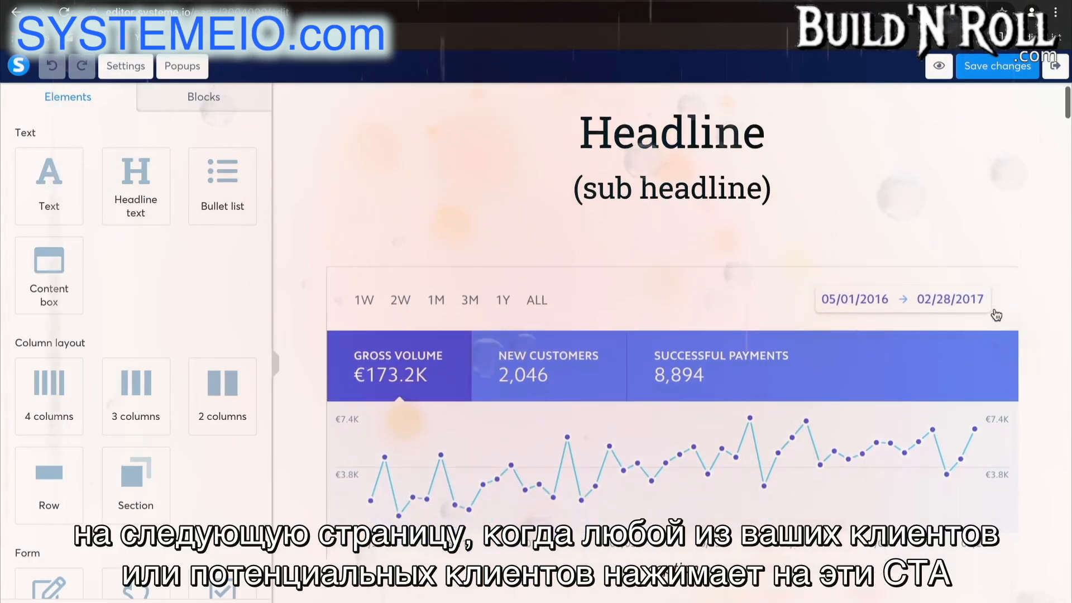
pyautogui.scroll(-15, 996, 315)
pyautogui.scroll(-20, 996, 315)
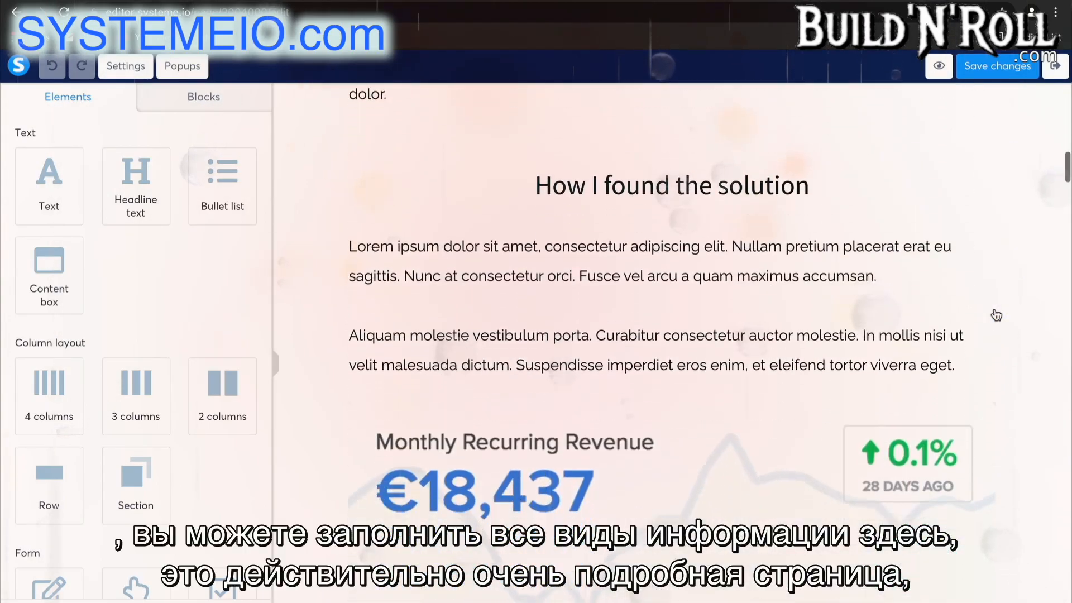
pyautogui.scroll(-20, 996, 316)
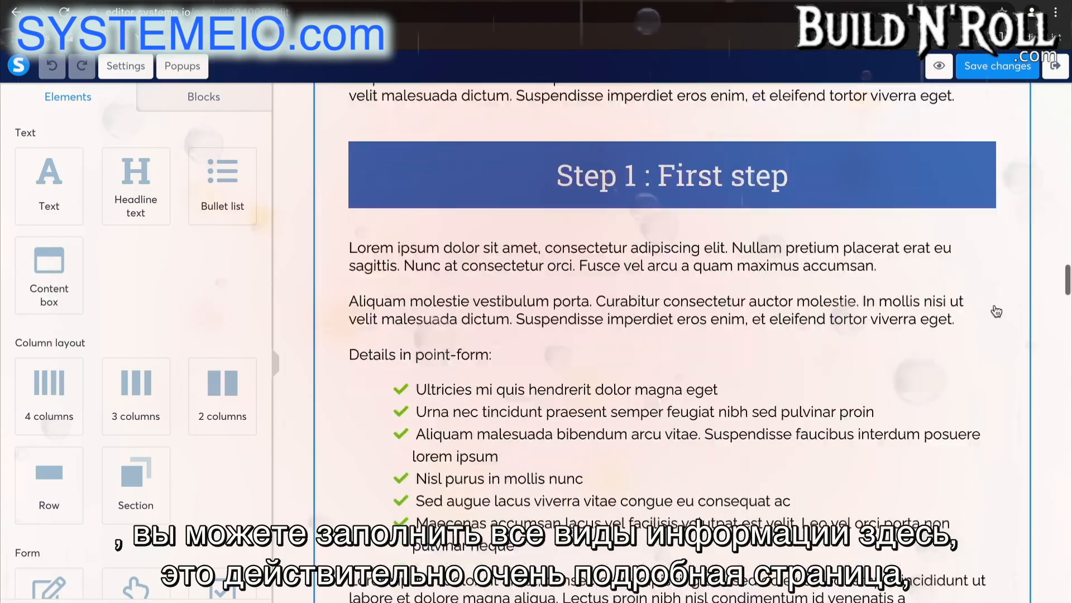
pyautogui.scroll(-20, 996, 312)
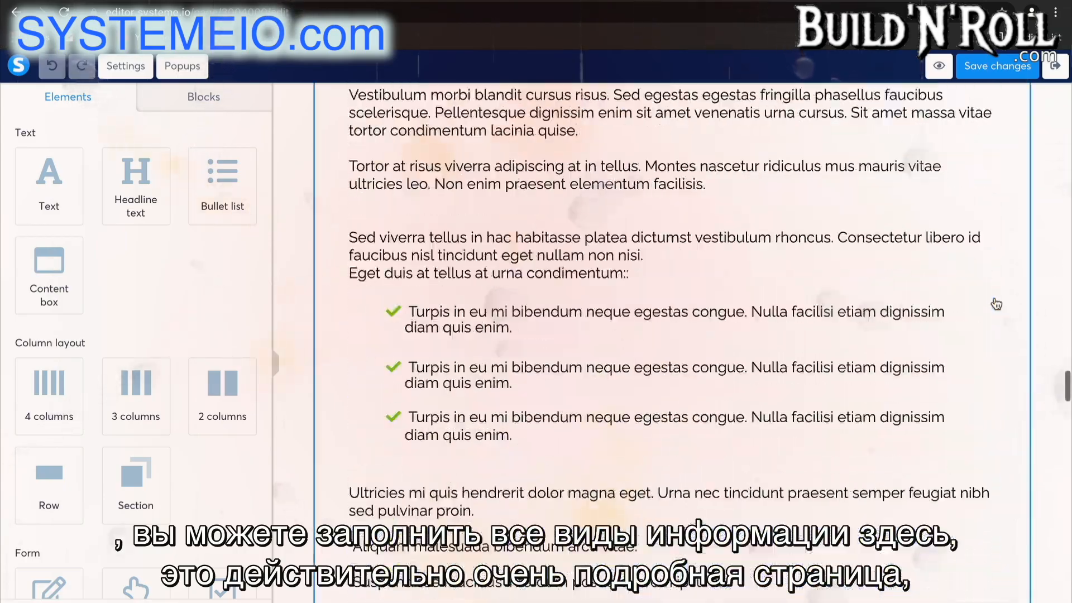
pyautogui.scroll(-20, 996, 304)
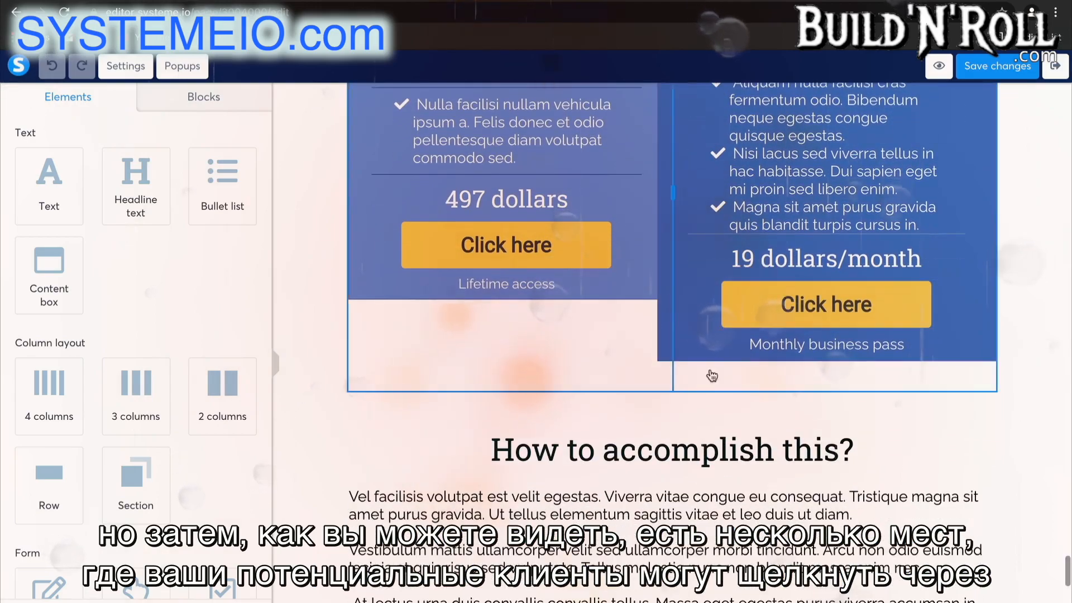
pyautogui.click(538, 252)
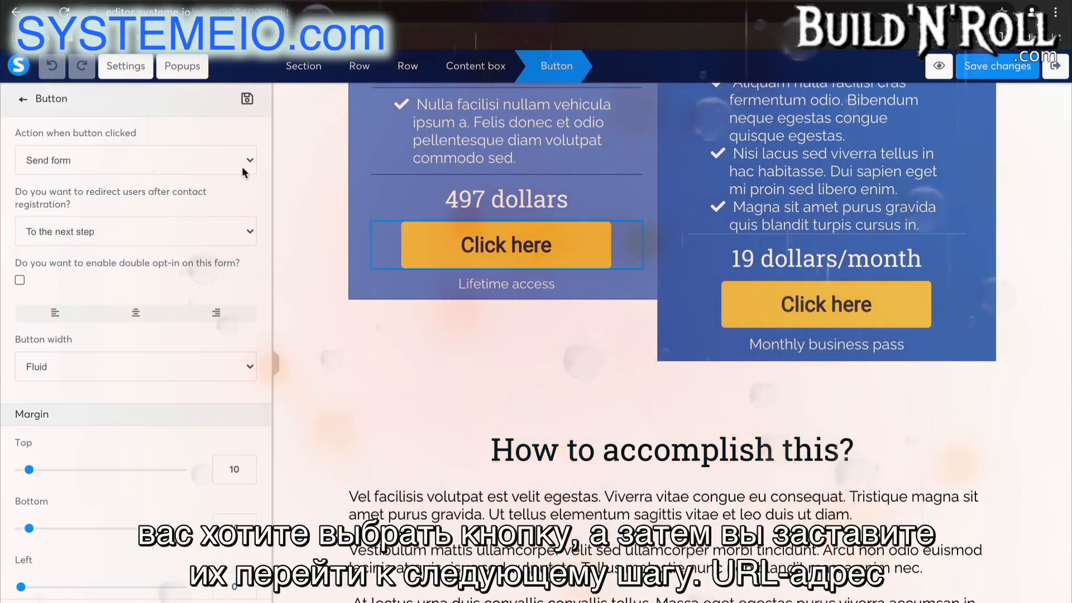
pyautogui.click(153, 160)
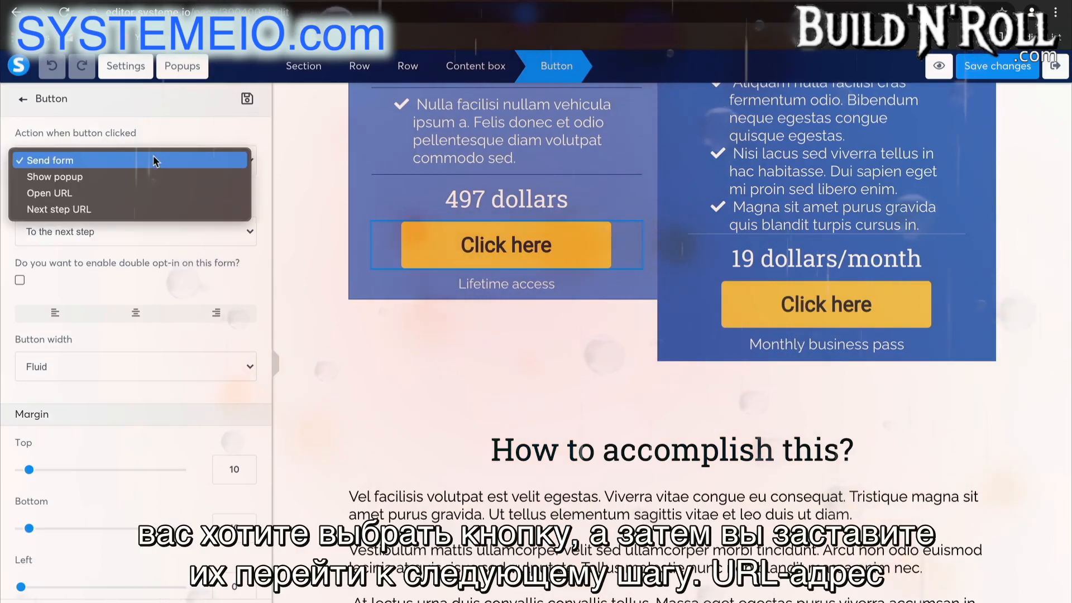
pyautogui.click(105, 208)
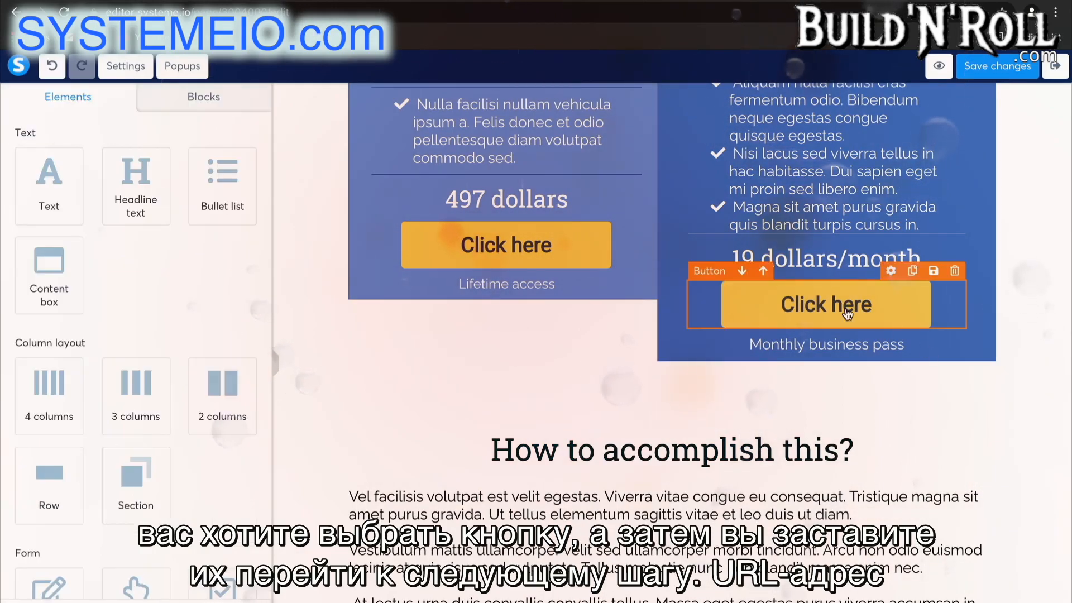
# Set the 19 dollars/month button above "How to accomplish this?" to the Next step URL action.
pyautogui.click(818, 306)
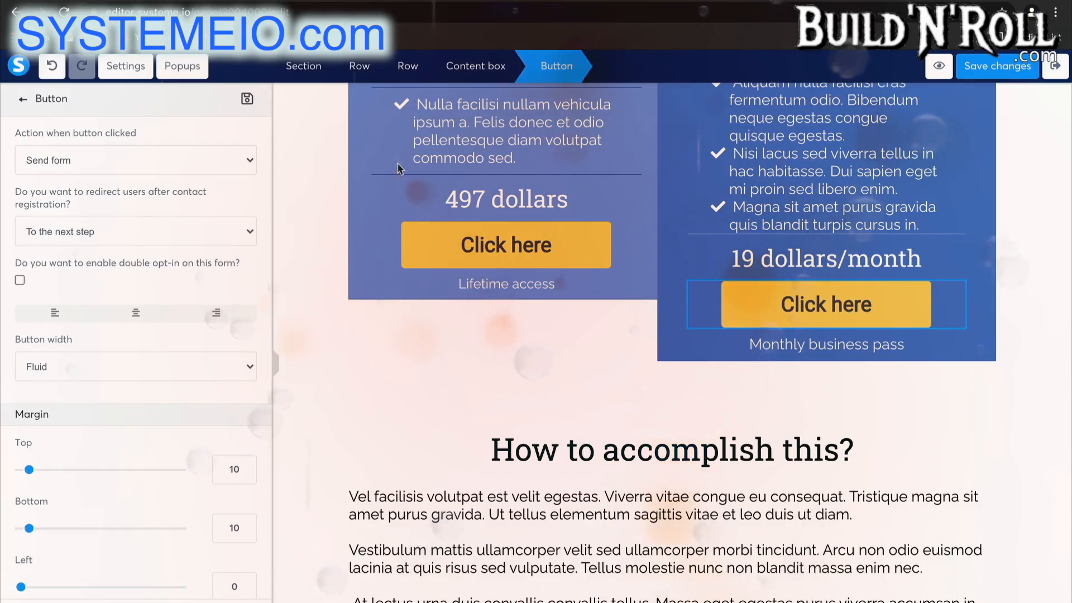
pyautogui.click(173, 161)
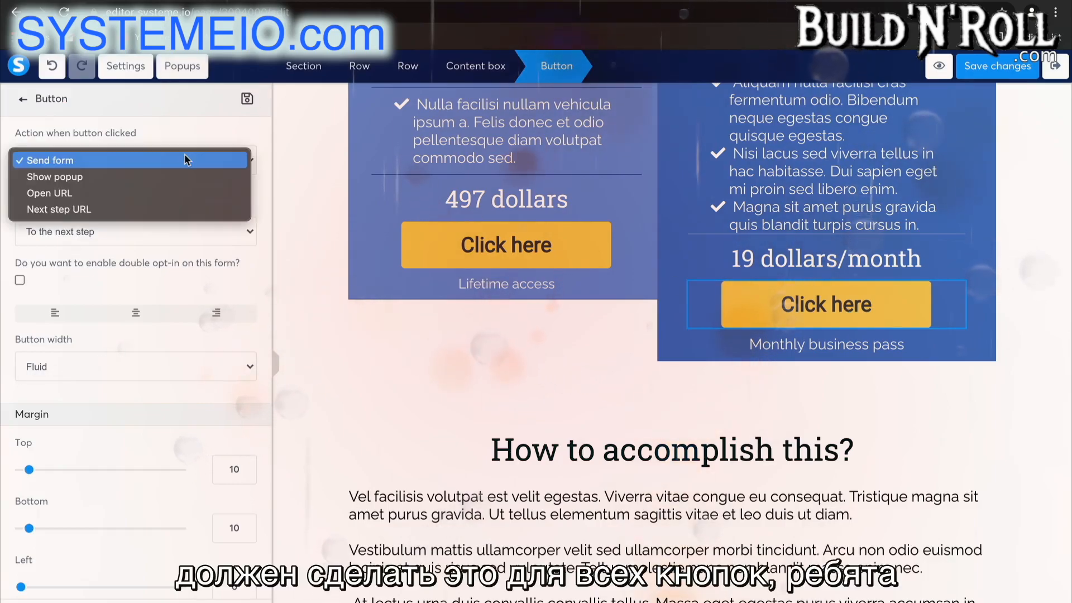
pyautogui.click(164, 210)
pyautogui.click(421, 426)
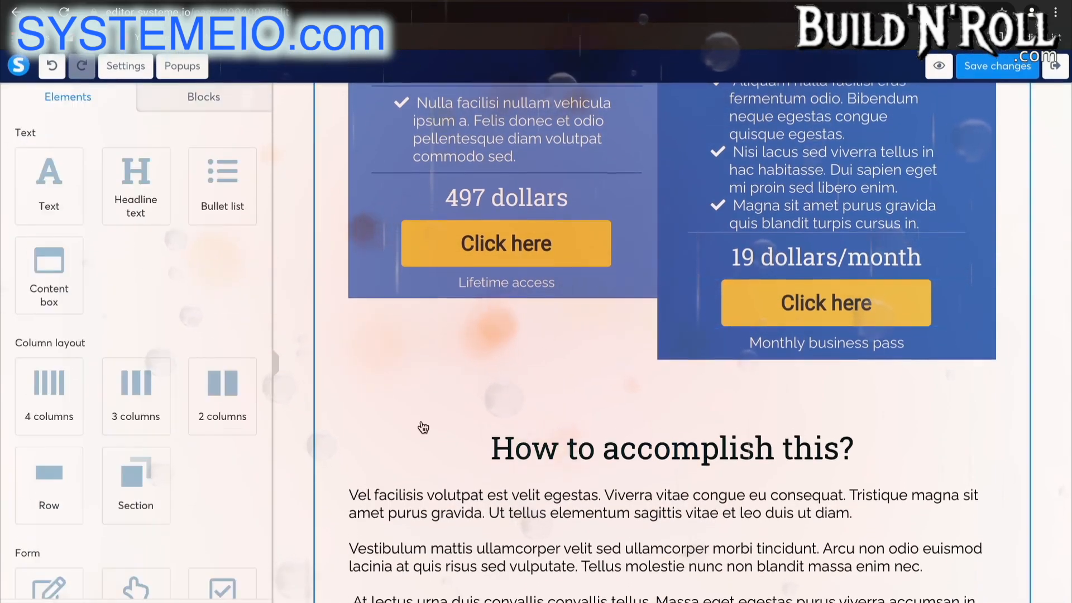
# Set the 497 dollars button in the preceding Lifetime Access pricing box to the Next step URL action.
pyautogui.scroll(3, 421, 425)
pyautogui.scroll(-1, 424, 422)
pyautogui.click(470, 336)
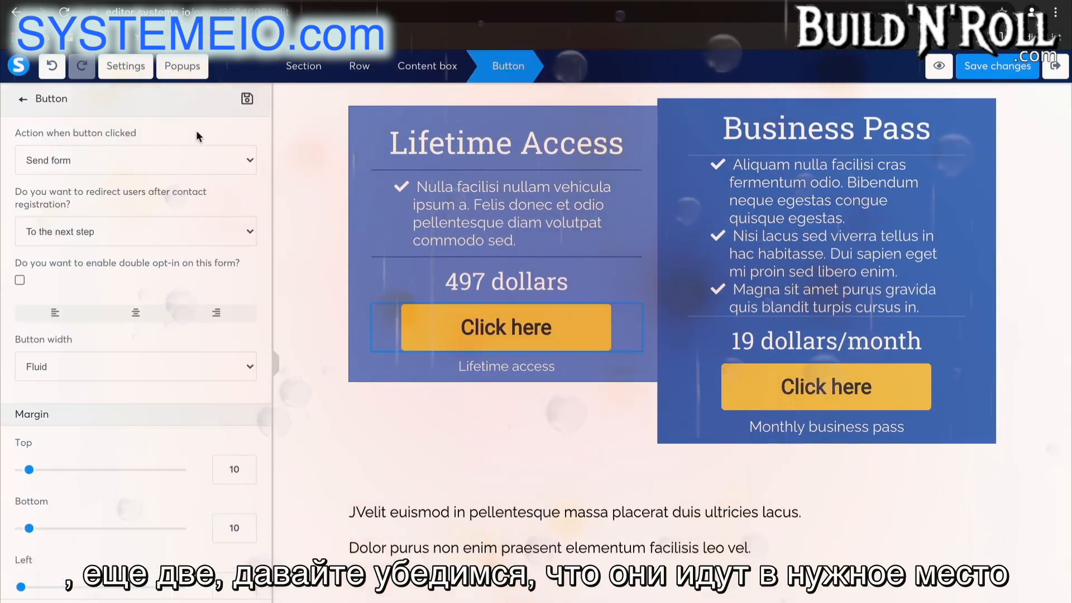
pyautogui.click(190, 160)
pyautogui.click(166, 210)
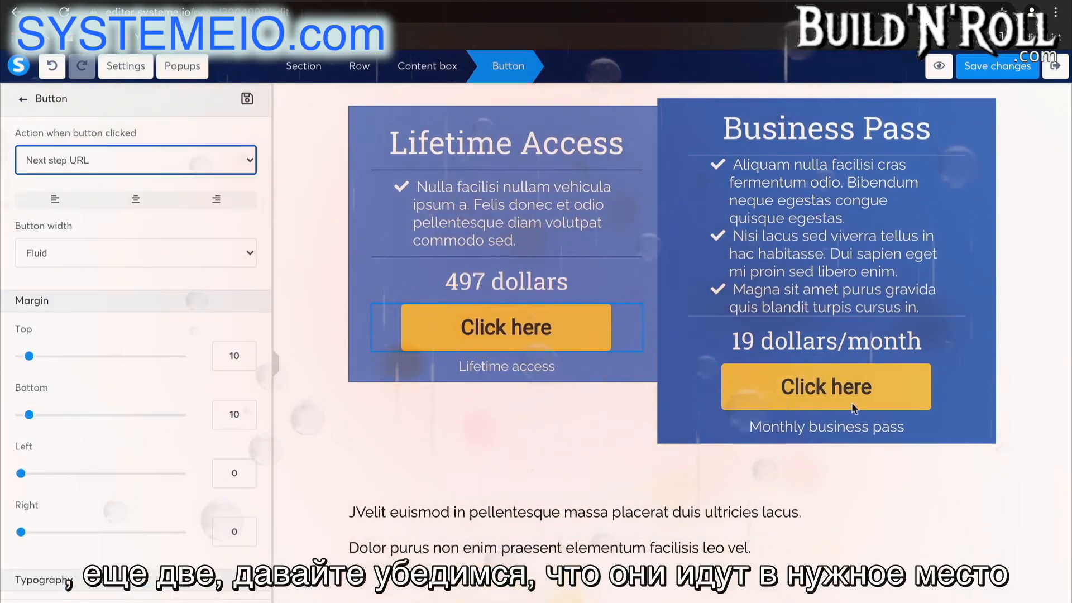
# Set the button in the adjacent Business Pass box to the Next step URL action, and save the page before leaving the editor.
pyautogui.click(826, 387)
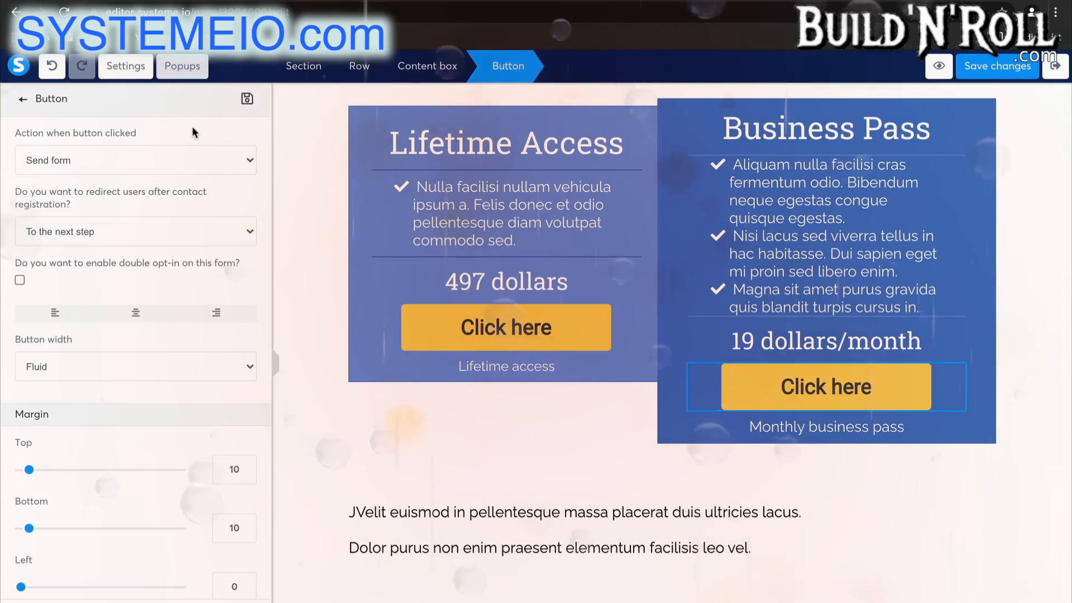
pyautogui.click(202, 160)
pyautogui.click(157, 210)
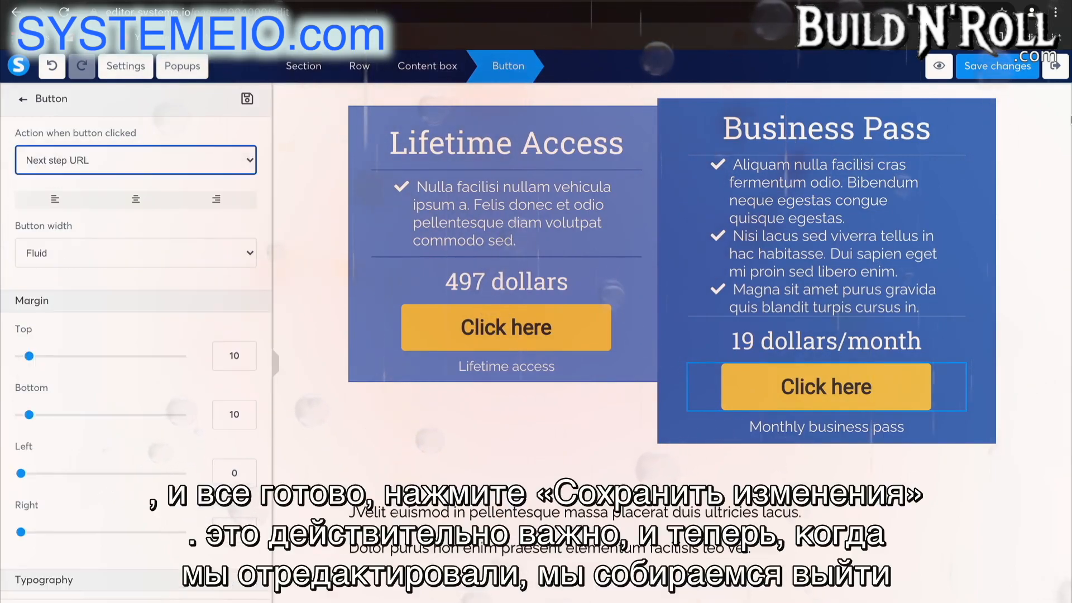
pyautogui.click(998, 68)
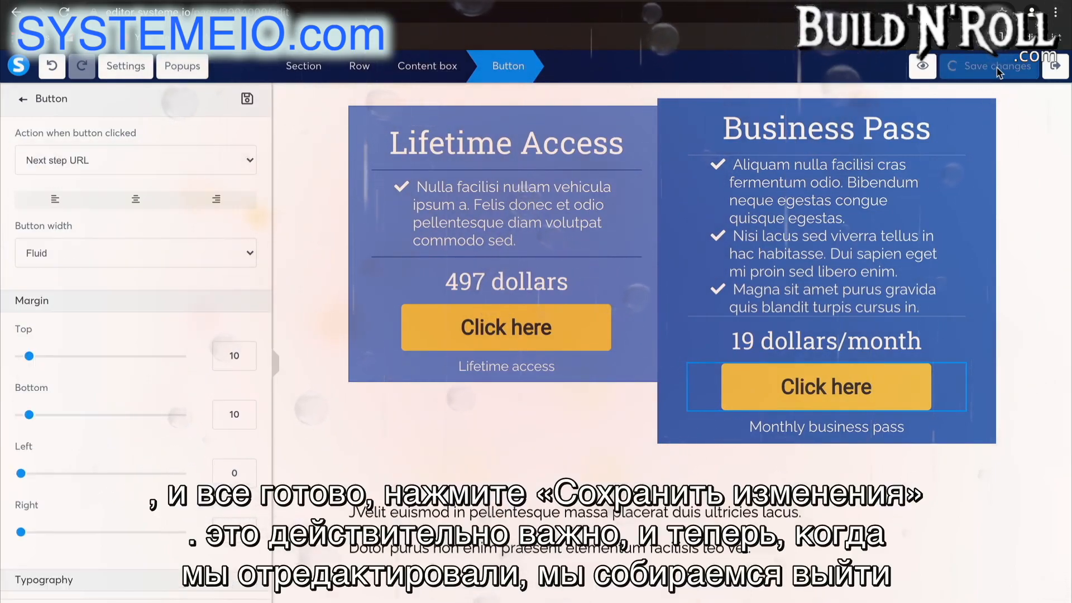
pyautogui.click(1062, 77)
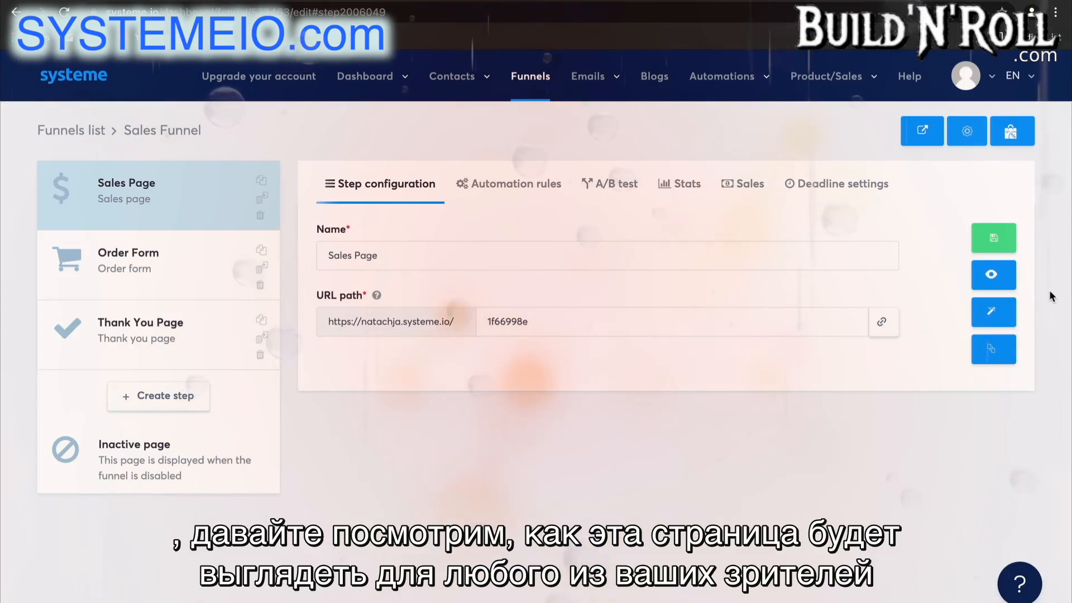
# Preview the live Sales Page down to its pricing boxes and test the 497 dollars Lifetime access button.
pyautogui.click(995, 276)
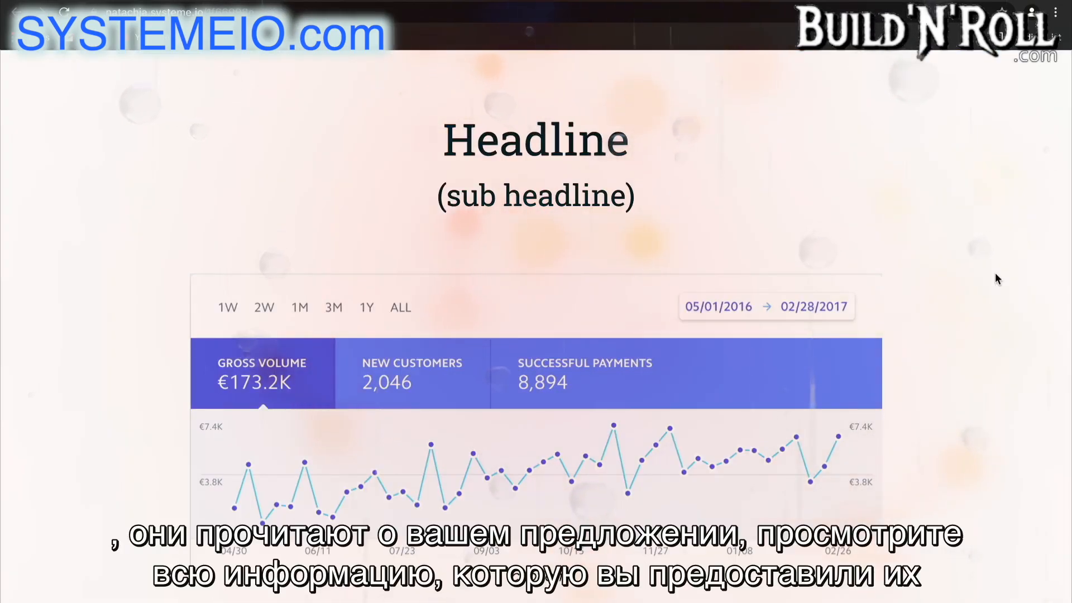
pyautogui.scroll(-4, 997, 279)
pyautogui.scroll(-15, 995, 274)
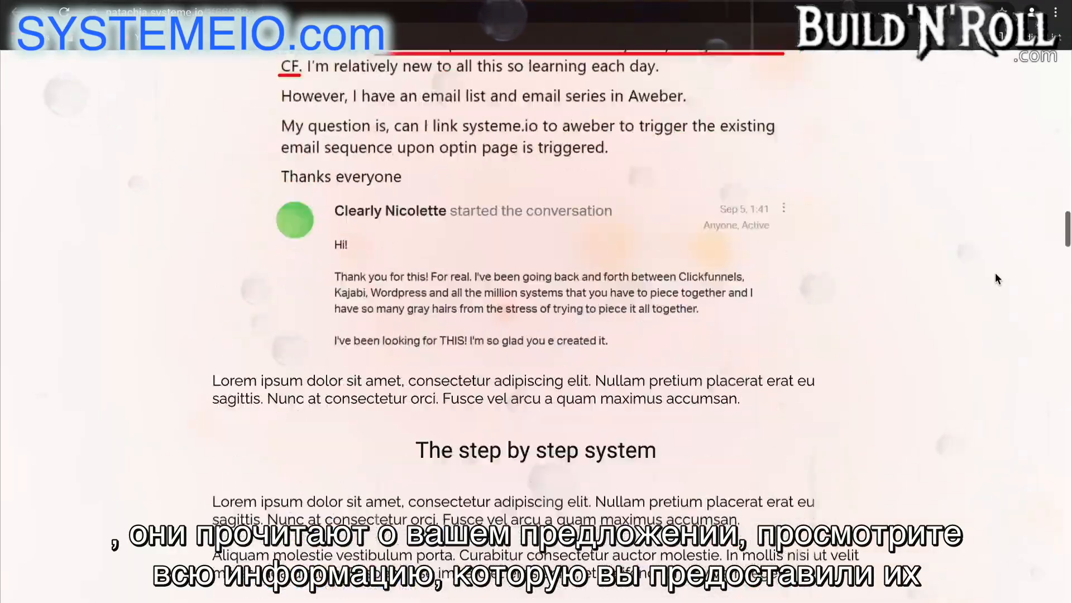
pyautogui.scroll(-20, 996, 276)
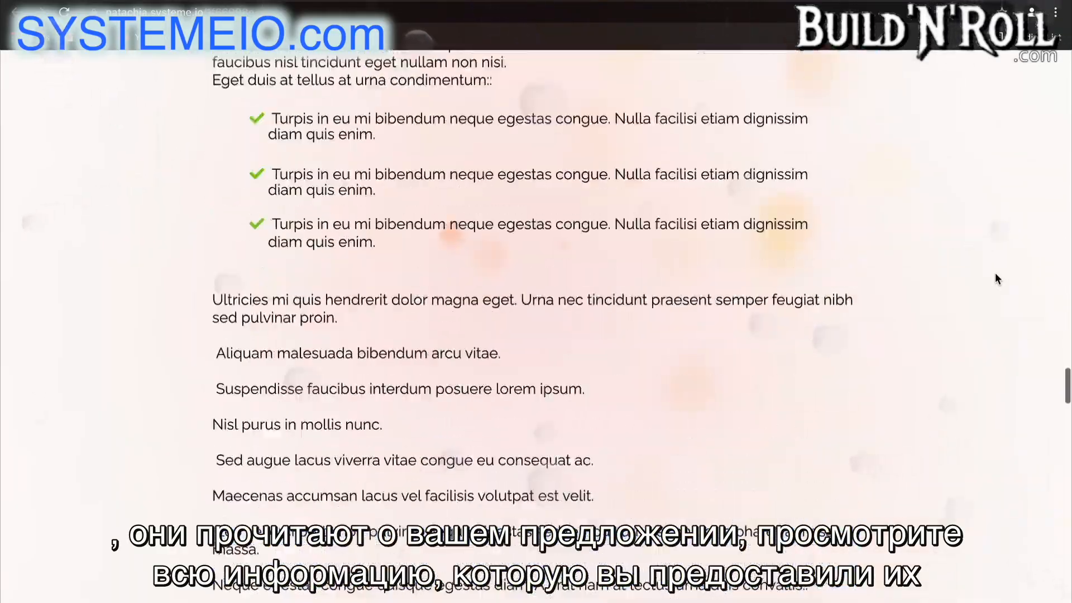
pyautogui.scroll(-20, 995, 273)
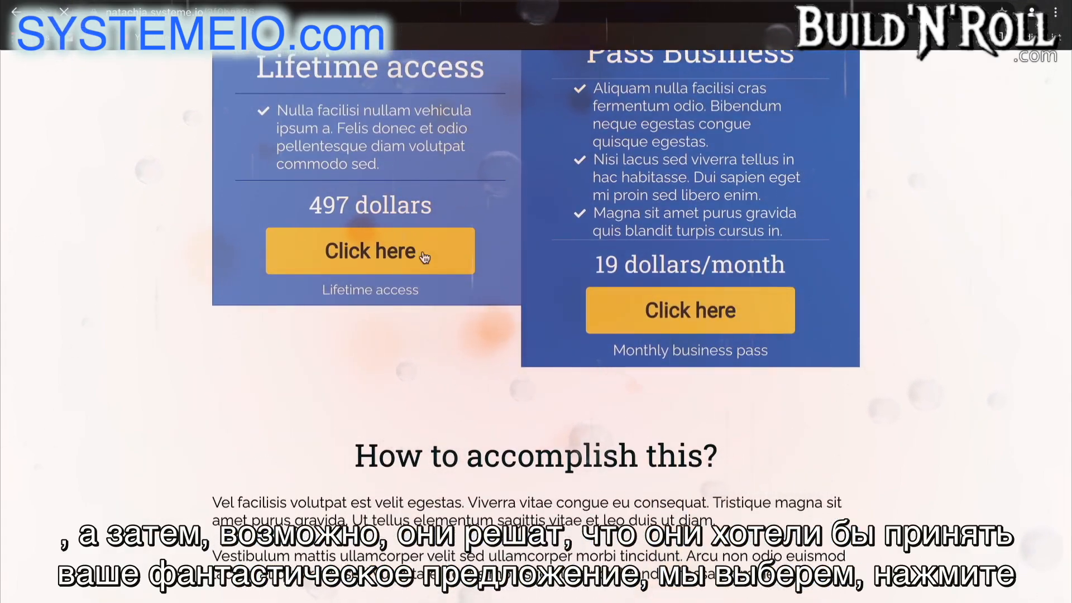
pyautogui.click(425, 257)
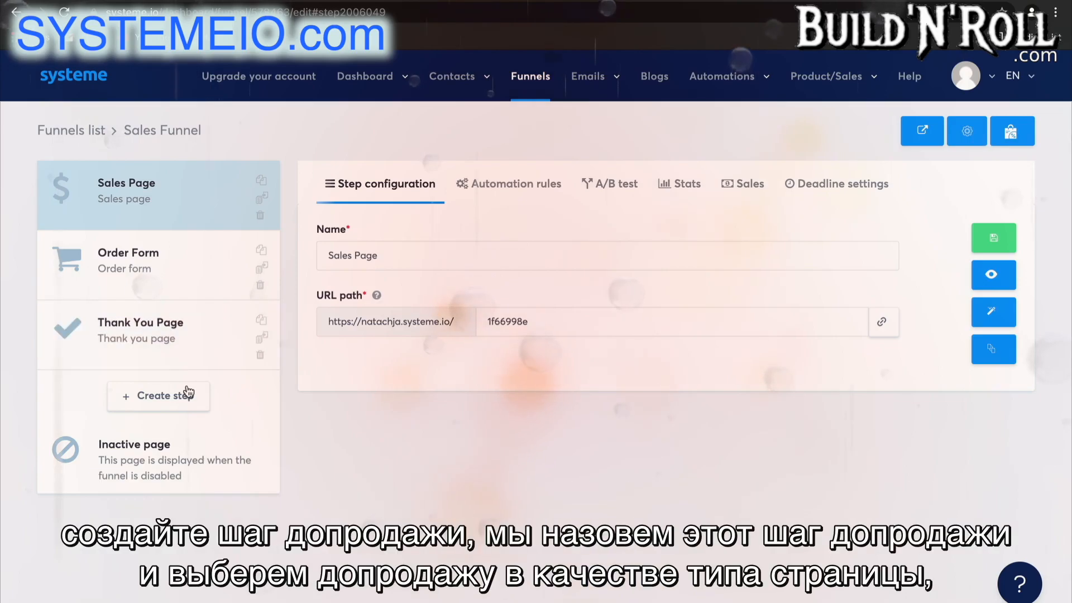
# Create a new funnel step named "Upsell 1" with the Upsell type.
pyautogui.click(186, 391)
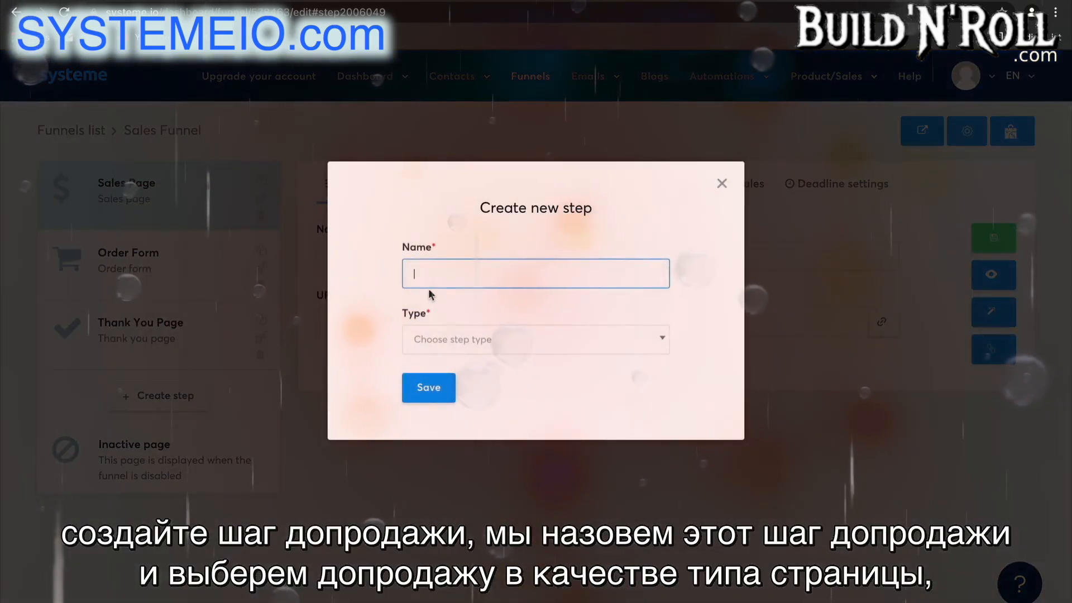
pyautogui.write('Up')
pyautogui.click(491, 306)
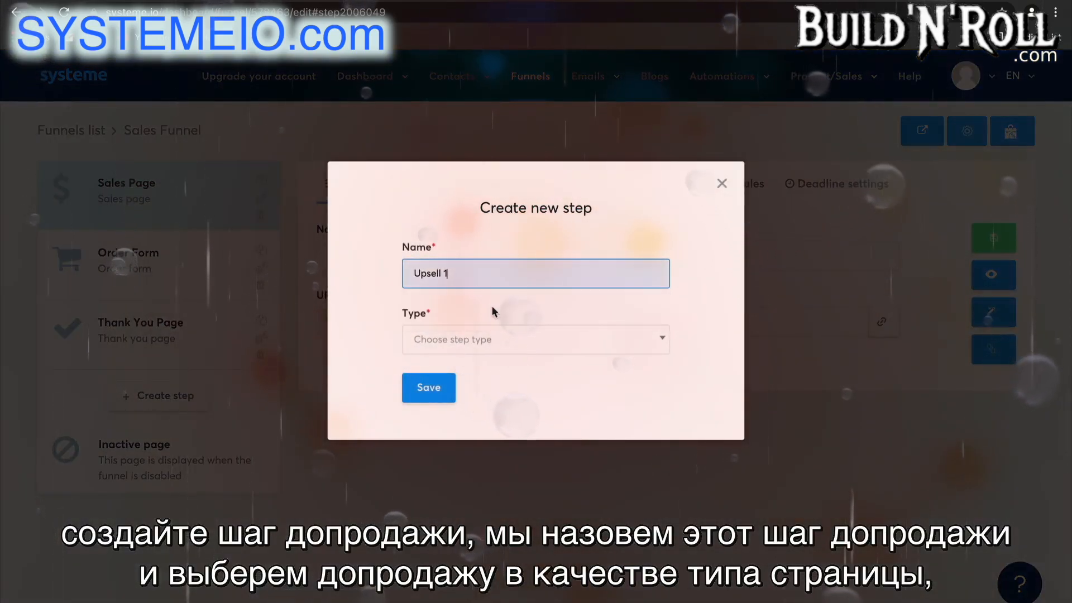
pyautogui.click(502, 340)
pyautogui.scroll(-3, 503, 413)
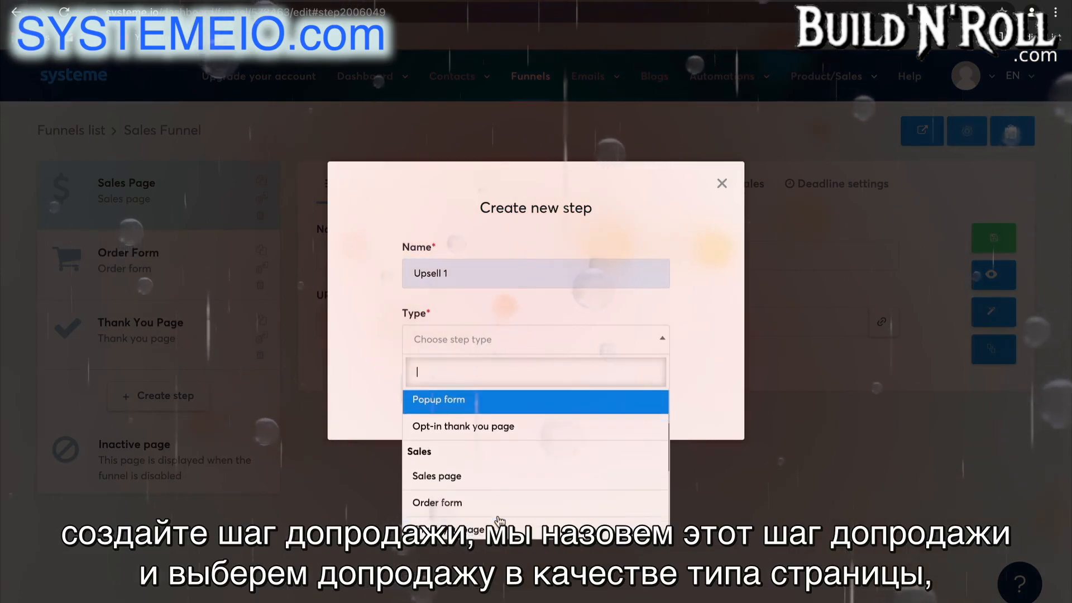
pyautogui.click(499, 475)
pyautogui.click(428, 386)
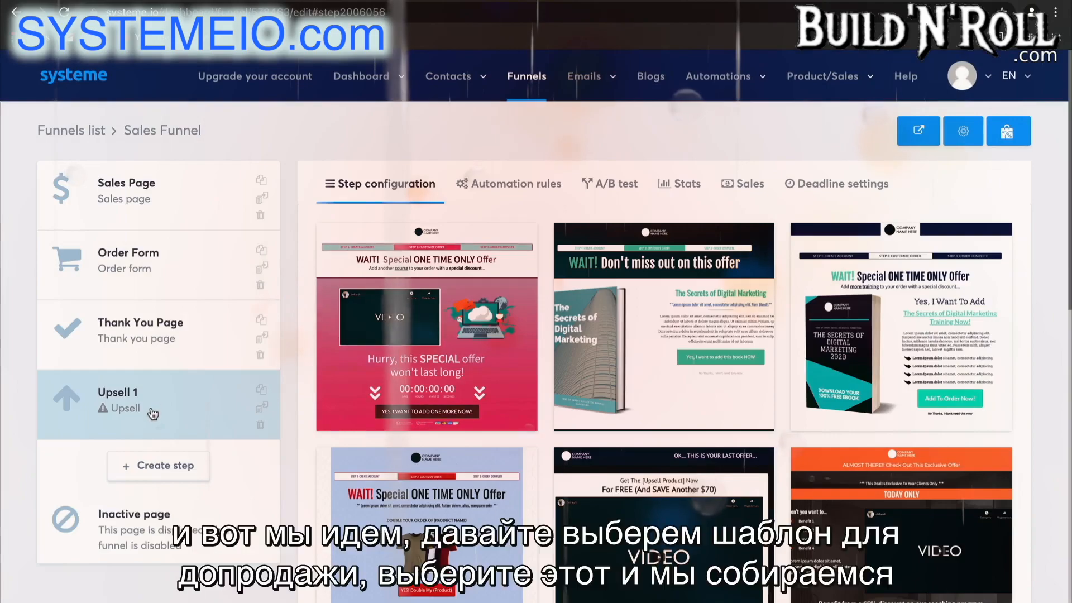
# Apply the "Customize your order" video template to the Upsell 1 step and move the step ahead of the Thank You Page.
pyautogui.scroll(-12, 675, 458)
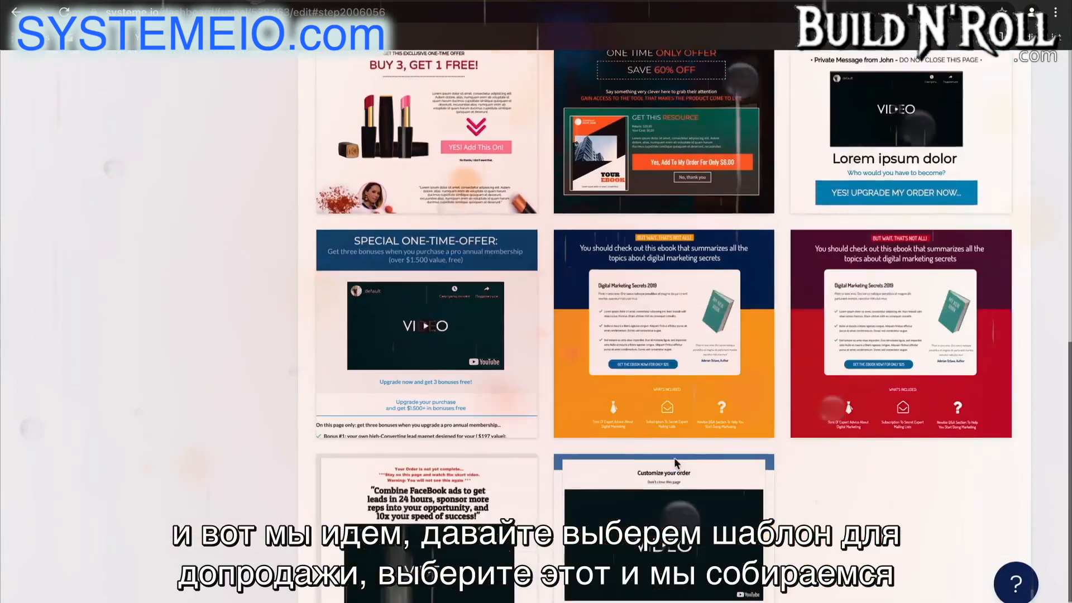
pyautogui.scroll(-1, 674, 458)
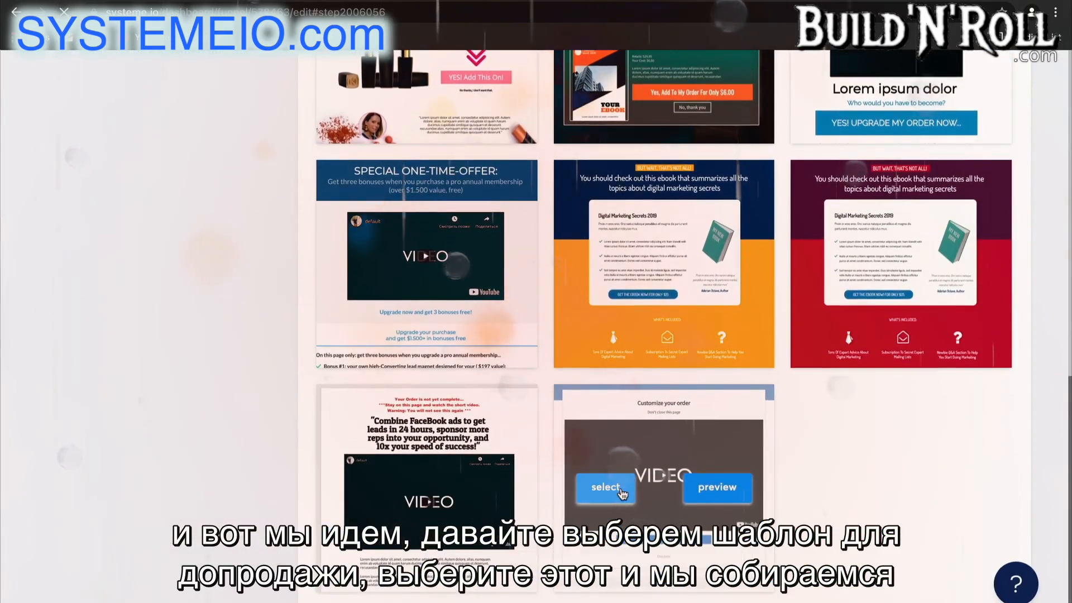
pyautogui.click(622, 493)
pyautogui.moveTo(163, 406); pyautogui.dragTo(160, 319)
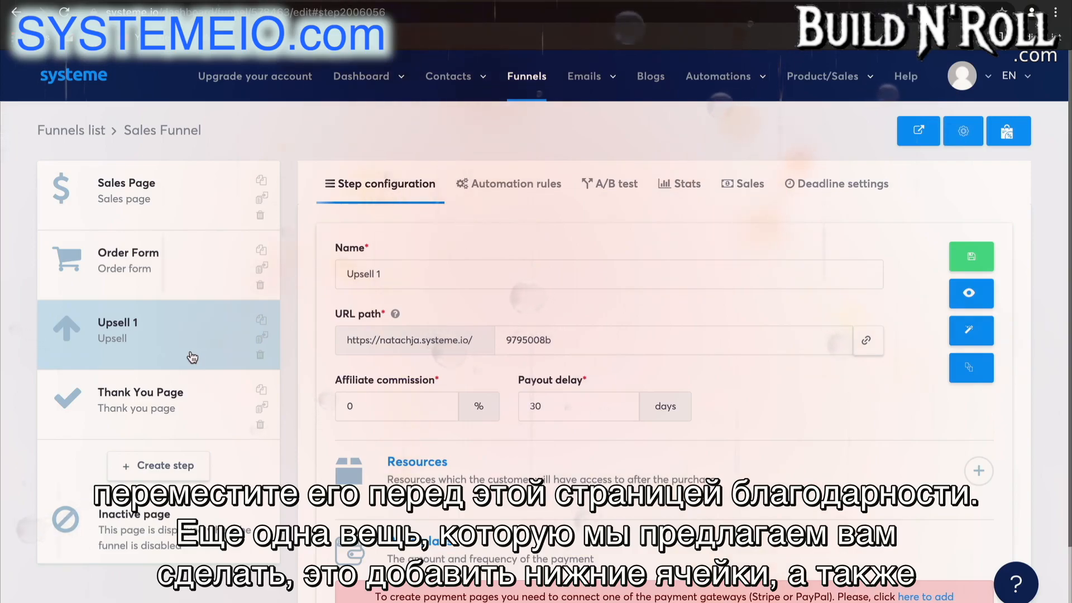
# Create a new funnel step named "Downsell" with the Downsell type.
pyautogui.click(194, 458)
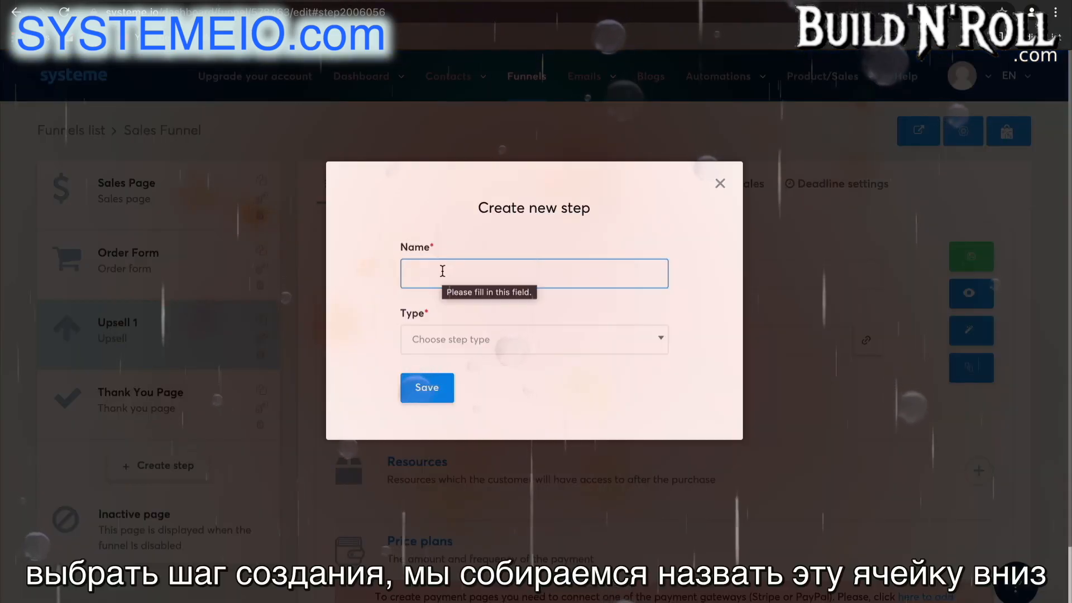
pyautogui.click(442, 272)
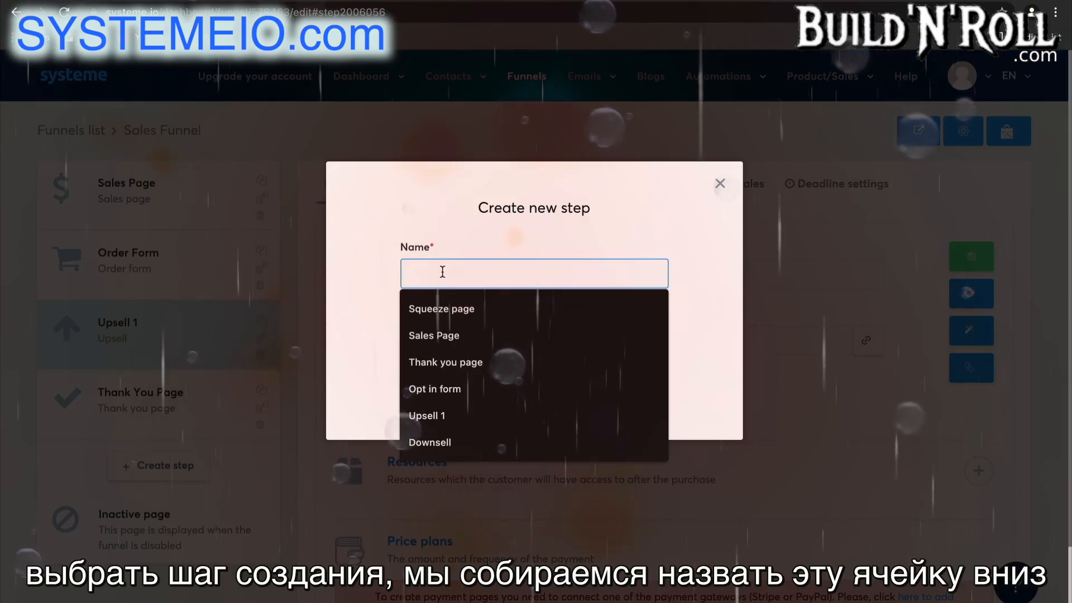
pyautogui.write('D')
pyautogui.click(471, 308)
pyautogui.click(476, 340)
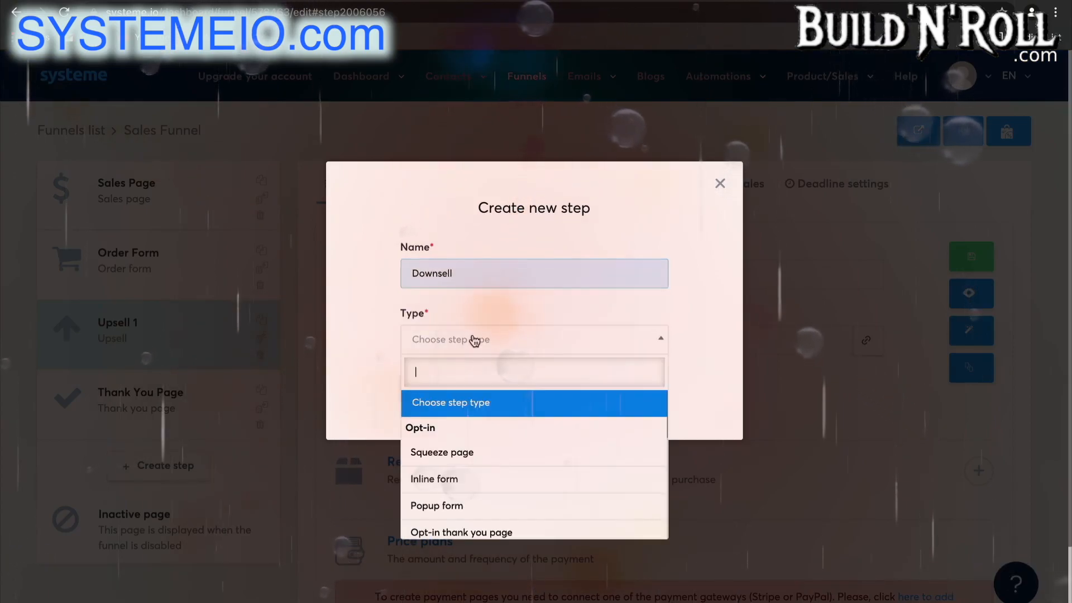
pyautogui.scroll(-4, 459, 495)
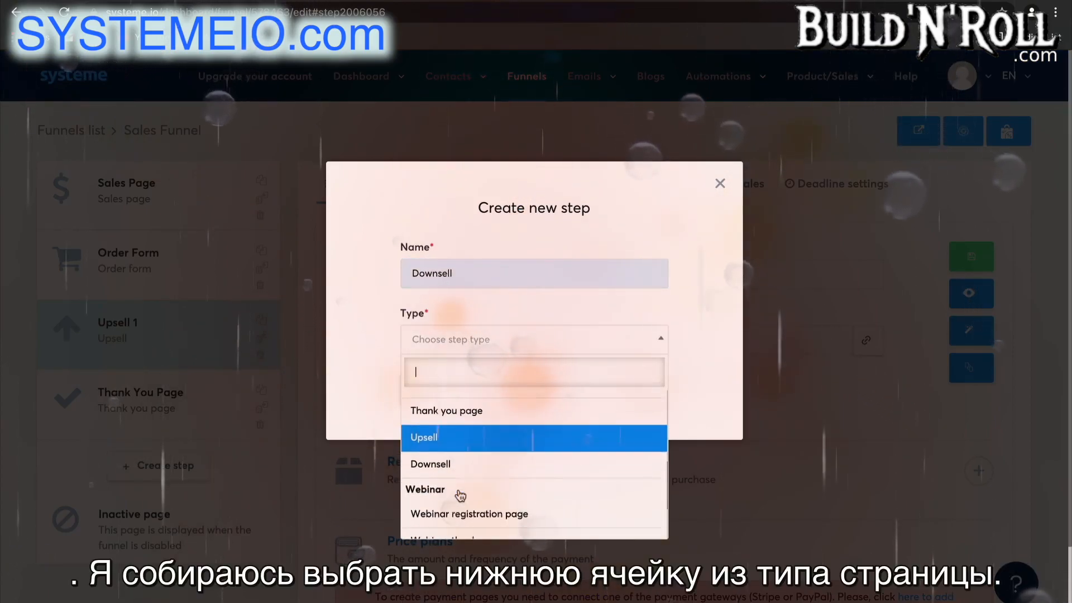
pyautogui.click(461, 459)
pyautogui.click(427, 386)
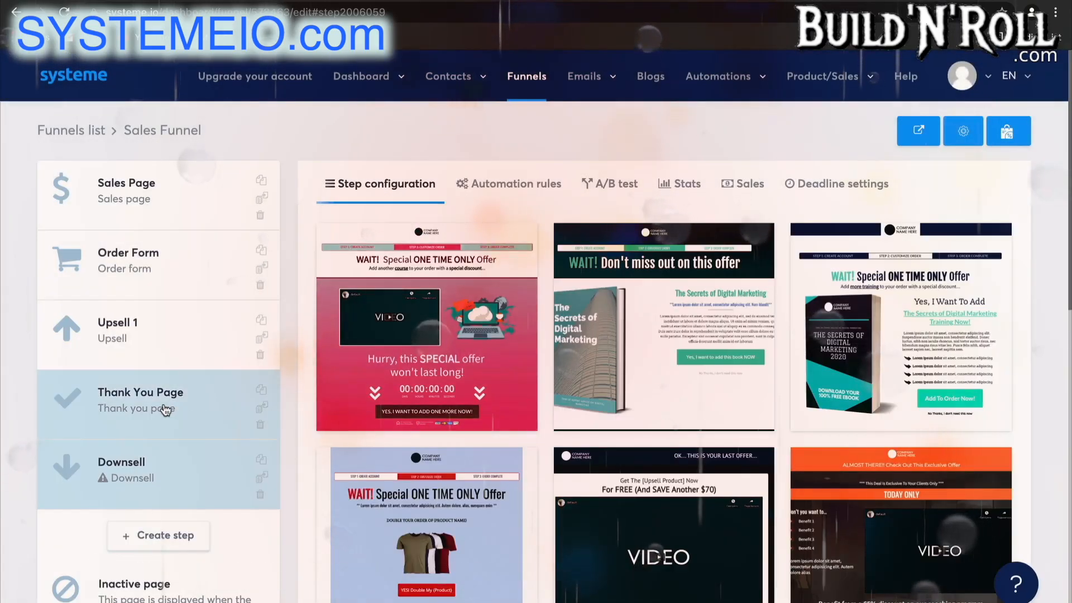
# Apply the "Customize your order" video template to the Downsell step and place the step between Upsell 1 and the Thank You Page.
pyautogui.click(162, 411)
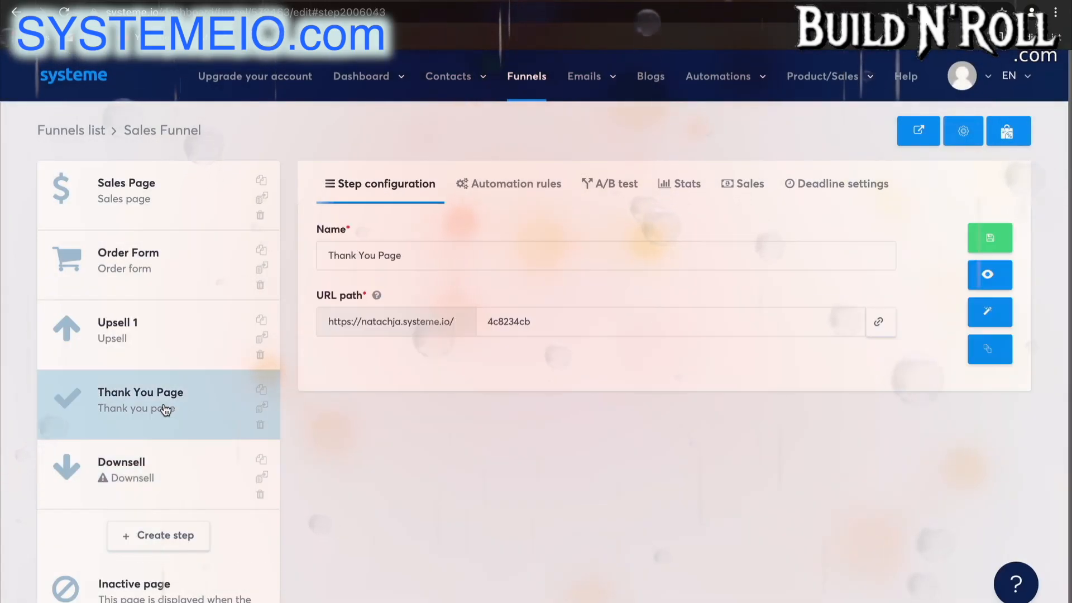
pyautogui.click(168, 458)
pyautogui.scroll(-10, 672, 519)
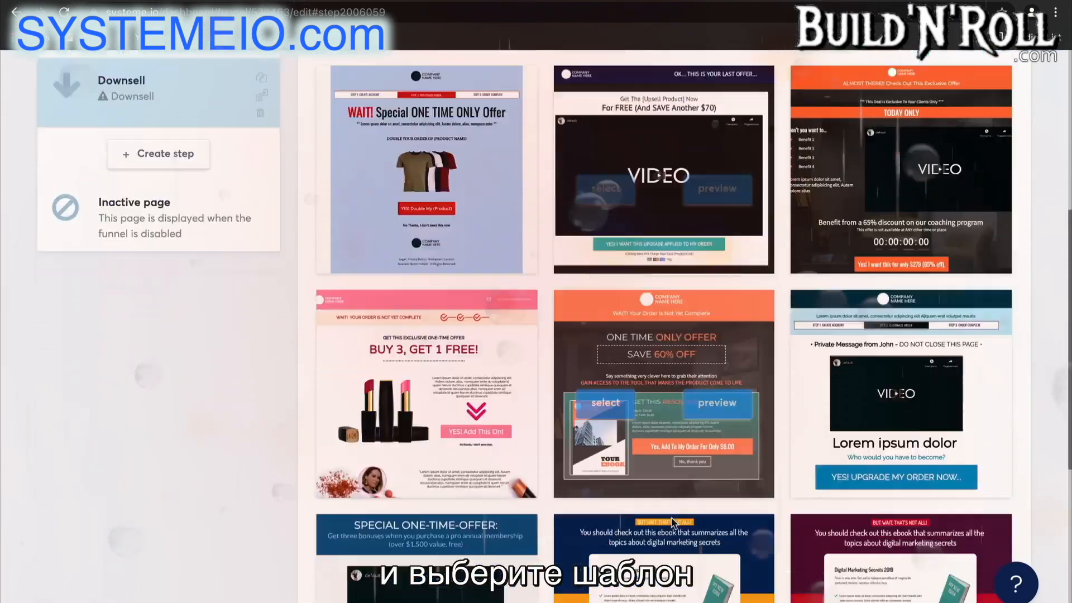
pyautogui.scroll(-1, 674, 523)
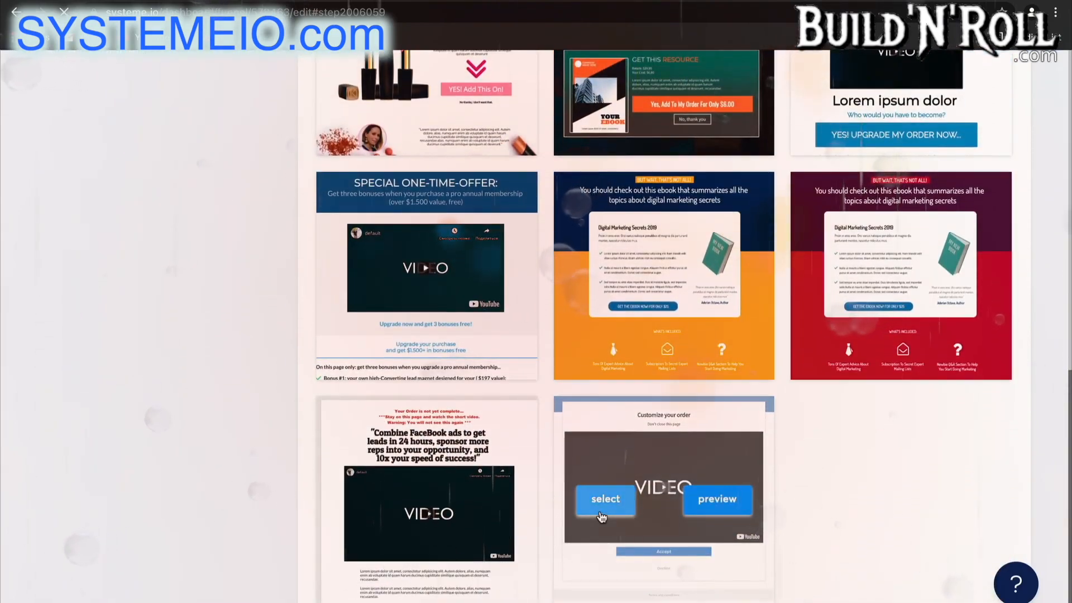
pyautogui.click(602, 511)
pyautogui.moveTo(163, 485); pyautogui.dragTo(163, 414)
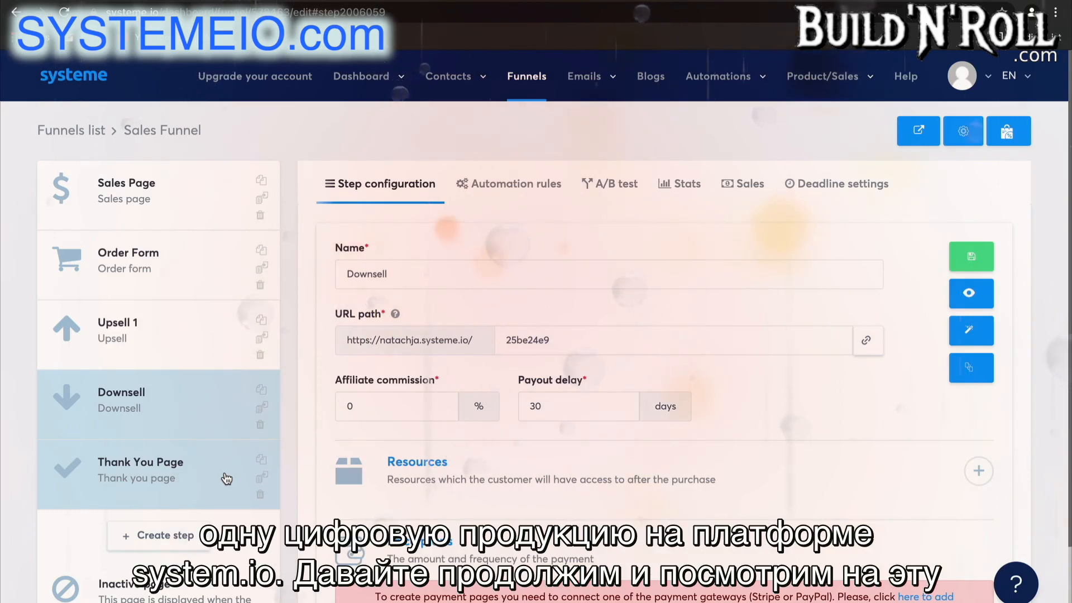
# Add an empty resource entry to the Order Form step, and review the available resource types and the Price plans section.
pyautogui.click(184, 282)
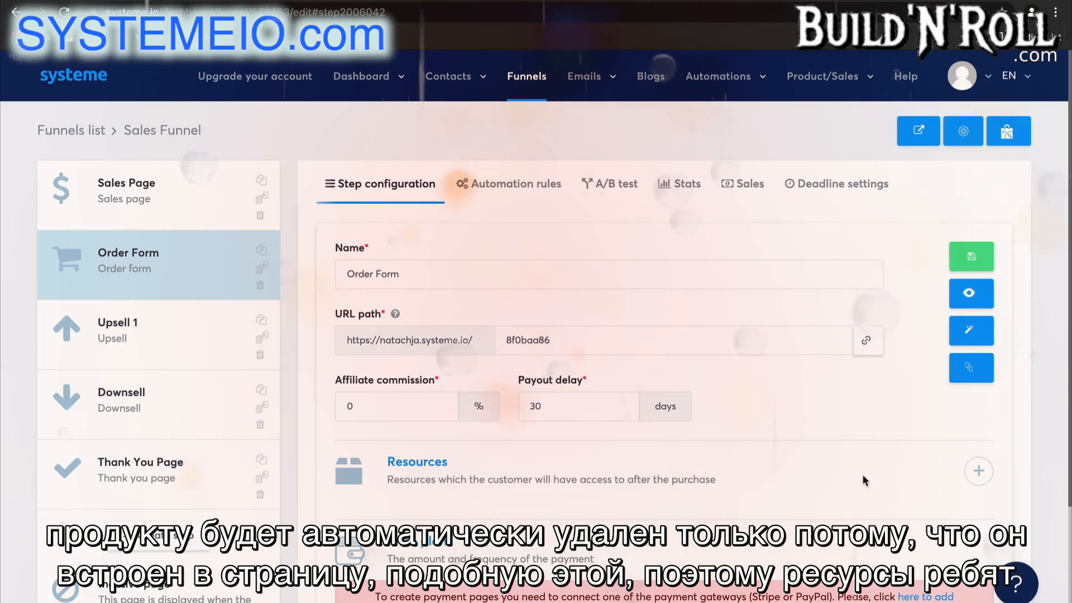
pyautogui.click(981, 483)
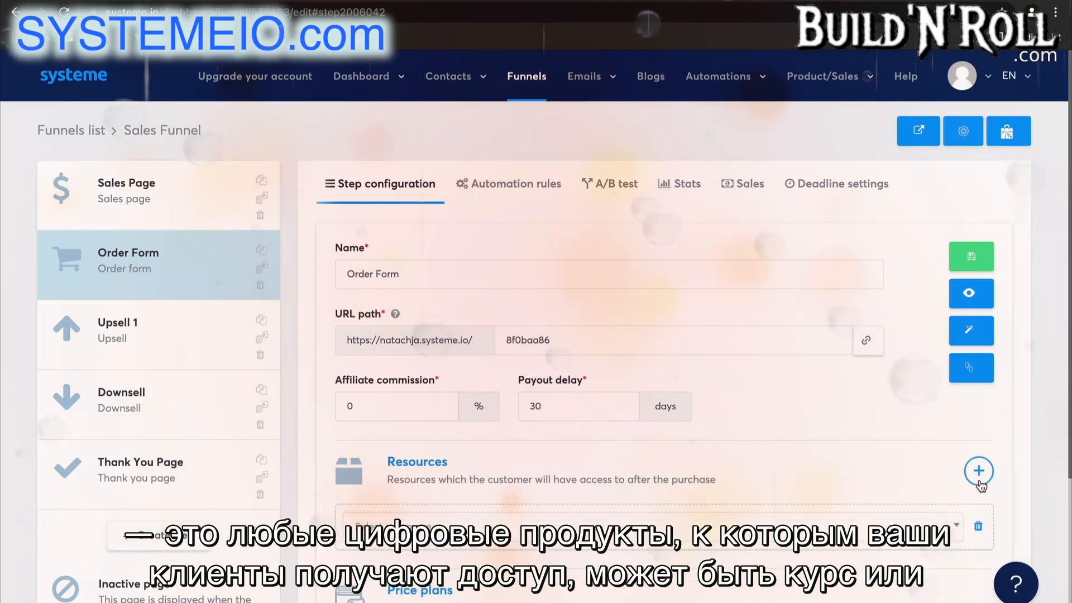
pyautogui.click(860, 534)
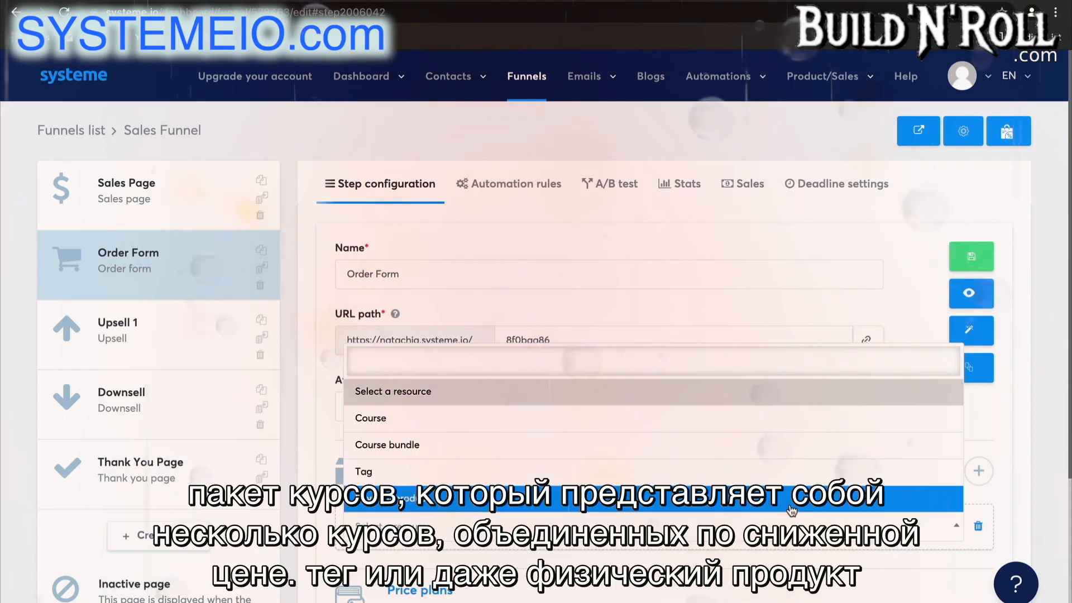
pyautogui.click(991, 442)
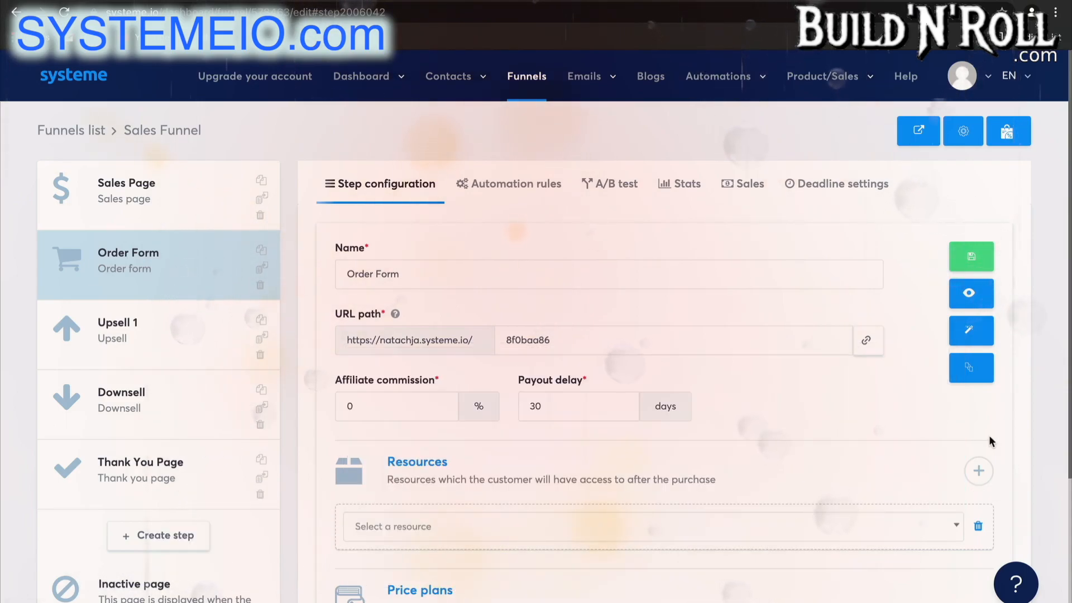
pyautogui.scroll(-2, 991, 441)
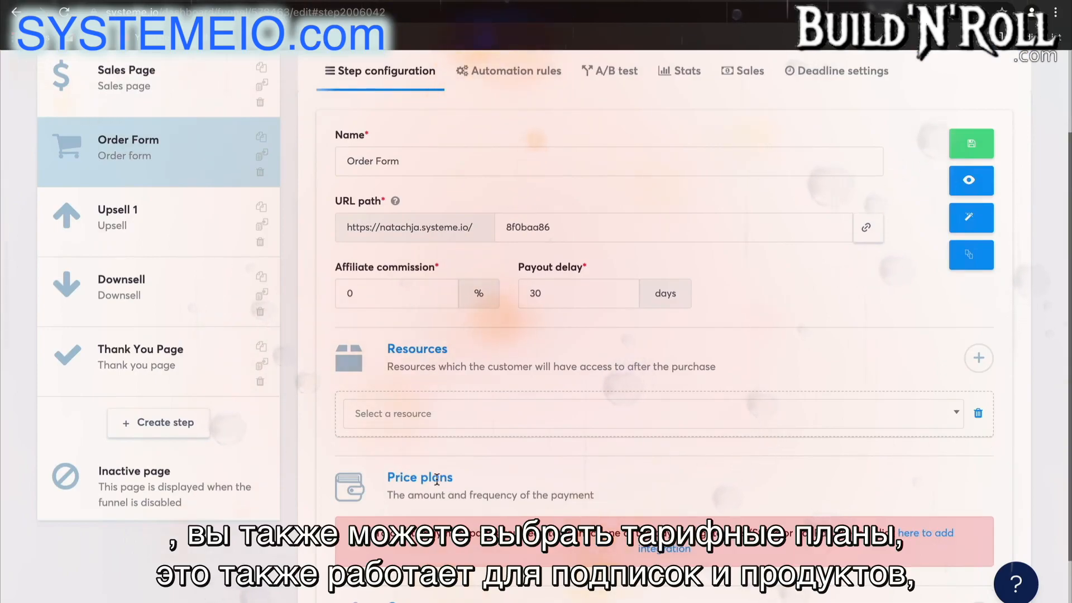
pyautogui.scroll(-1, 622, 484)
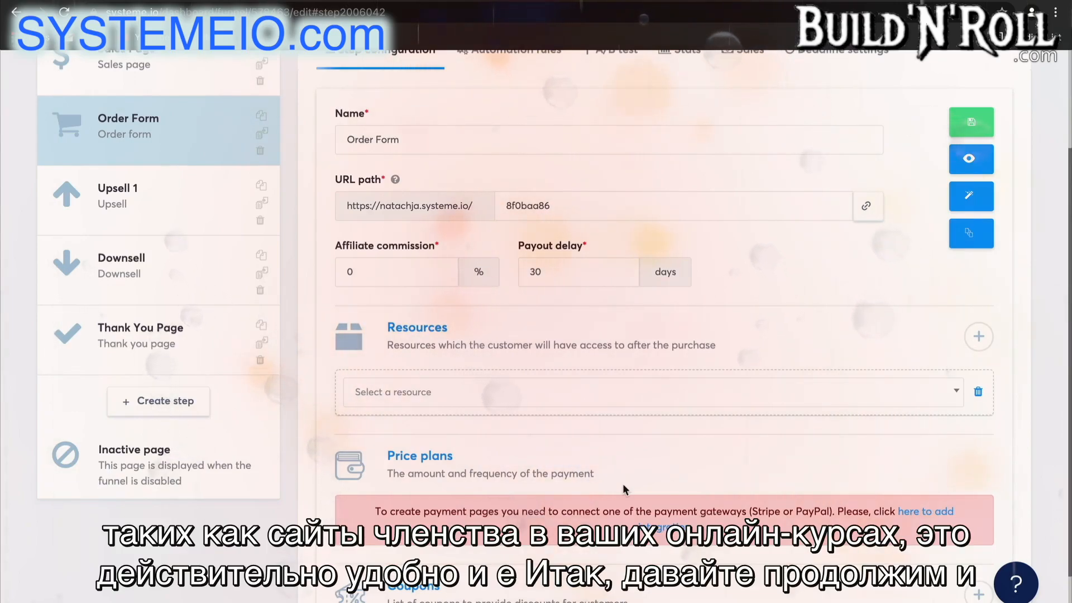
# Set the Order Form's resource to the Course type with Real Estate Course and Full access.
pyautogui.click(635, 394)
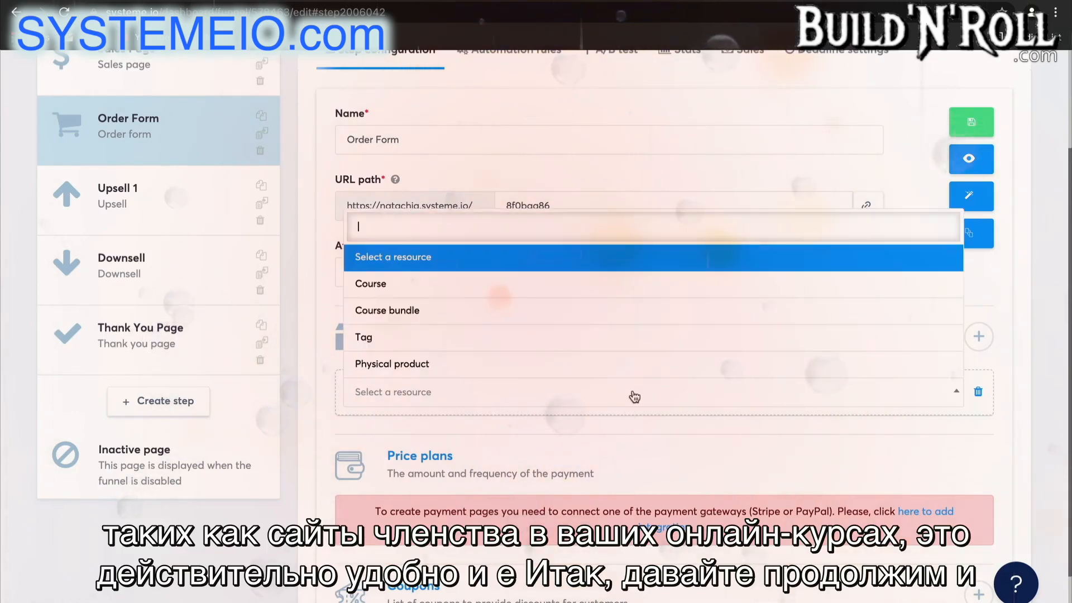
pyautogui.click(581, 283)
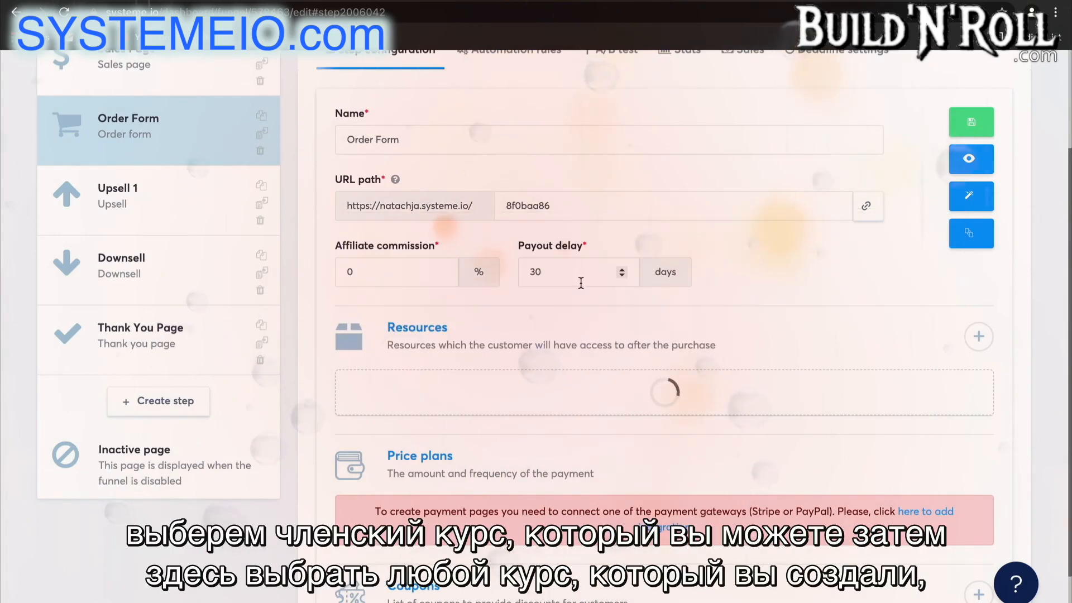
pyautogui.click(528, 444)
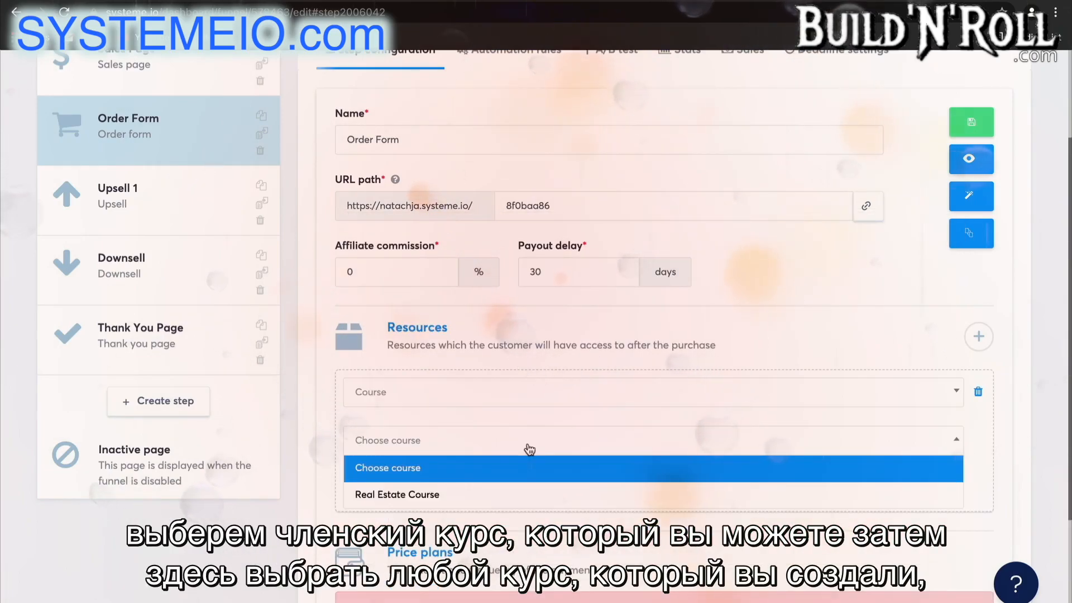
pyautogui.click(523, 494)
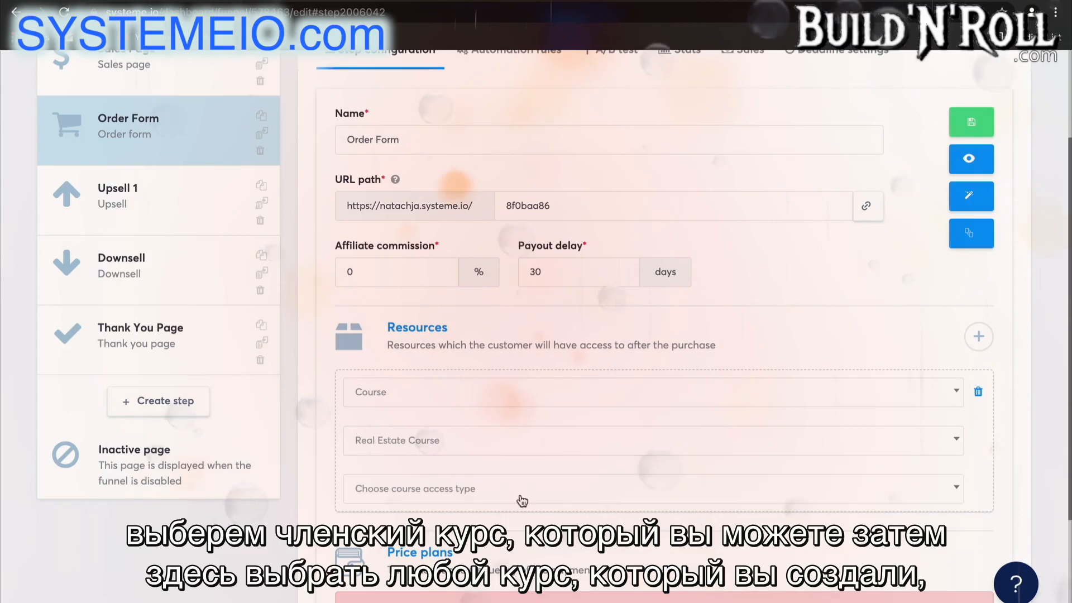
pyautogui.click(523, 499)
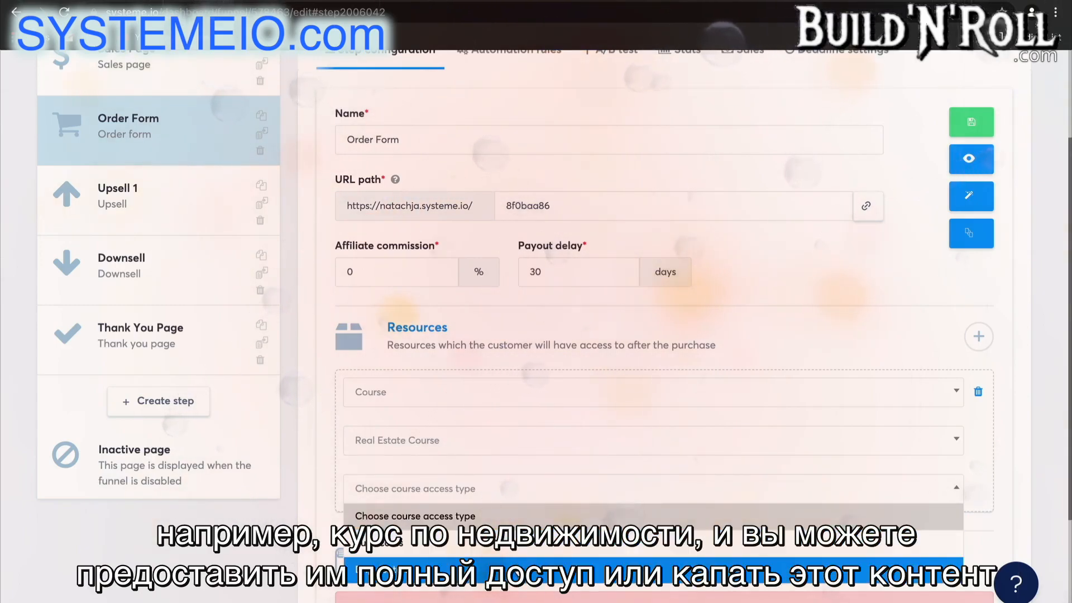
pyautogui.click(575, 569)
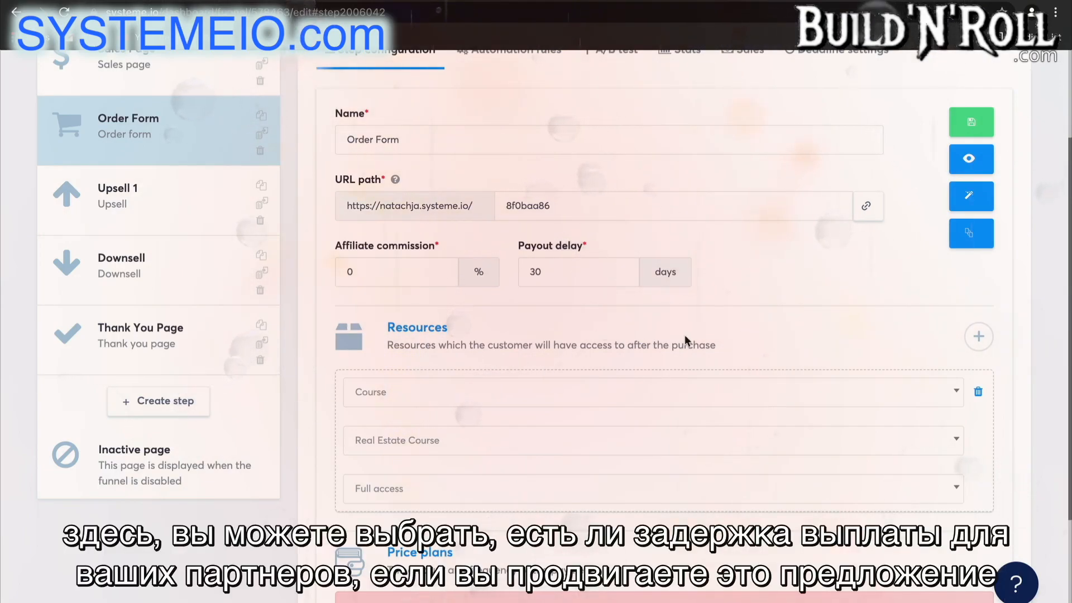
# Add a second resource entry to the Order Form and set its type to Tag.
pyautogui.scroll(-3, 760, 345)
pyautogui.scroll(4, 761, 344)
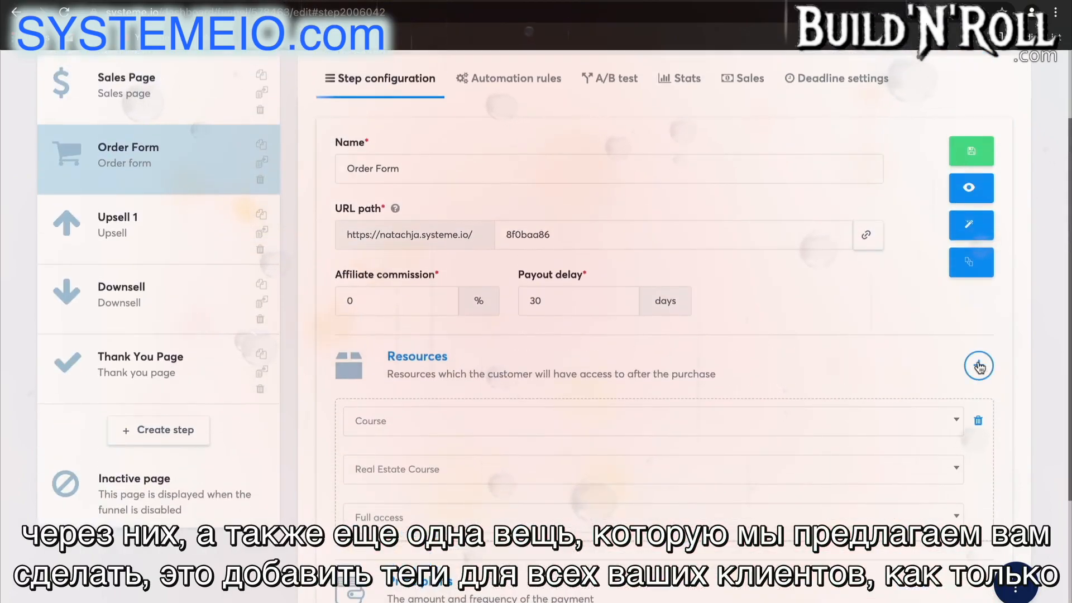
pyautogui.click(979, 367)
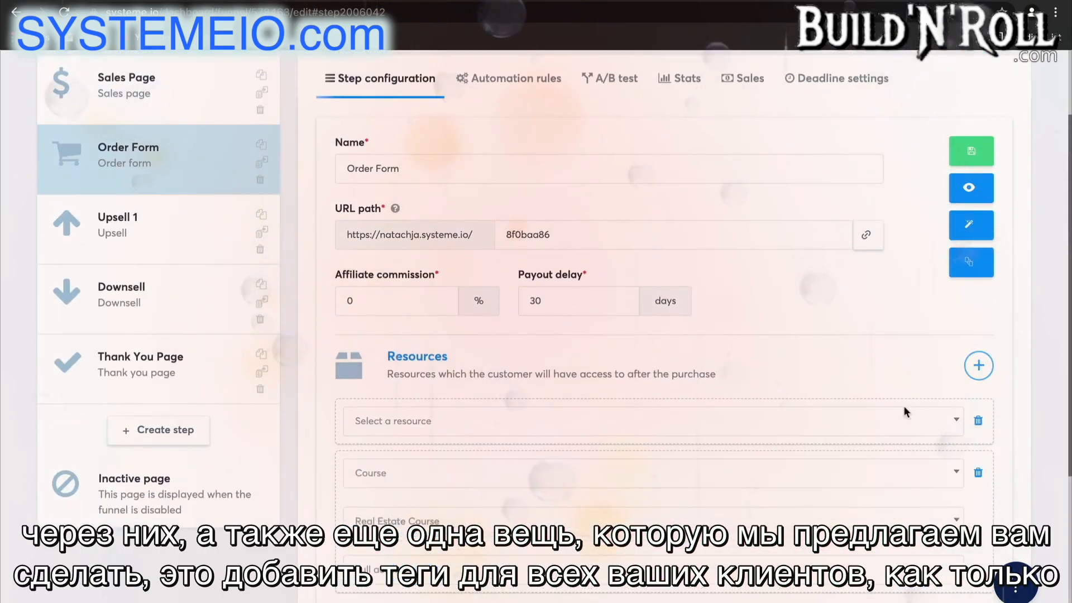
pyautogui.click(851, 430)
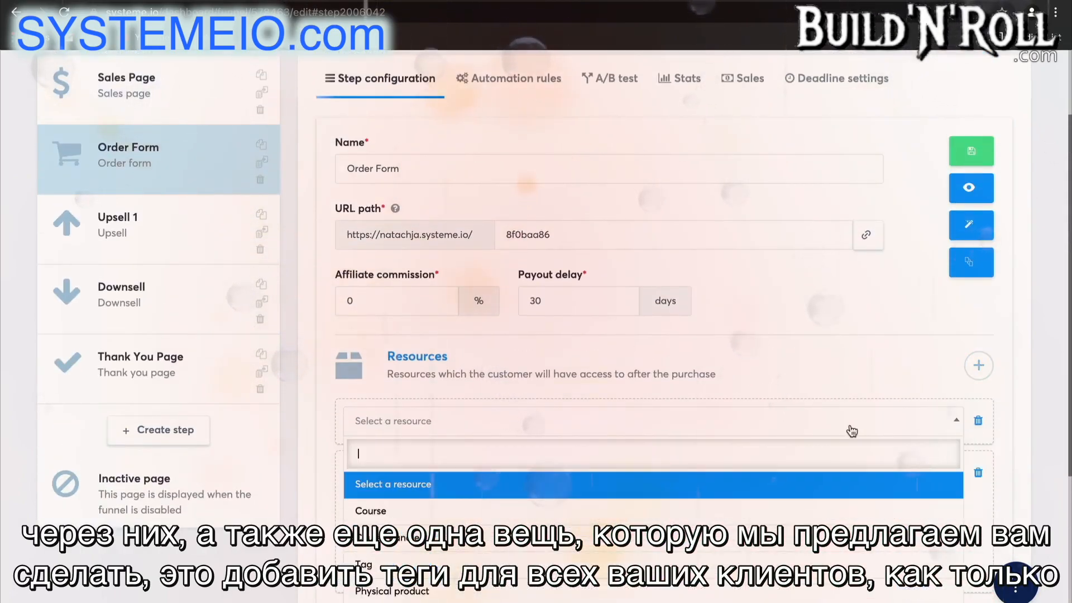
pyautogui.click(731, 564)
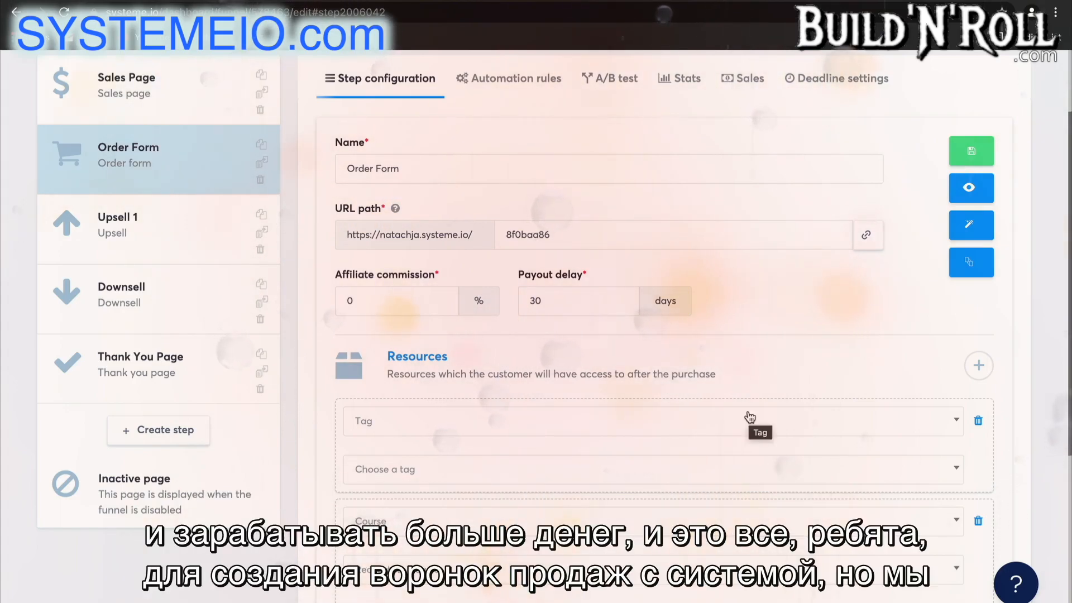
# Leave the Sales Funnel configuration and open the list of email newsletters.
pyautogui.scroll(2, 760, 327)
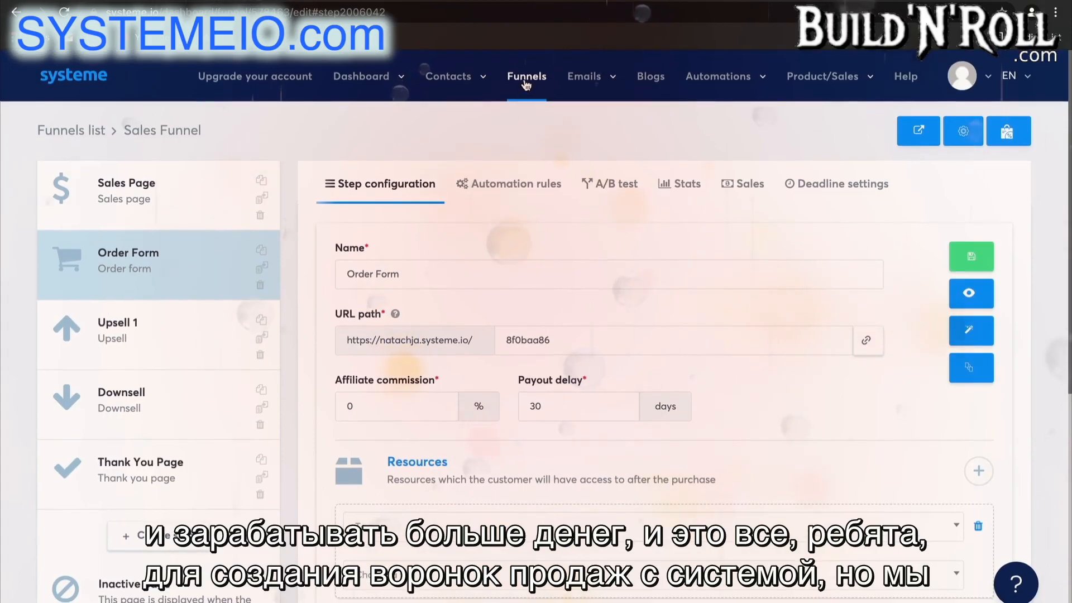
pyautogui.click(530, 78)
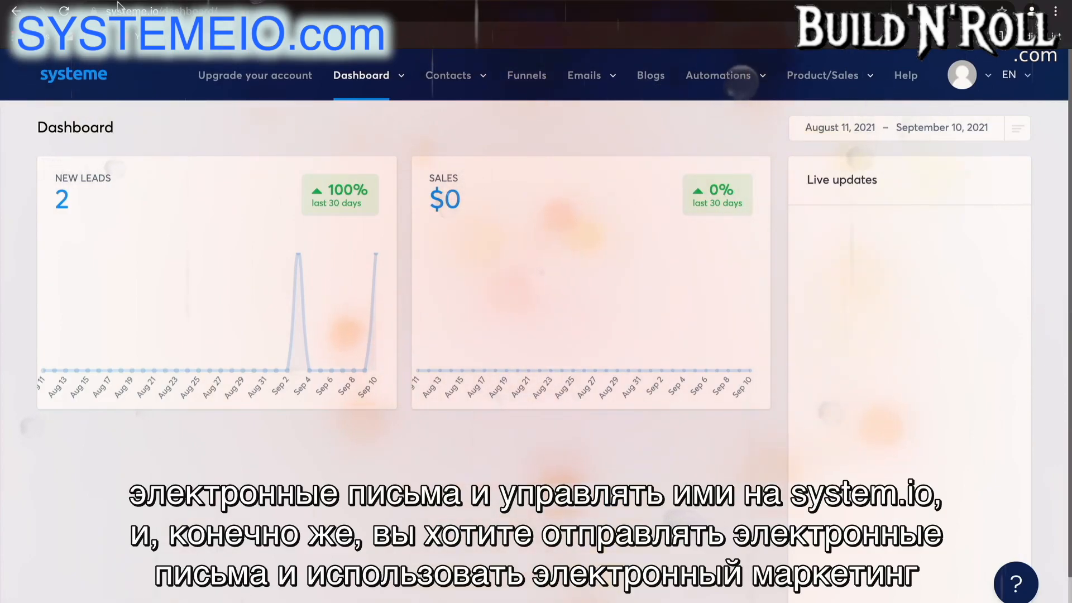
pyautogui.moveTo(553, 90)
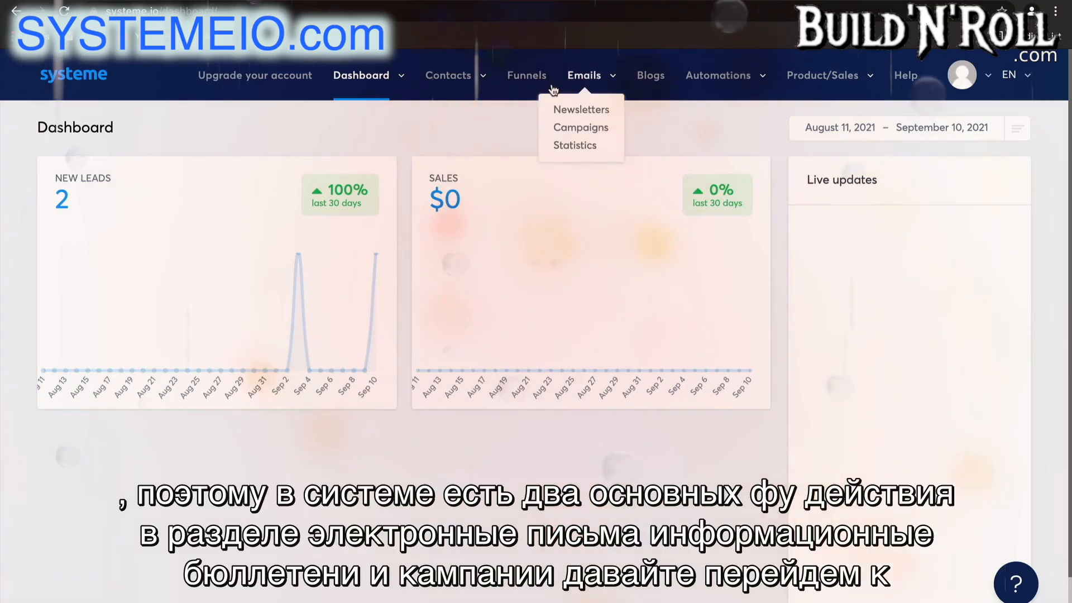
pyautogui.click(596, 109)
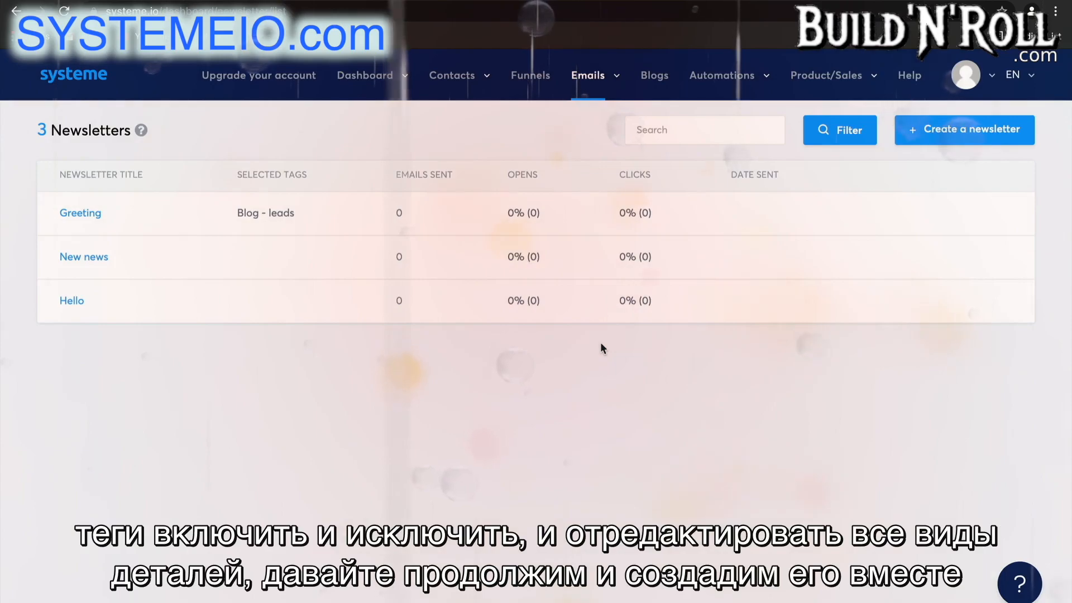
# Start a new newsletter with the subject "New Offer September".
pyautogui.click(938, 134)
pyautogui.click(686, 252)
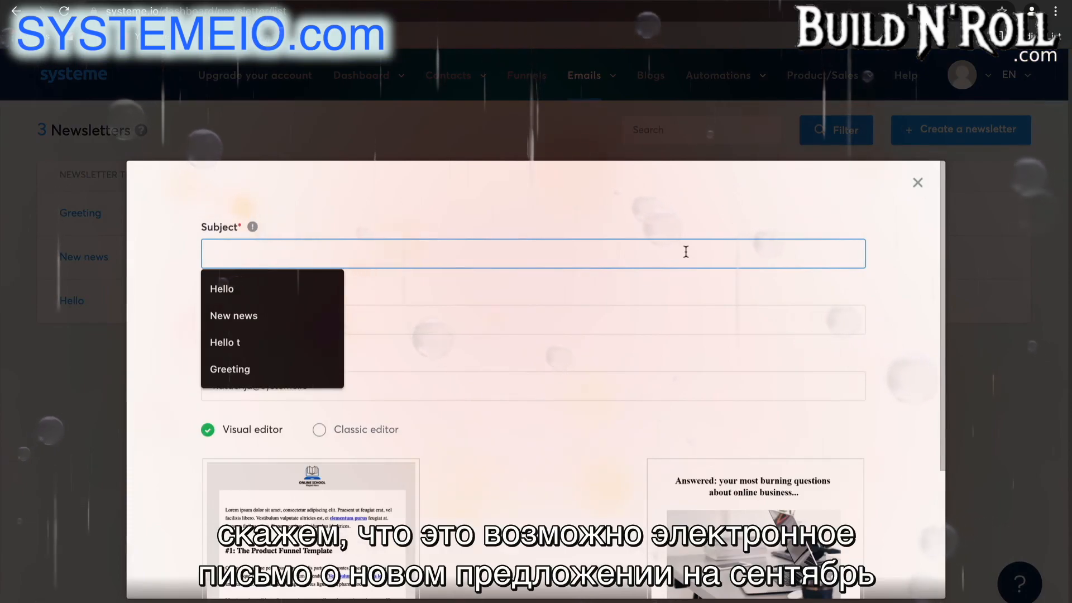
pyautogui.write('N')
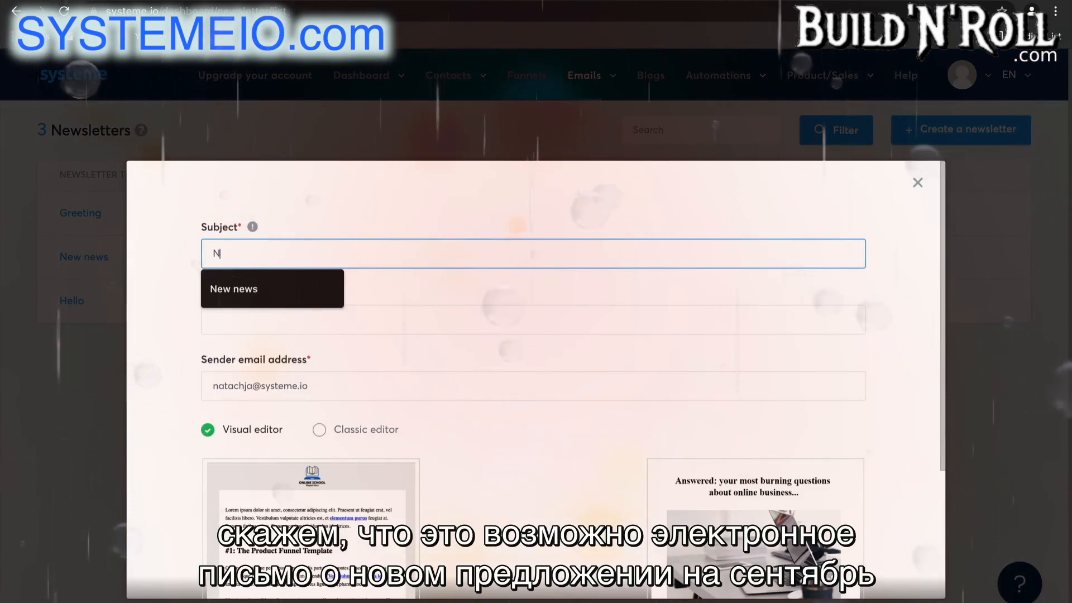
pyautogui.write('ew Off')
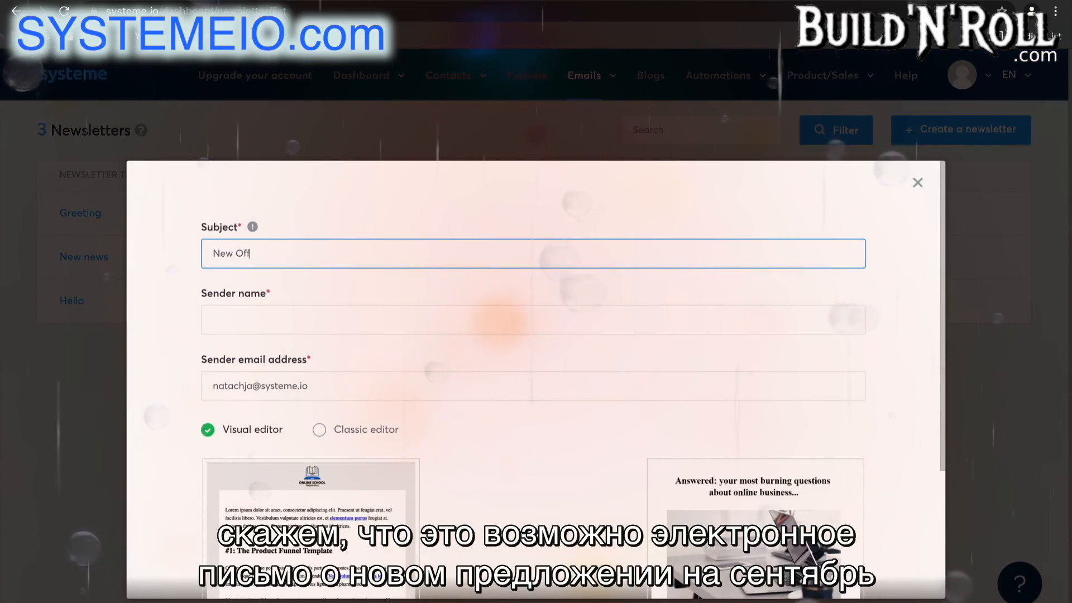
pyautogui.write('er S')
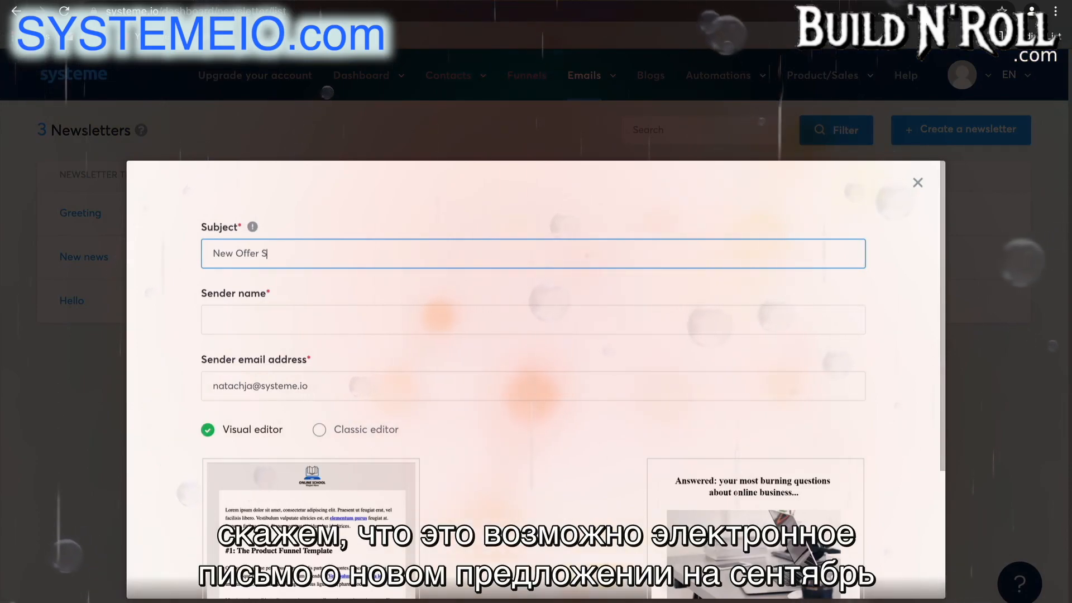
pyautogui.write('eptember')
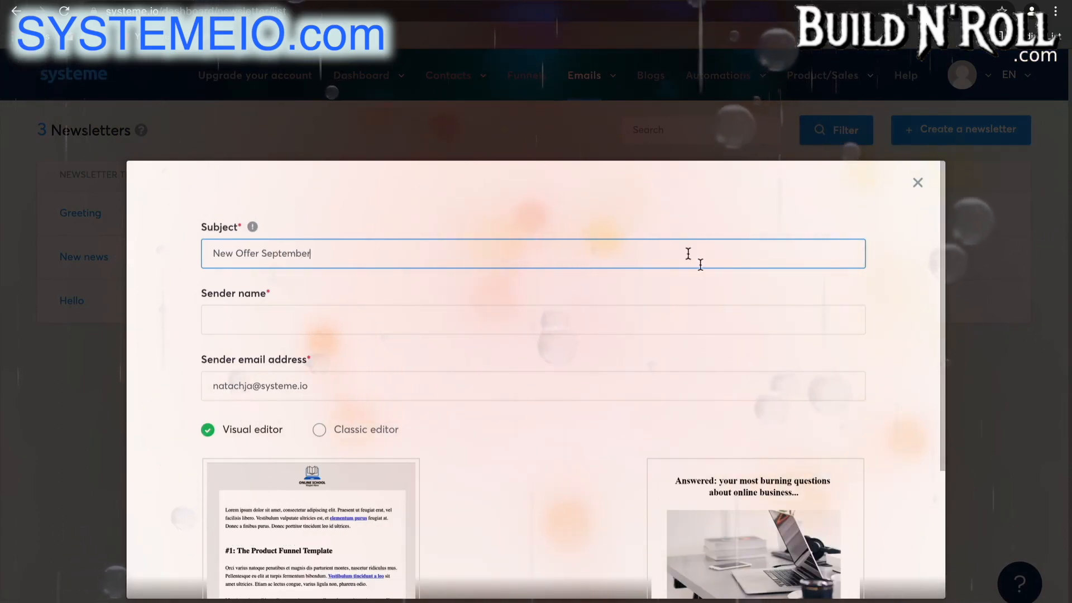
# Fill in the newsletter's sender name and replace the default sender email address with the saved alternative address.
pyautogui.click(498, 314)
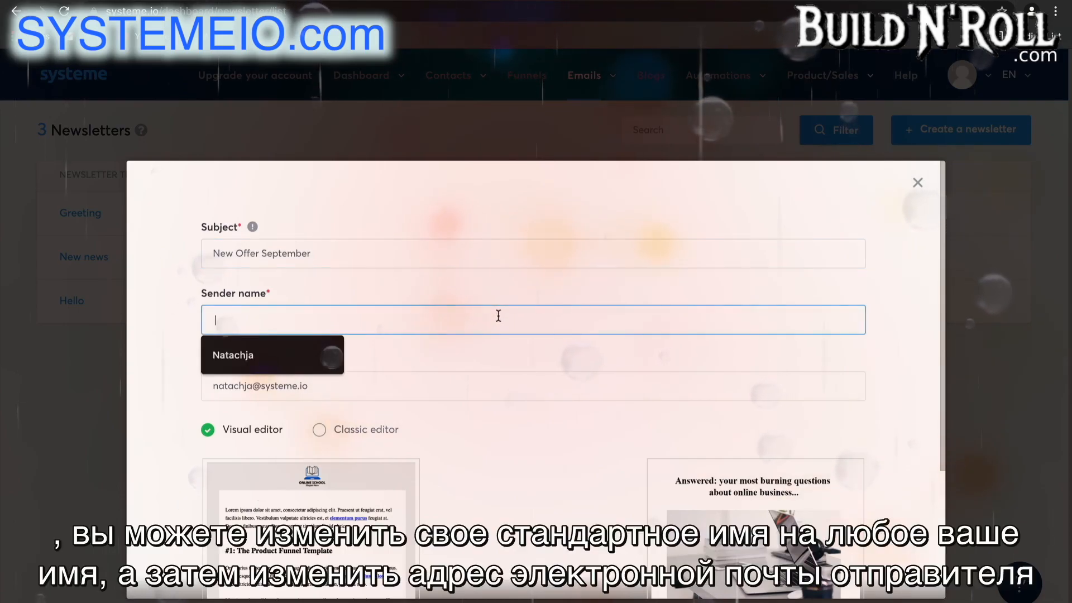
pyautogui.click(306, 359)
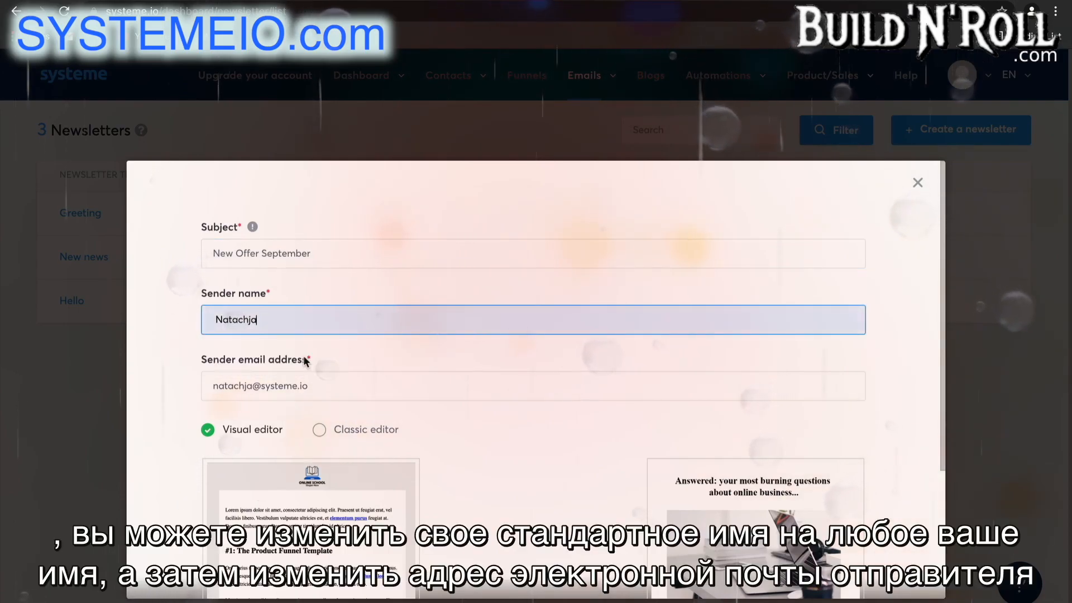
pyautogui.click(331, 385)
pyautogui.doubleClick(262, 386)
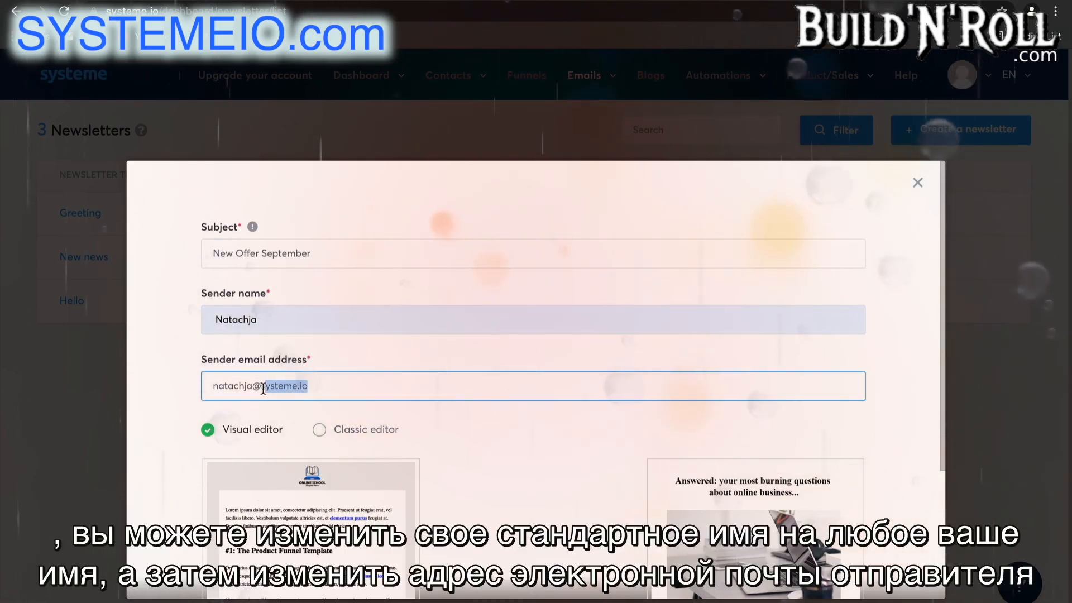
pyautogui.write('s')
pyautogui.press('BackSpace')
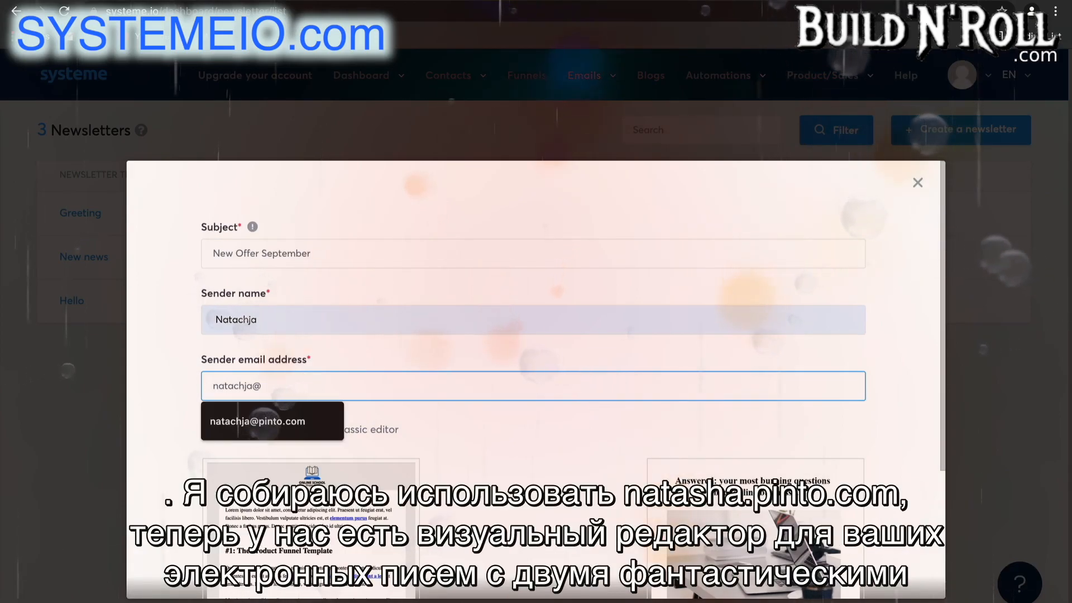
pyautogui.click(275, 418)
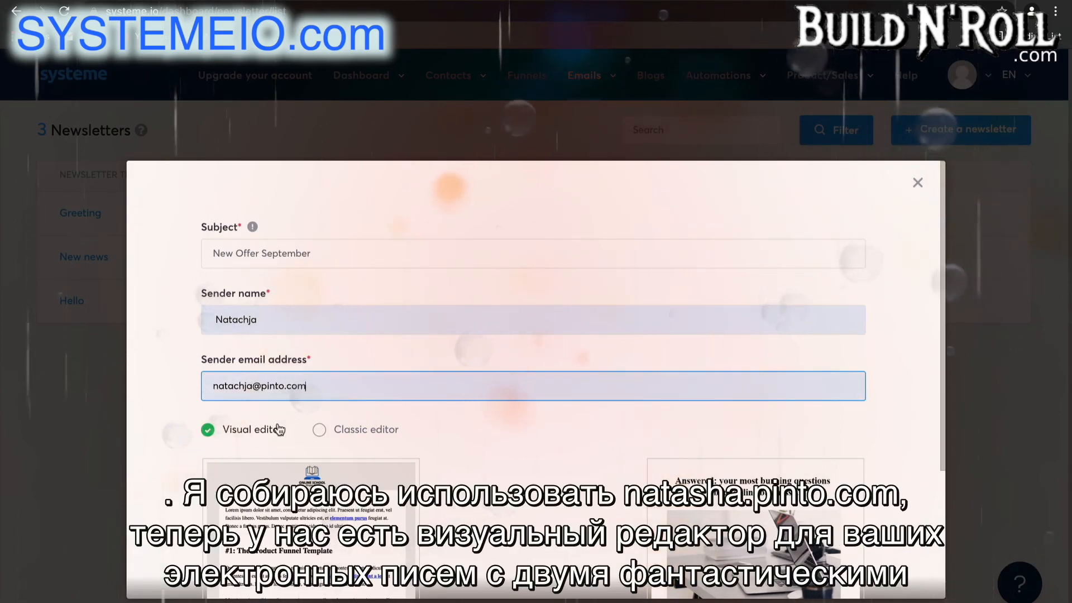
# Choose the Classic editor for the newsletter and create it.
pyautogui.scroll(-3, 572, 450)
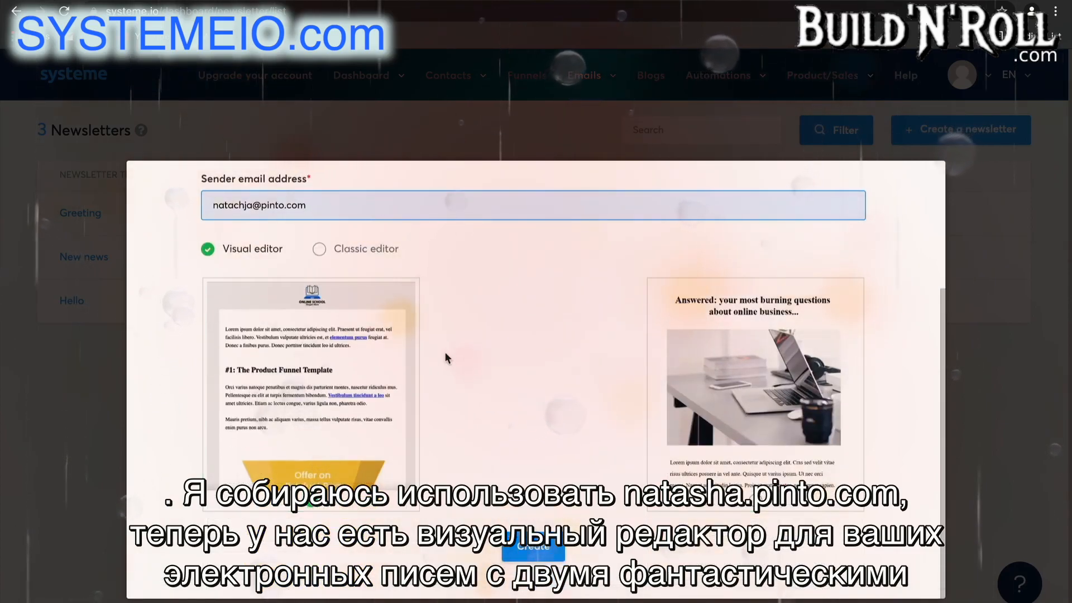
pyautogui.click(347, 248)
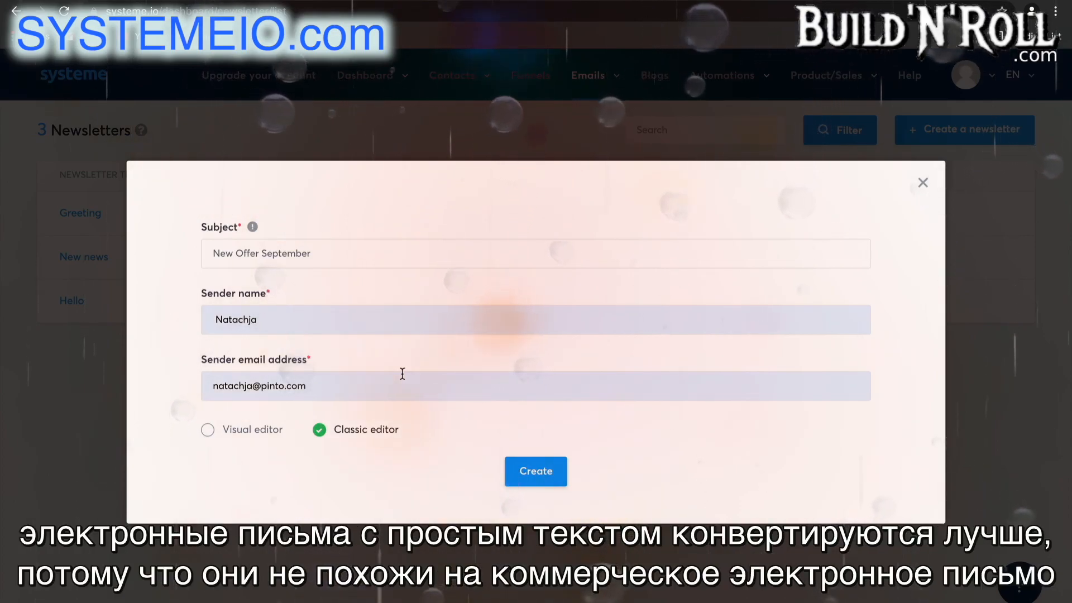
pyautogui.click(531, 472)
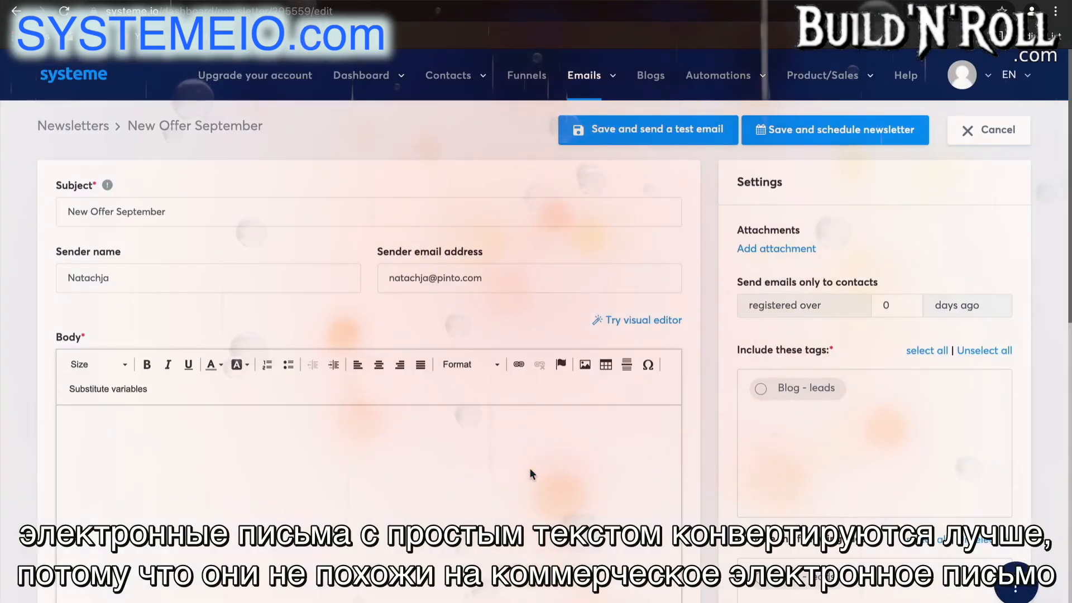
# Write the newsletter body as "Hey there" followed by a separate line "I would like to...".
pyautogui.scroll(-2, 531, 472)
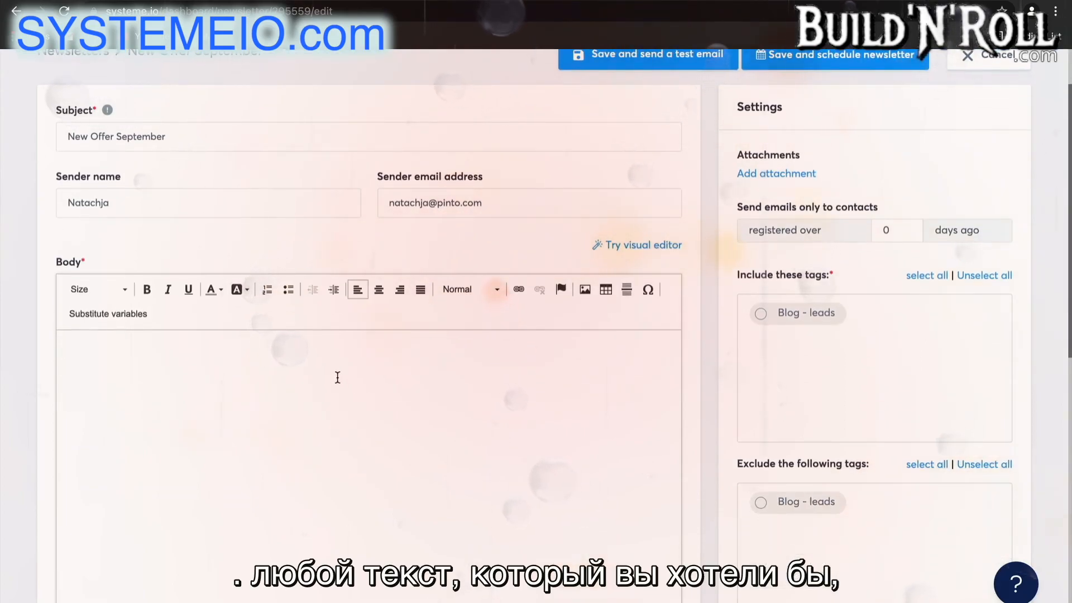
pyautogui.write('Hey th')
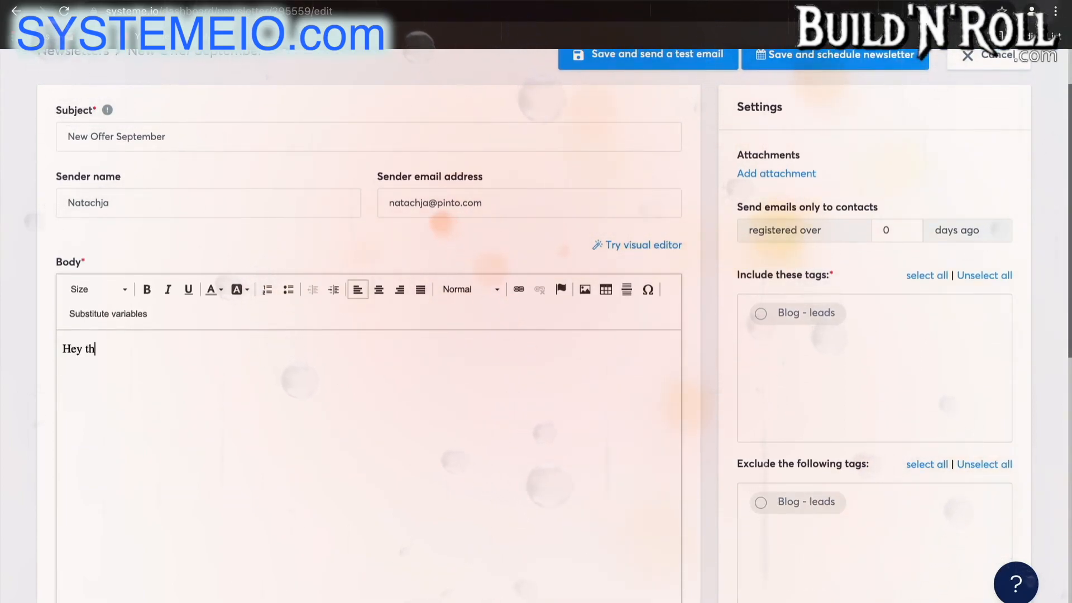
pyautogui.write('ere  ')
pyautogui.write('I would like to...')
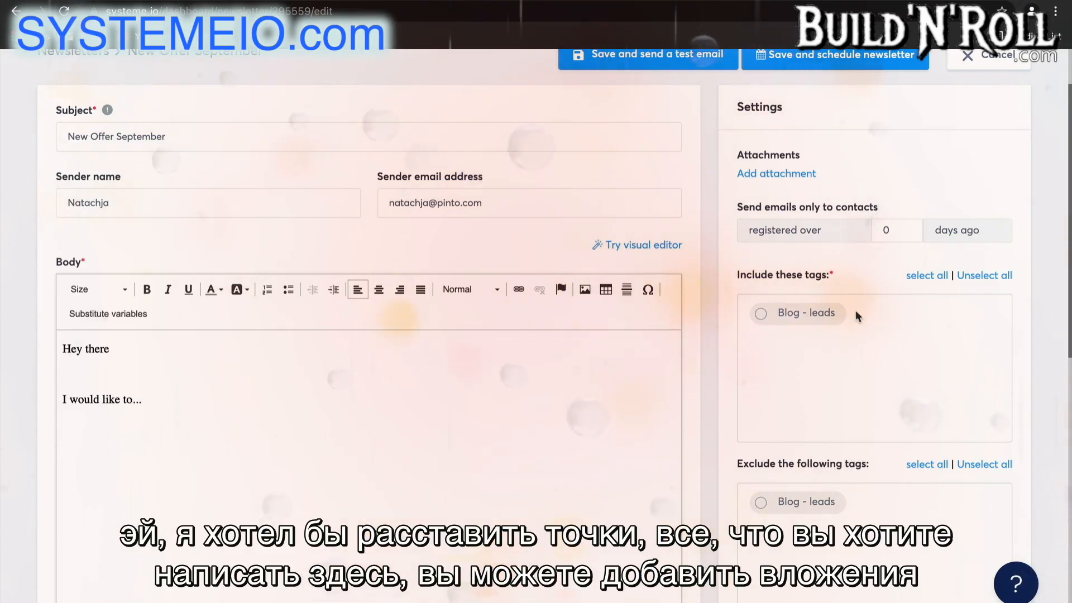
# Include the Blog - leads tag, limit recipients to contacts registered over 5 days ago, and save the newsletter for scheduling.
pyautogui.click(788, 314)
pyautogui.scroll(-1, 806, 381)
pyautogui.scroll(-3, 806, 381)
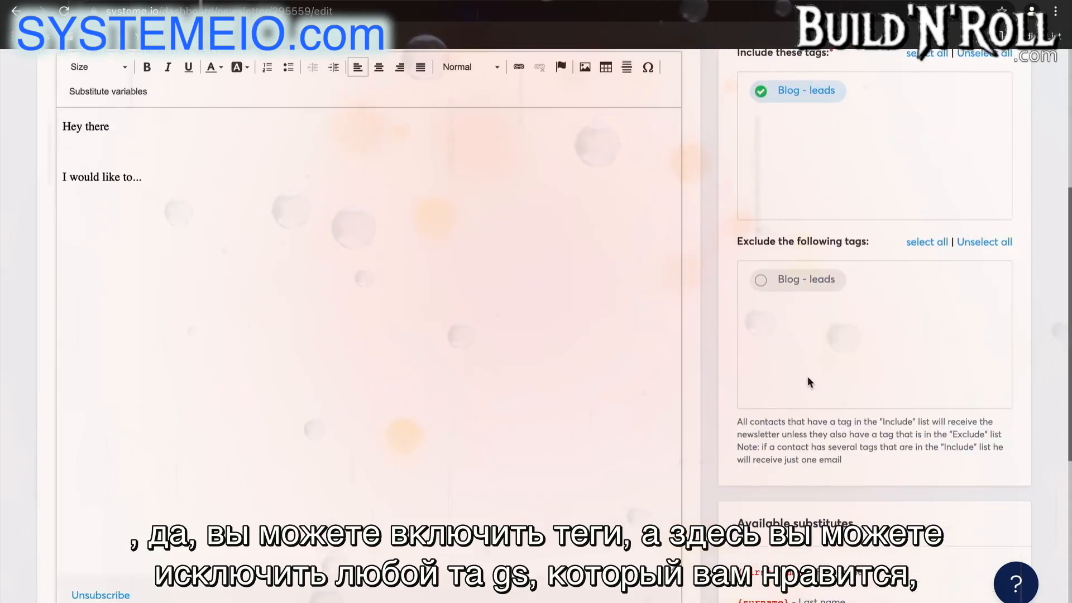
pyautogui.scroll(-3, 864, 430)
pyautogui.scroll(-1, 863, 432)
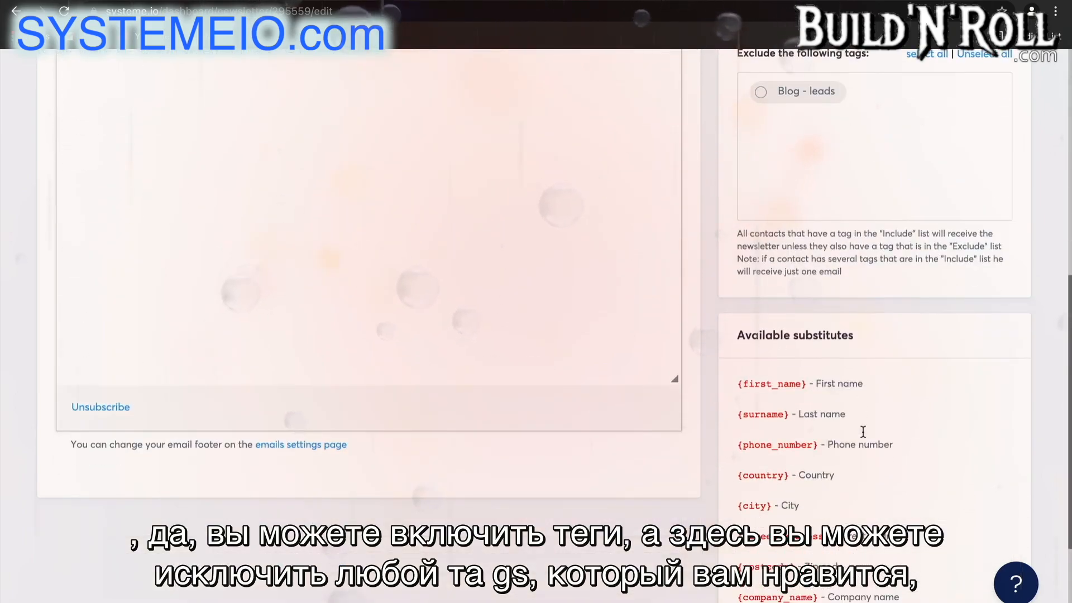
pyautogui.scroll(-3, 861, 298)
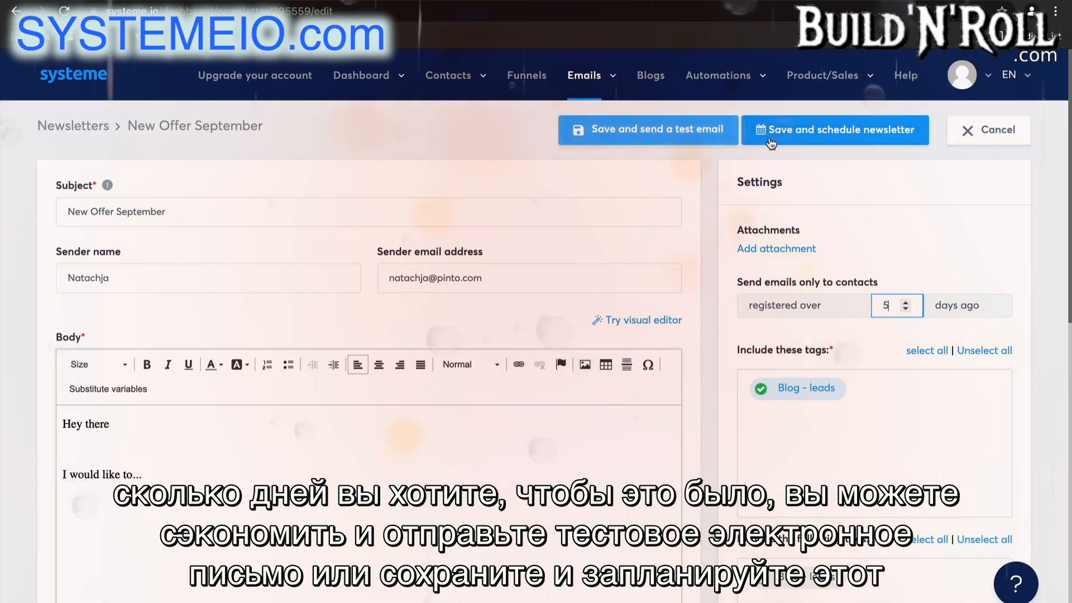
pyautogui.click(822, 137)
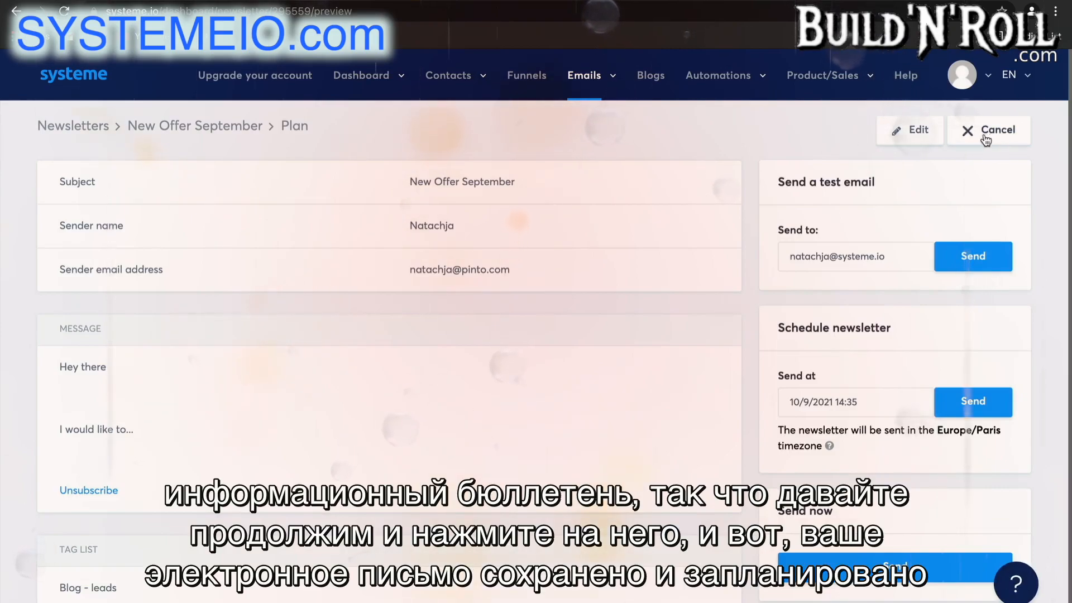
# Create an email campaign named "5 day coaching course" without a description.
pyautogui.moveTo(584, 75)
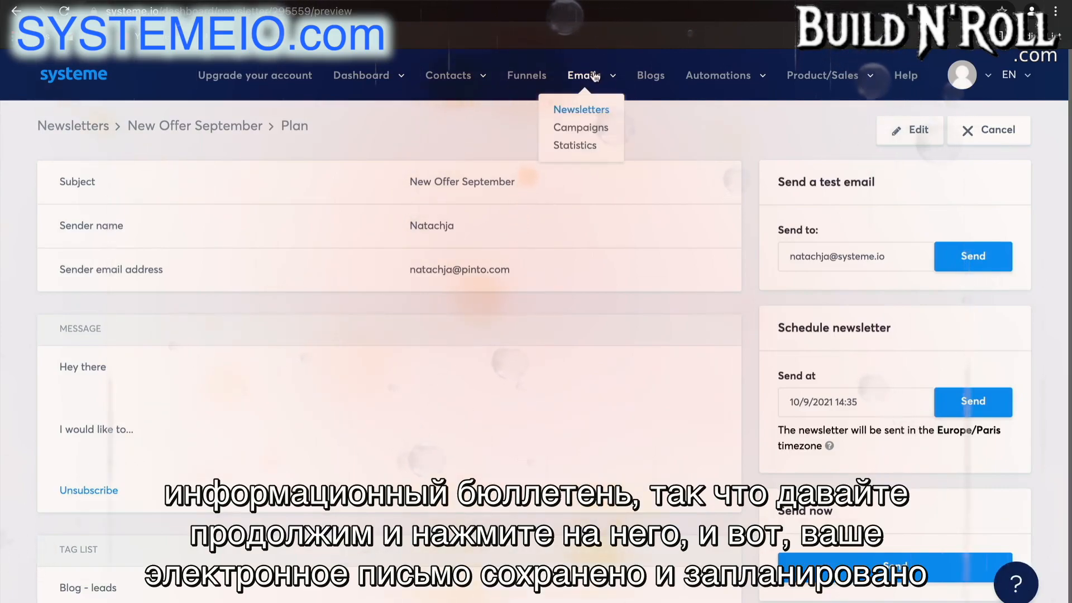
pyautogui.click(599, 133)
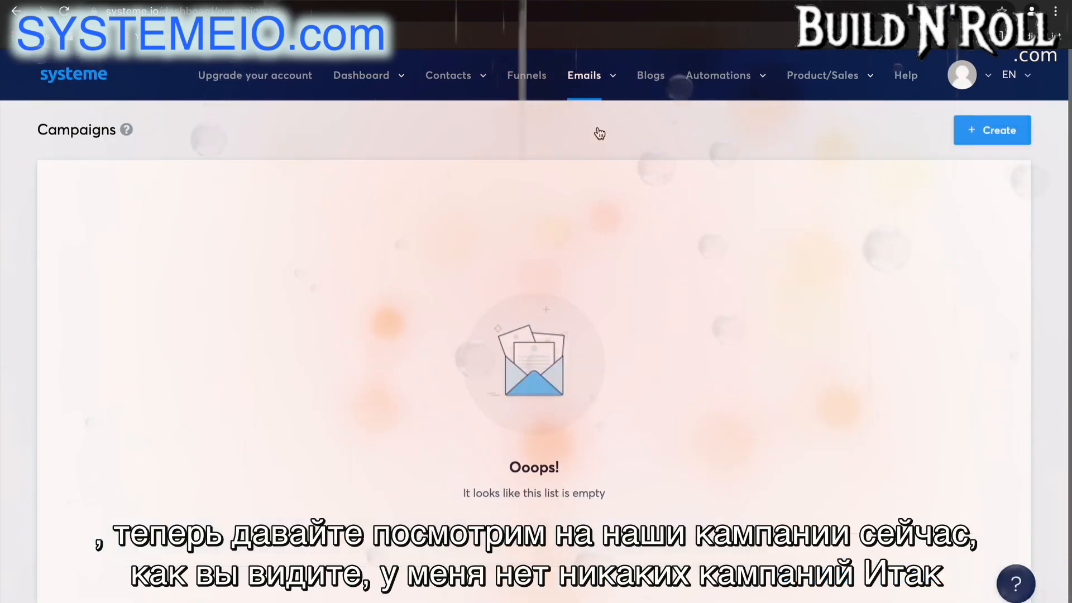
pyautogui.click(1004, 131)
pyautogui.write('5 day coaching course')
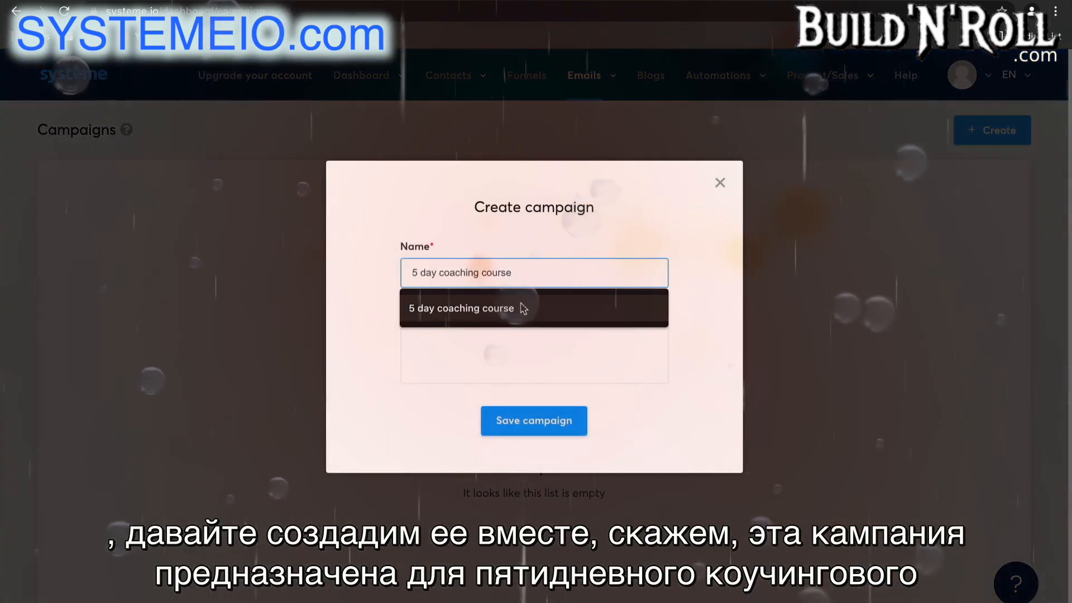
pyautogui.click(505, 307)
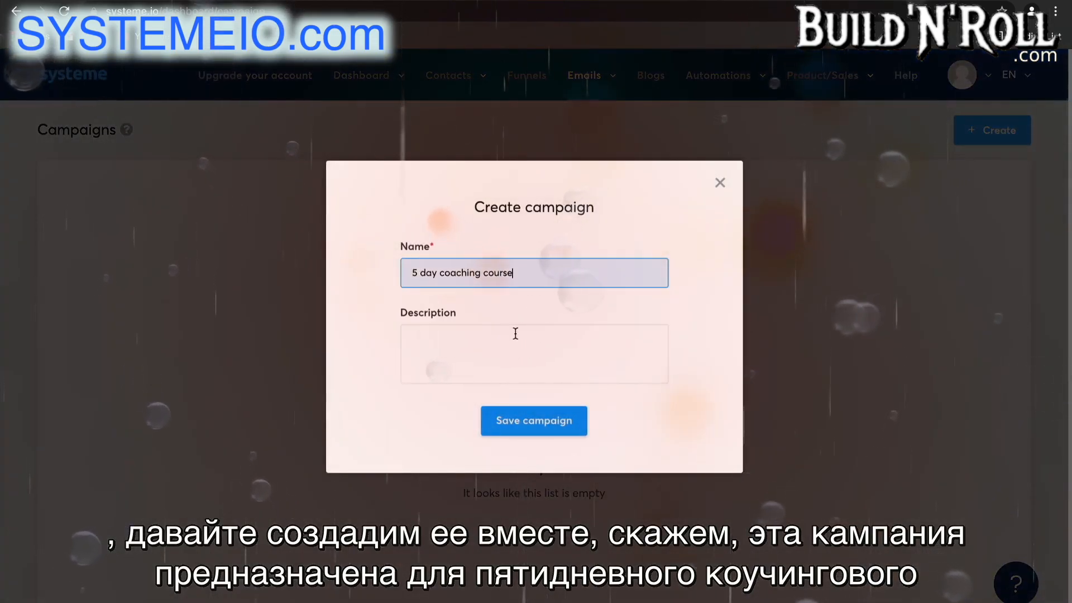
pyautogui.click(566, 416)
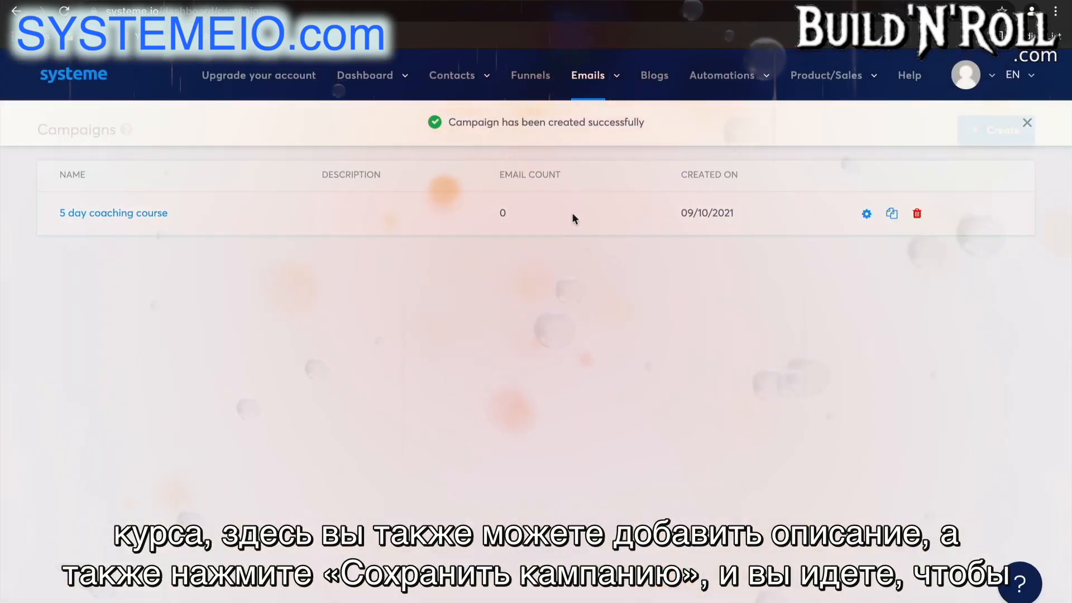
# Start a new email in the 5 day coaching course campaign, filling in the sender name and the saved alternative sender email address.
pyautogui.click(148, 214)
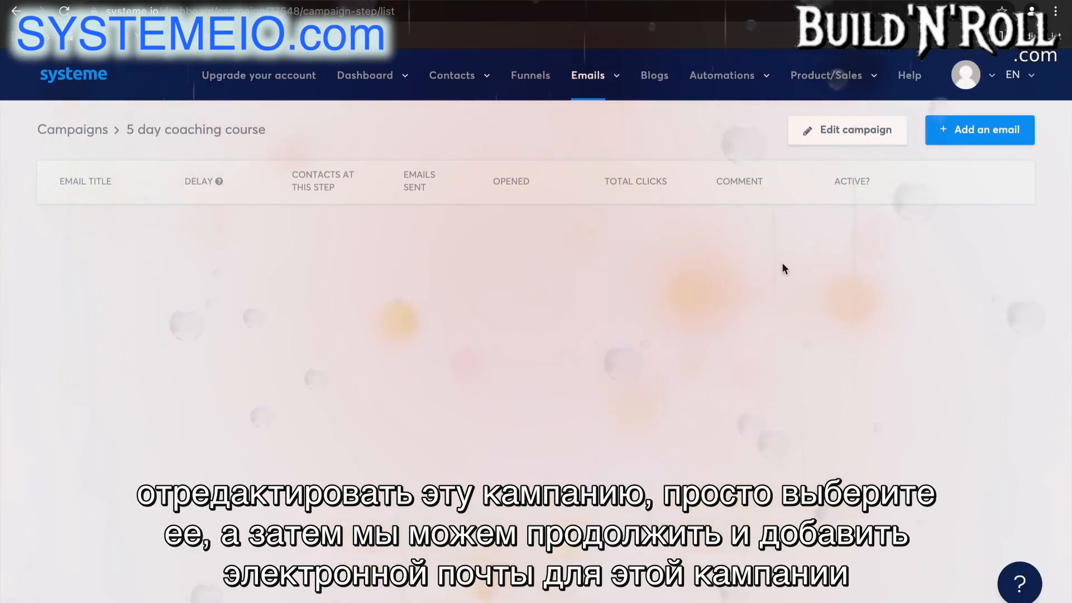
pyautogui.click(1006, 143)
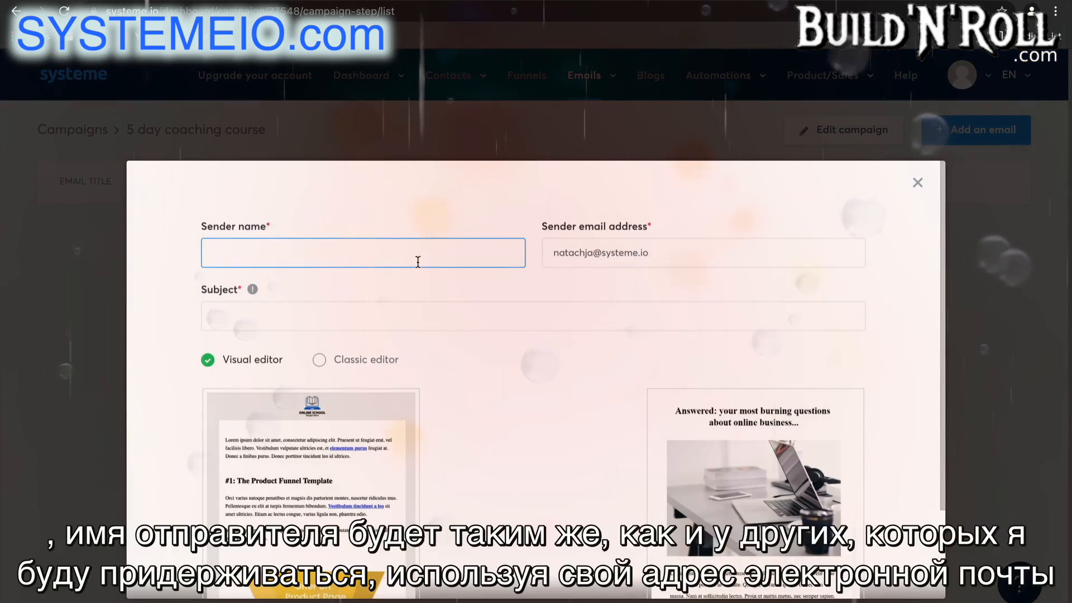
pyautogui.write('Nata')
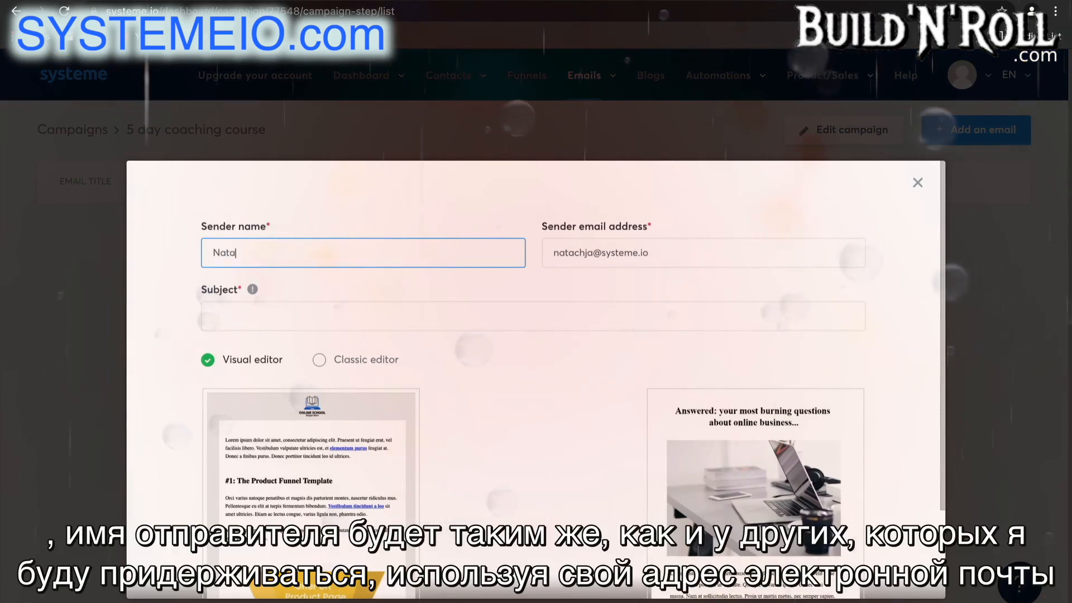
pyautogui.write('chja')
pyautogui.moveTo(704, 254); pyautogui.dragTo(603, 254)
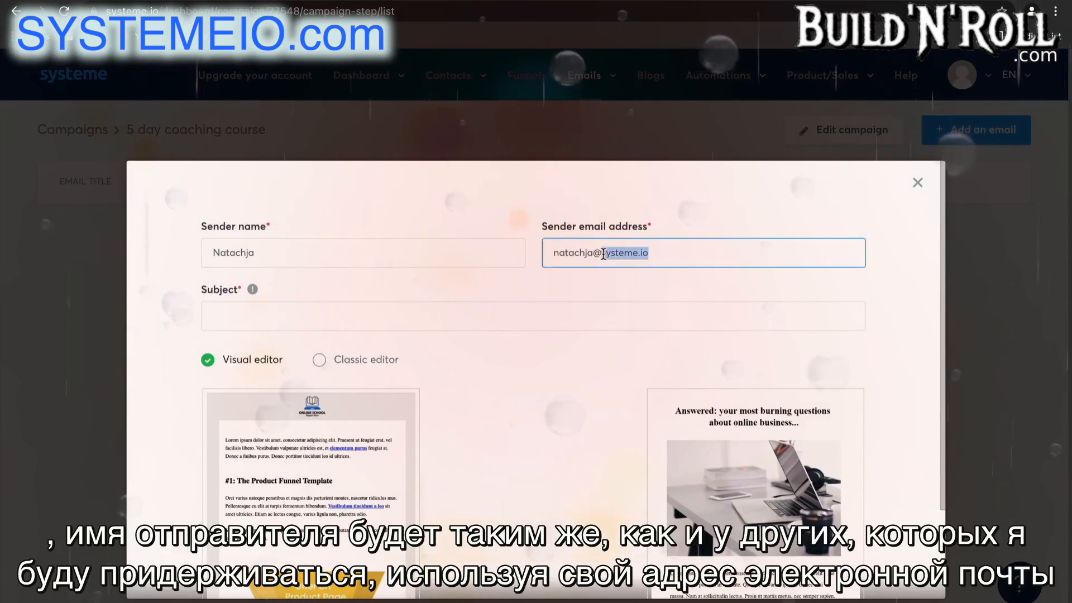
pyautogui.write('p')
pyautogui.press('Down')
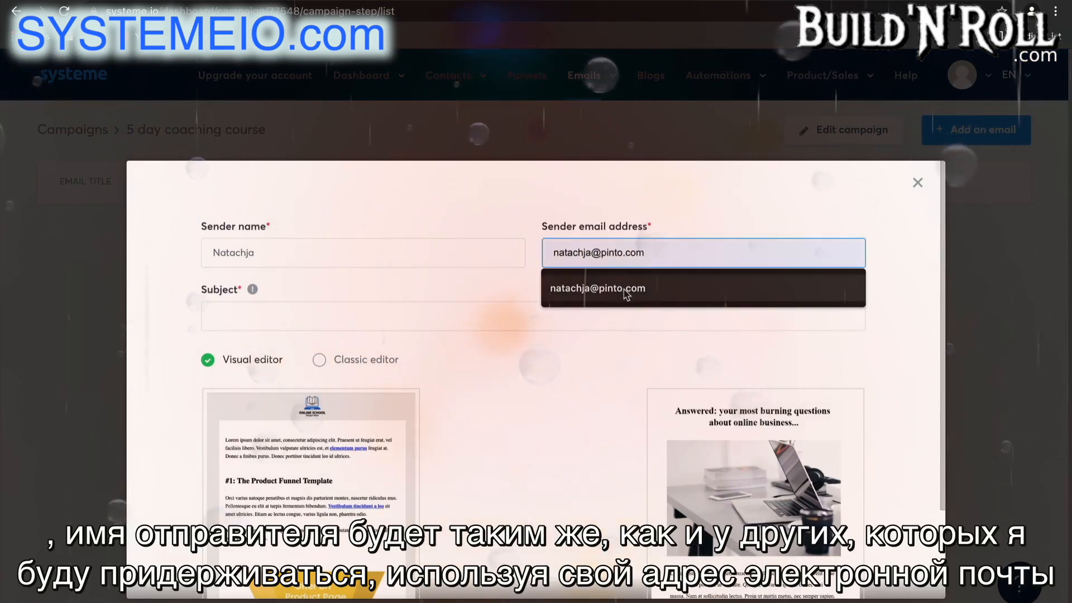
pyautogui.press('Return')
# Give the campaign email the subject "The first step" and create it with the Classic editor.
pyautogui.click(400, 313)
pyautogui.write('The first step')
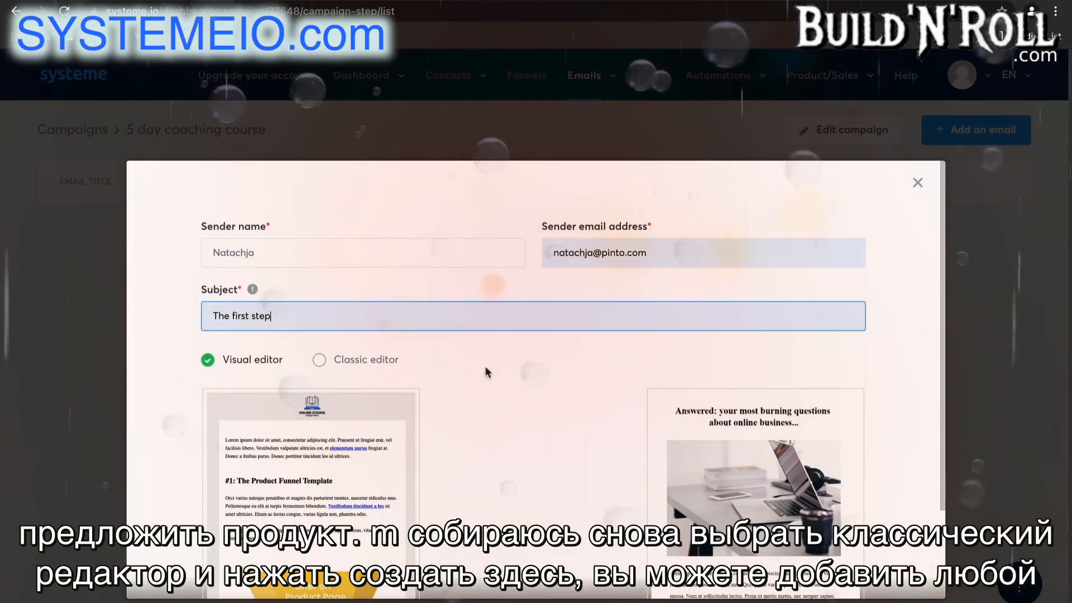
pyautogui.click(391, 364)
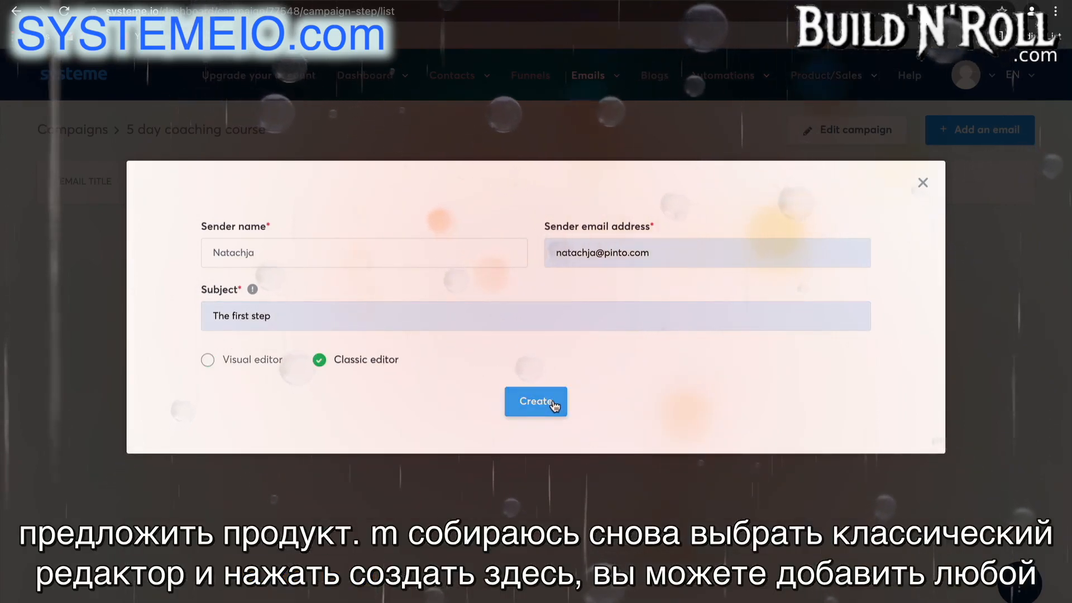
pyautogui.click(552, 402)
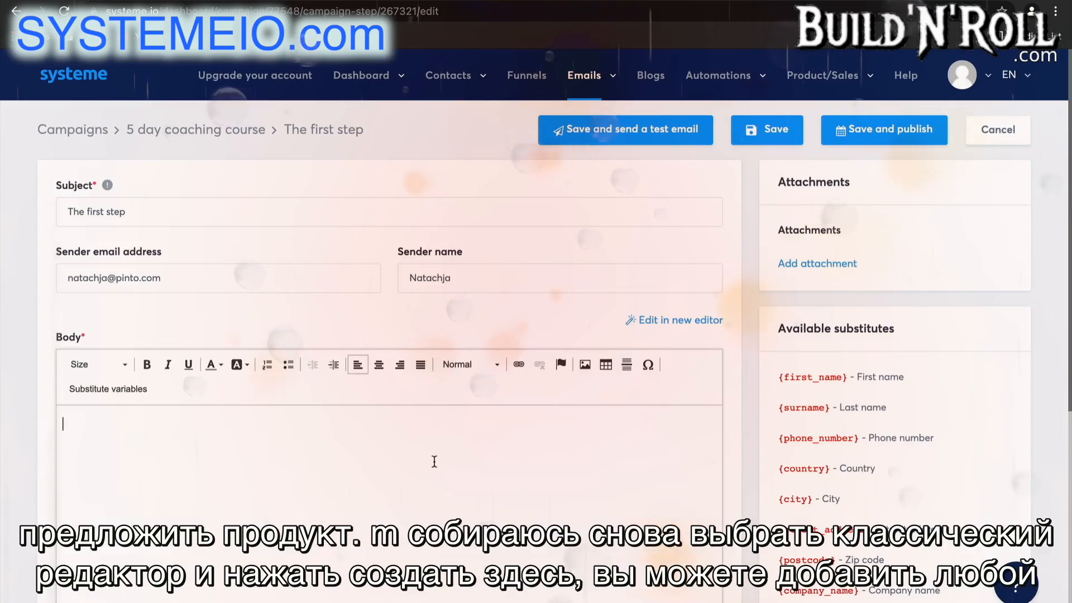
# Write "Here is your freebie.." as the body of The first step email and save it without publishing.
pyautogui.write('Here ')
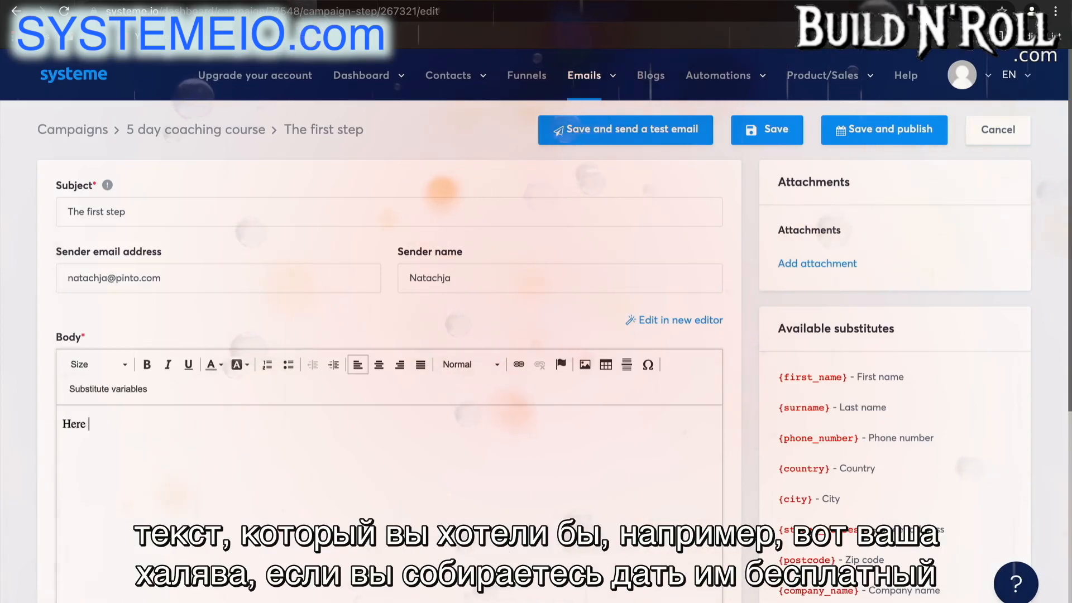
pyautogui.write('is your')
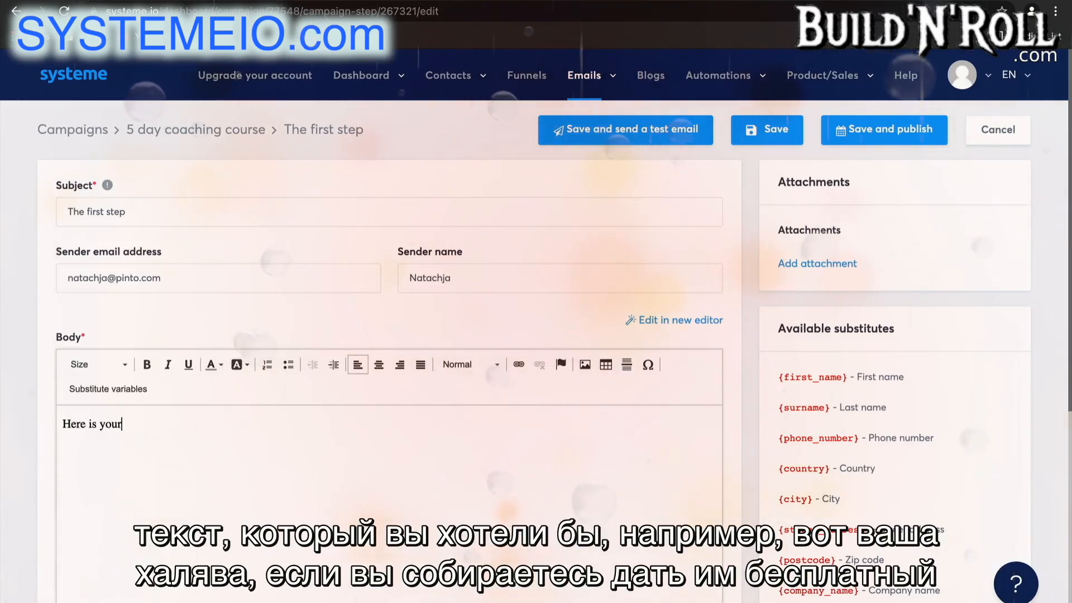
pyautogui.write(' freebie')
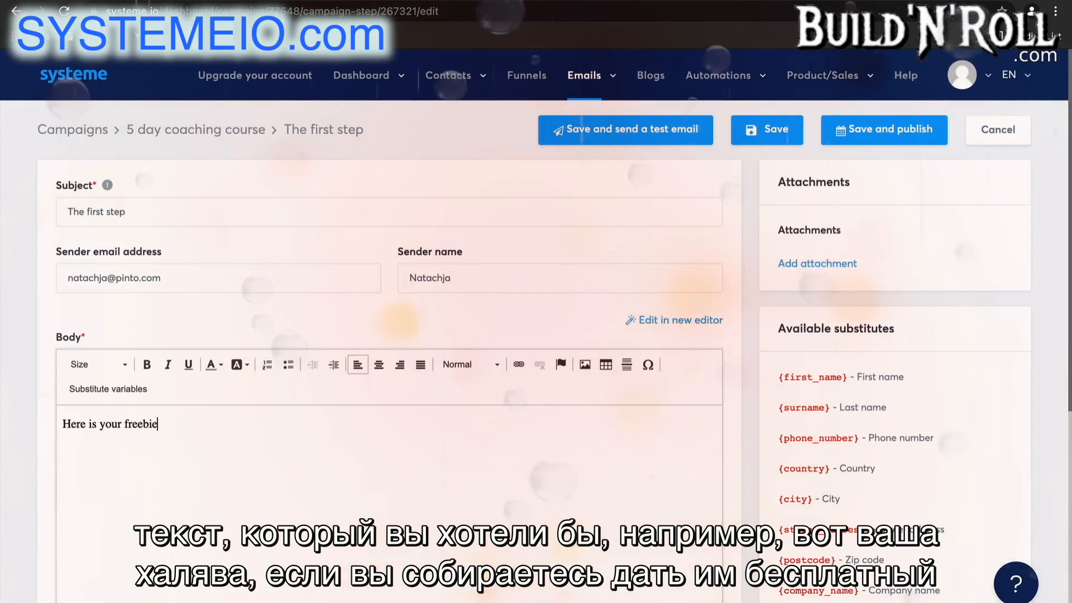
pyautogui.write('..')
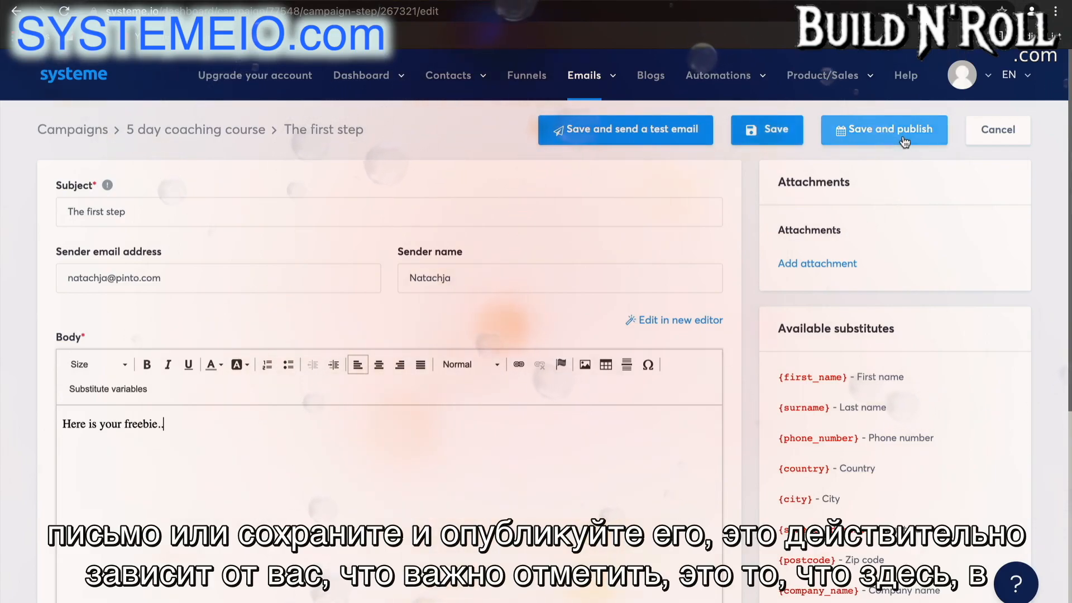
pyautogui.click(252, 276)
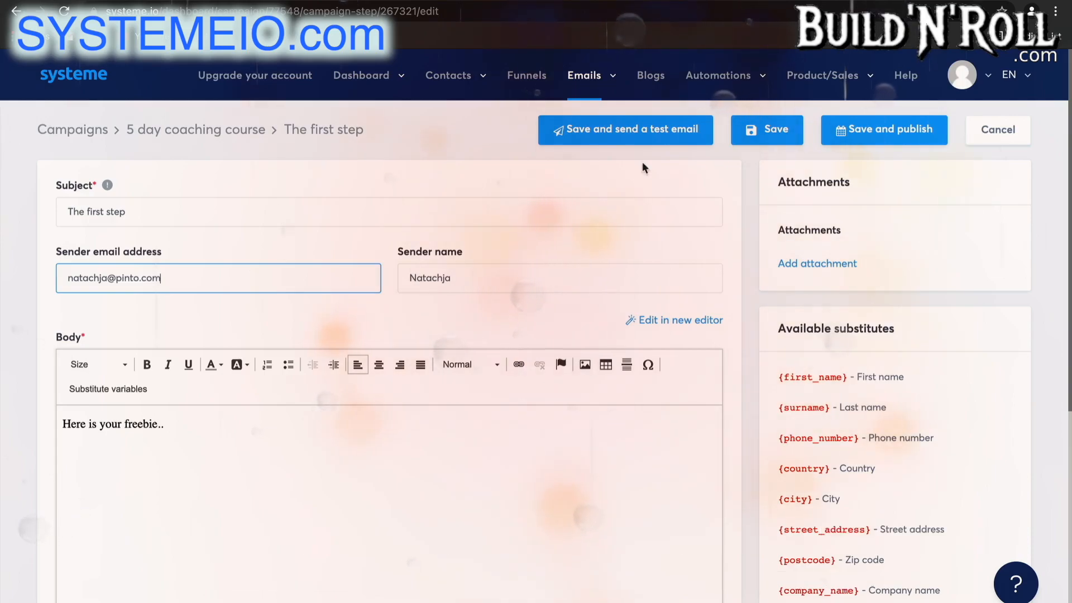
pyautogui.click(755, 134)
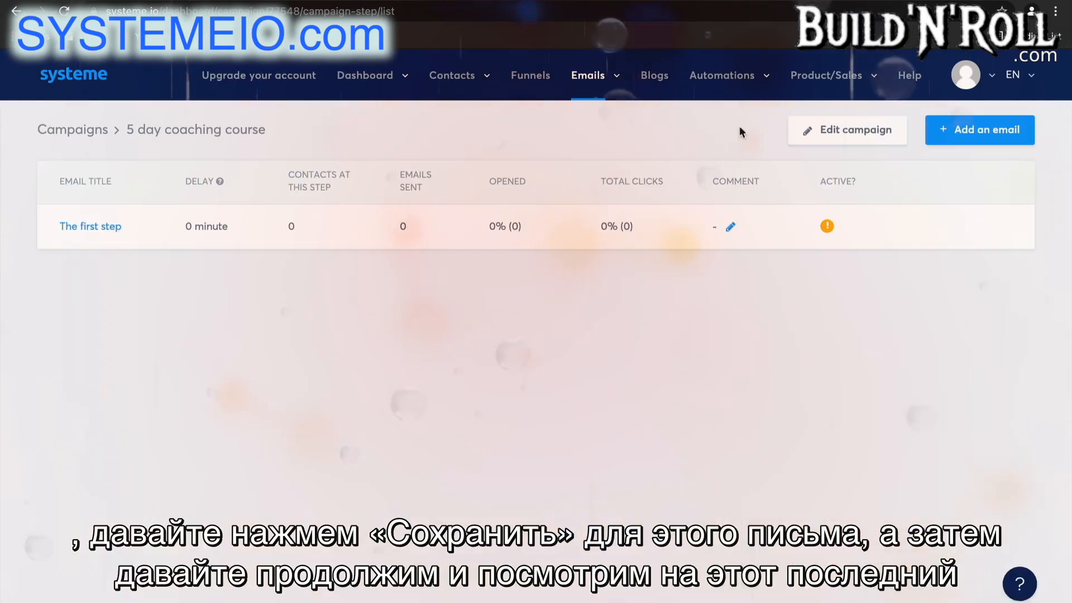
# Review the email statistics charts for sent, opened, spam-reported and bounced emails.
pyautogui.moveTo(613, 78)
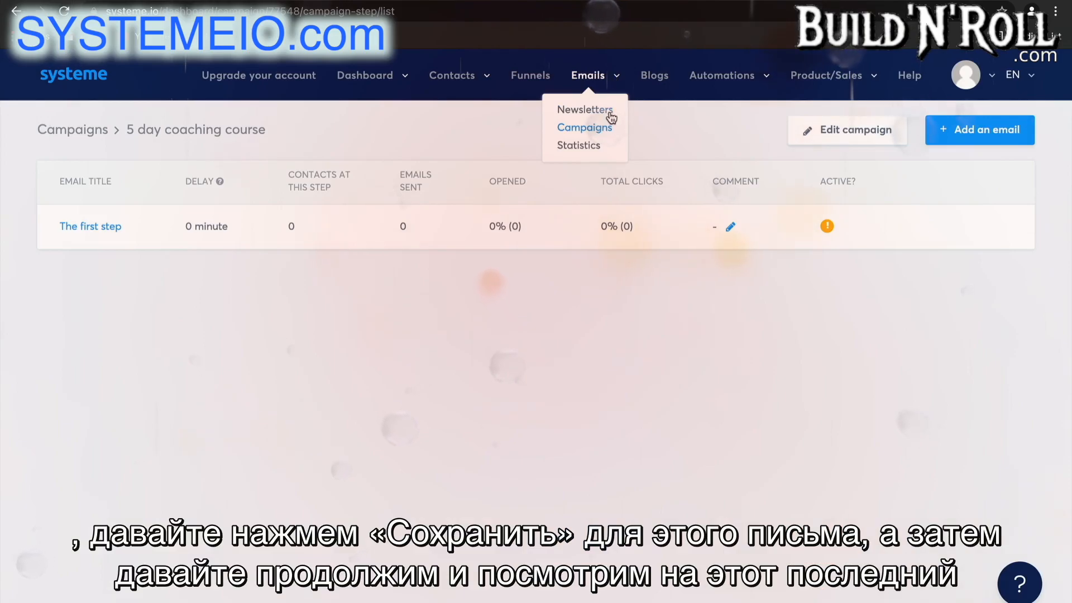
pyautogui.click(592, 148)
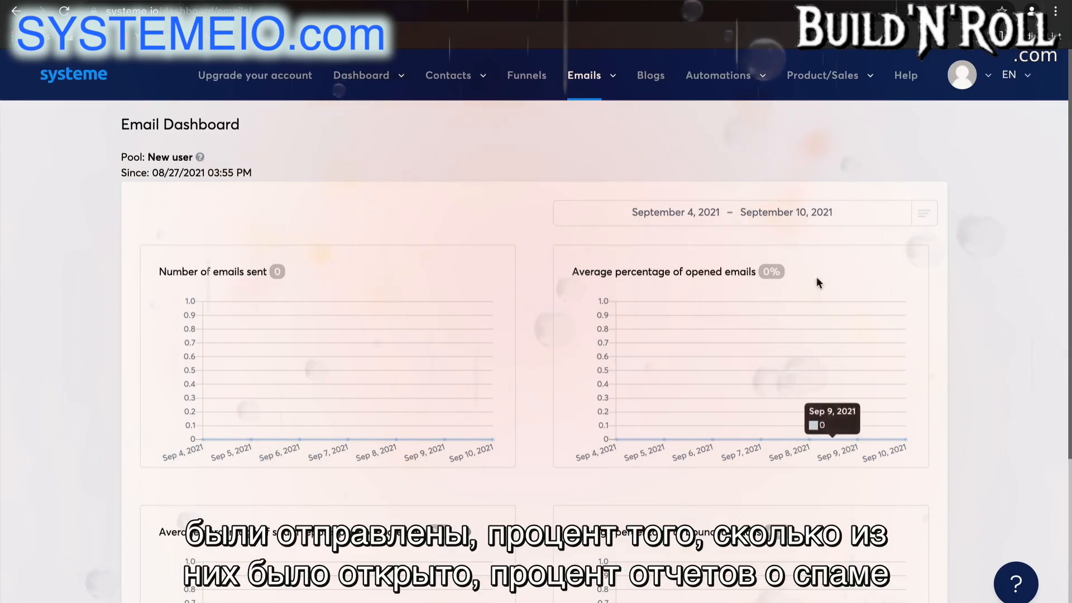
pyautogui.scroll(-3, 676, 293)
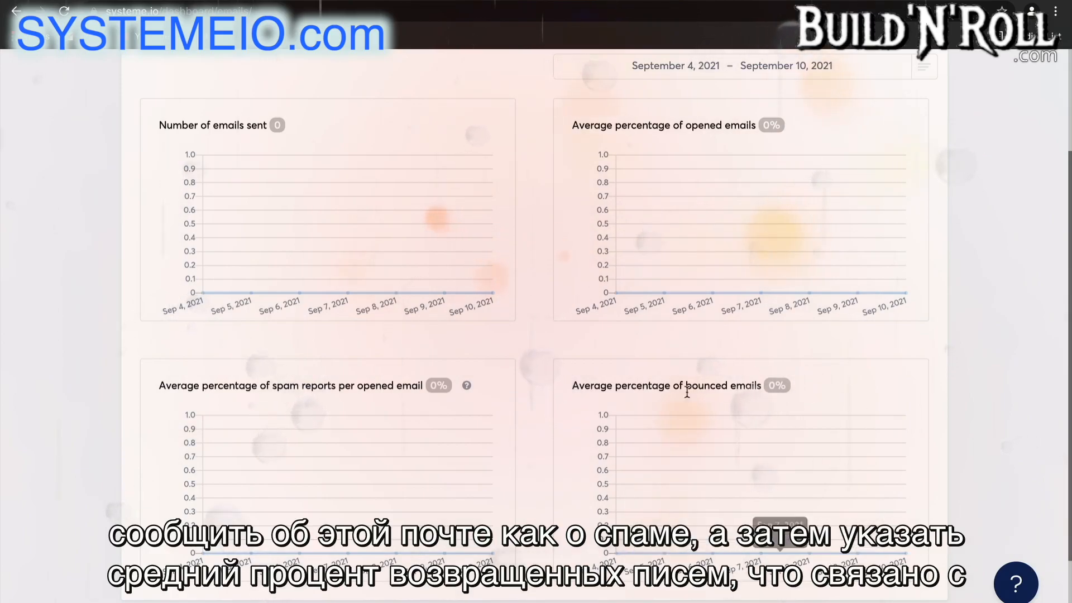
pyautogui.scroll(3, 687, 146)
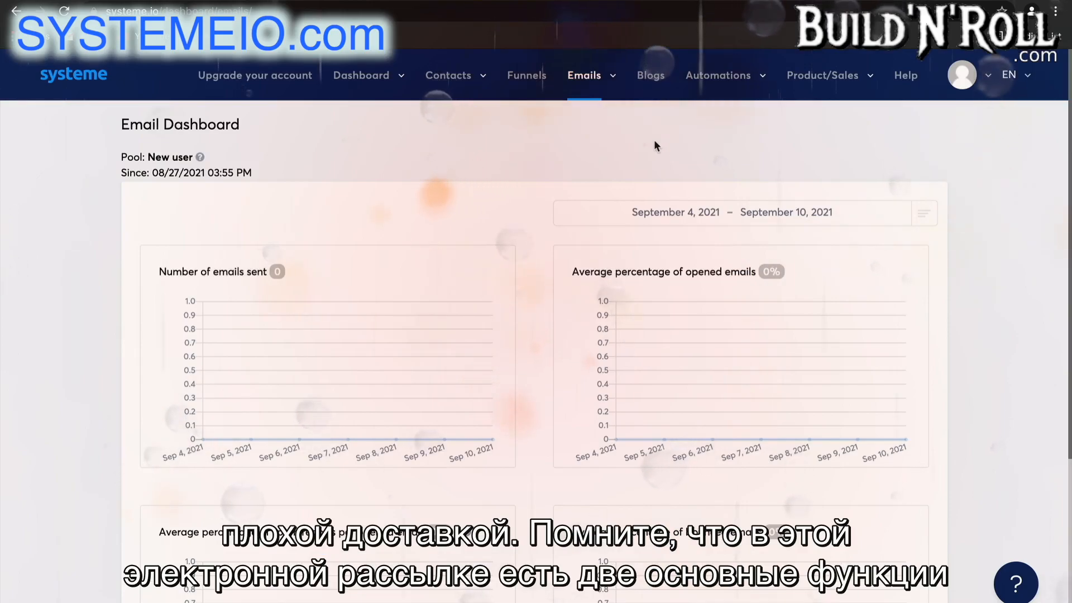
pyautogui.moveTo(595, 78)
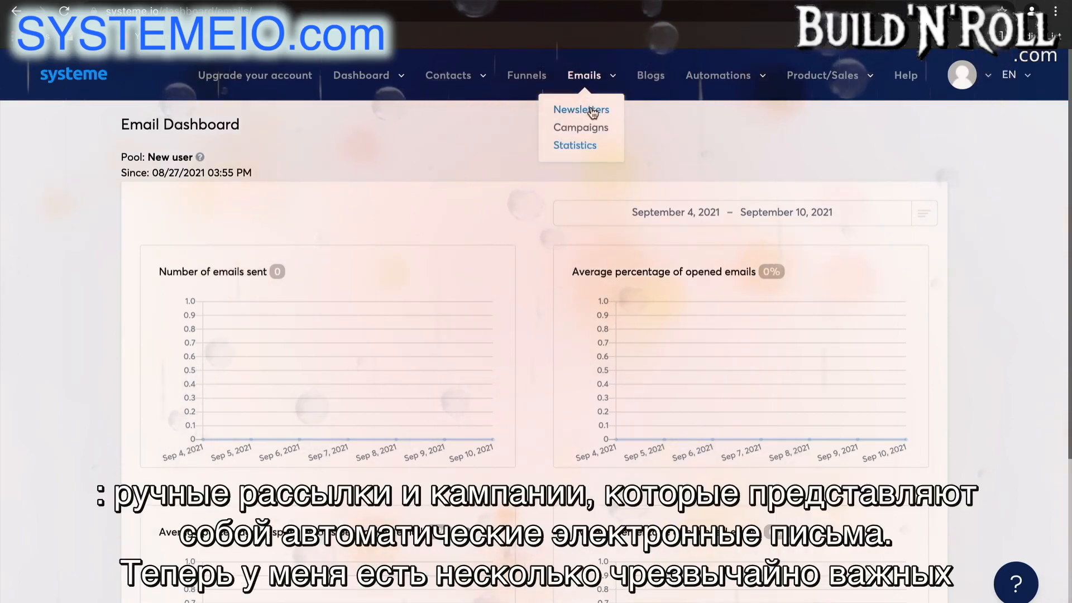
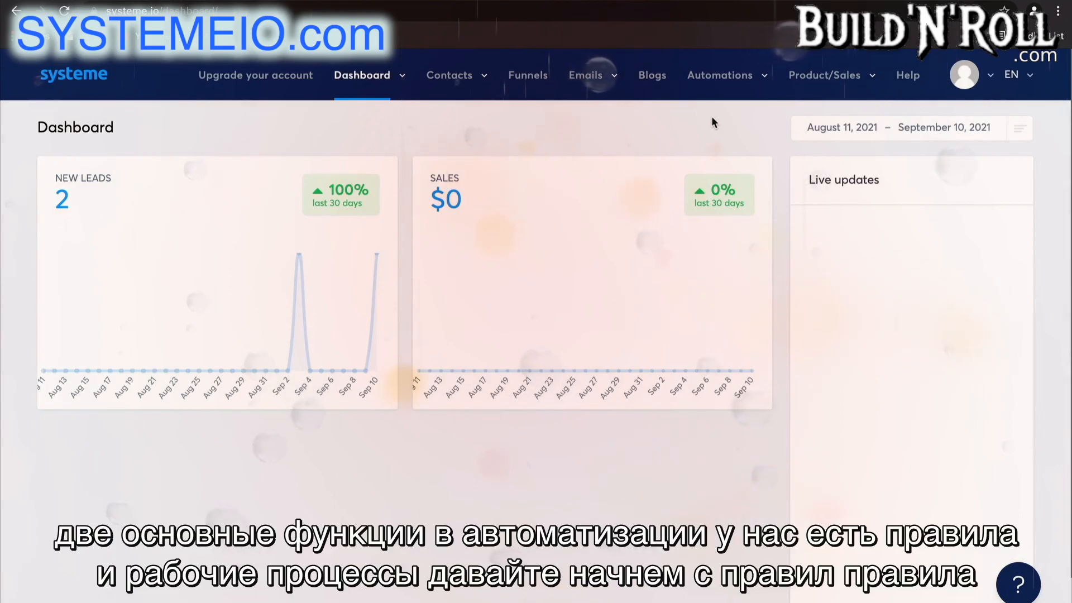
# Start a new automation rule and give it the New sale trigger.
pyautogui.click(739, 83)
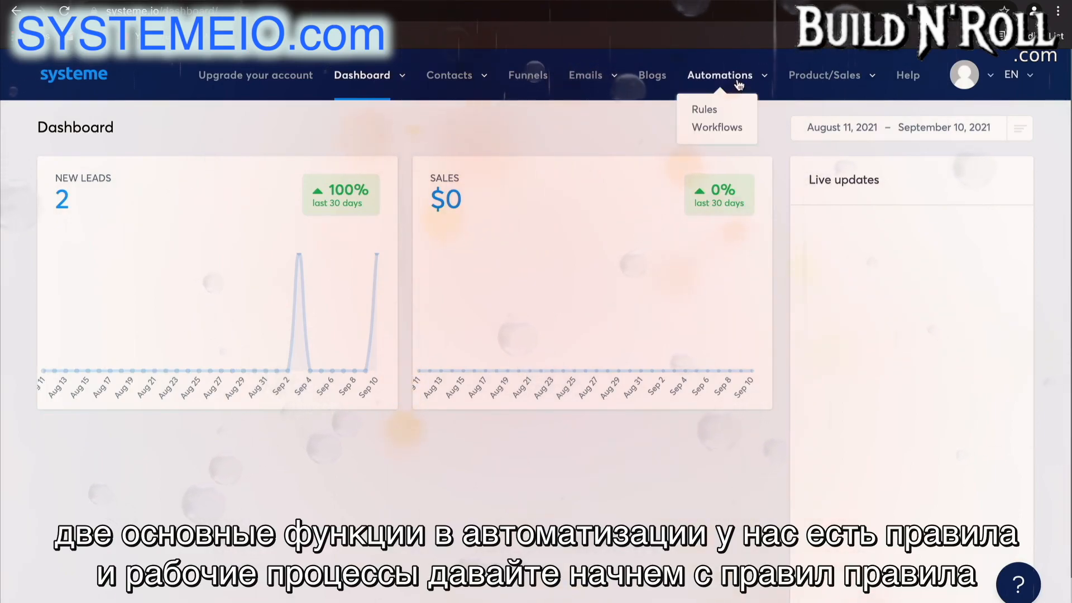
pyautogui.click(709, 110)
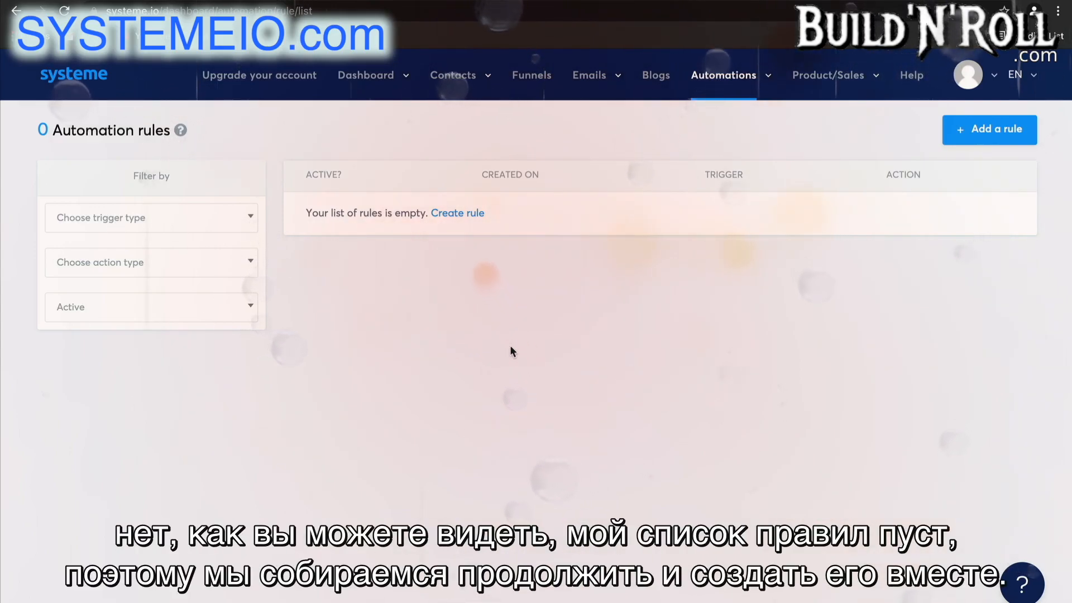
pyautogui.click(990, 130)
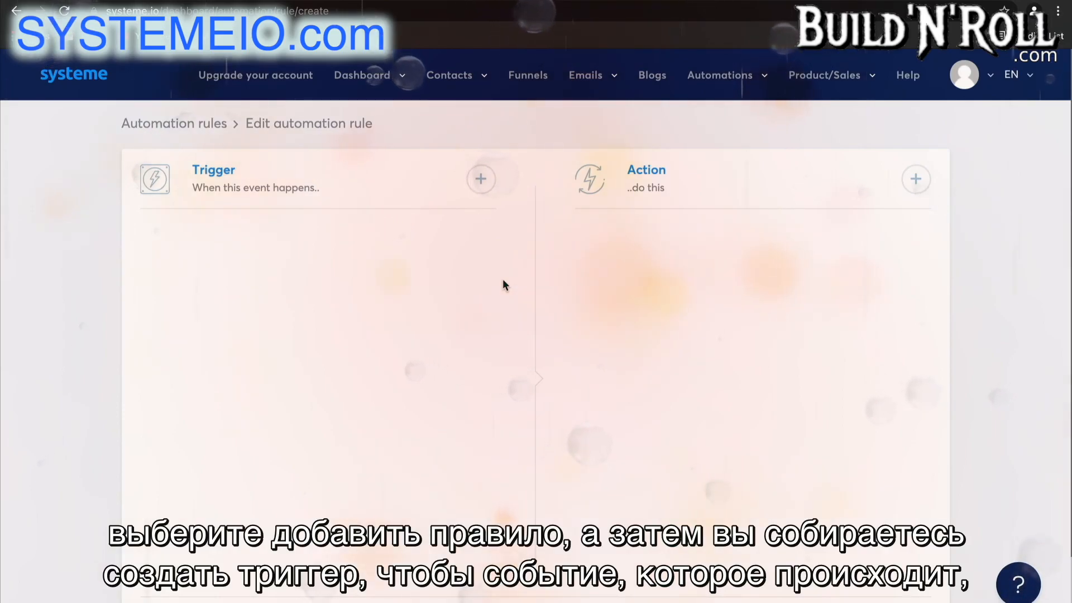
pyautogui.click(479, 179)
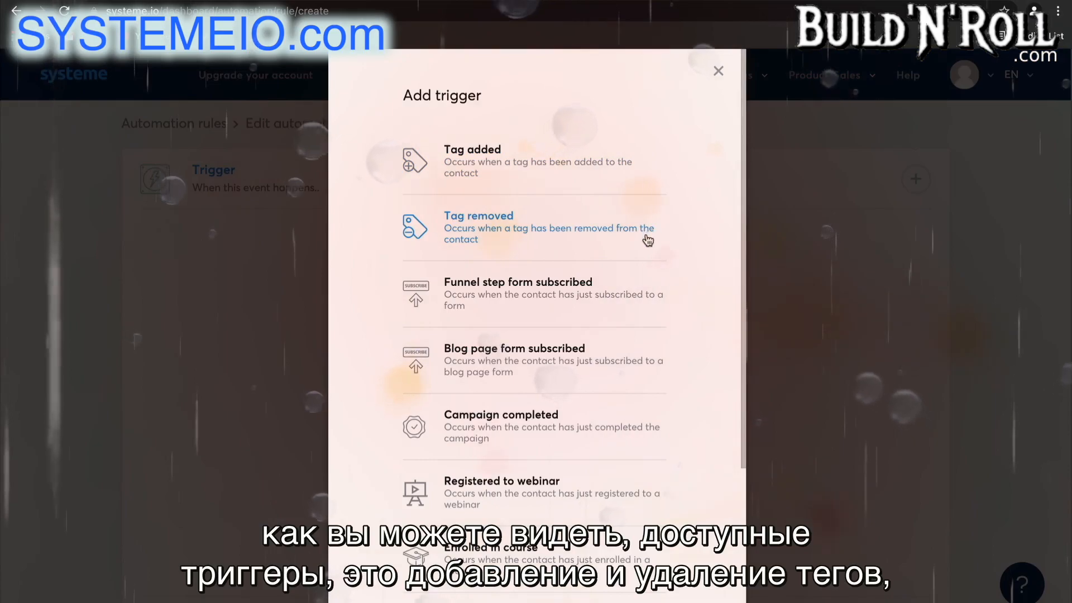
pyautogui.scroll(-2, 648, 235)
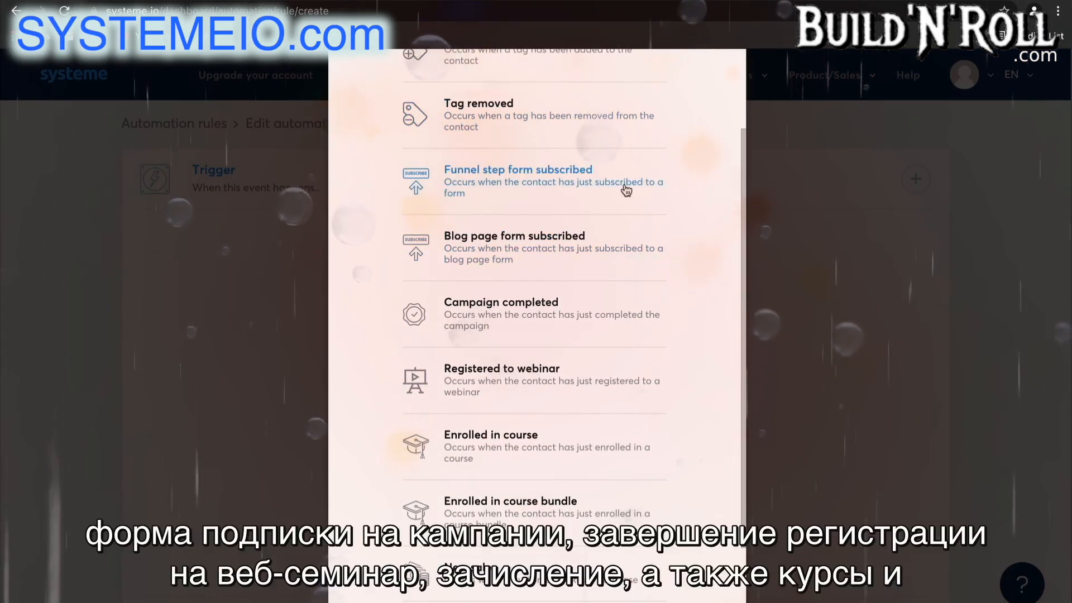
pyautogui.scroll(-1, 631, 313)
pyautogui.scroll(-1, 634, 314)
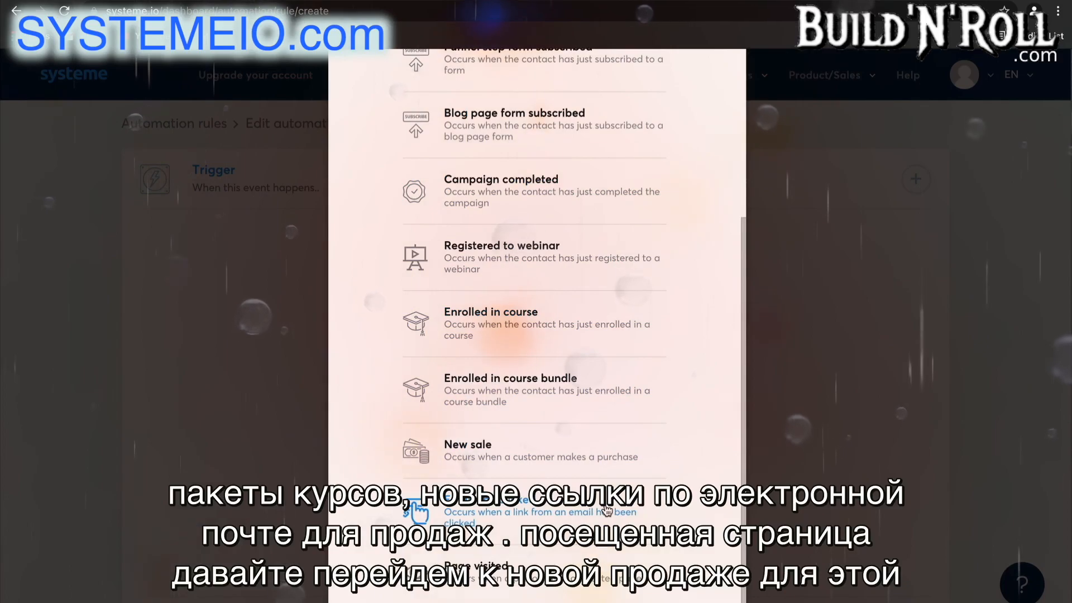
pyautogui.click(607, 462)
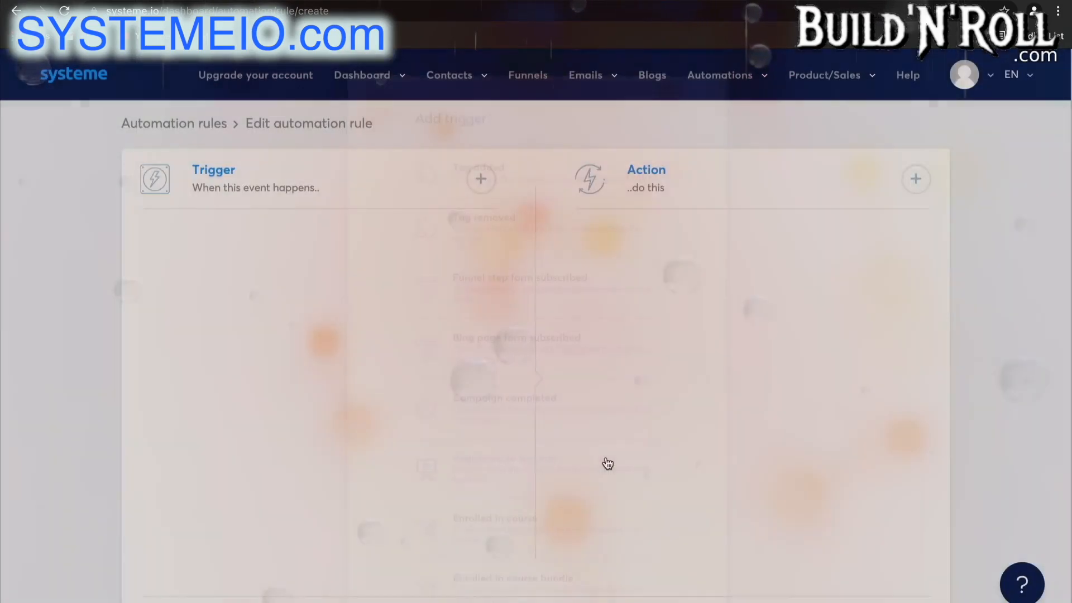
# Set the New sale trigger's funnel to Sales Funnel and its funnel step to Order Form.
pyautogui.click(397, 312)
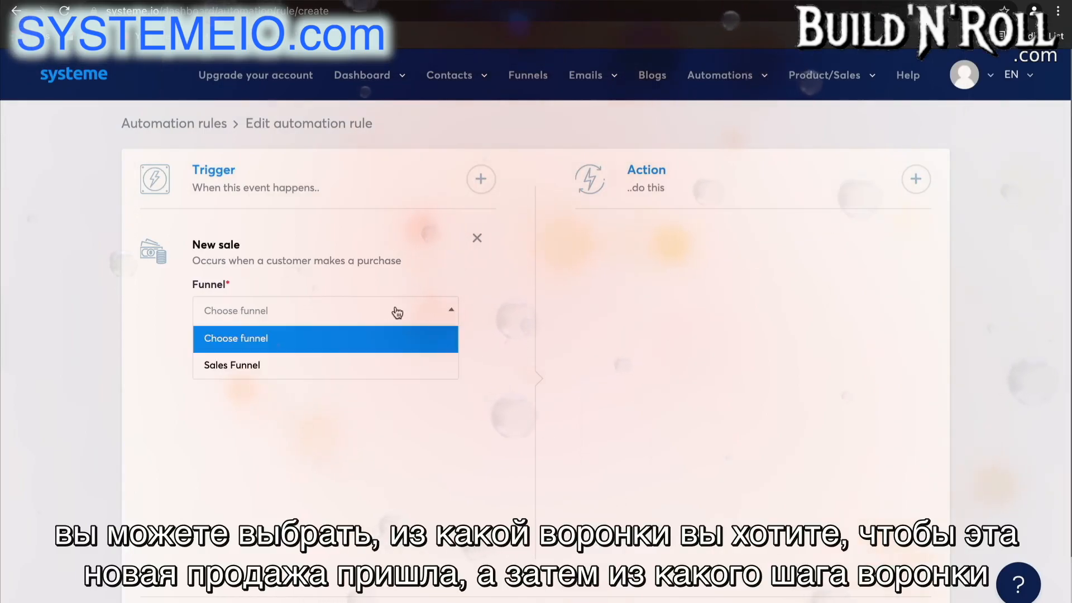
pyautogui.click(394, 373)
pyautogui.click(370, 382)
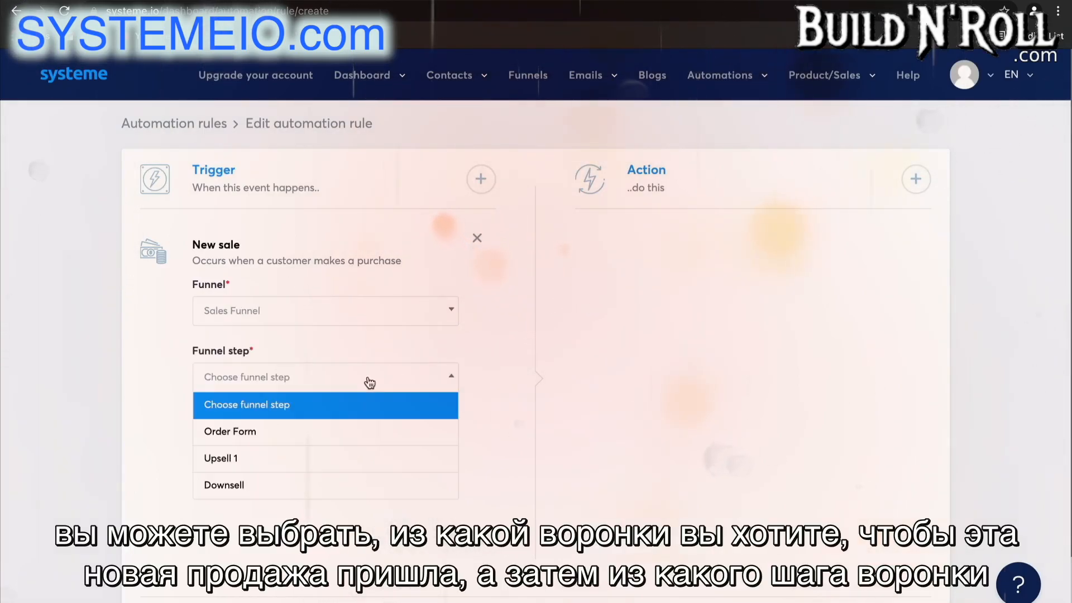
pyautogui.click(355, 430)
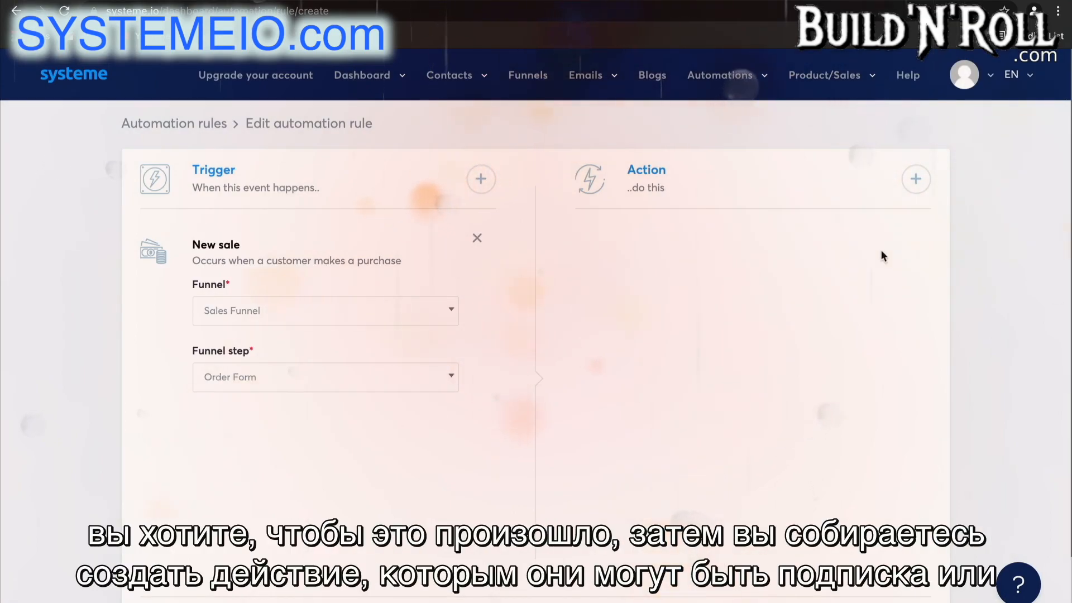
# Add a Subscribe to campaign action to the rule, using the 5 day coaching course campaign.
pyautogui.click(916, 180)
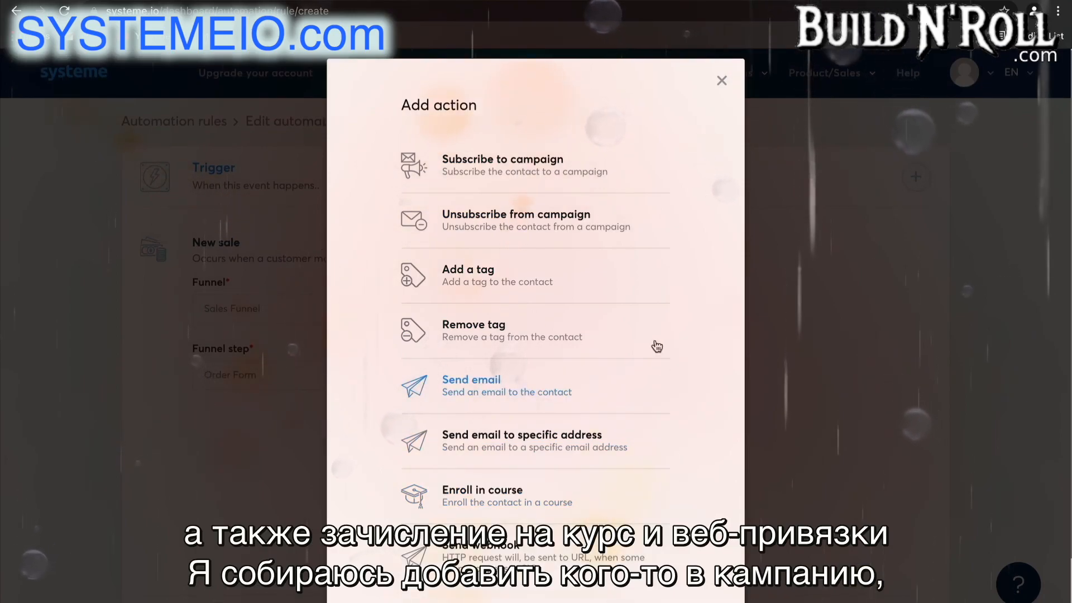
pyautogui.click(612, 187)
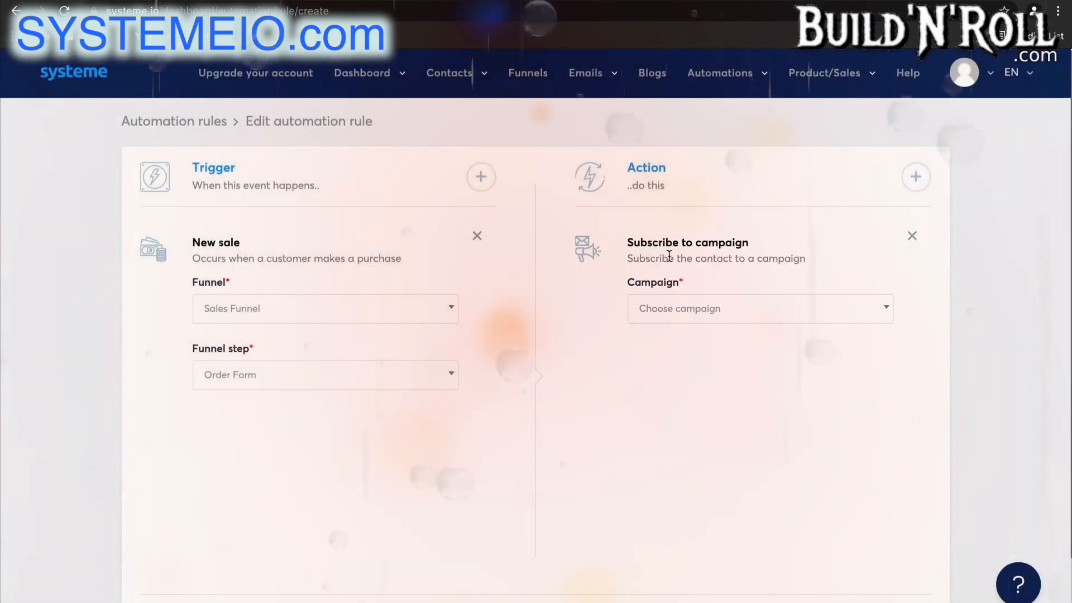
pyautogui.click(675, 308)
pyautogui.click(691, 364)
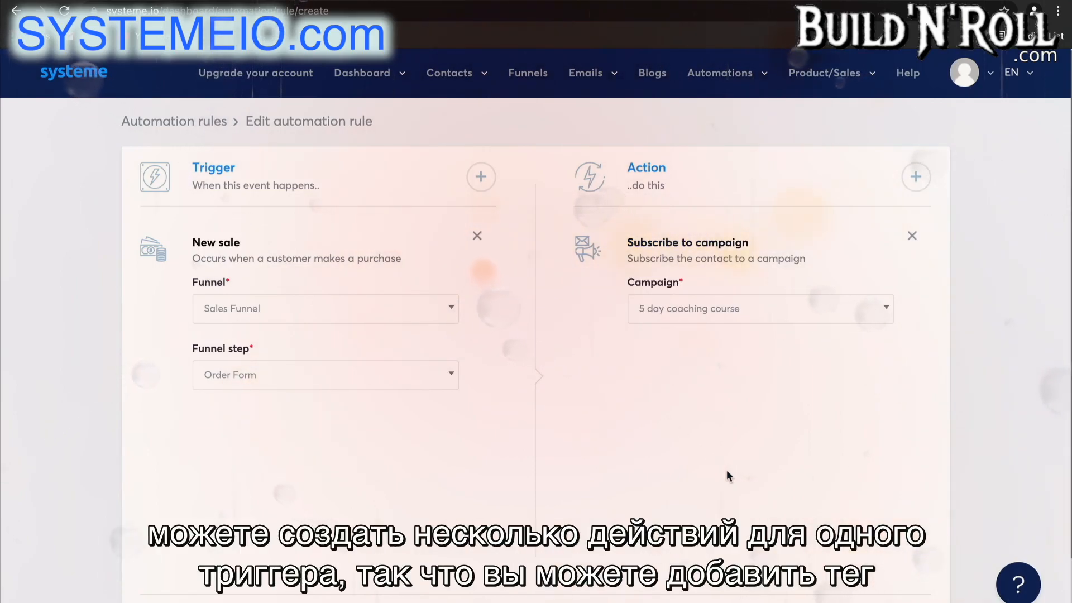
# Add an action that applies the Blog - leads tag and another that sends an email to a specific address.
pyautogui.click(917, 177)
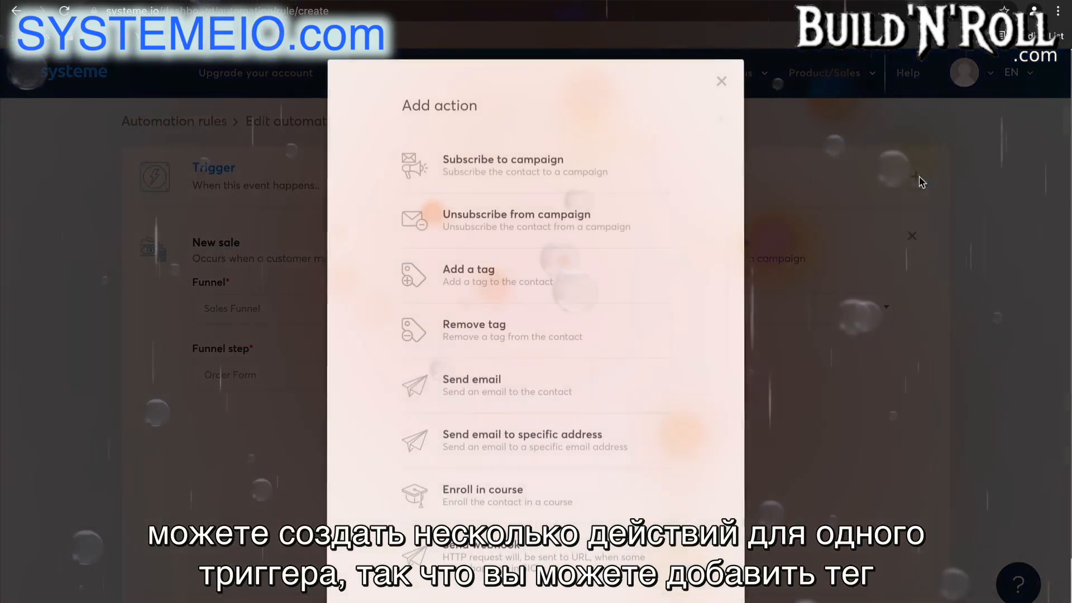
pyautogui.click(568, 287)
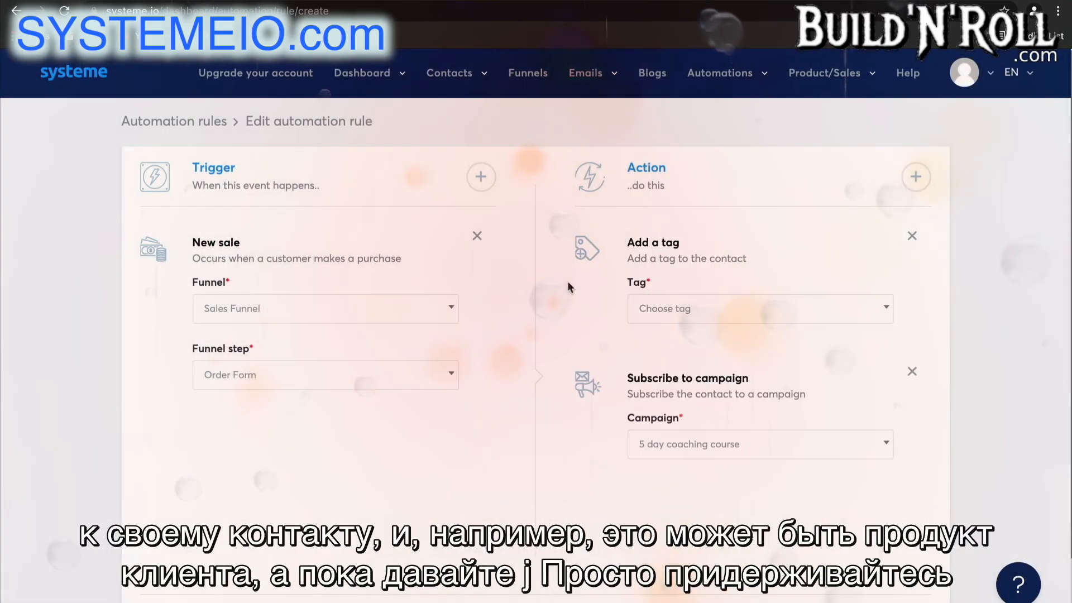
pyautogui.click(673, 310)
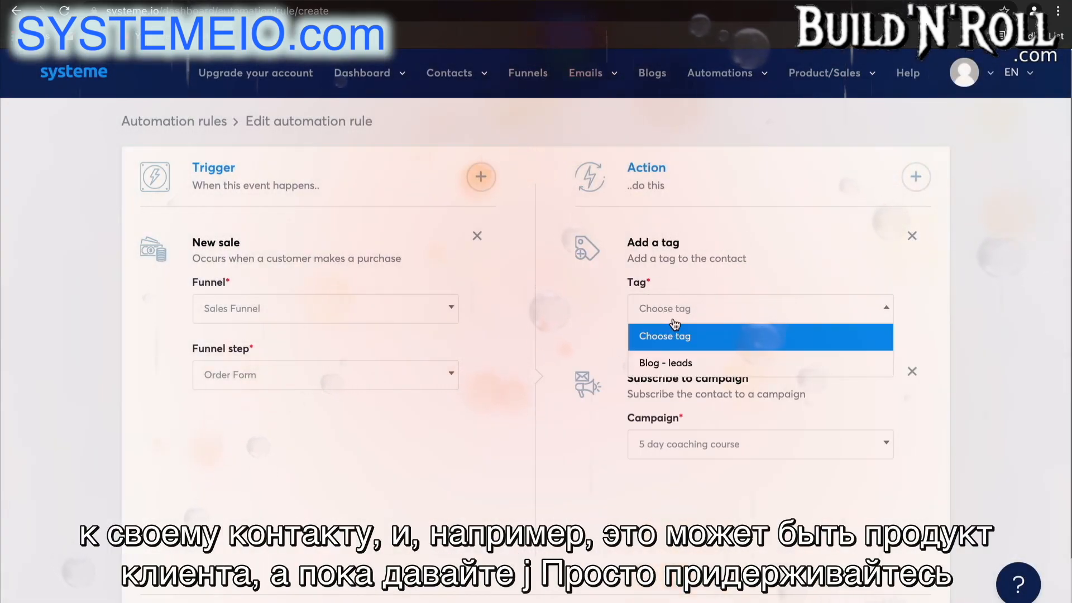
pyautogui.click(674, 370)
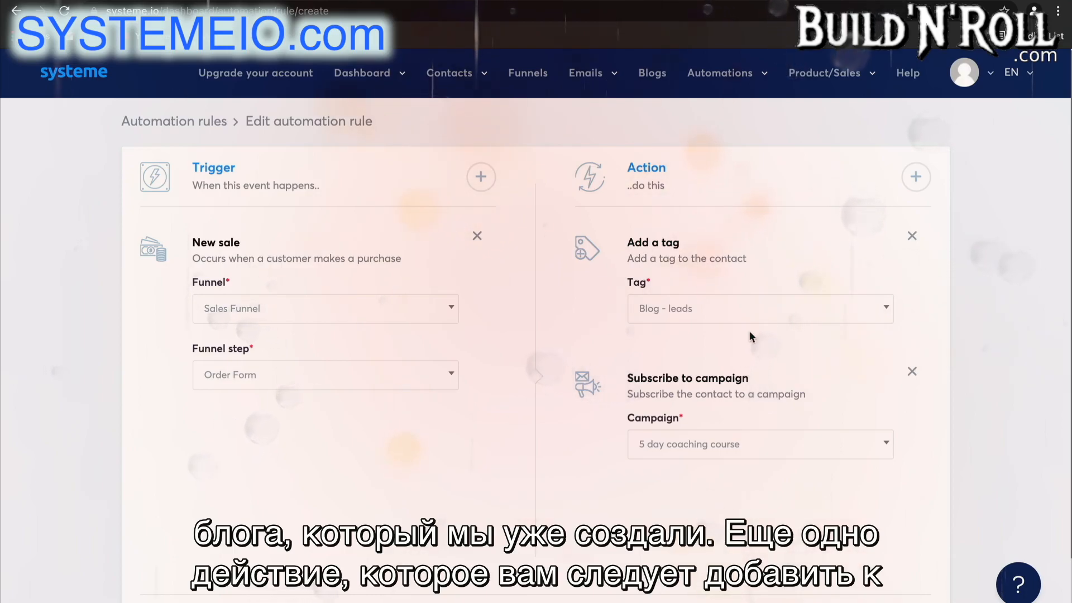
pyautogui.click(916, 177)
pyautogui.click(569, 442)
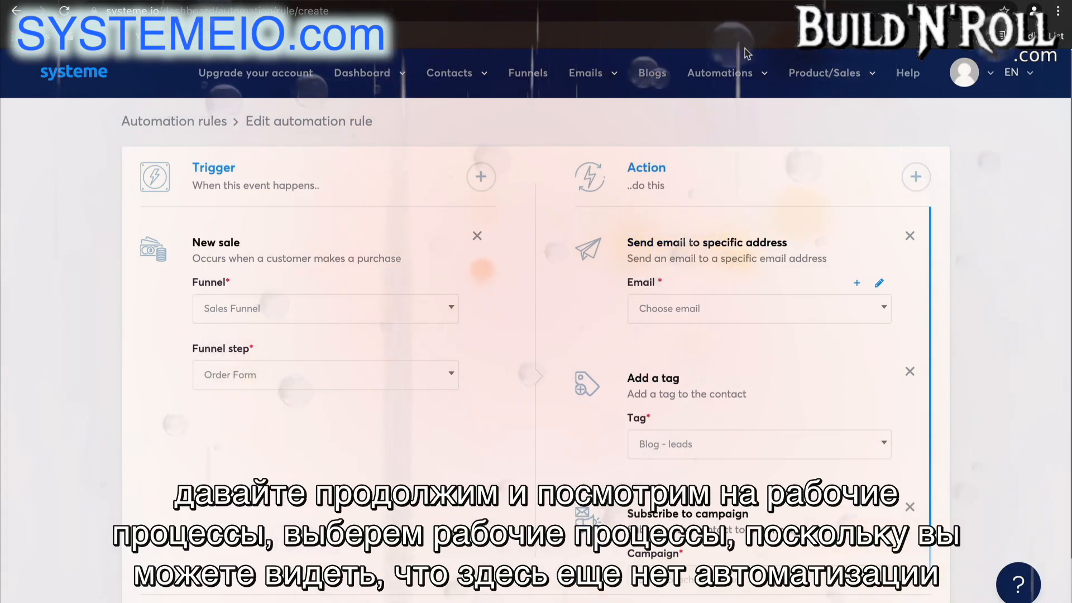
# Create a new automation workflow named "Workflow 1".
pyautogui.moveTo(721, 76)
pyautogui.click(726, 128)
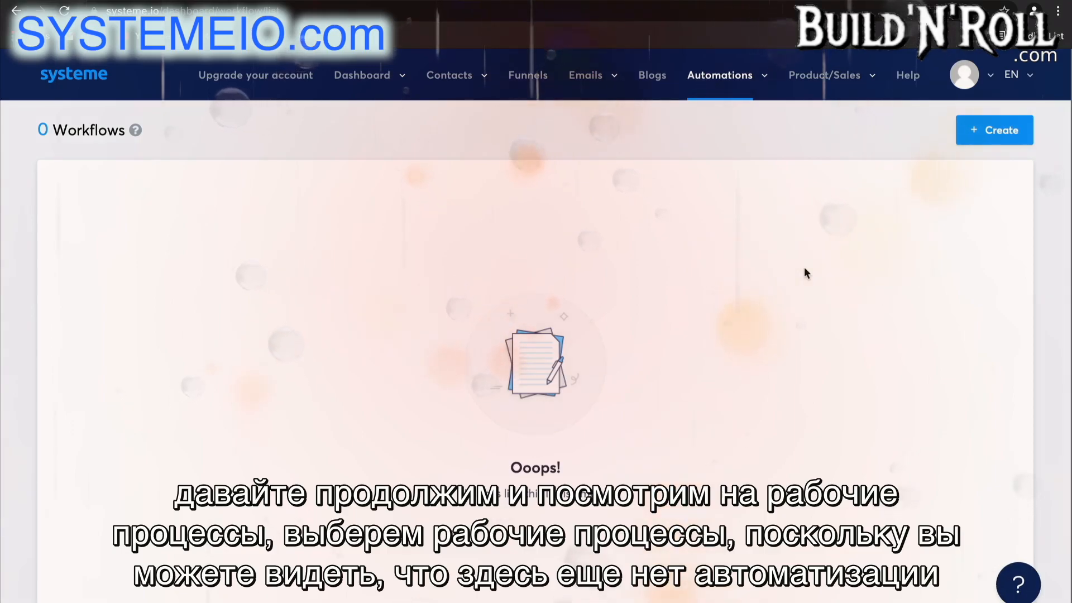
pyautogui.click(1002, 132)
pyautogui.click(566, 246)
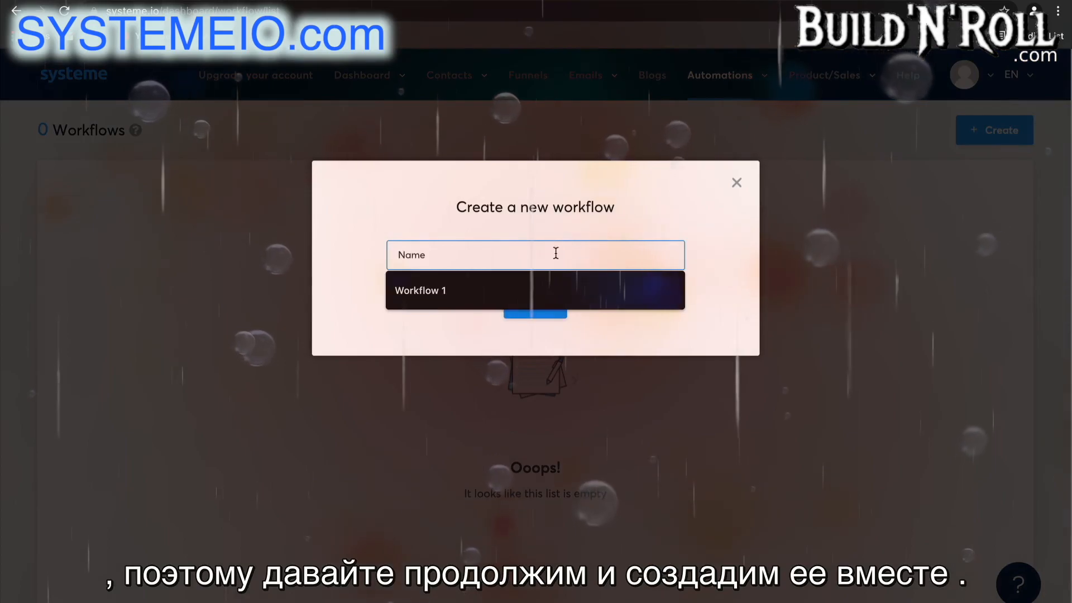
pyautogui.click(472, 294)
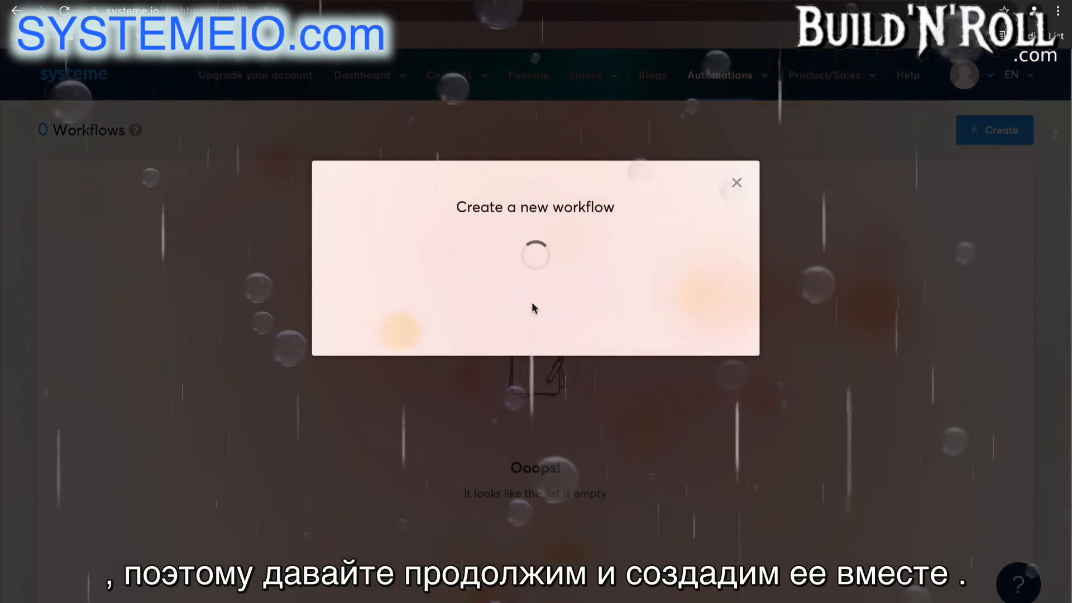
pyautogui.click(533, 304)
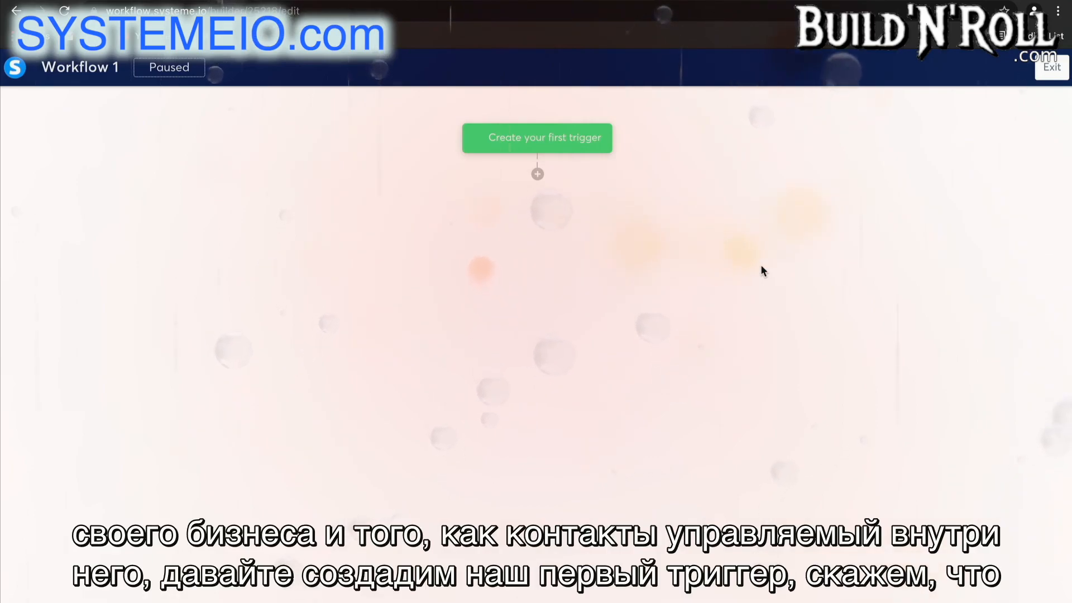
# Create the workflow's first trigger as Funnel form subscribed, using the Squeeze page of Test Funnel.
pyautogui.click(587, 141)
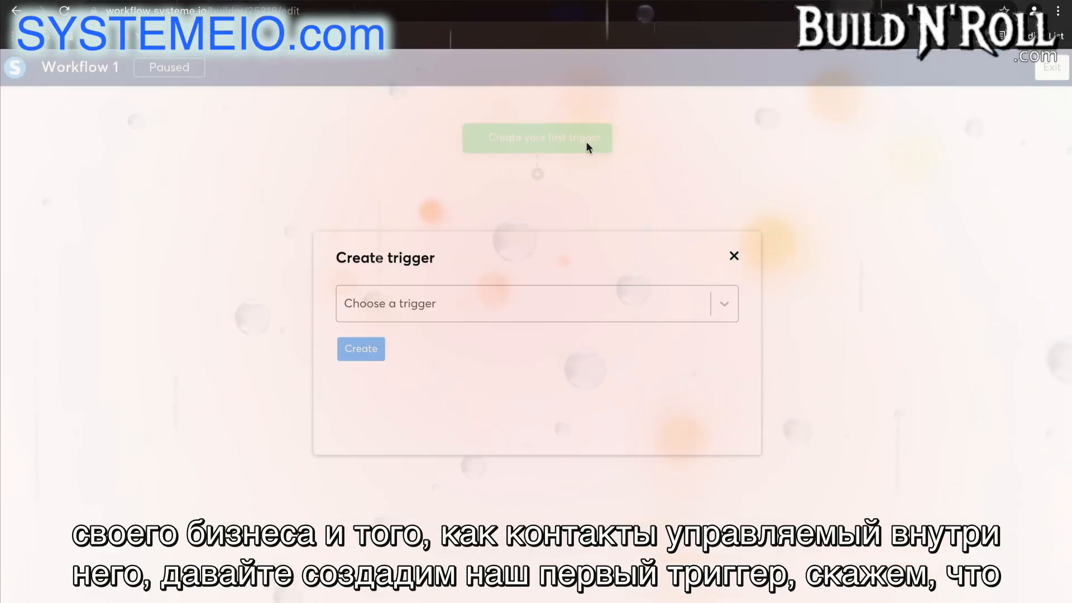
pyautogui.click(528, 302)
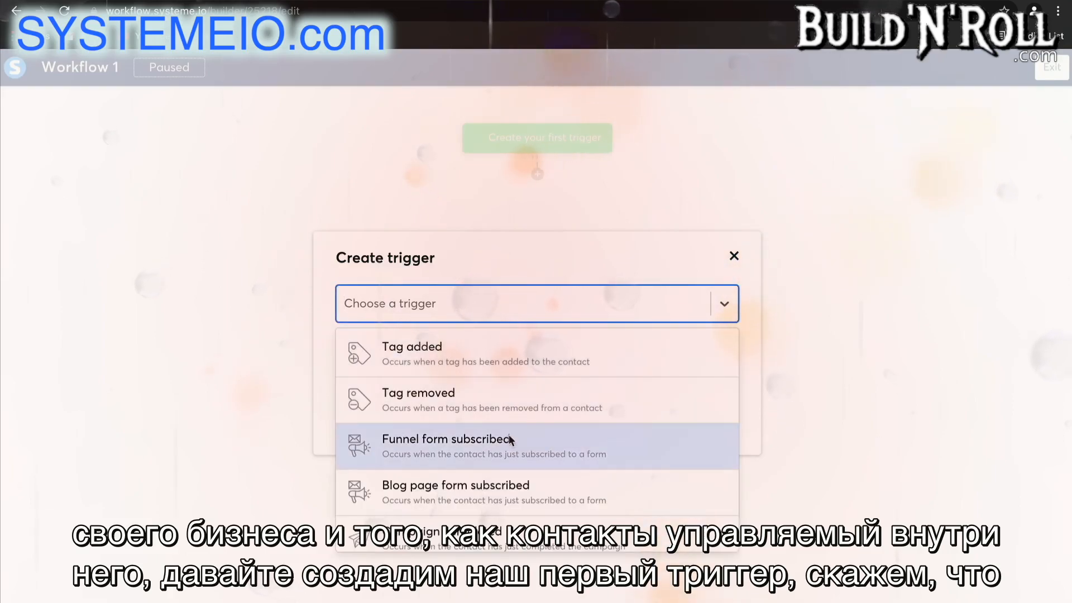
pyautogui.click(508, 448)
pyautogui.click(471, 363)
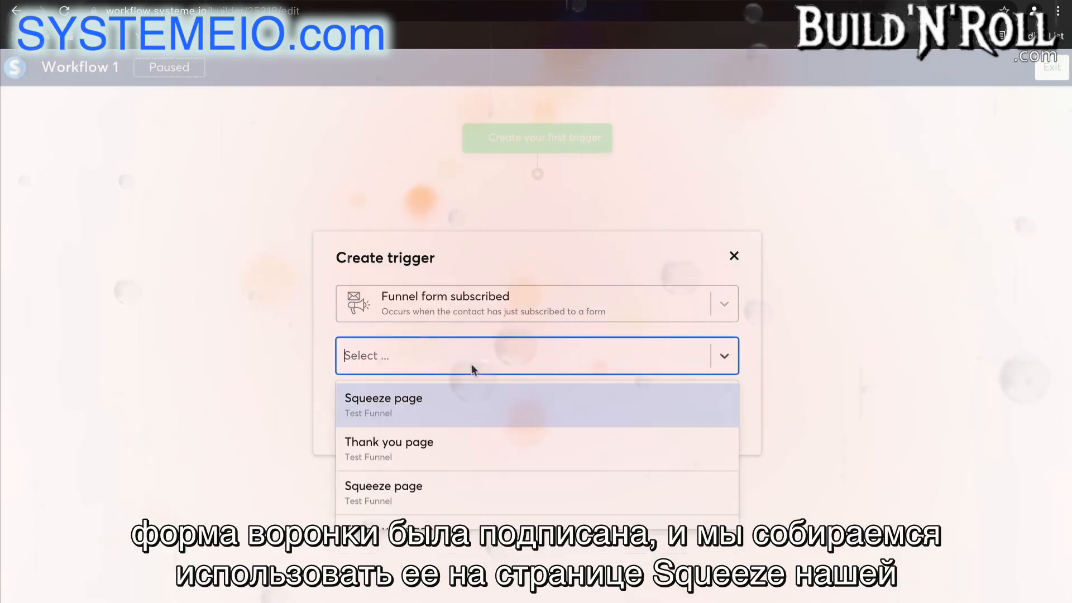
pyautogui.scroll(-1, 474, 448)
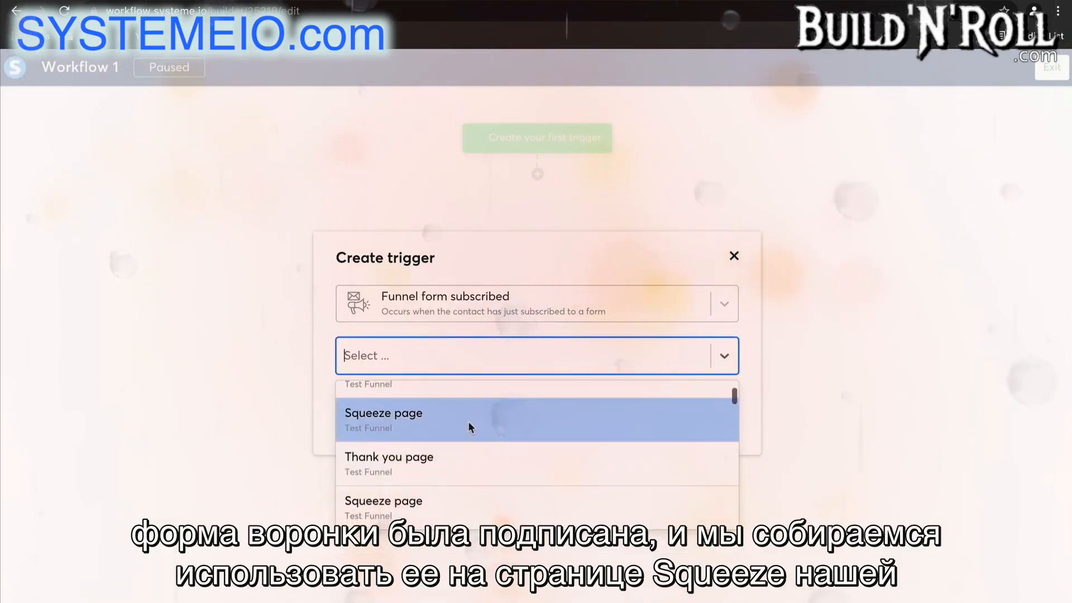
pyautogui.click(468, 422)
pyautogui.click(370, 412)
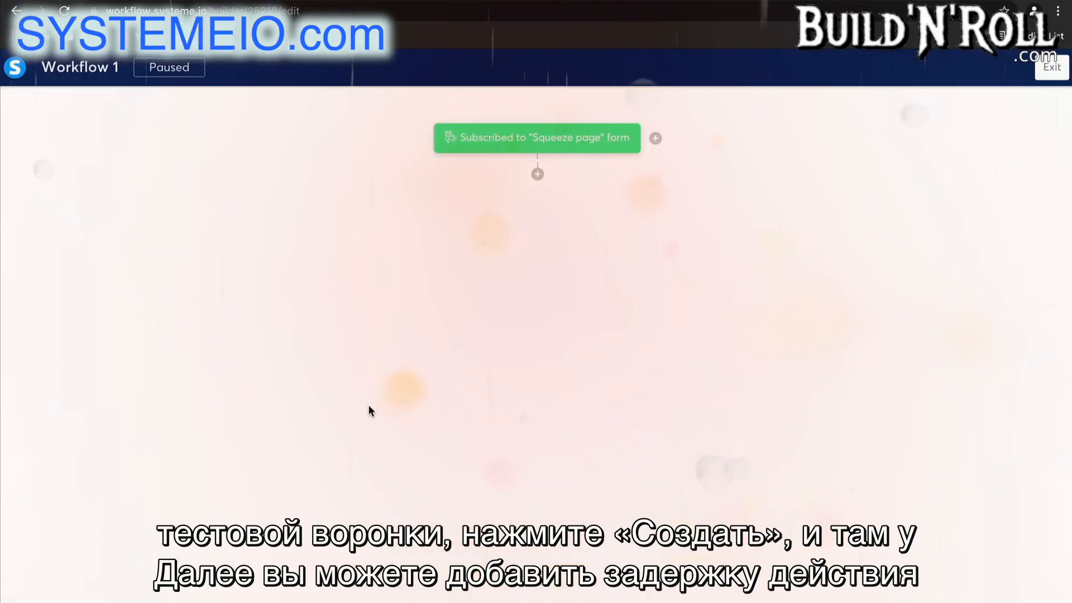
# Add a delay of 3 days below the workflow's trigger.
pyautogui.click(538, 174)
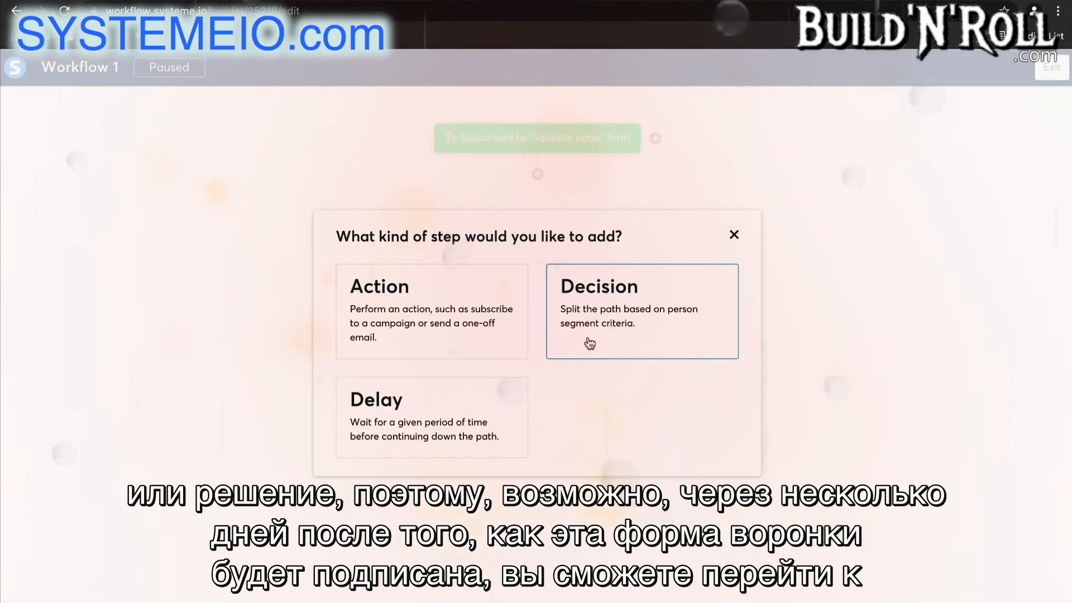
pyautogui.click(478, 400)
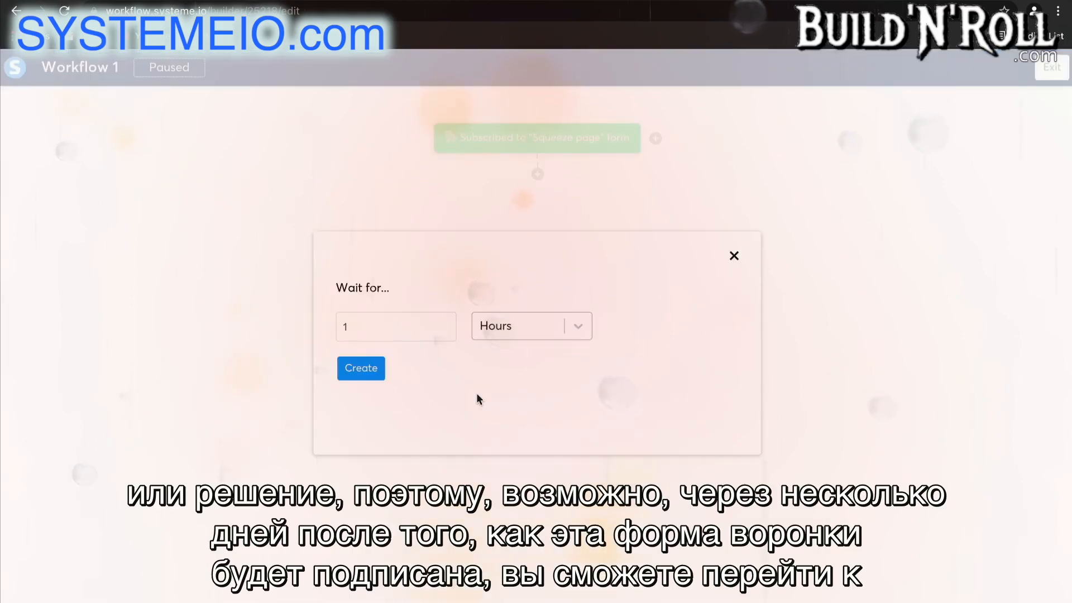
pyautogui.click(415, 324)
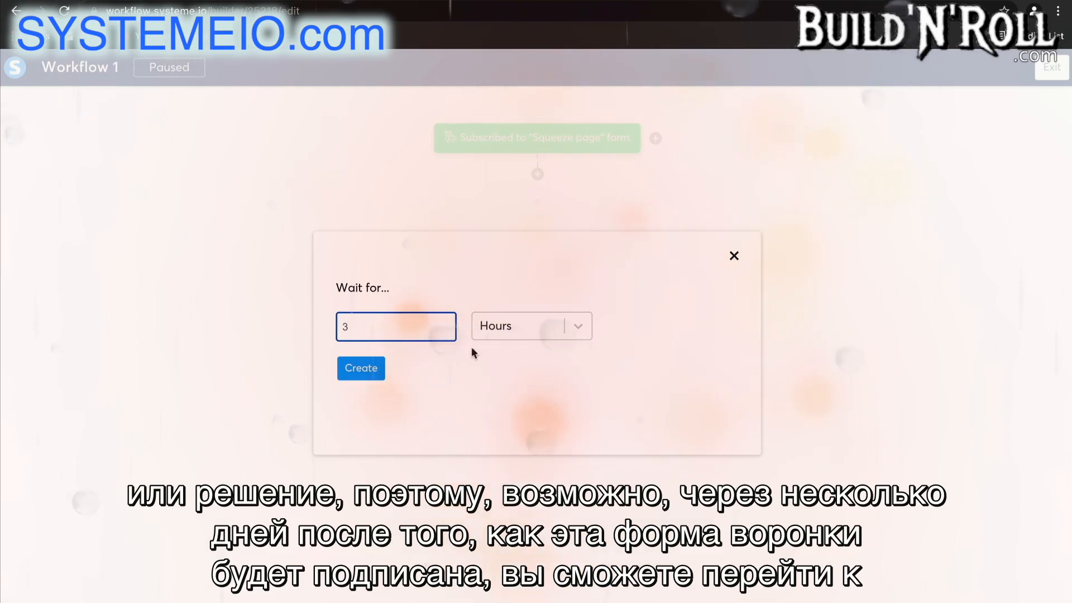
pyautogui.click(500, 330)
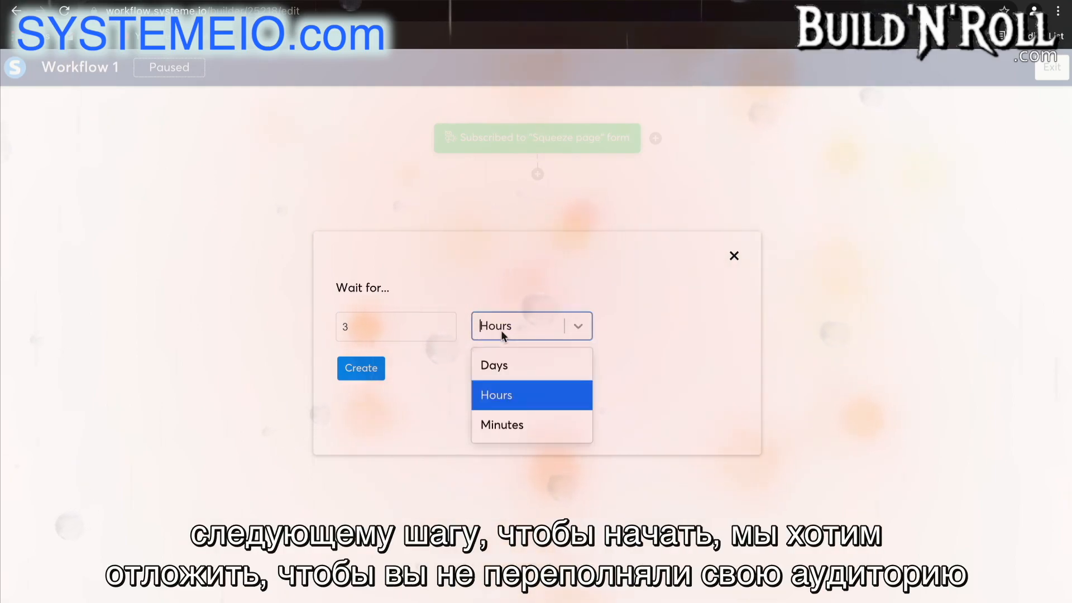
pyautogui.click(501, 366)
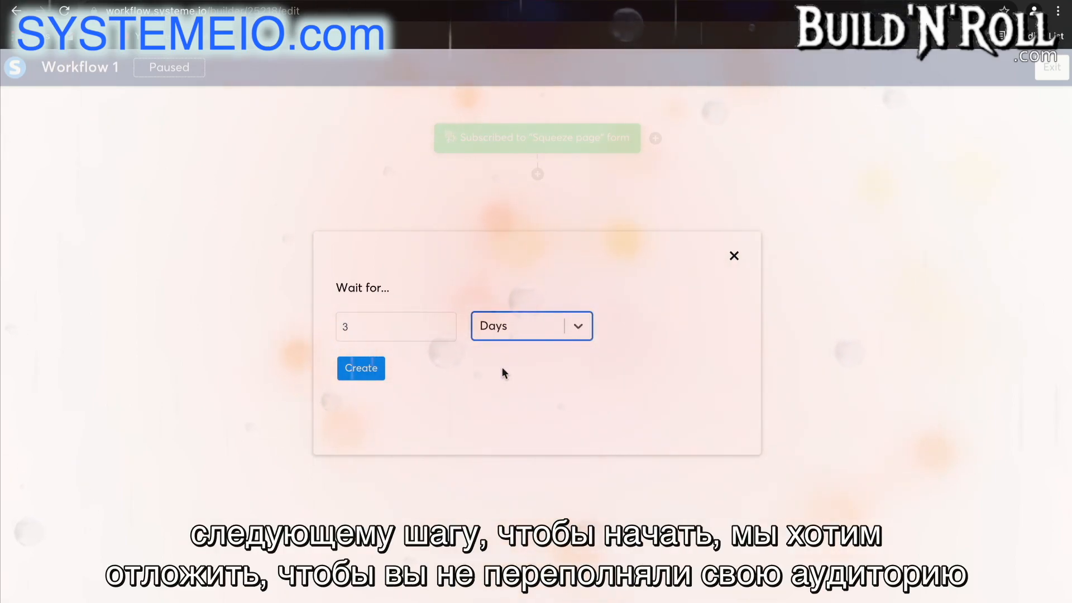
pyautogui.click(361, 371)
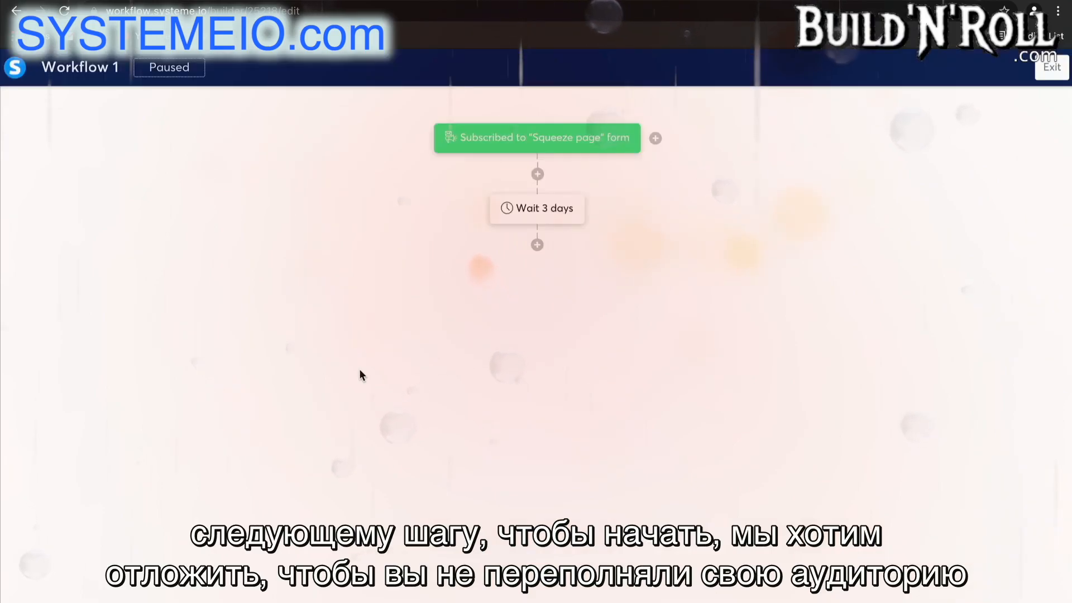
# Add a Subscribe to campaign action after the delay, using the 5 day coaching course campaign.
pyautogui.click(538, 245)
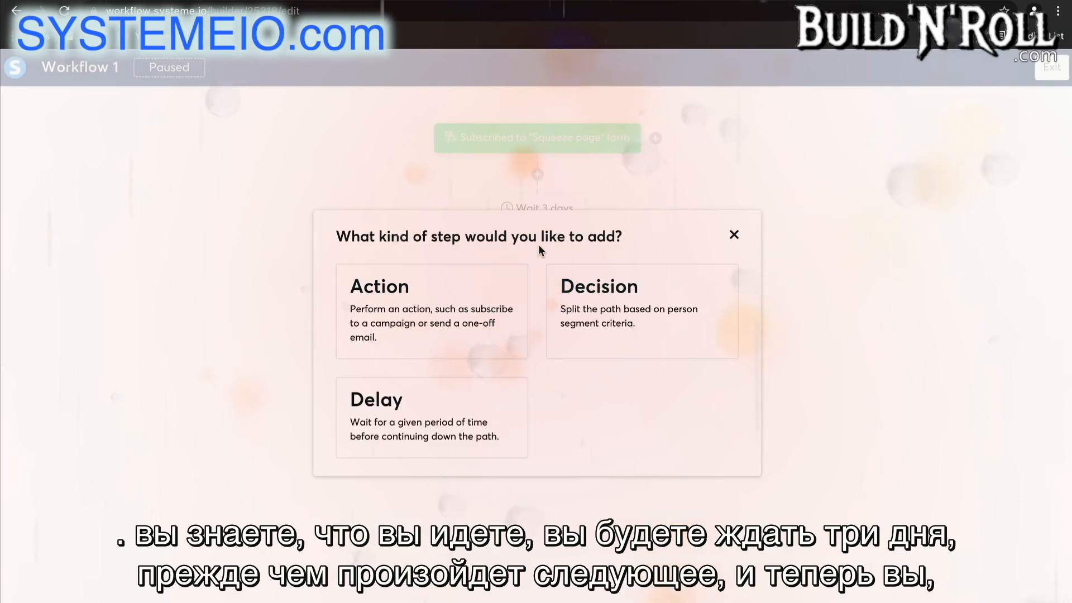
pyautogui.click(474, 306)
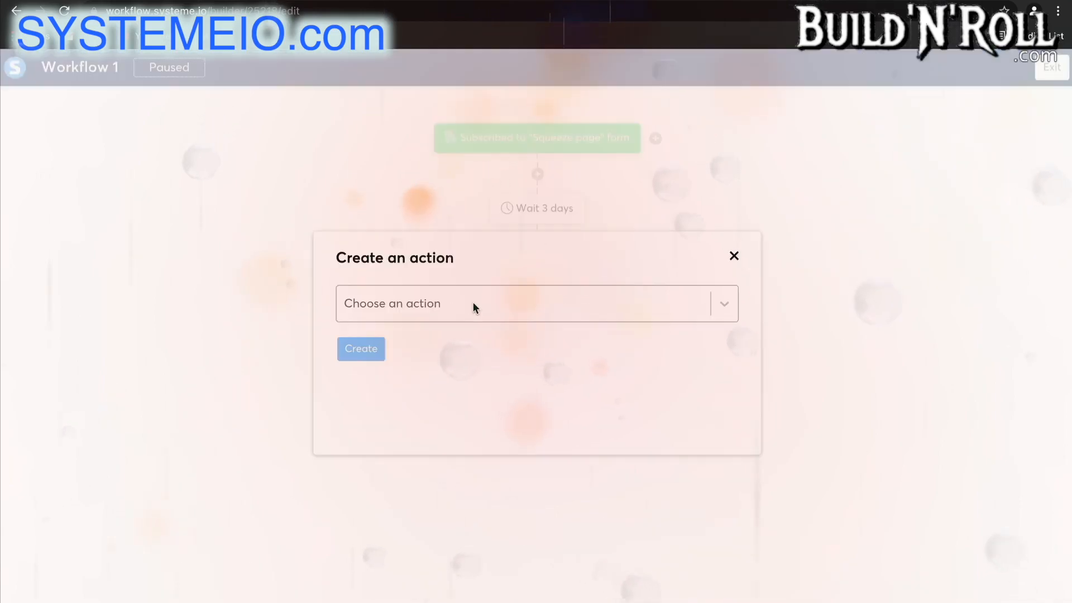
pyautogui.click(474, 310)
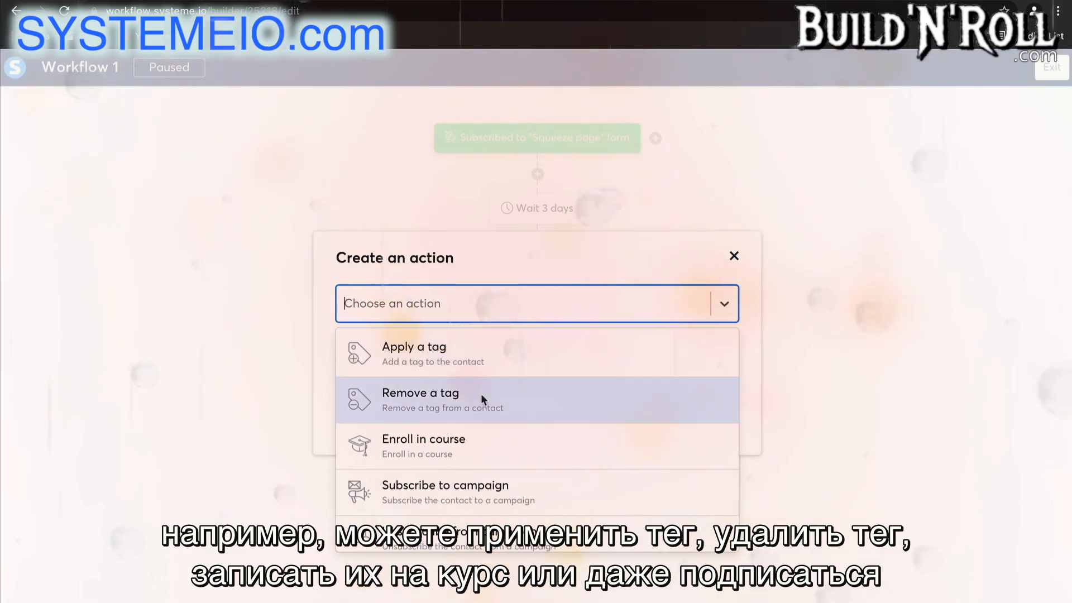
pyautogui.scroll(-3, 484, 443)
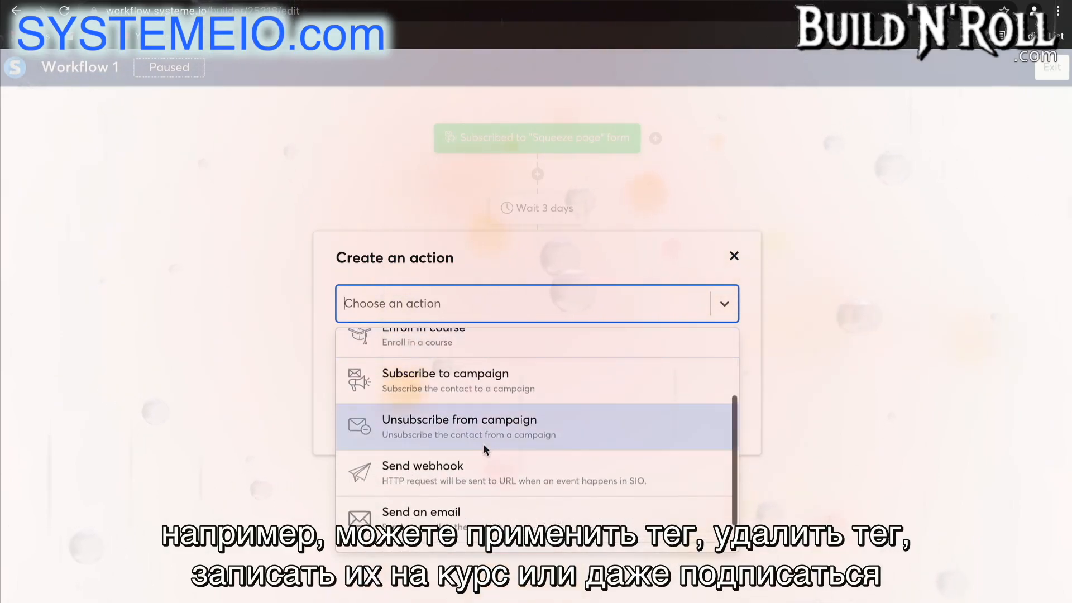
pyautogui.click(497, 387)
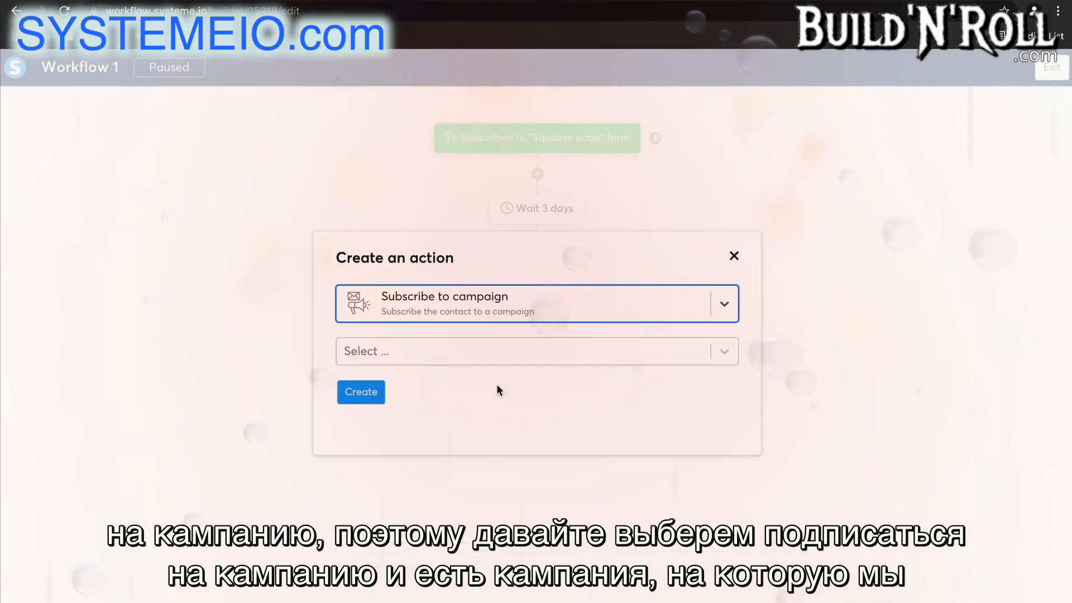
pyautogui.click(408, 352)
pyautogui.click(418, 389)
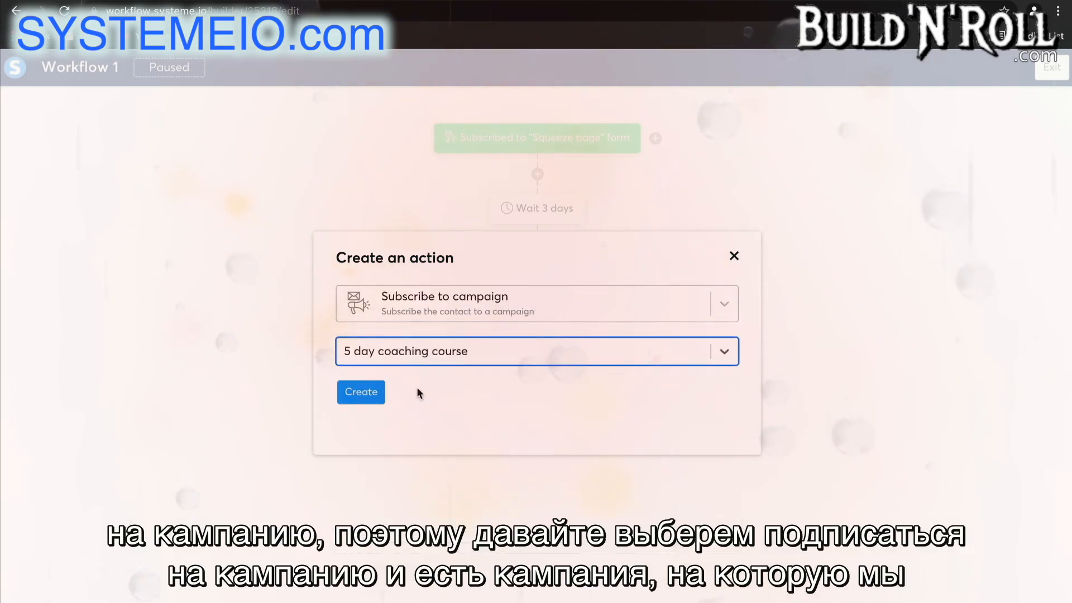
pyautogui.click(352, 397)
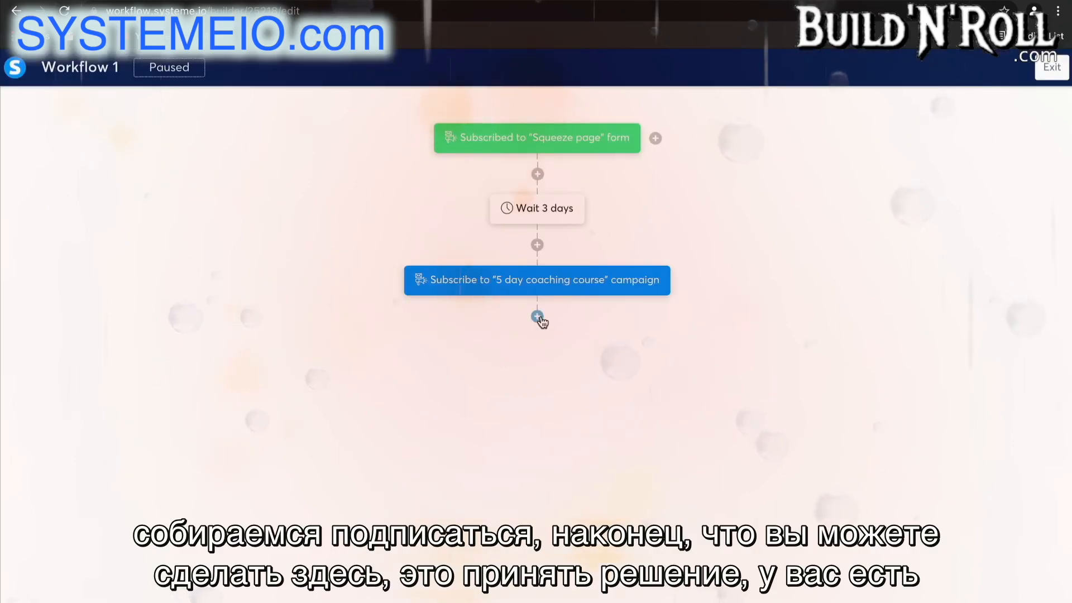
# Start a decision step below the campaign action, with a Tag condition for contacts tagged with Blog - leads.
pyautogui.click(537, 317)
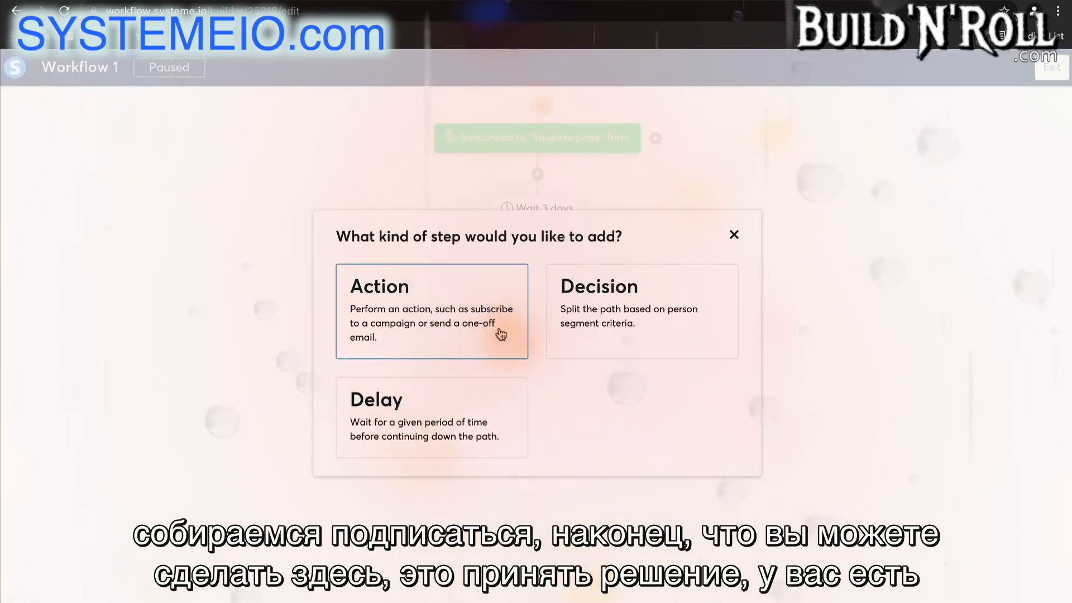
pyautogui.click(615, 331)
pyautogui.click(392, 258)
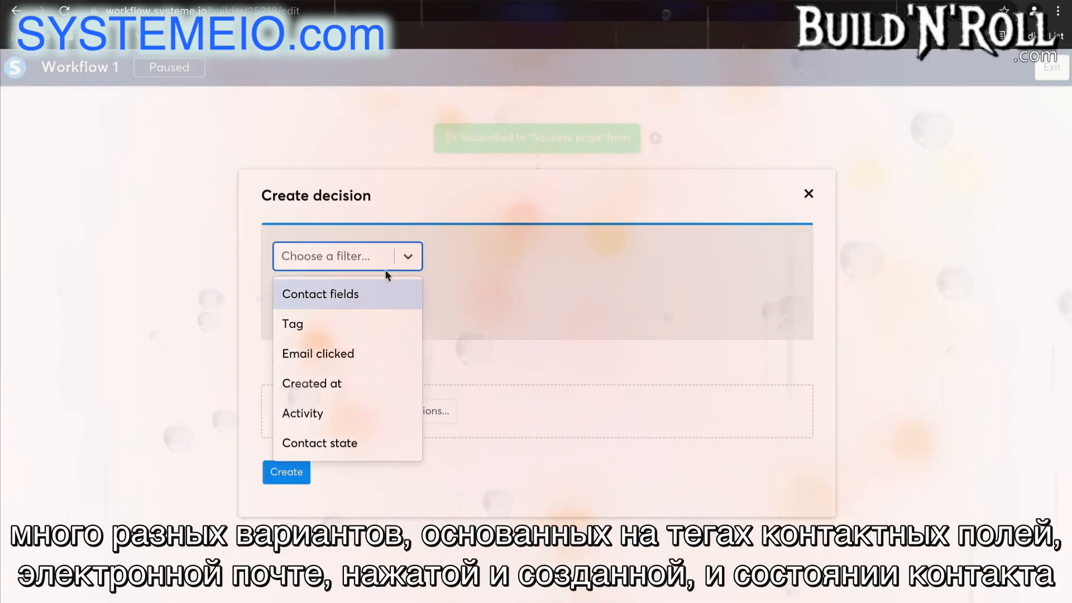
pyautogui.click(356, 330)
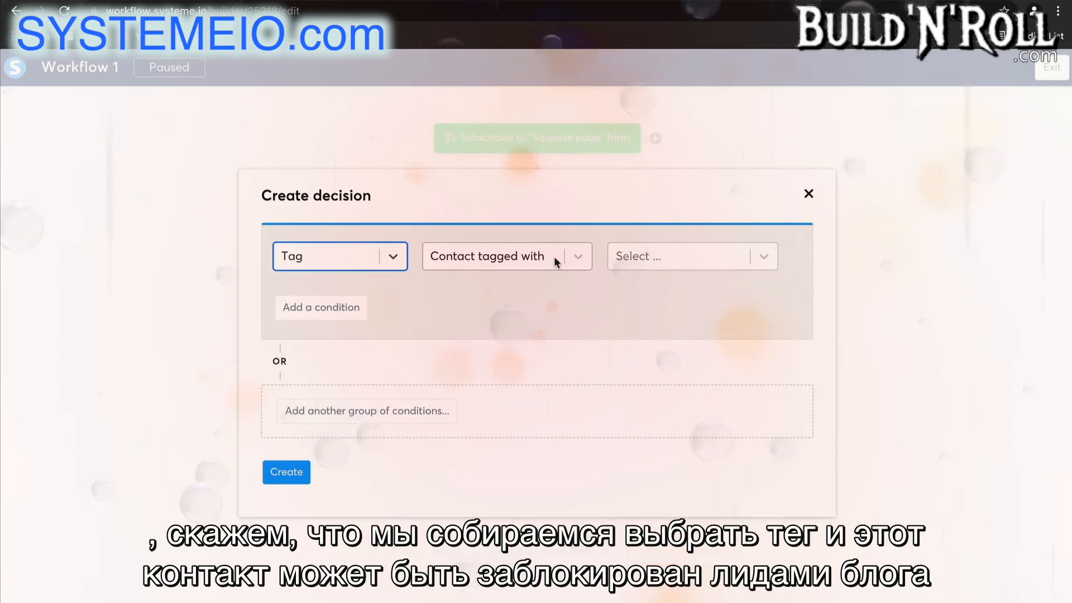
pyautogui.click(652, 261)
pyautogui.click(651, 300)
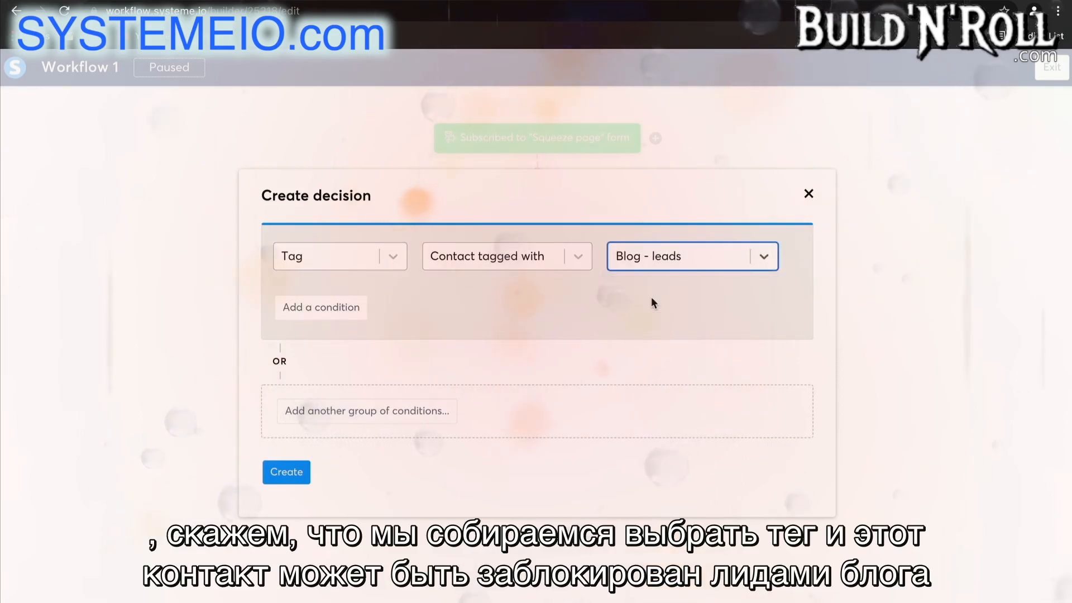
# Add a second Tag condition for contacts not tagged with Blog - leads and create the decision.
pyautogui.click(340, 307)
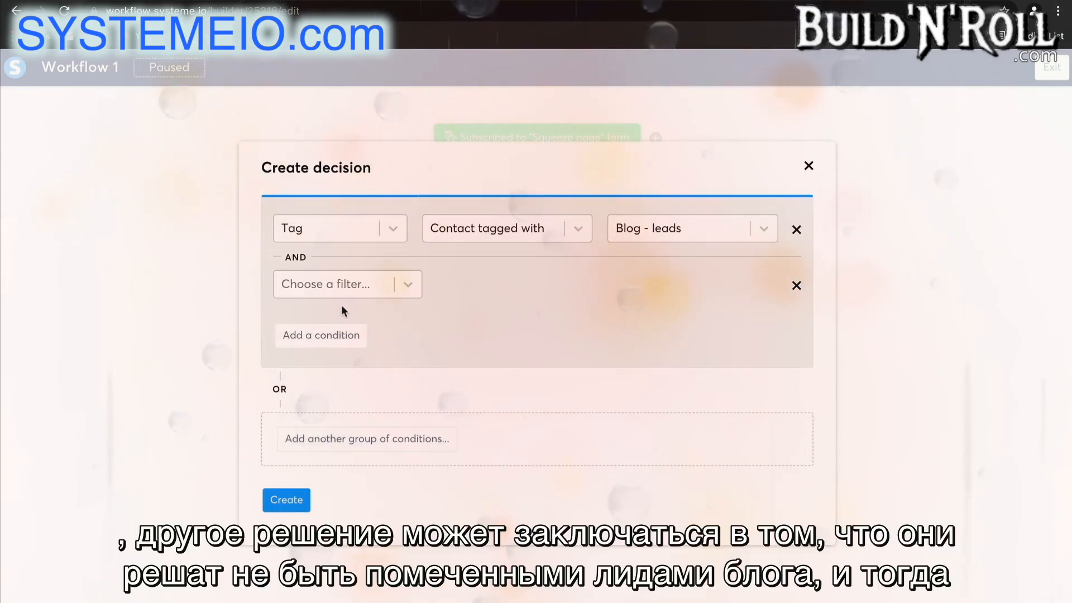
pyautogui.click(354, 287)
pyautogui.click(343, 349)
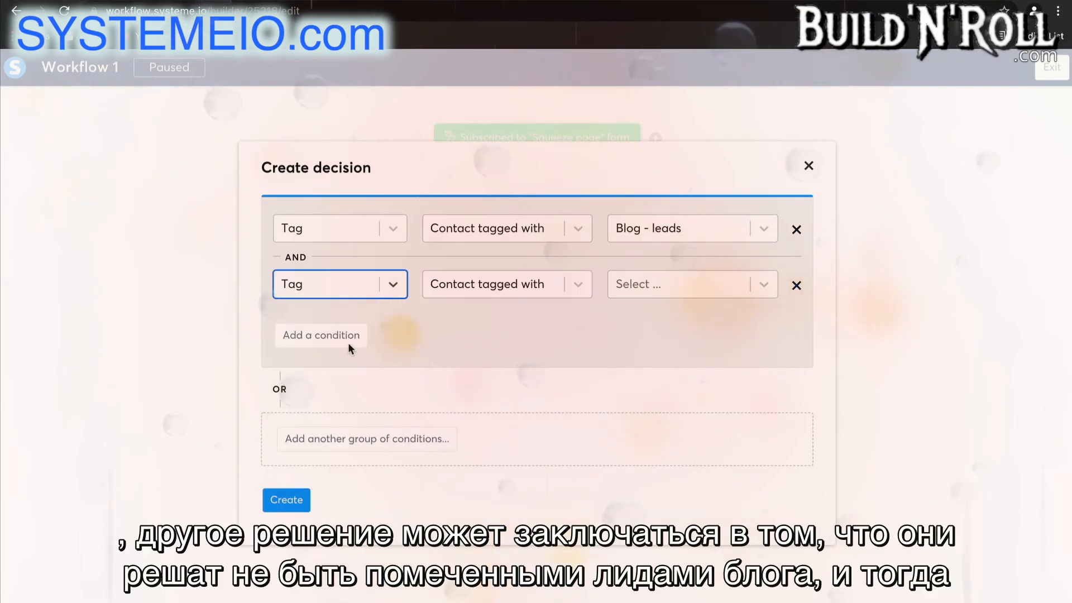
pyautogui.click(493, 286)
pyautogui.click(489, 352)
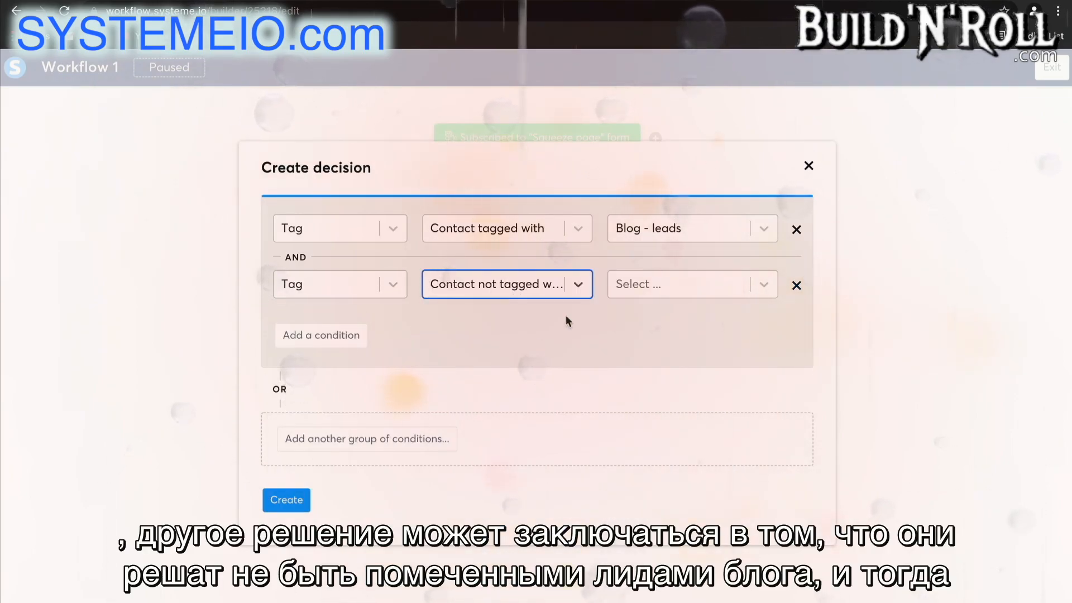
pyautogui.click(633, 289)
pyautogui.click(638, 326)
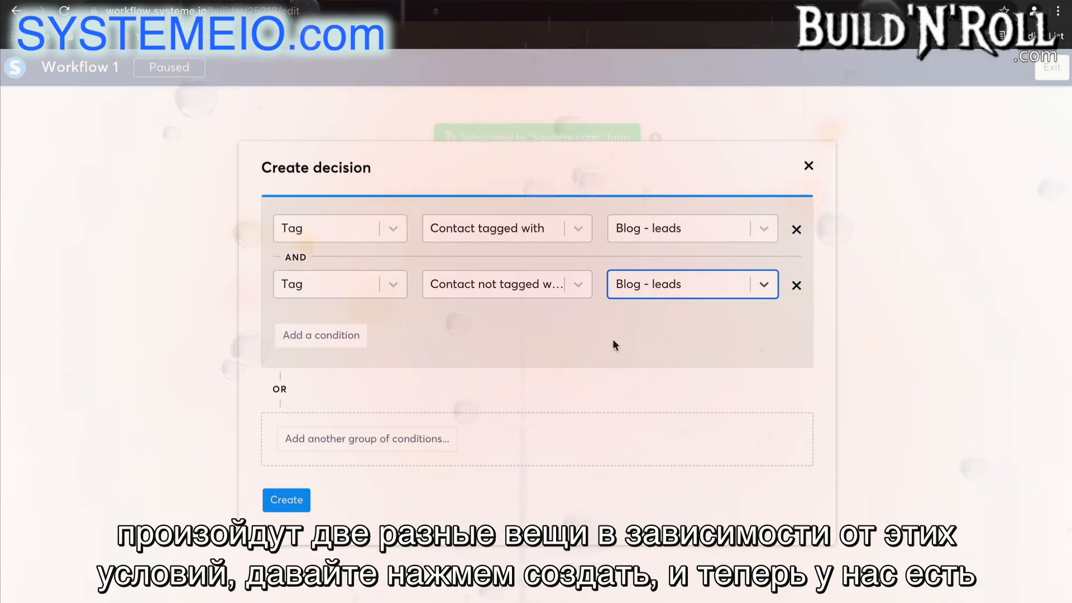
pyautogui.click(295, 501)
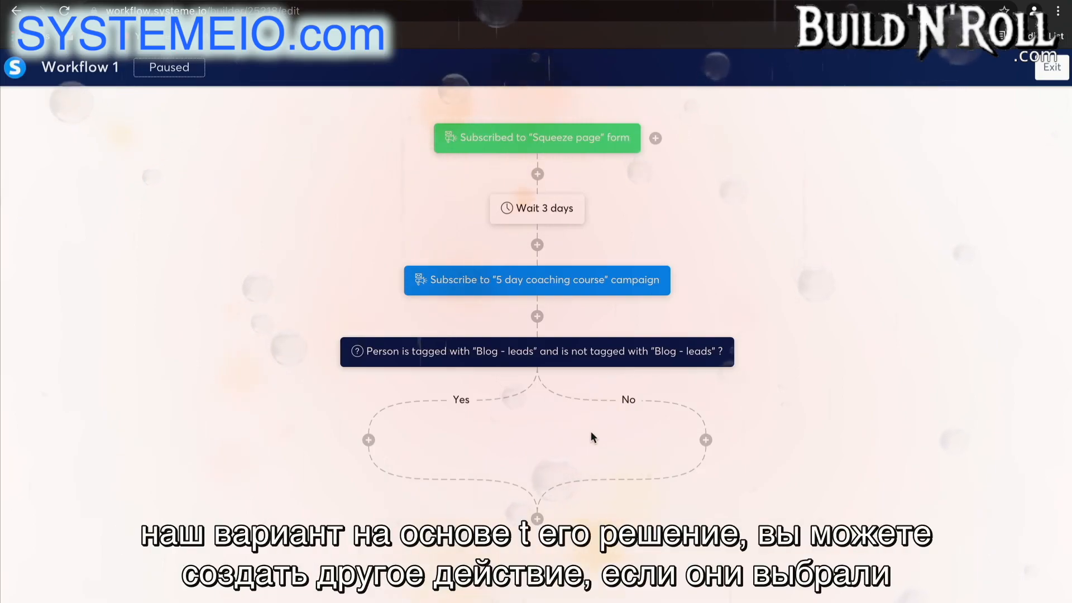
# Add an Unsubscribe from campaign action for 5 day coaching course to the decision's Yes branch.
pyautogui.click(369, 440)
pyautogui.click(396, 324)
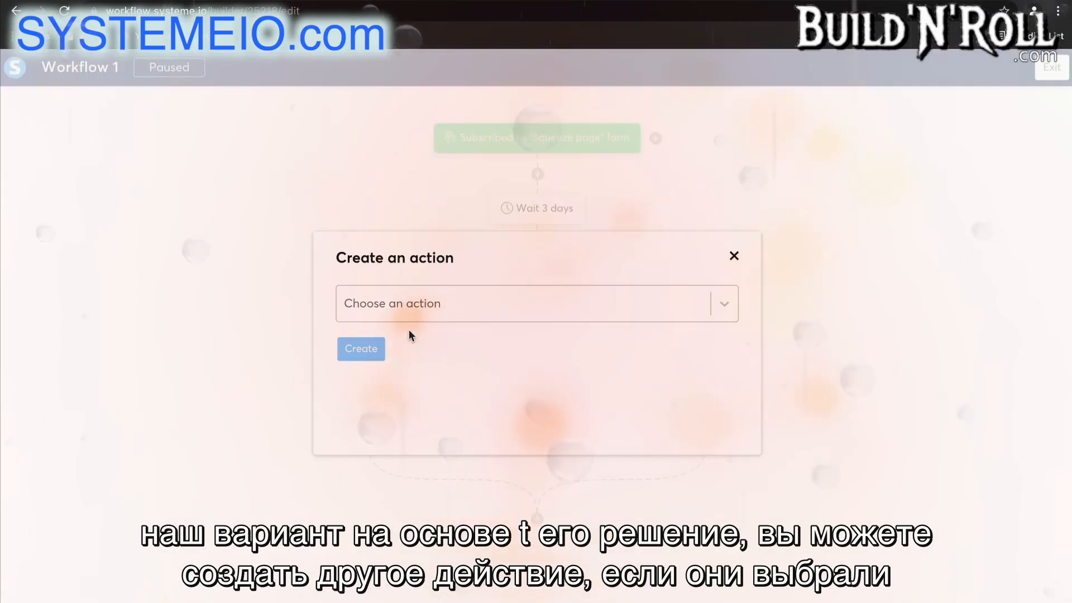
pyautogui.click(400, 301)
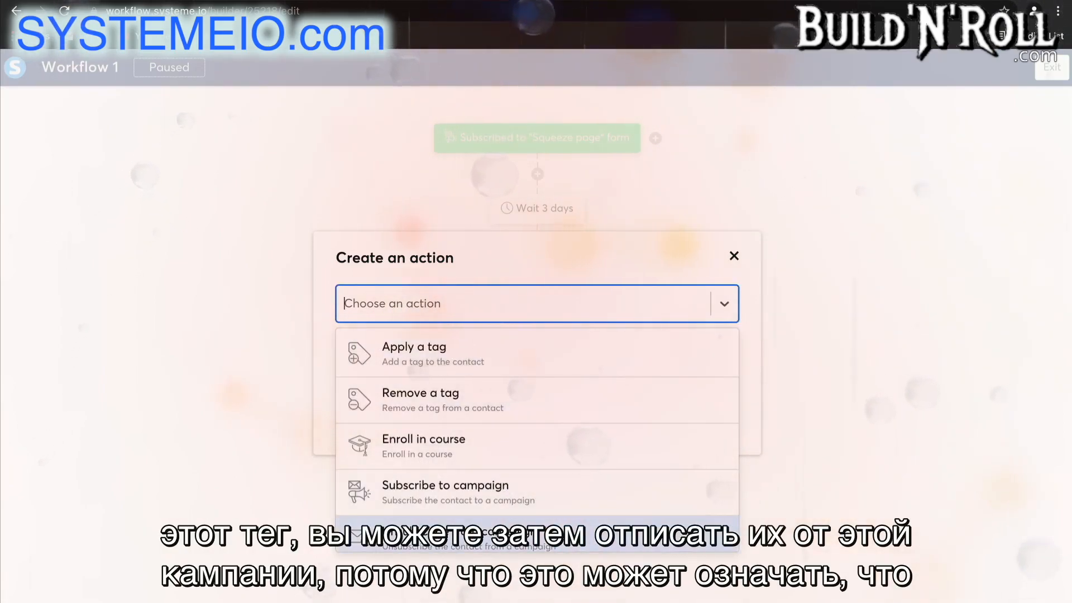
pyautogui.click(435, 535)
pyautogui.click(492, 352)
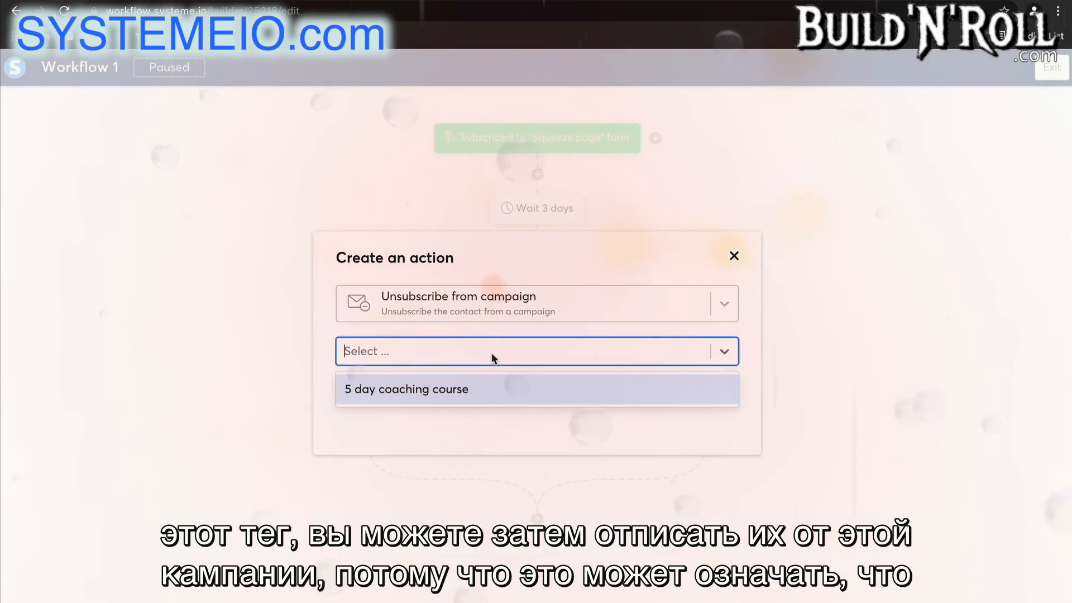
pyautogui.click(478, 388)
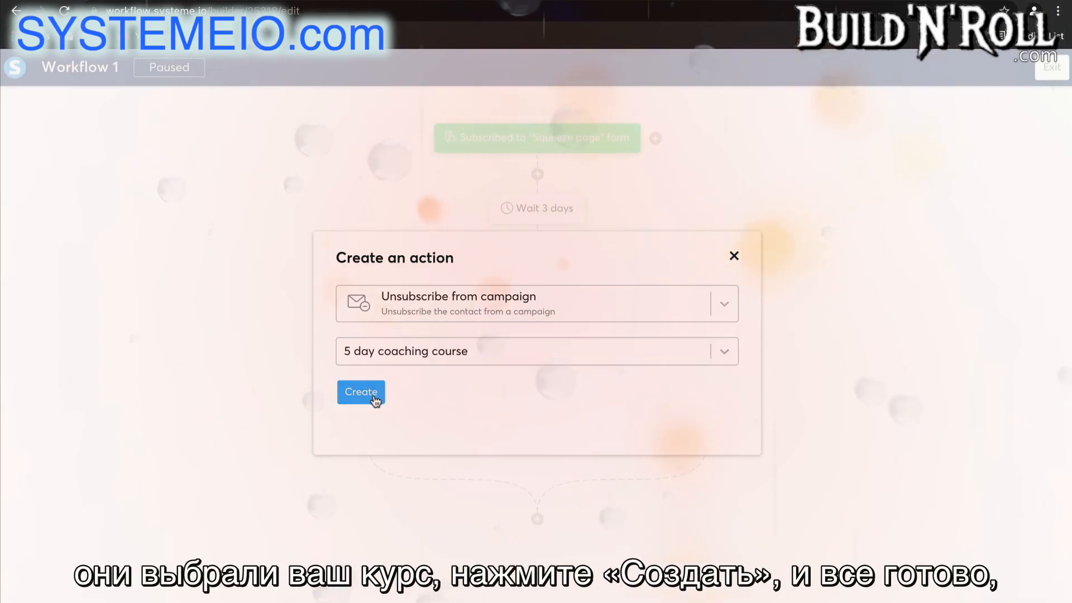
pyautogui.click(362, 393)
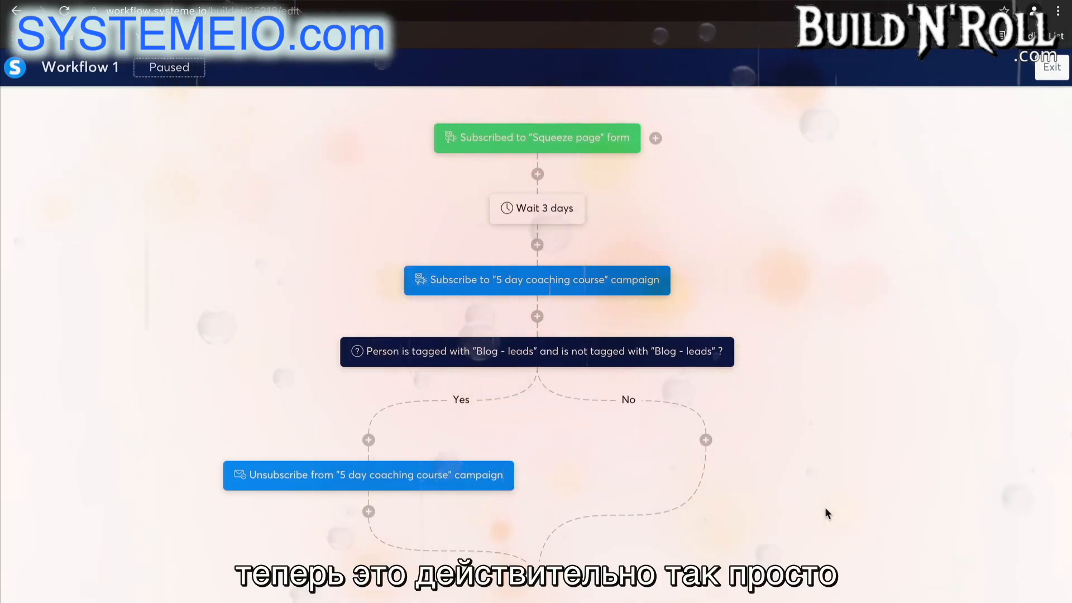
# Exit the workflow editor and open the list of automation rules.
pyautogui.click(1052, 68)
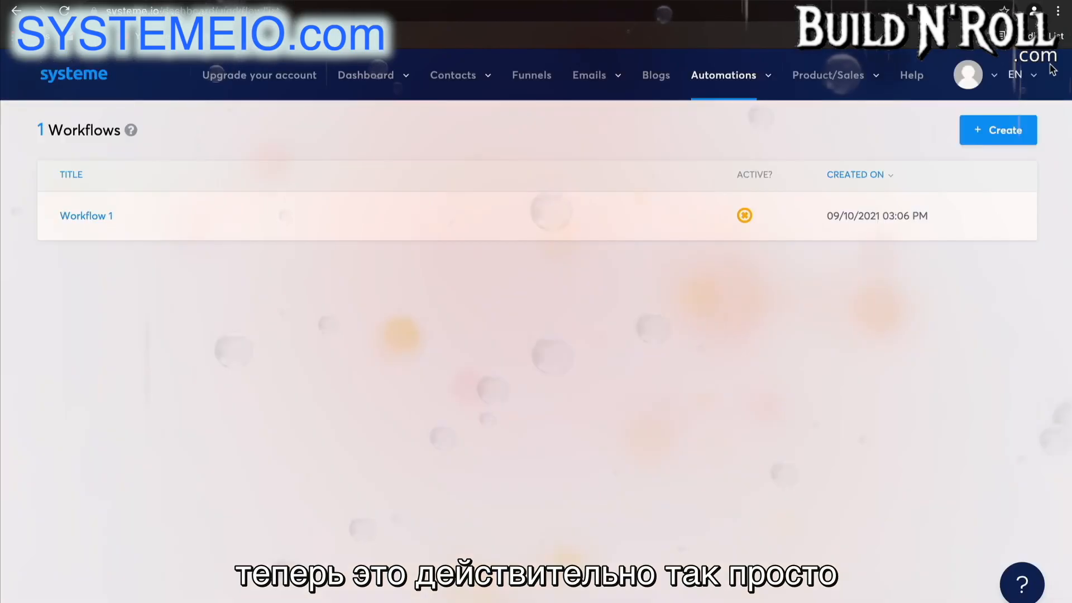
pyautogui.moveTo(766, 82)
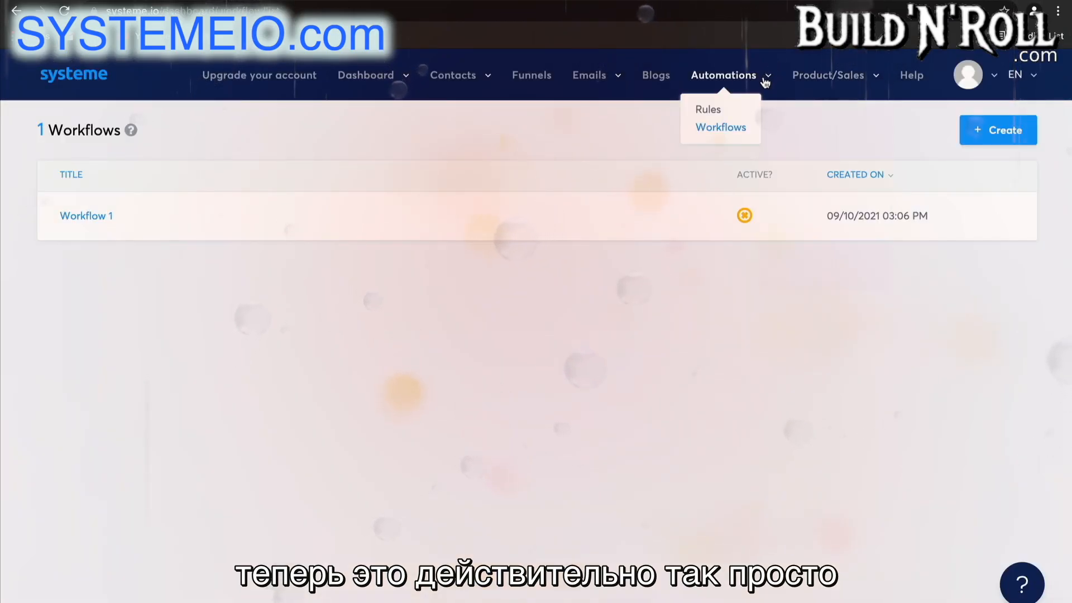
pyautogui.click(713, 114)
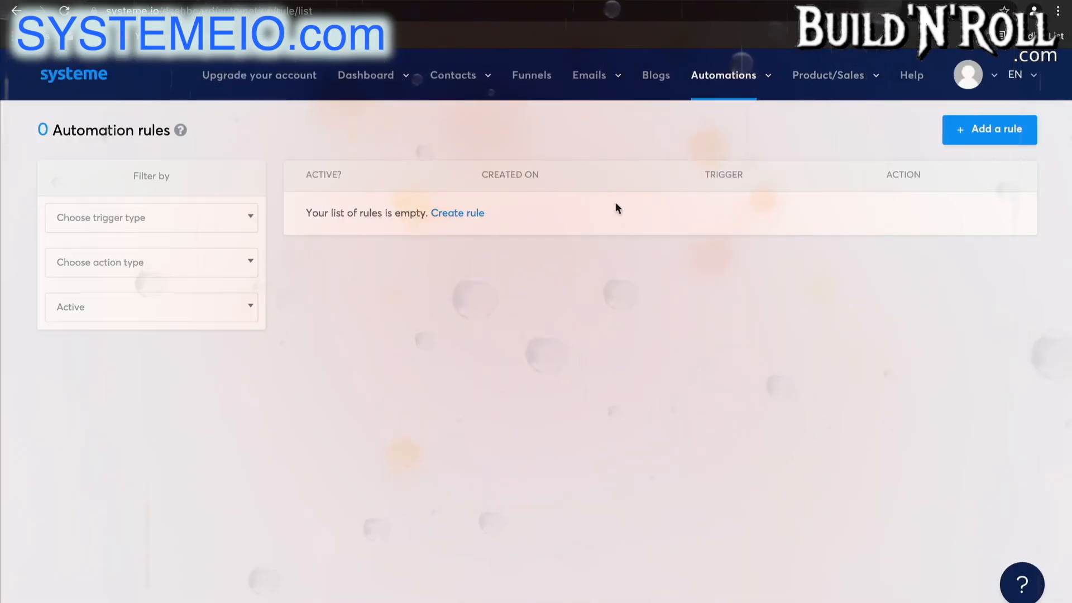
# Start a new automation rule with a Funnel step form subscribed trigger for Sales Funnel's Thank You Page and choose a Send webhook action.
pyautogui.click(967, 139)
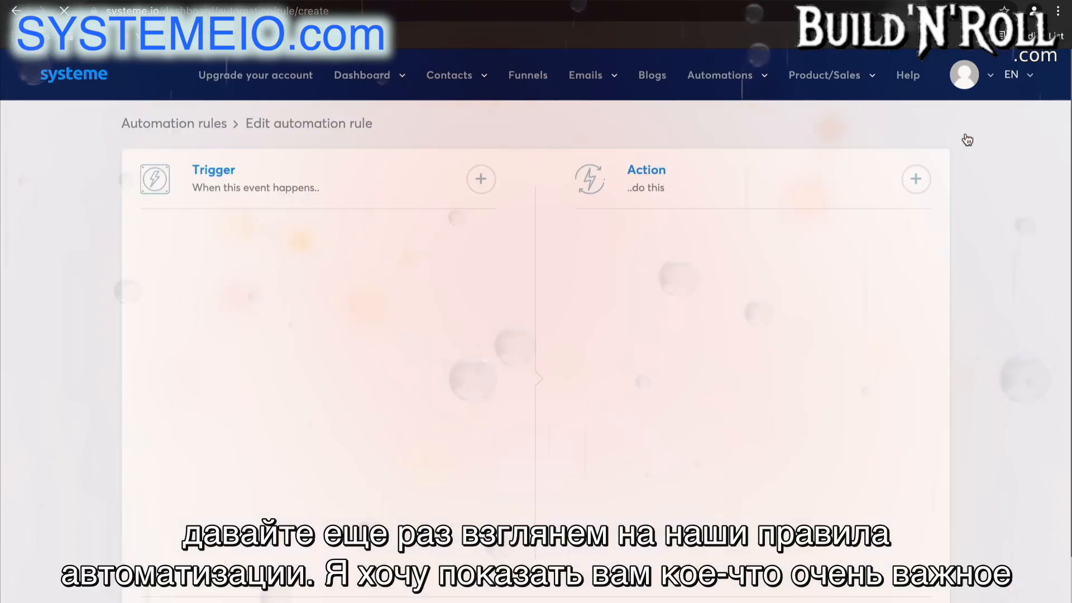
pyautogui.click(480, 180)
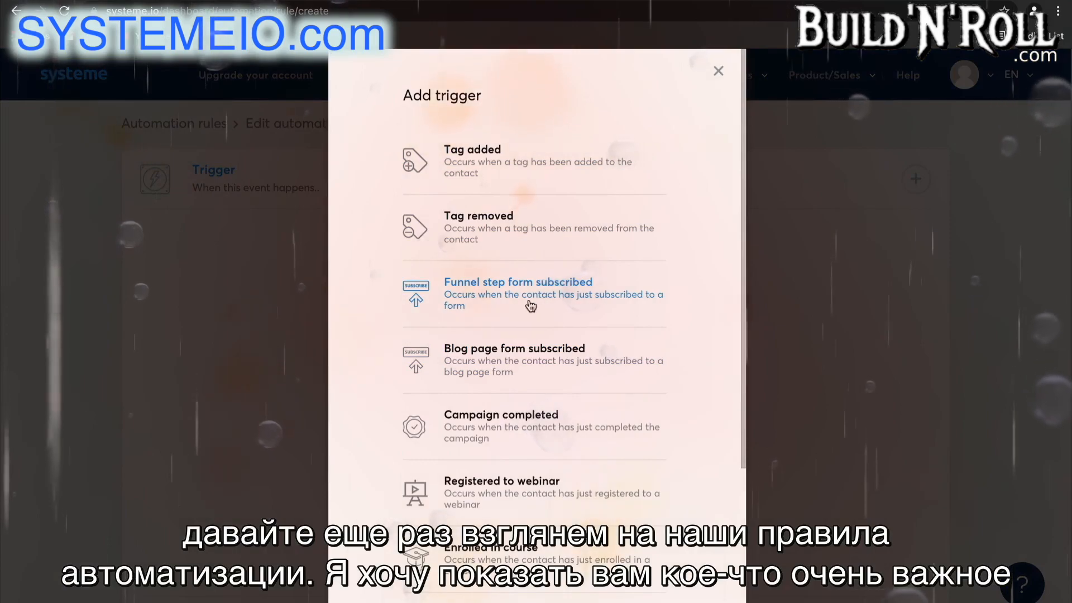
pyautogui.click(528, 285)
pyautogui.click(348, 306)
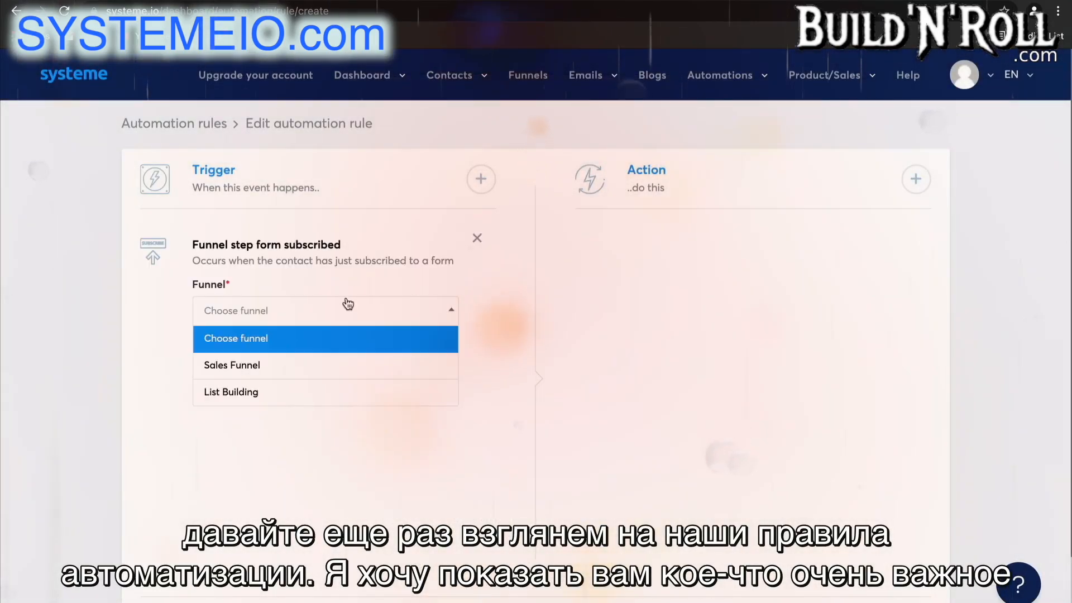
pyautogui.click(317, 365)
pyautogui.click(323, 357)
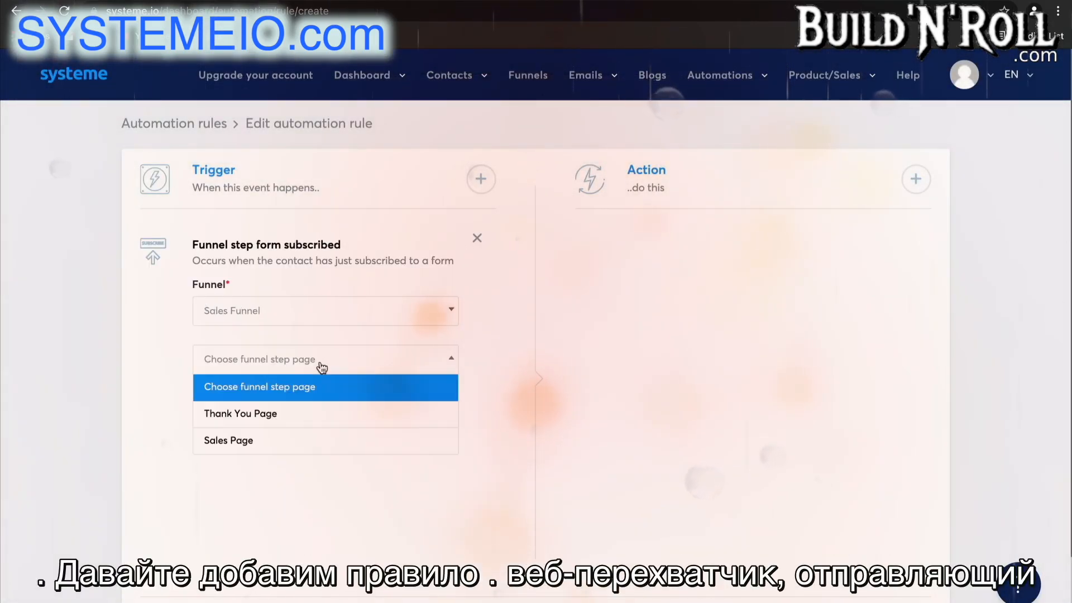
pyautogui.click(306, 415)
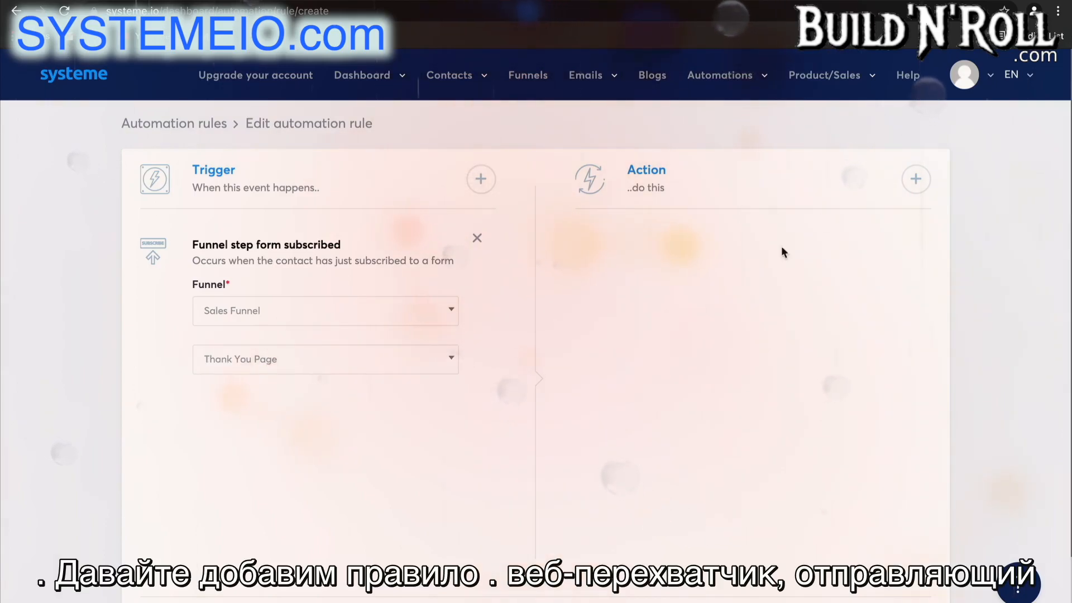
pyautogui.click(916, 179)
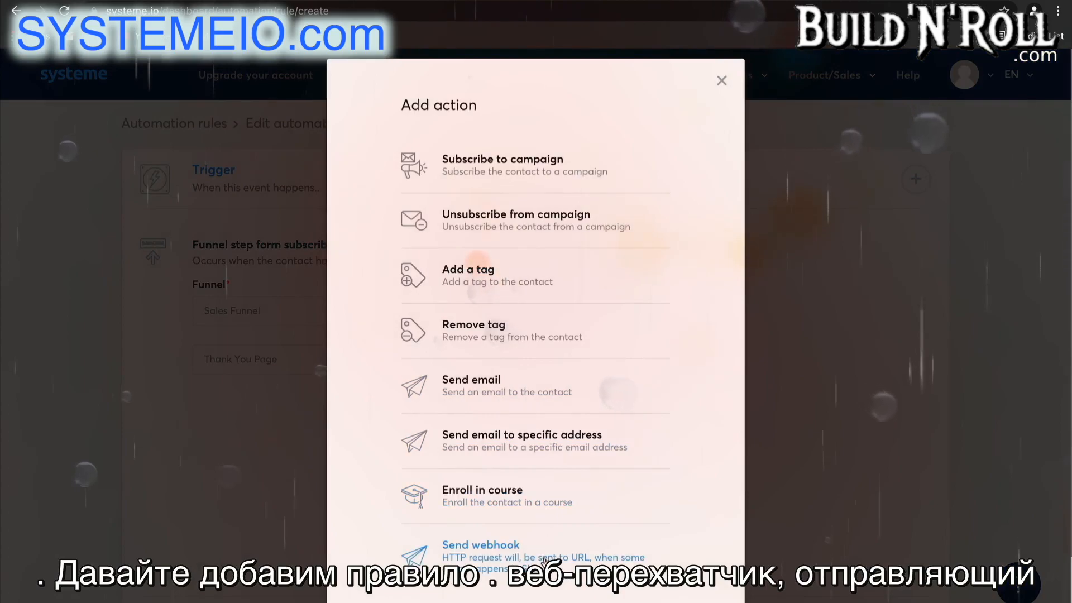
pyautogui.click(546, 559)
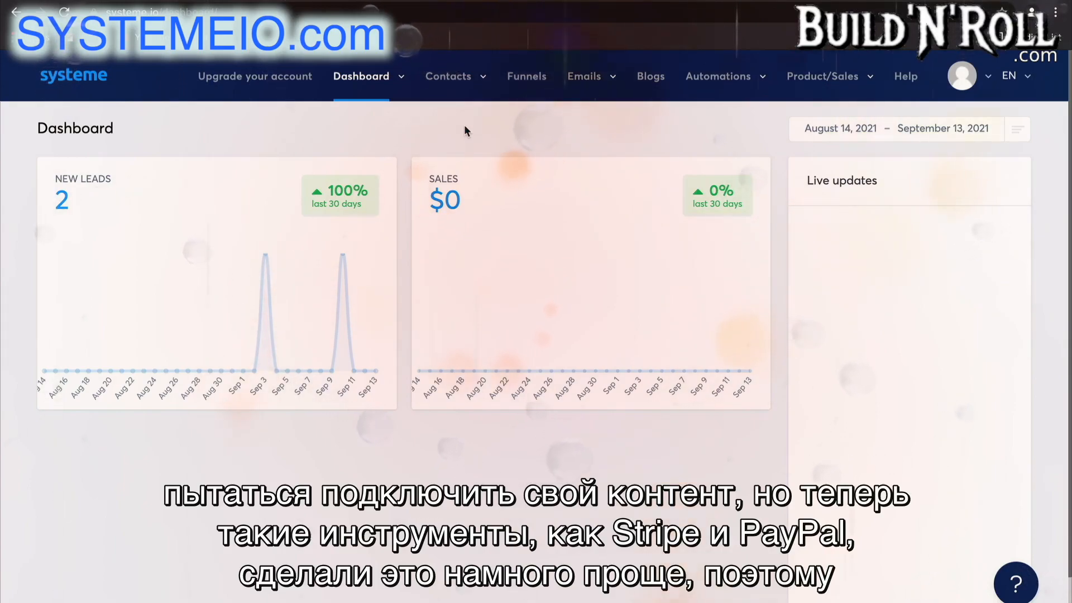
# Create a new course named Real Estate Course, keeping the default domain, theme and font, and save it.
pyautogui.click(820, 77)
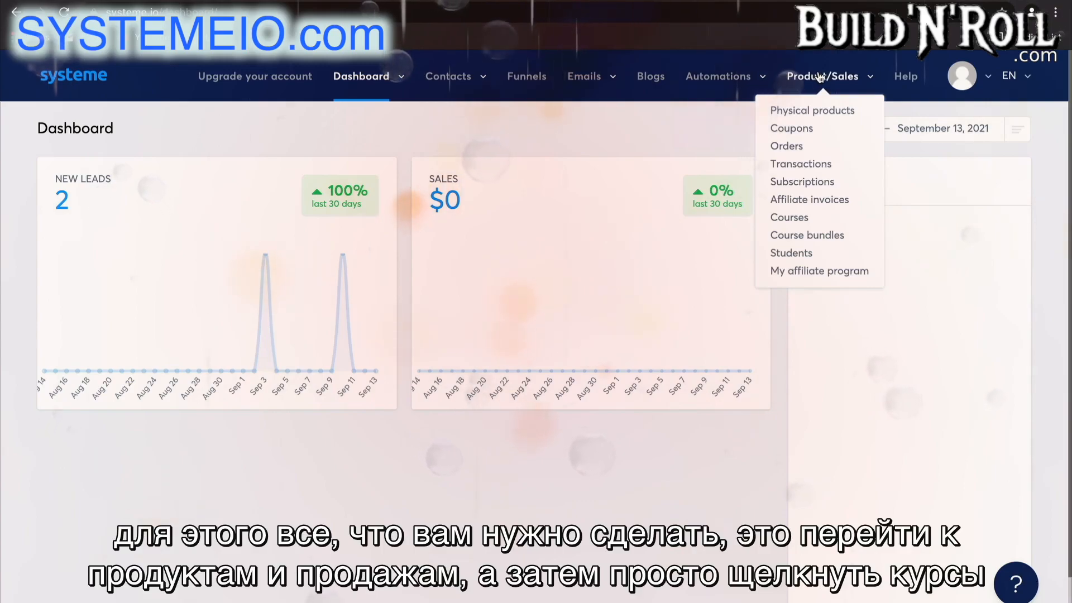
pyautogui.click(793, 218)
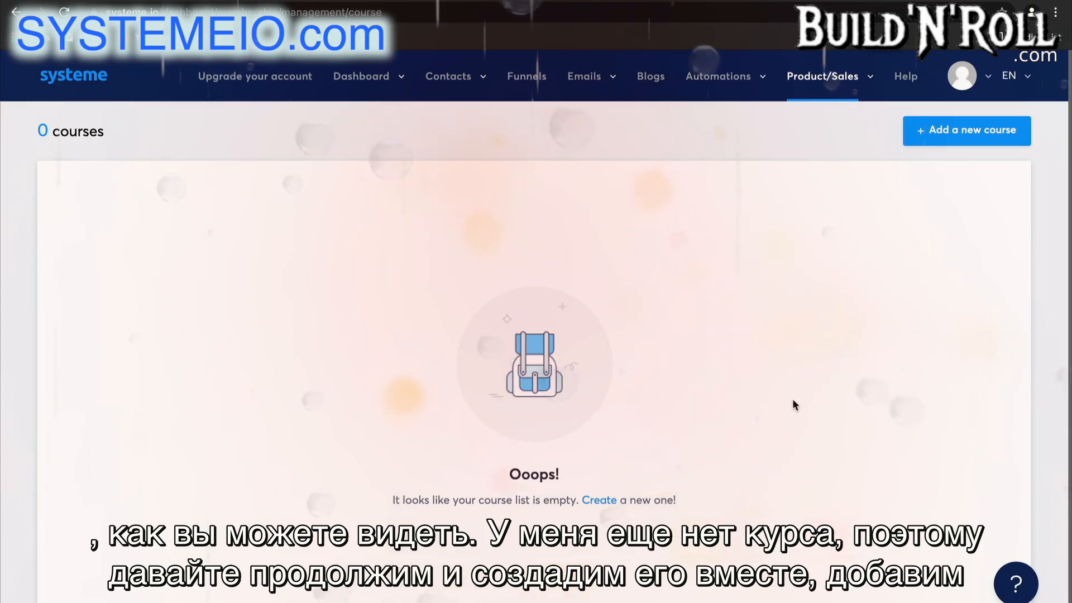
pyautogui.click(993, 140)
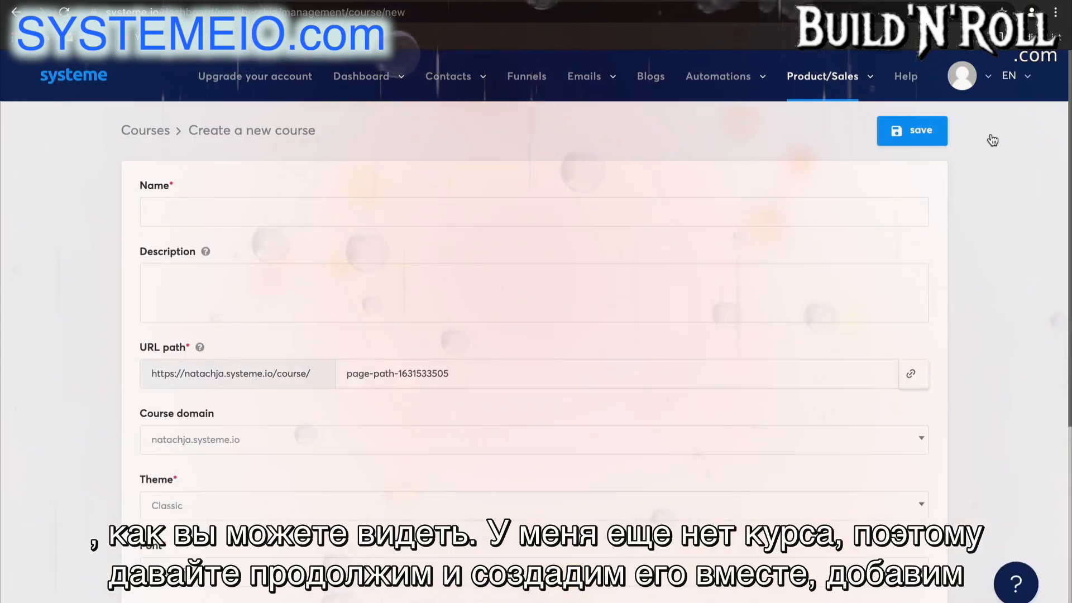
pyautogui.click(627, 209)
pyautogui.write('Real Estate Course')
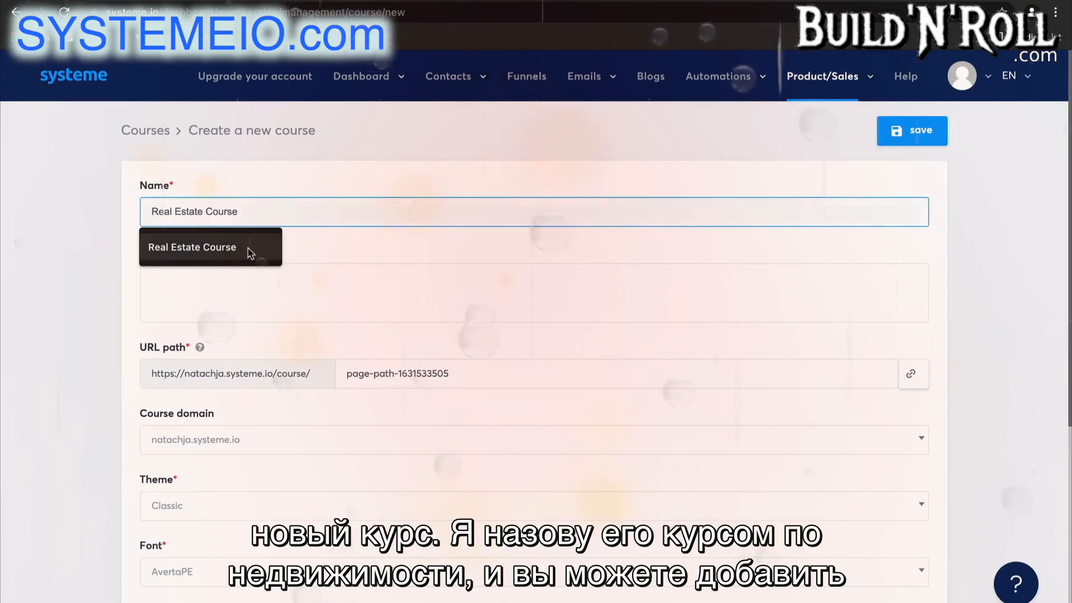
pyautogui.click(244, 254)
pyautogui.scroll(-4, 297, 291)
pyautogui.scroll(5, 296, 292)
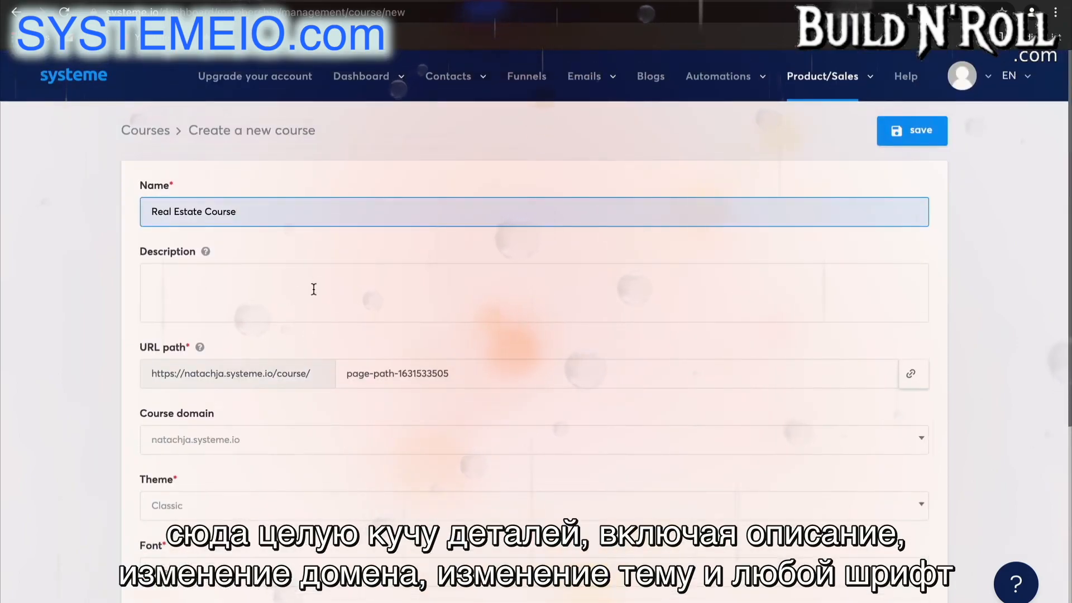
pyautogui.scroll(-3, 352, 521)
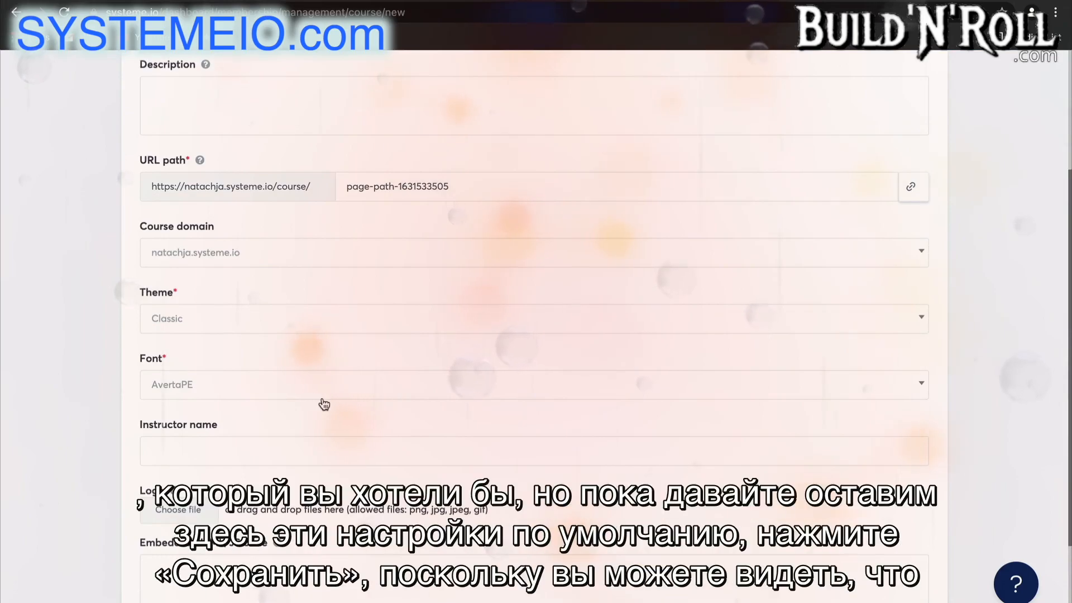
pyautogui.scroll(3, 323, 404)
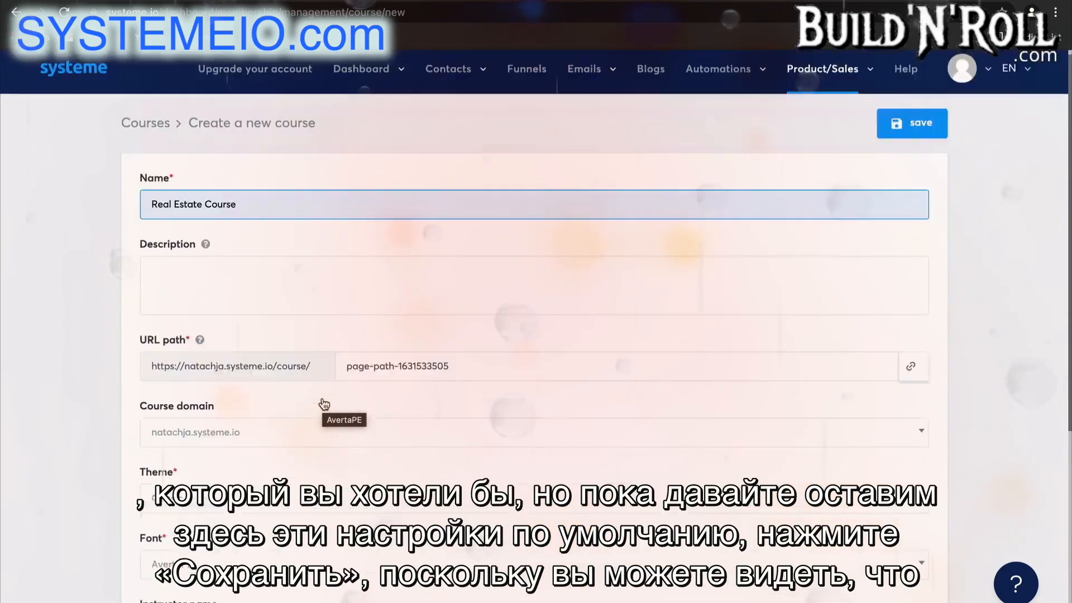
pyautogui.click(924, 134)
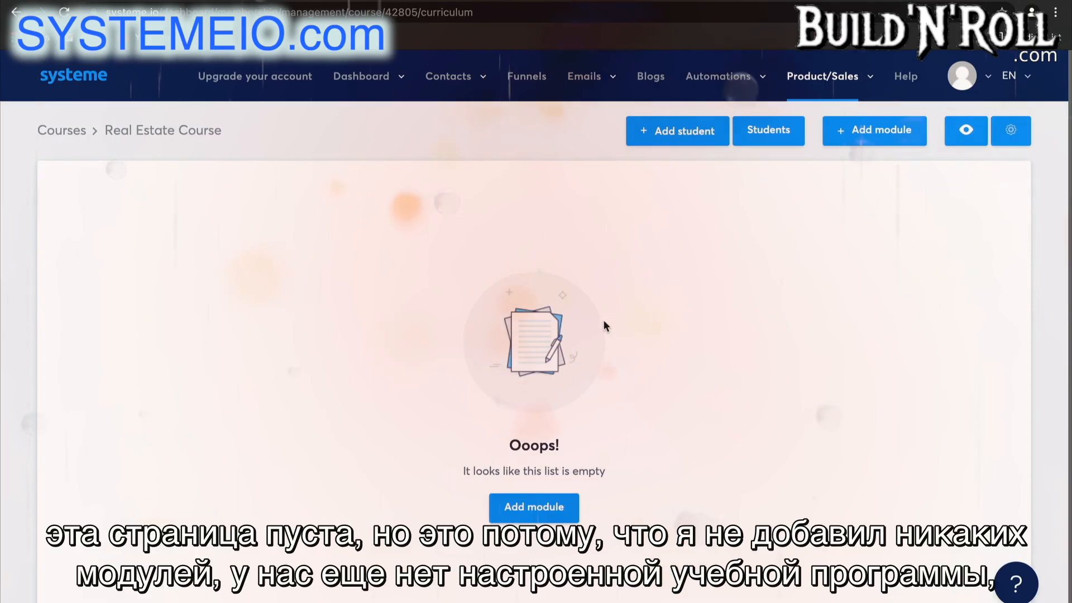
# Add a module named Module 1 to the Real Estate Course and save it.
pyautogui.click(544, 513)
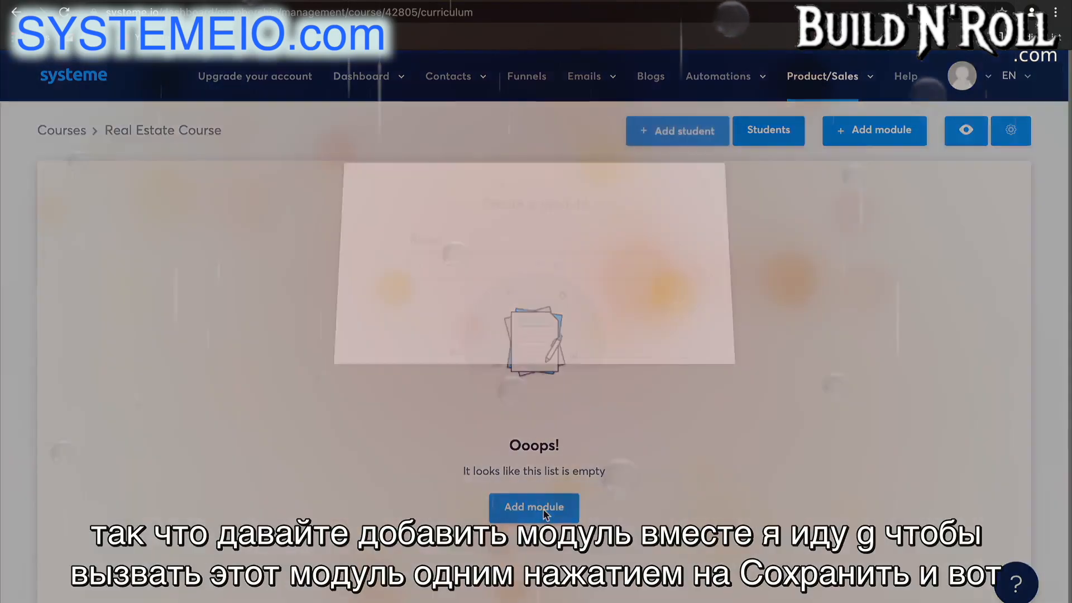
pyautogui.write('Module 1')
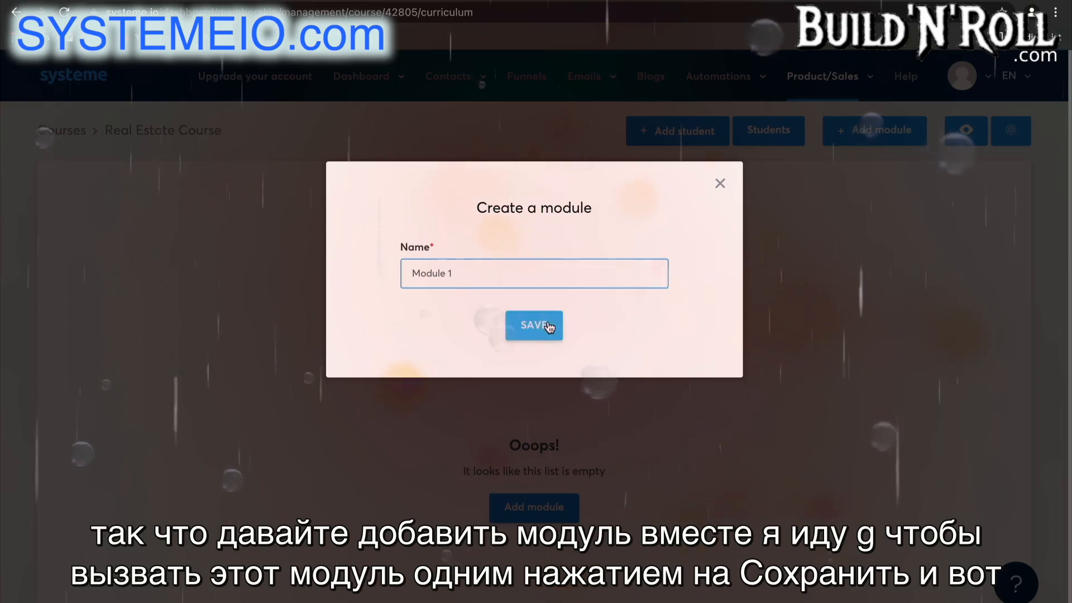
pyautogui.click(549, 327)
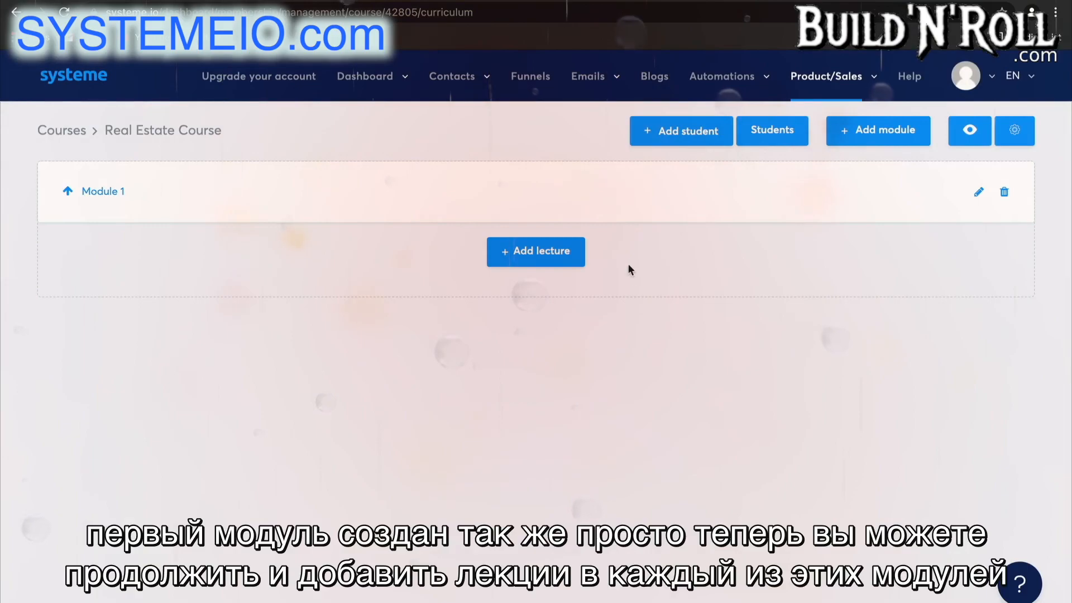
# Start a lecture in Module 1 named Chapter 1 - The foundations, with a delay of 7 after the previous lecture.
pyautogui.click(554, 255)
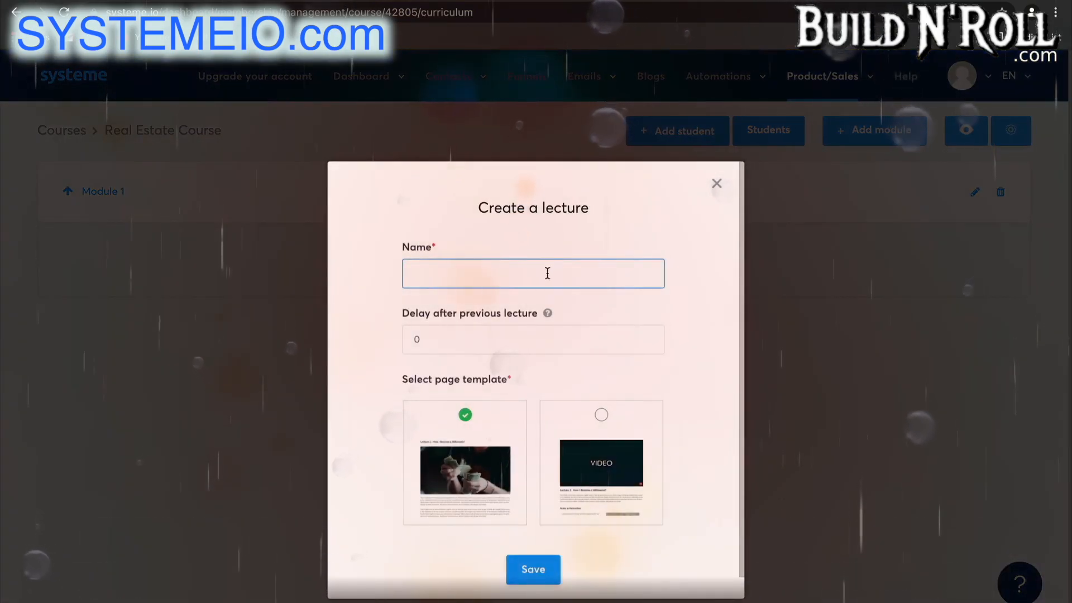
pyautogui.write('C')
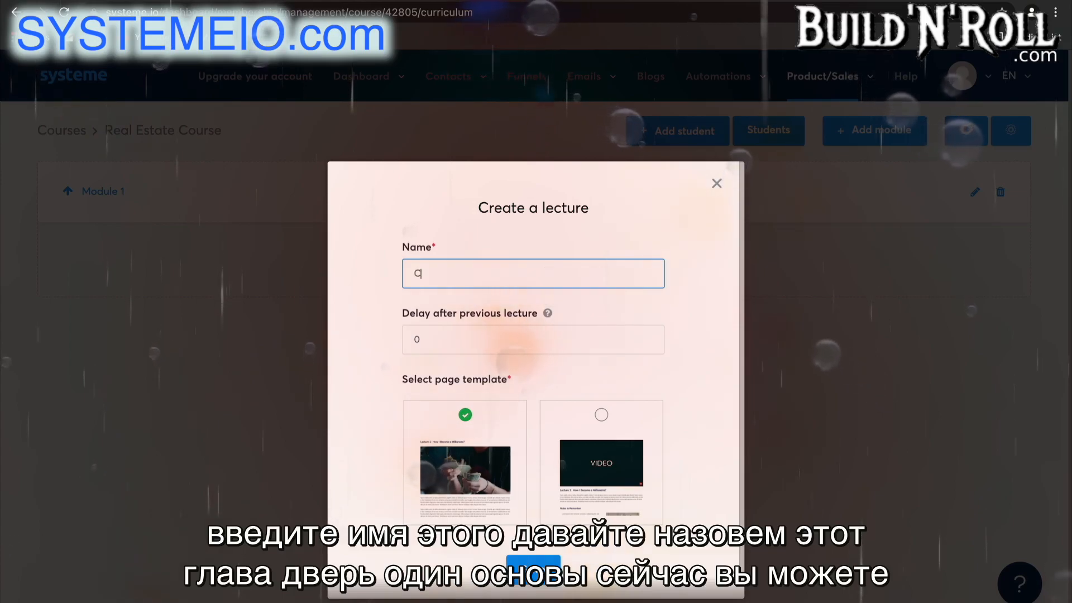
pyautogui.write('hapt')
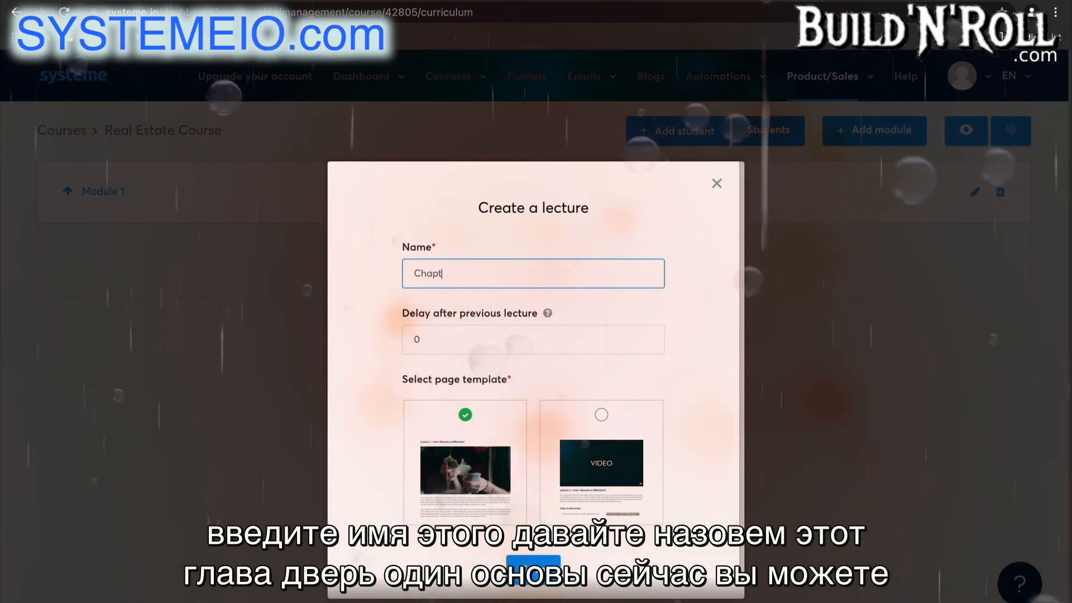
pyautogui.write('er 1 - The foundations')
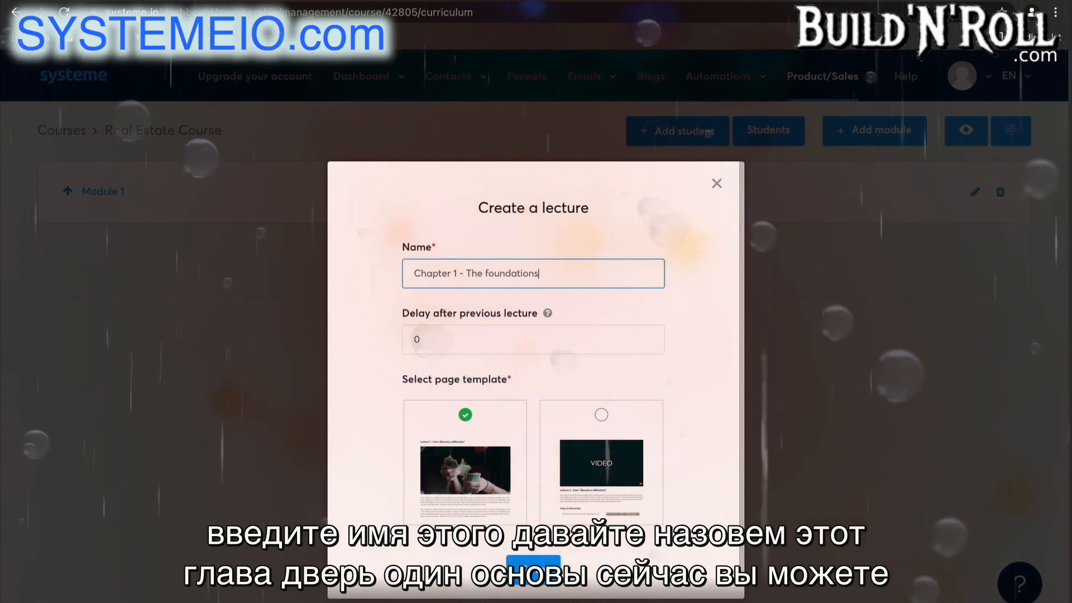
pyautogui.click(561, 346)
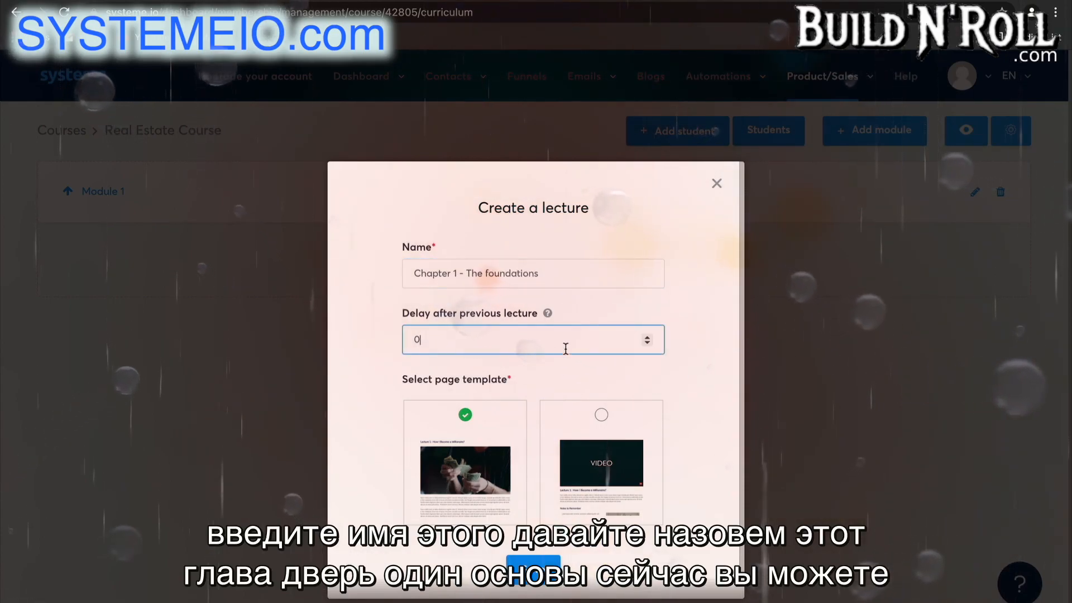
pyautogui.click(650, 337)
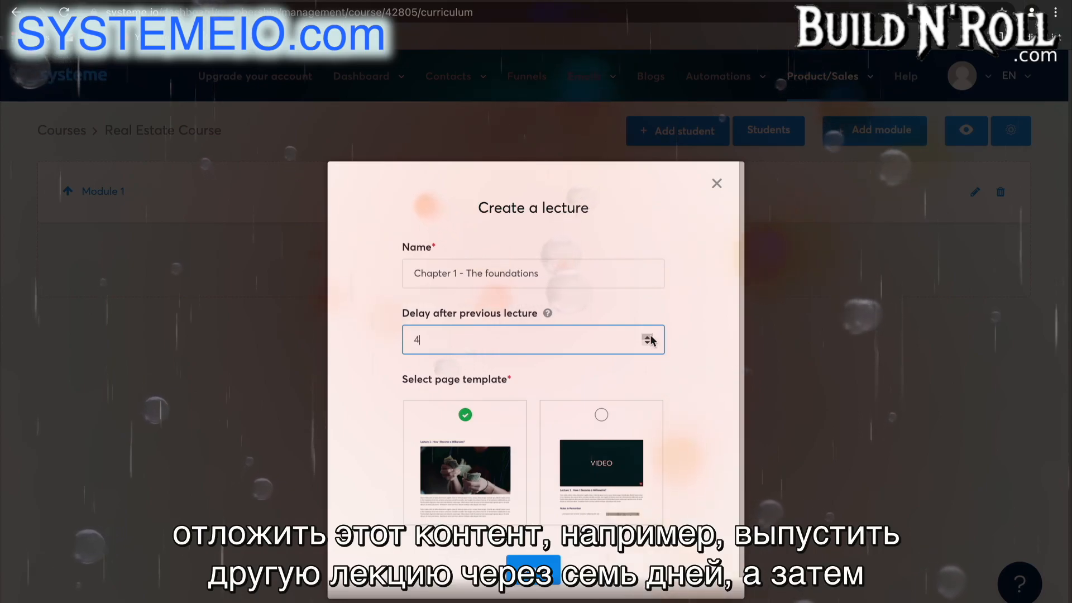
pyautogui.click(649, 337)
pyautogui.click(650, 337)
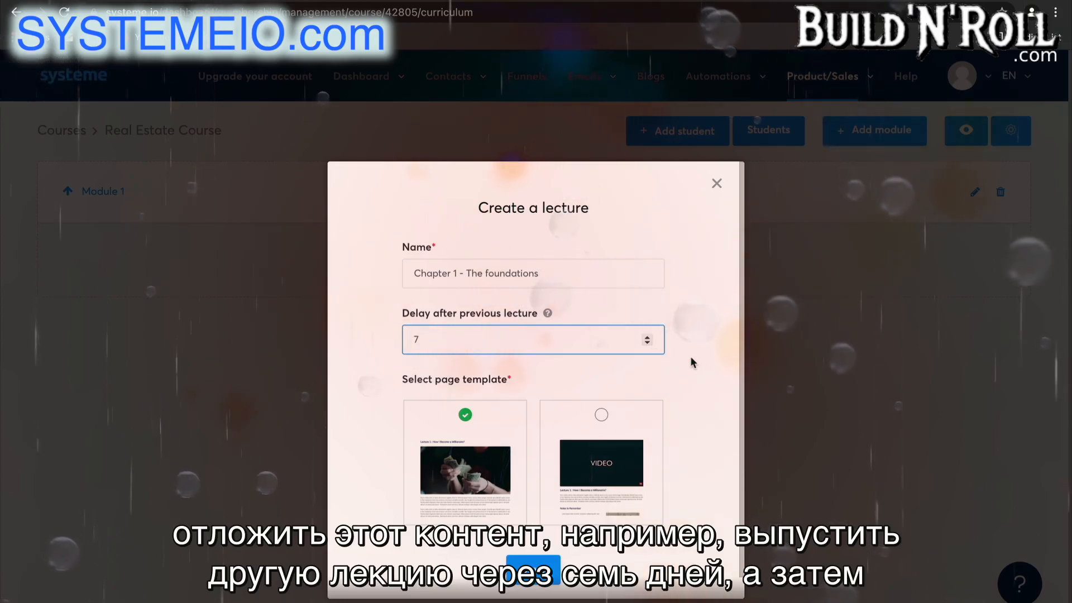
pyautogui.click(690, 358)
# Choose the video page template for the lecture and save it.
pyautogui.scroll(-1, 648, 432)
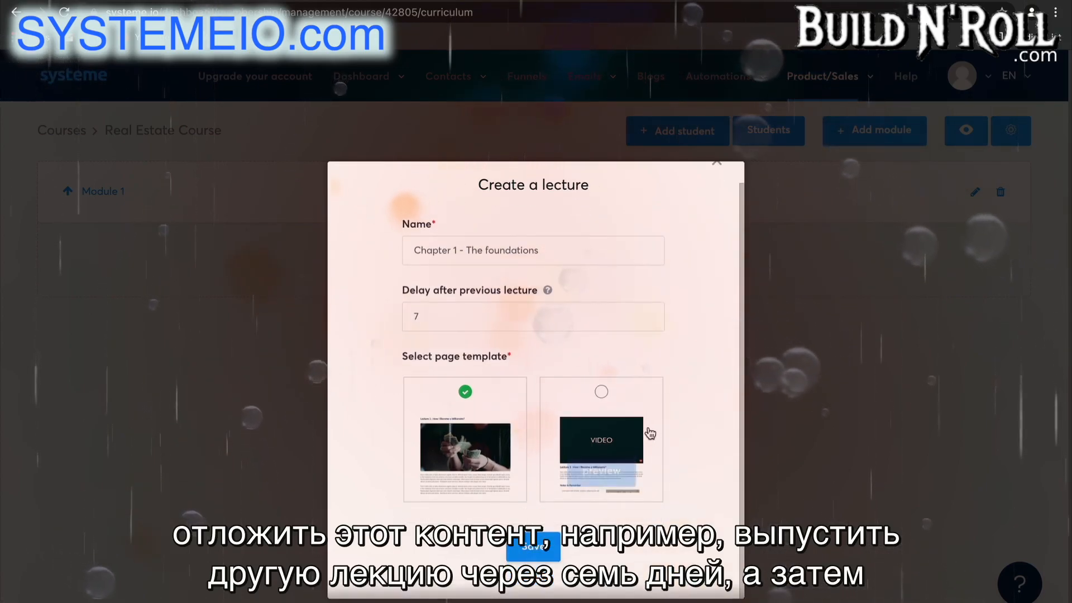
pyautogui.click(601, 393)
pyautogui.click(537, 550)
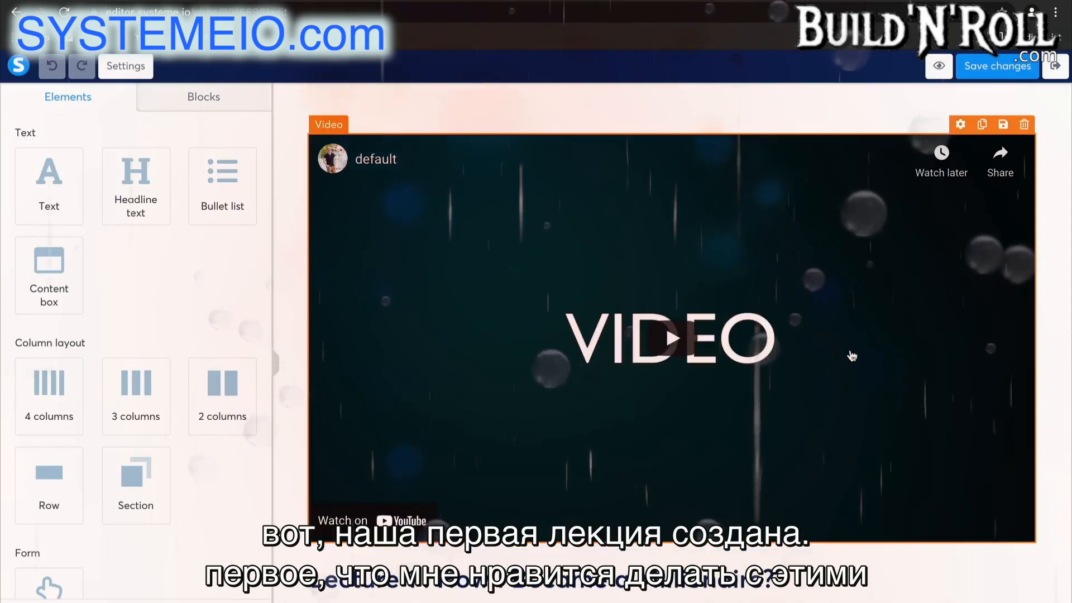
# Move the Lecture 1 headline above the video on the lecture page.
pyautogui.scroll(-4, 852, 355)
pyautogui.scroll(3, 852, 356)
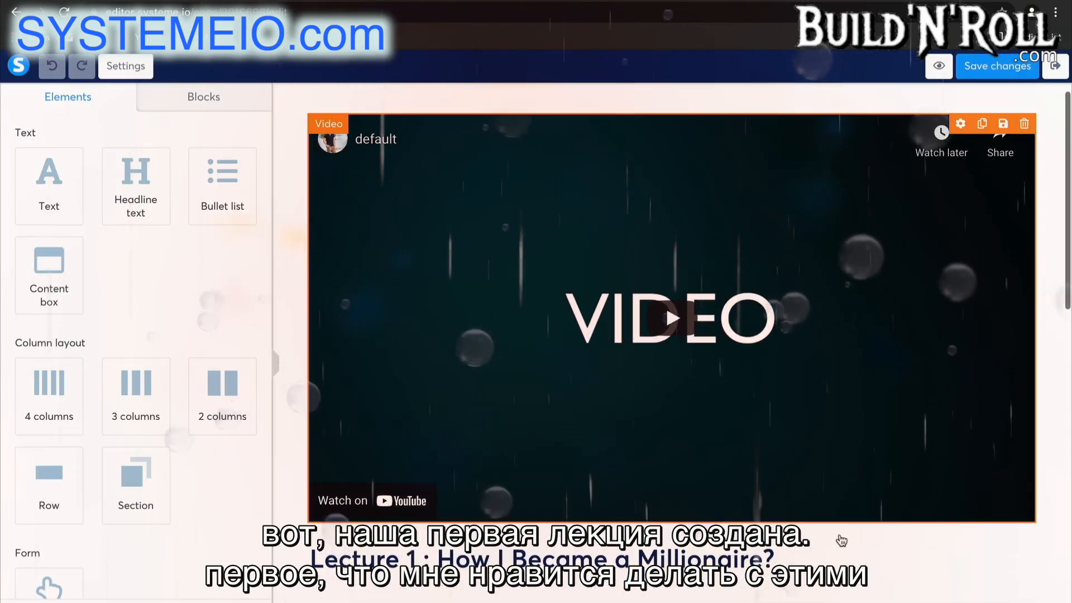
pyautogui.moveTo(822, 560); pyautogui.dragTo(799, 145)
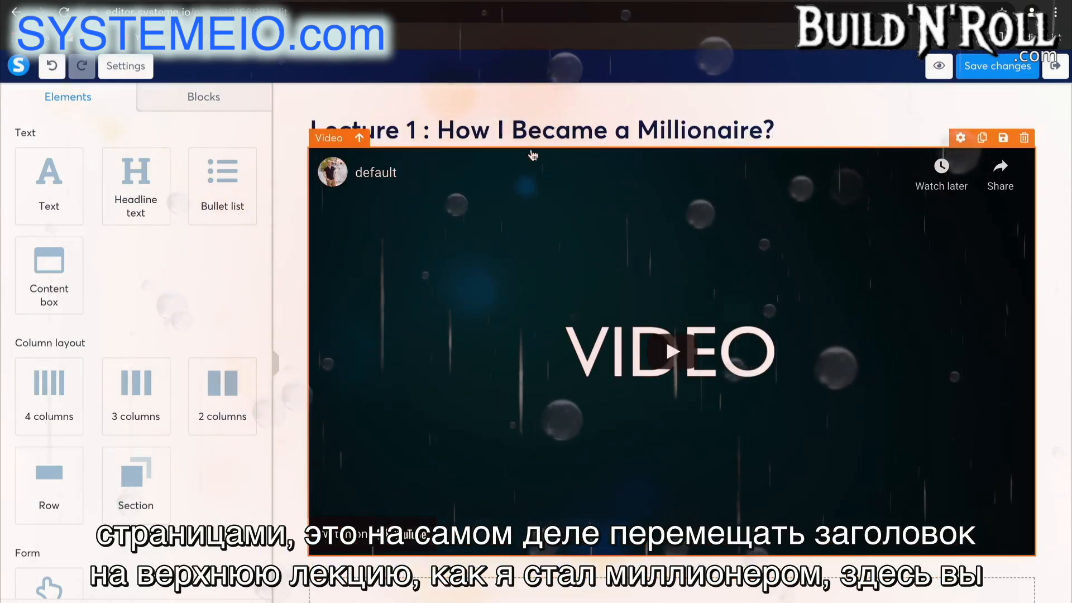
# Replace the placeholder paragraph below the lecture video with the text "Resources:".
pyautogui.scroll(-3, 559, 168)
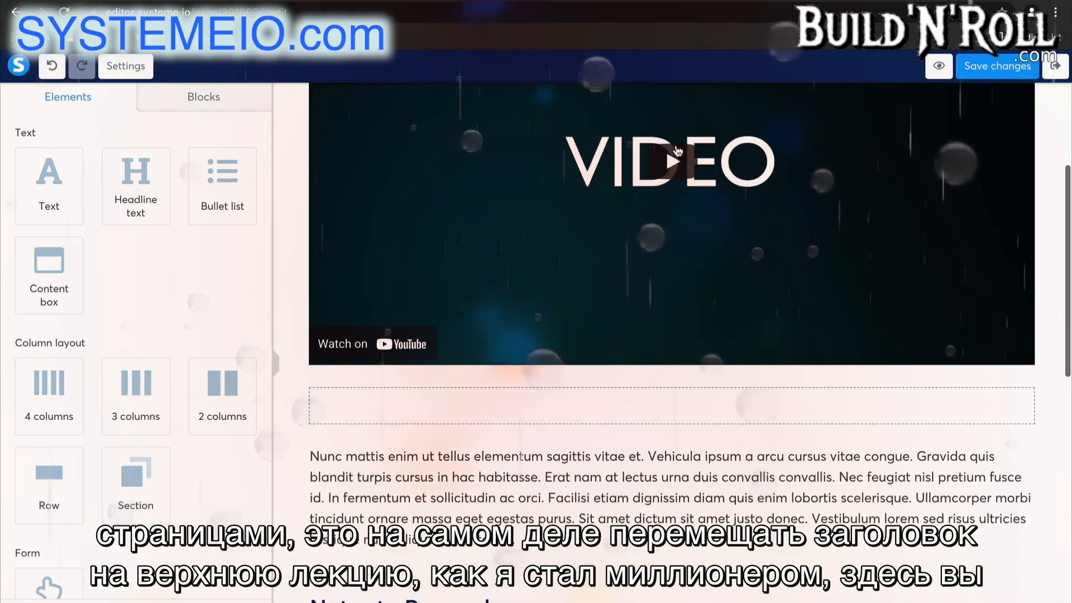
pyautogui.scroll(3, 677, 150)
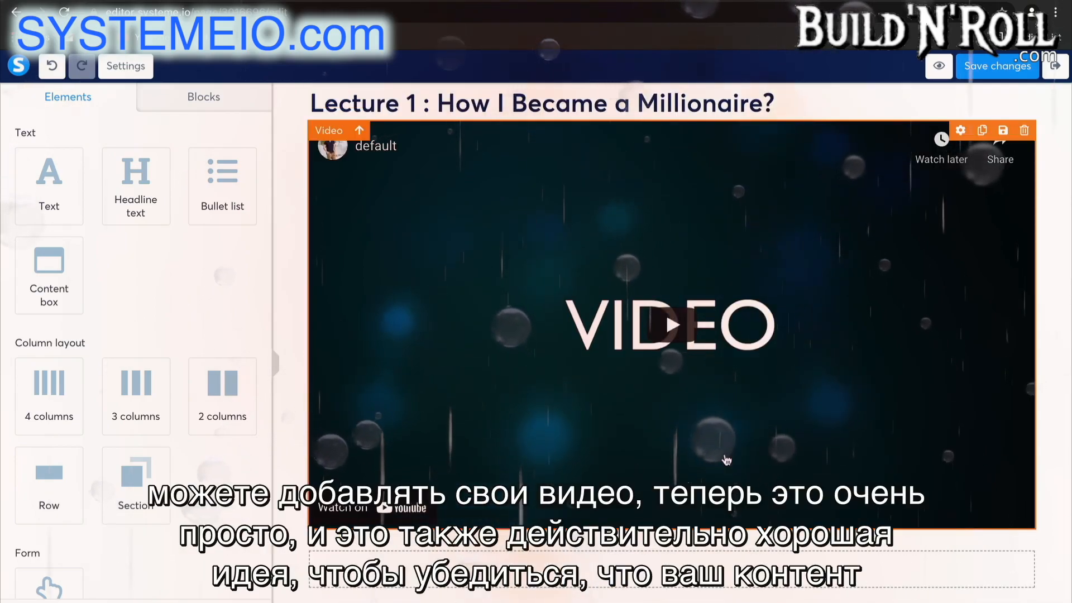
pyautogui.scroll(-4, 838, 434)
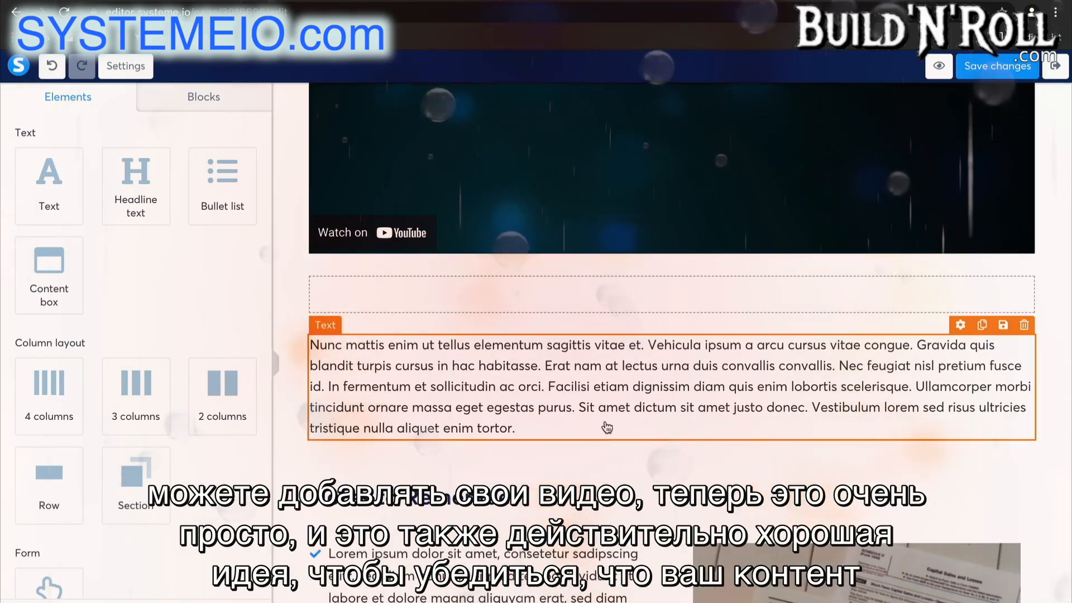
pyautogui.click(525, 433)
pyautogui.moveTo(514, 428); pyautogui.dragTo(304, 349)
pyautogui.press('BackSpace')
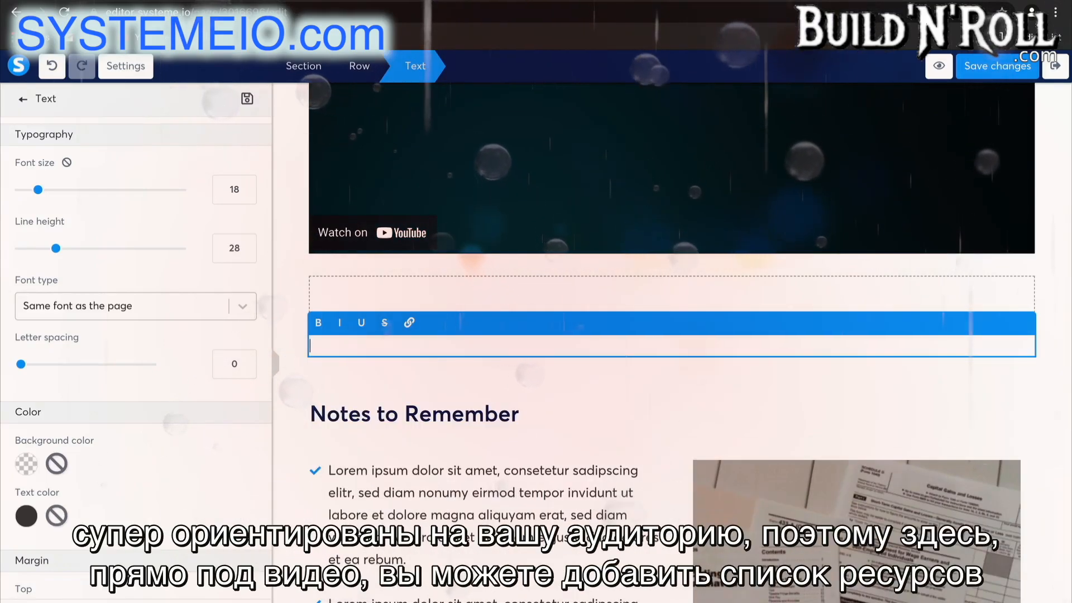
pyautogui.write('Re')
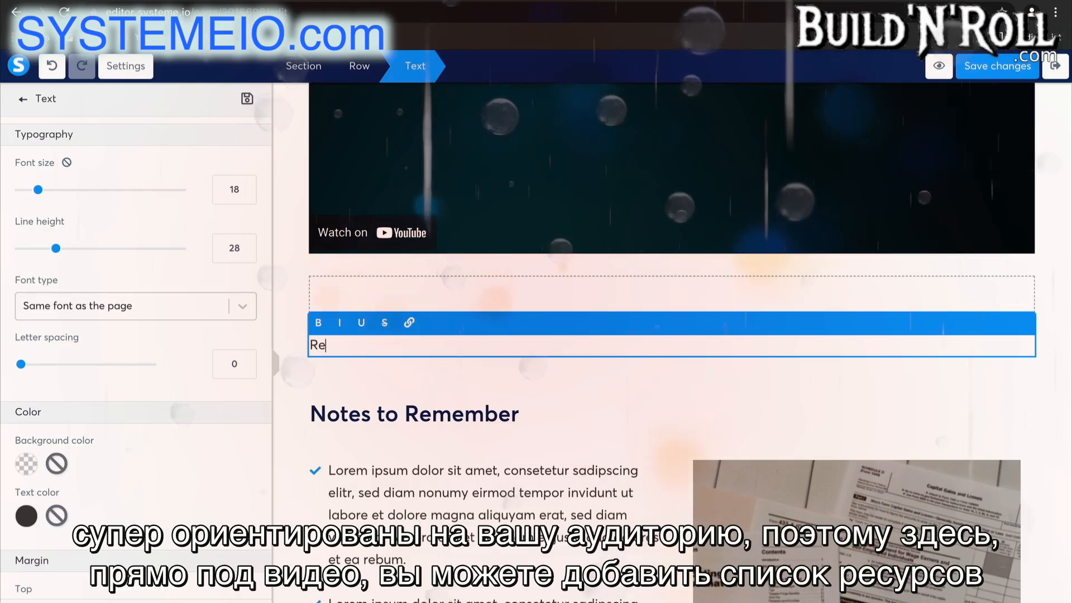
pyautogui.write('sources:')
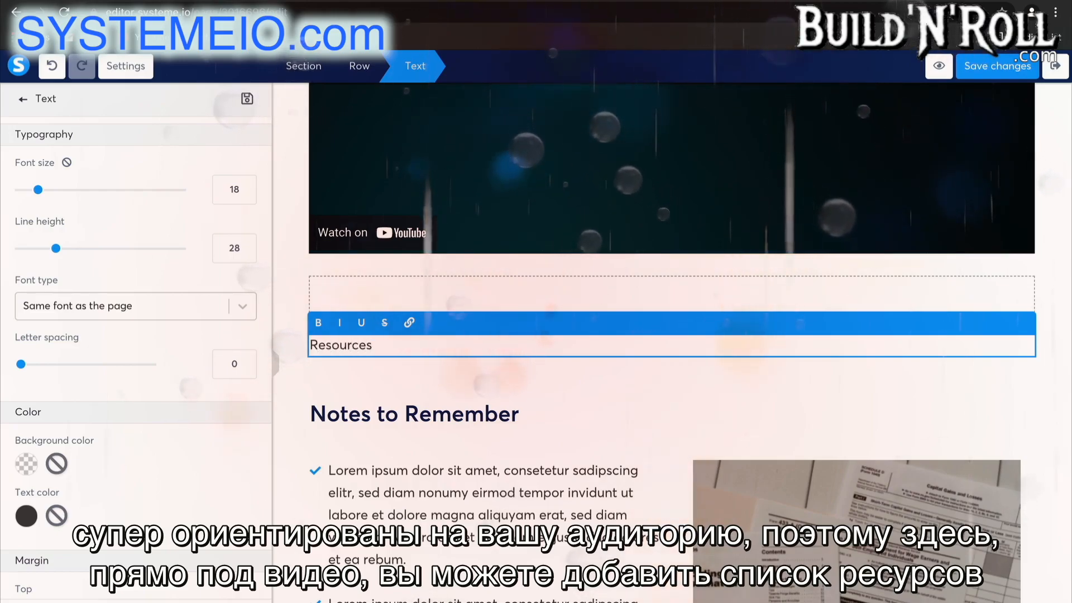
pyautogui.click(407, 373)
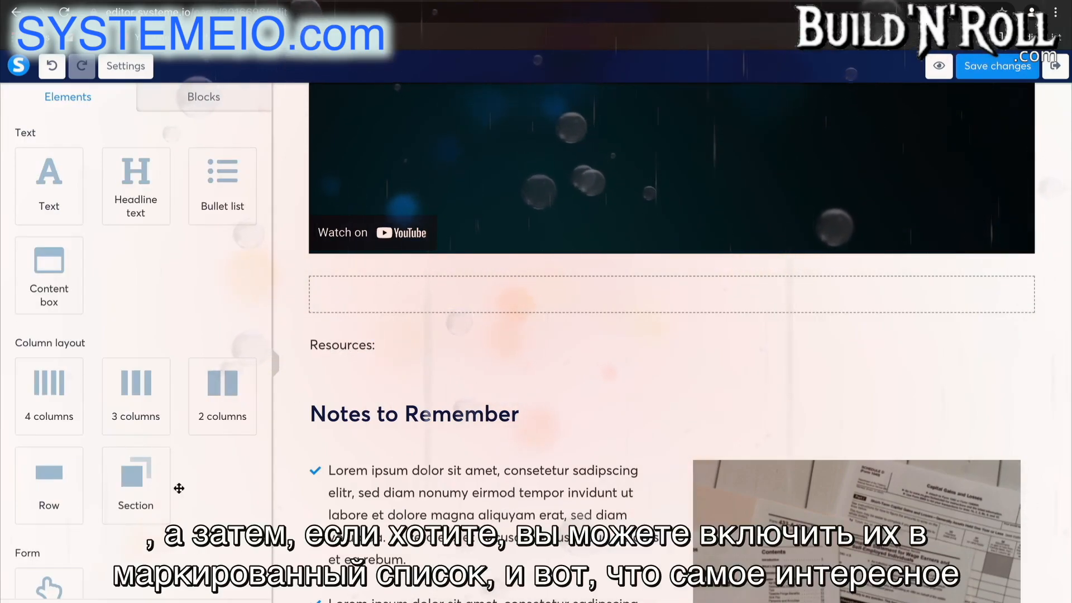
# Add a bullet list directly under the "Resources:" text on the lecture page.
pyautogui.scroll(-4, 180, 502)
pyautogui.scroll(3, 182, 502)
pyautogui.scroll(2, 181, 501)
pyautogui.moveTo(223, 189); pyautogui.dragTo(356, 360)
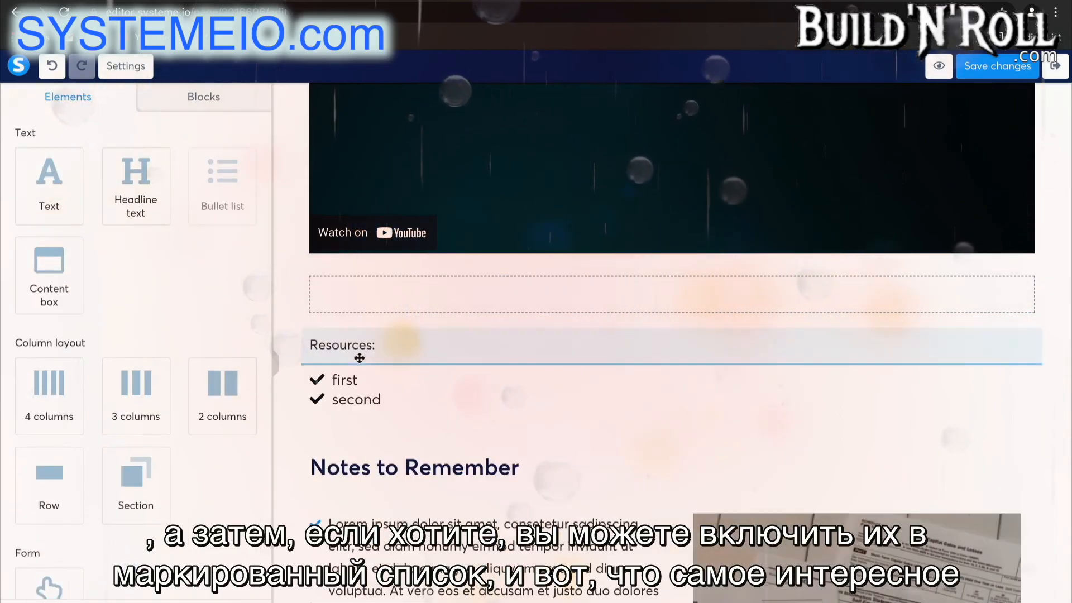
# Set the icon color of the bullet list under "Resources:" to orange F5A623.
pyautogui.click(342, 382)
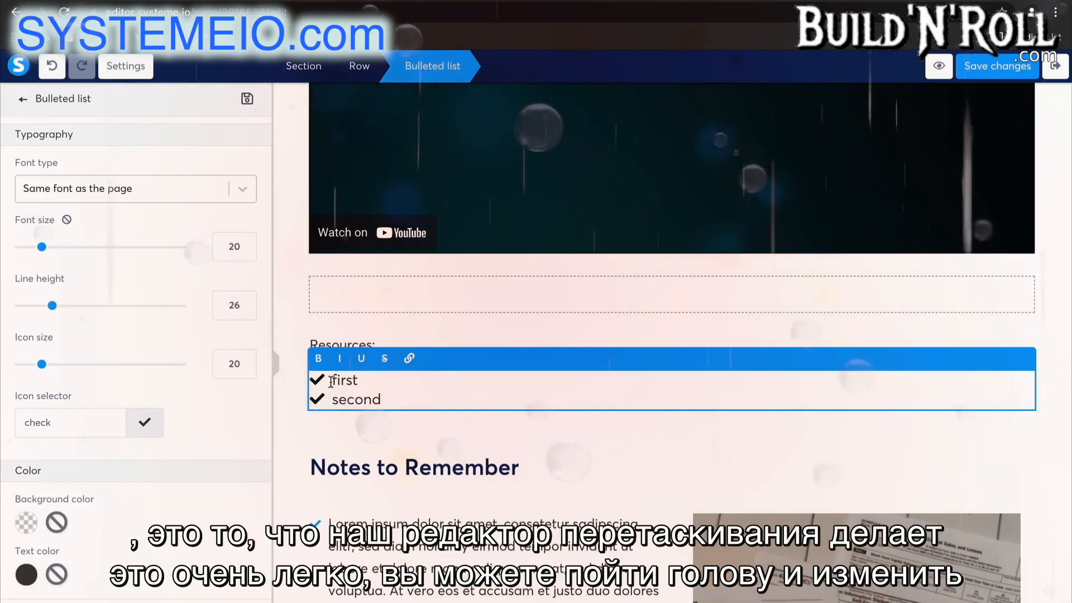
pyautogui.scroll(-4, 155, 506)
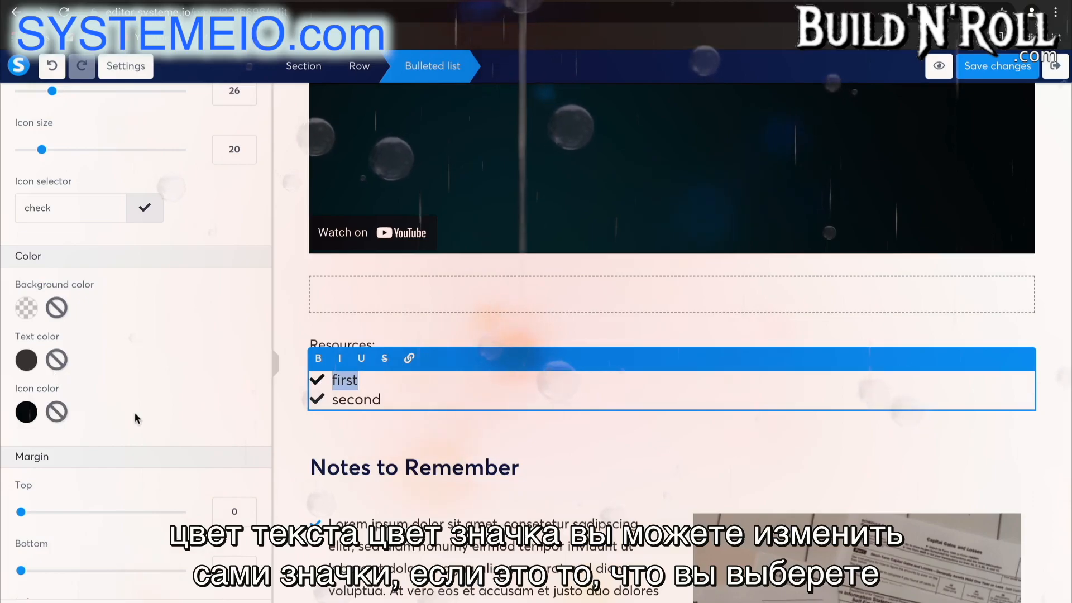
pyautogui.scroll(-4, 134, 413)
pyautogui.scroll(4, 134, 413)
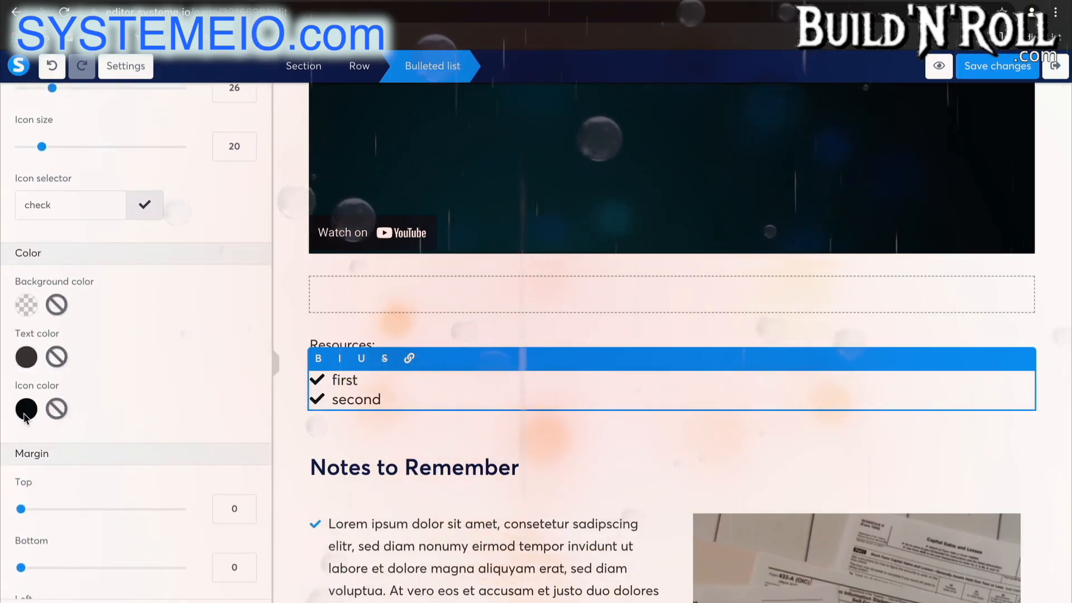
pyautogui.click(26, 409)
pyautogui.click(132, 540)
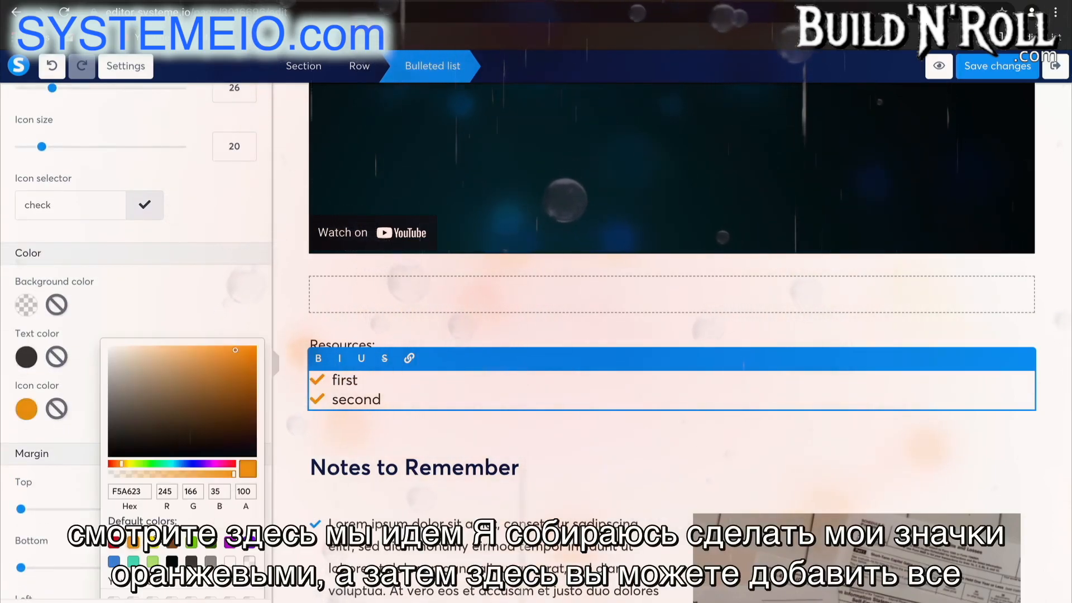
pyautogui.click(426, 453)
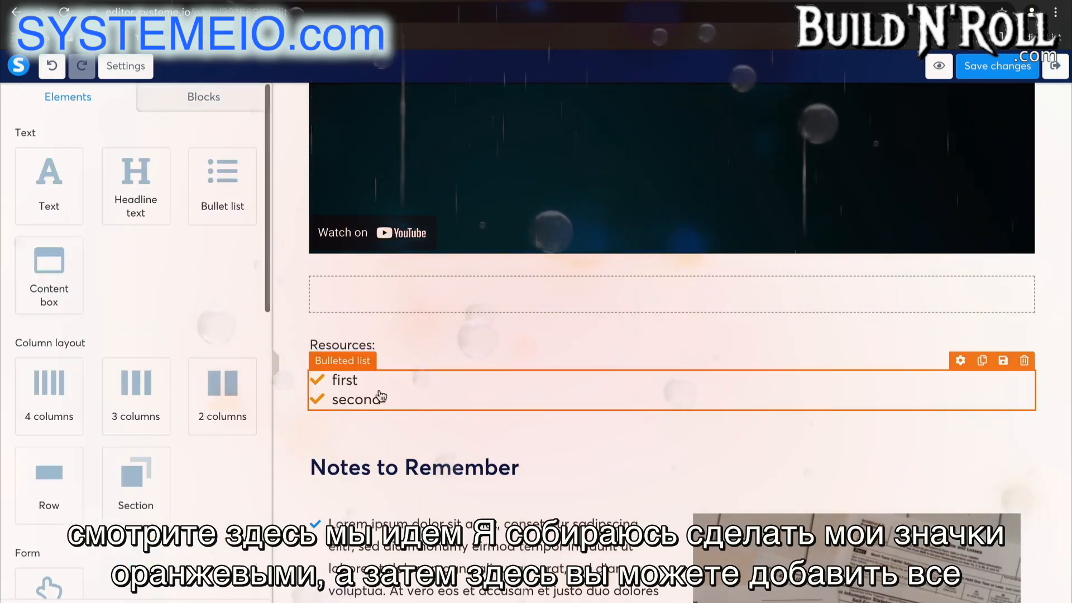
# Save the Lecture 1 page and exit the editor to the course curriculum.
pyautogui.doubleClick(344, 380)
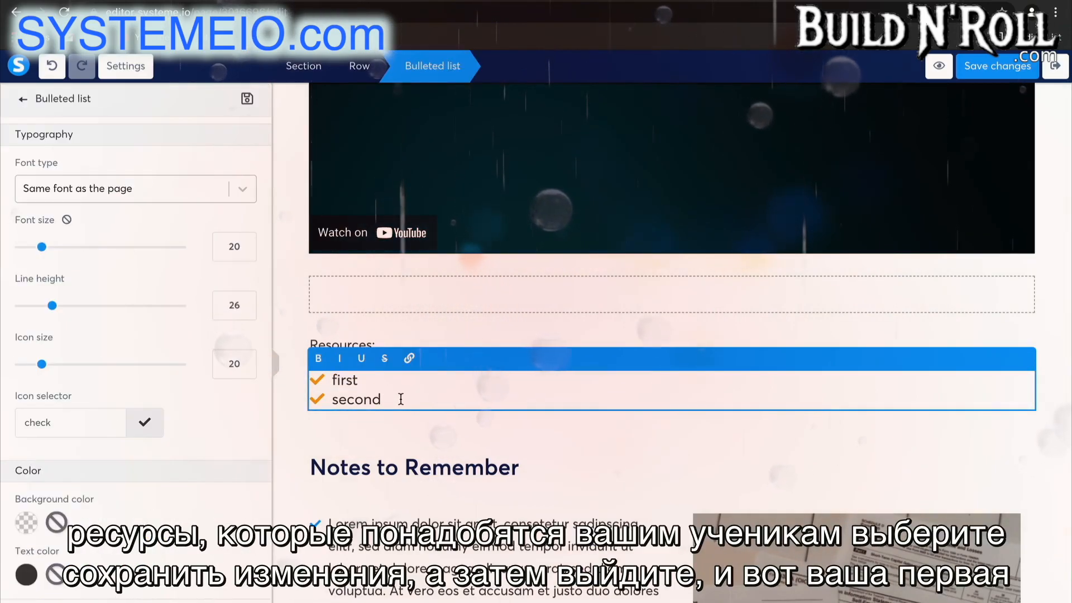
pyautogui.scroll(5, 526, 366)
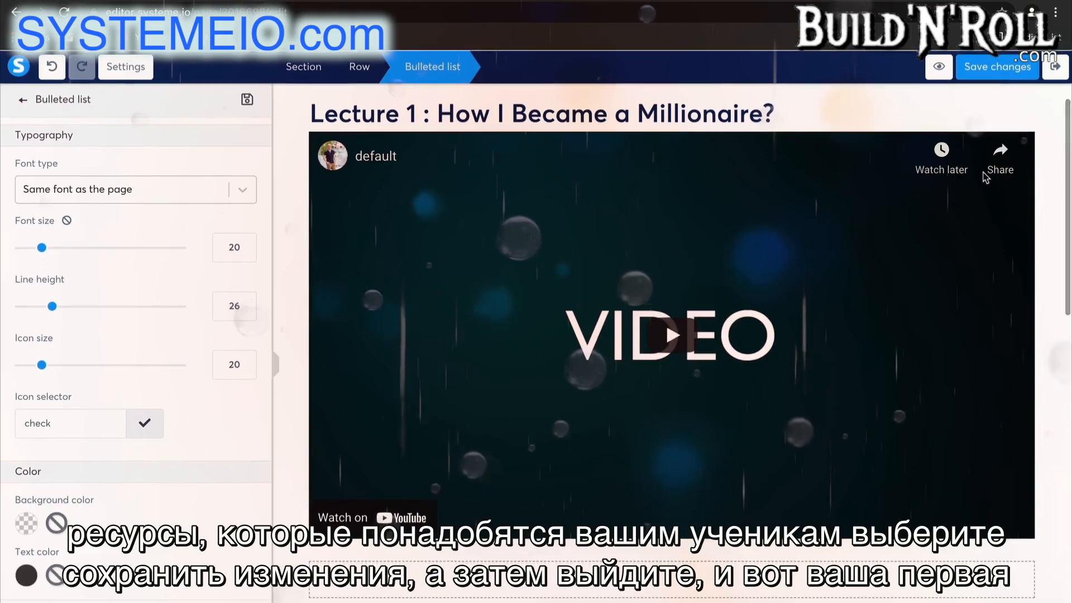
pyautogui.click(1000, 72)
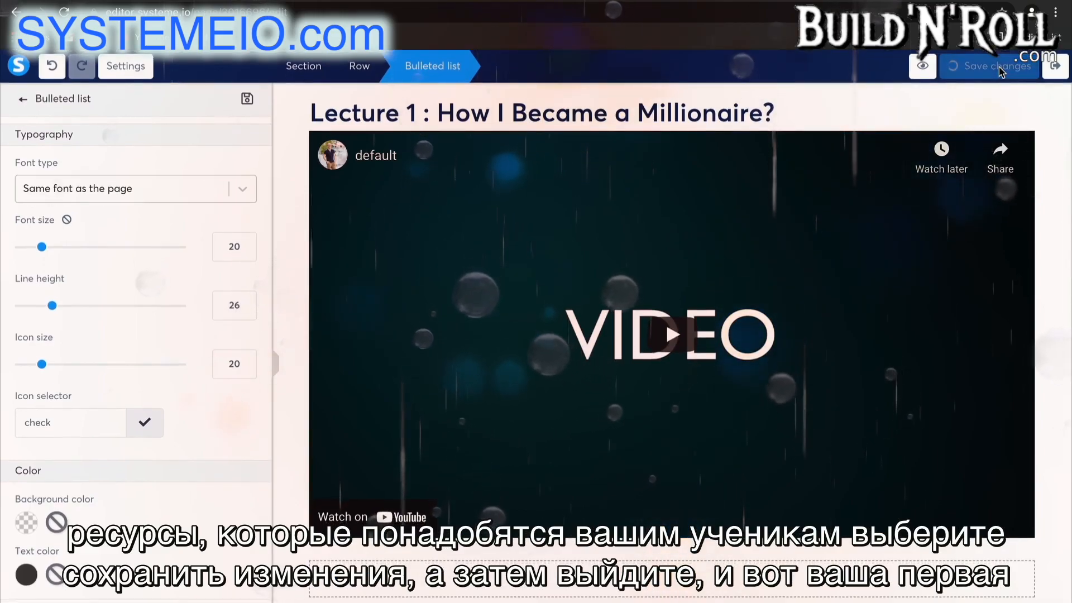
pyautogui.click(1054, 72)
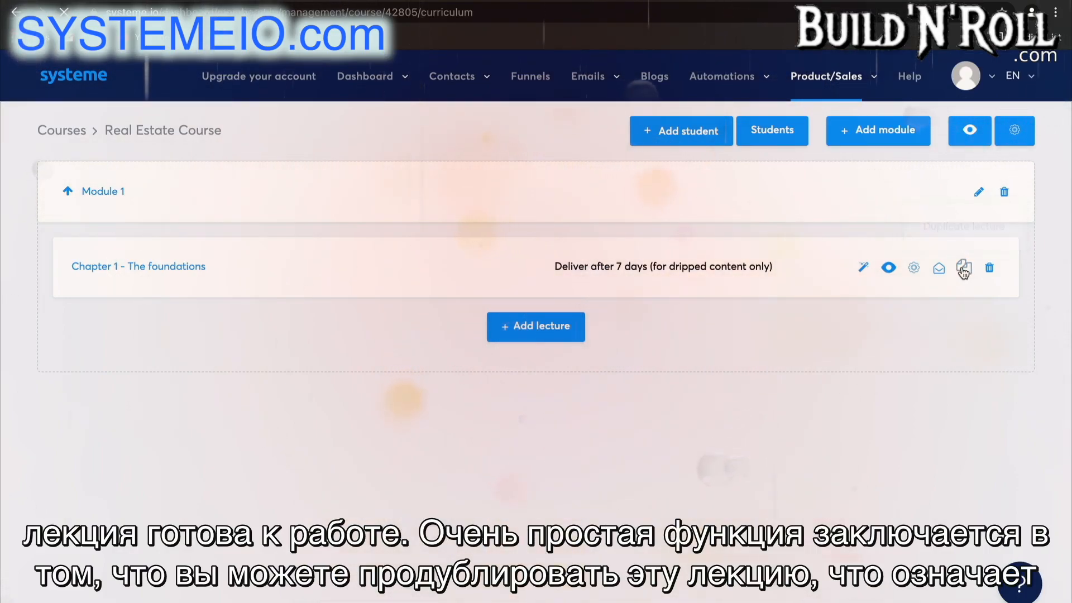
# Duplicate the Chapter 1 - The foundations lecture and change the lecture number in the copy's page headline to 2.
pyautogui.click(964, 268)
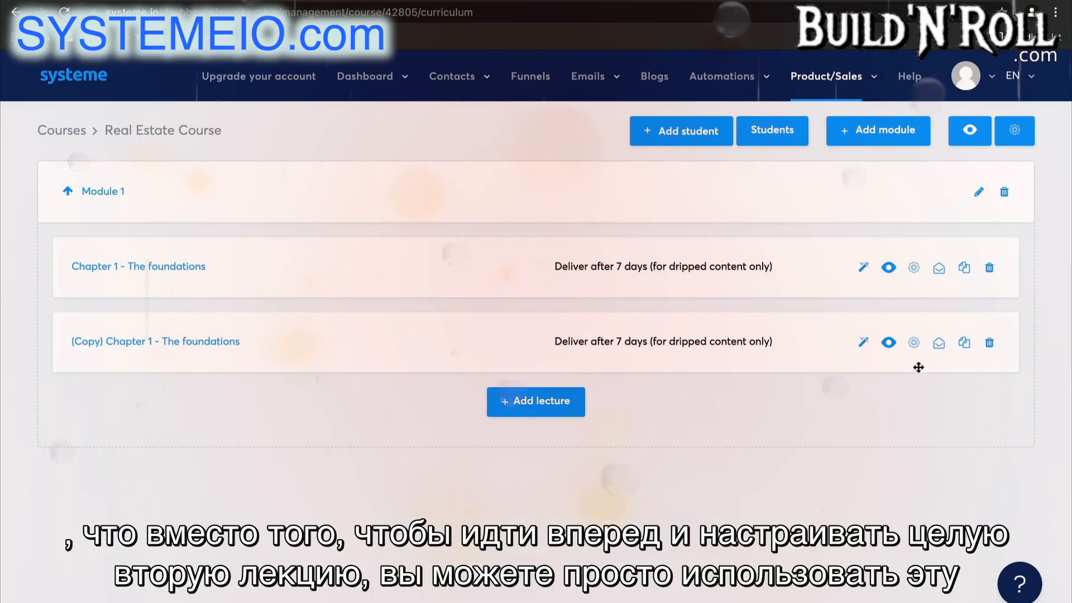
pyautogui.click(862, 348)
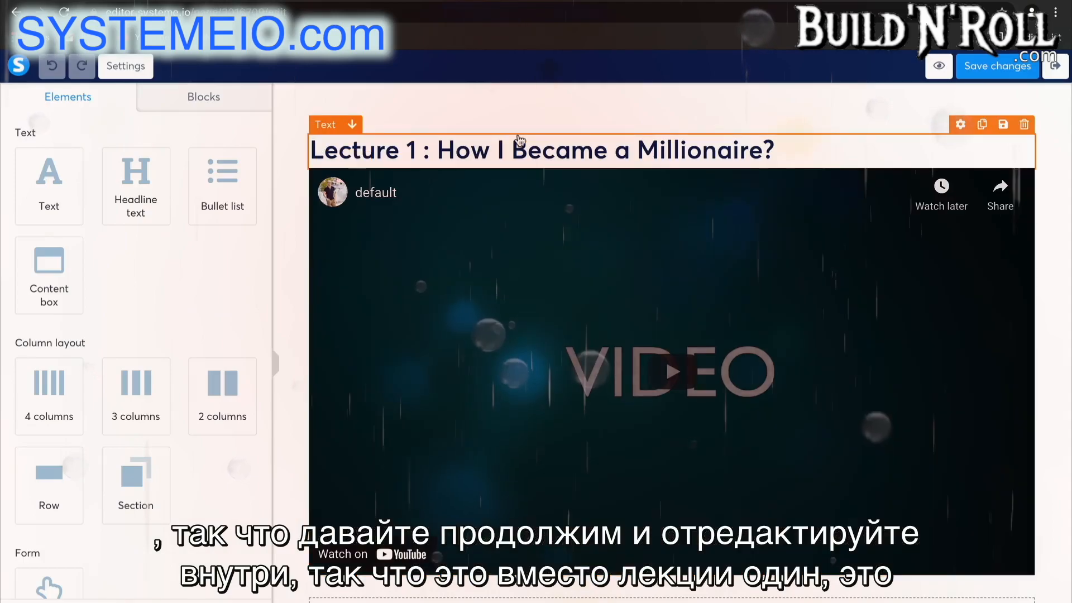
pyautogui.click(518, 145)
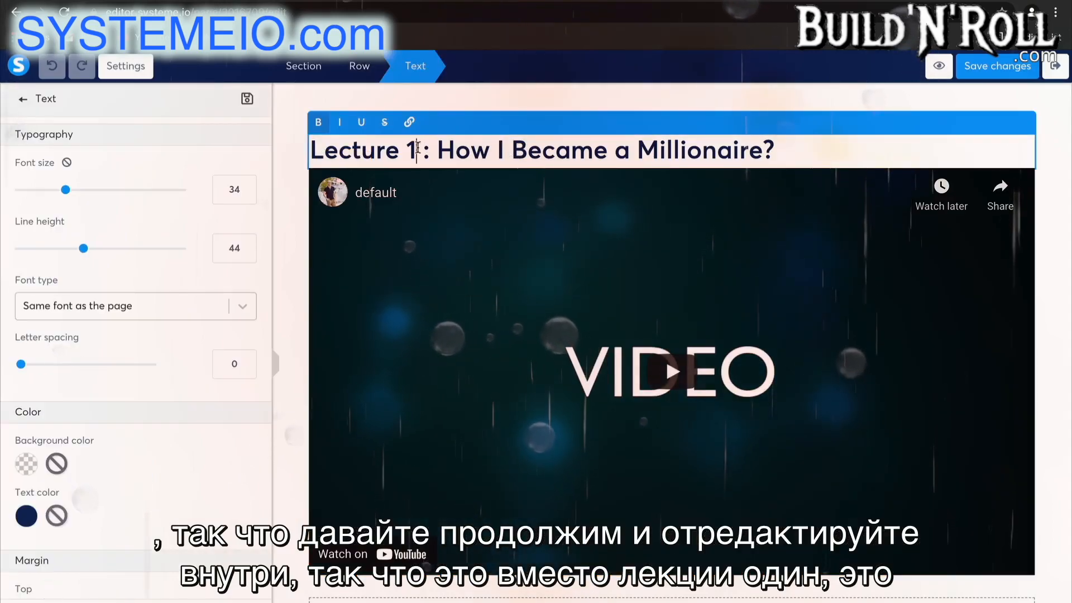
pyautogui.press('BackSpace')
pyautogui.write('2')
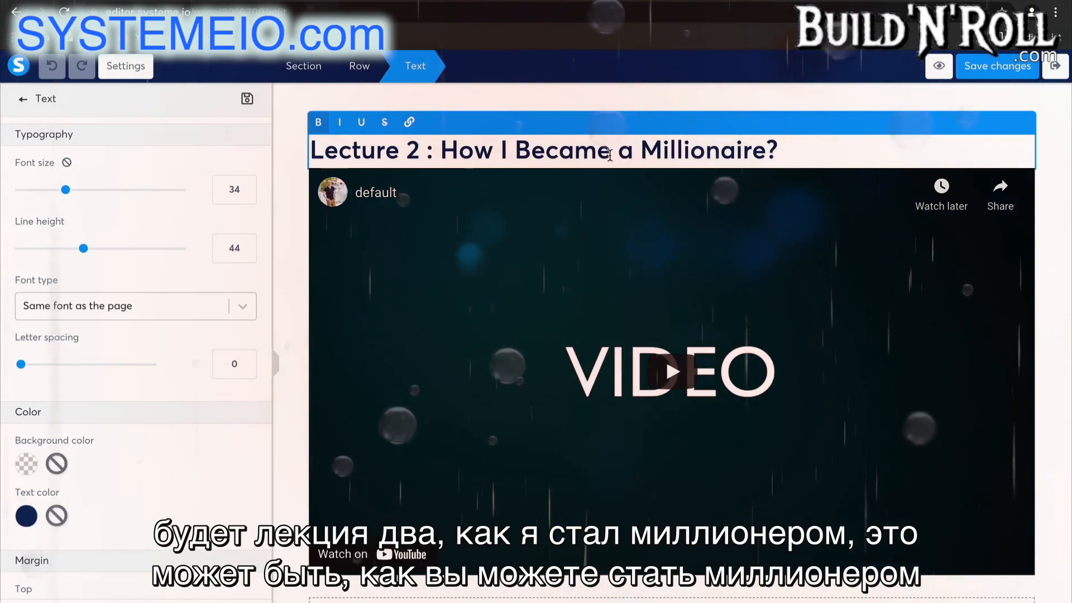
# Reword the Lecture 2 headline after the colon to "How You Can Become a Millionaire?".
pyautogui.click(508, 150)
pyautogui.press('BackSpace')
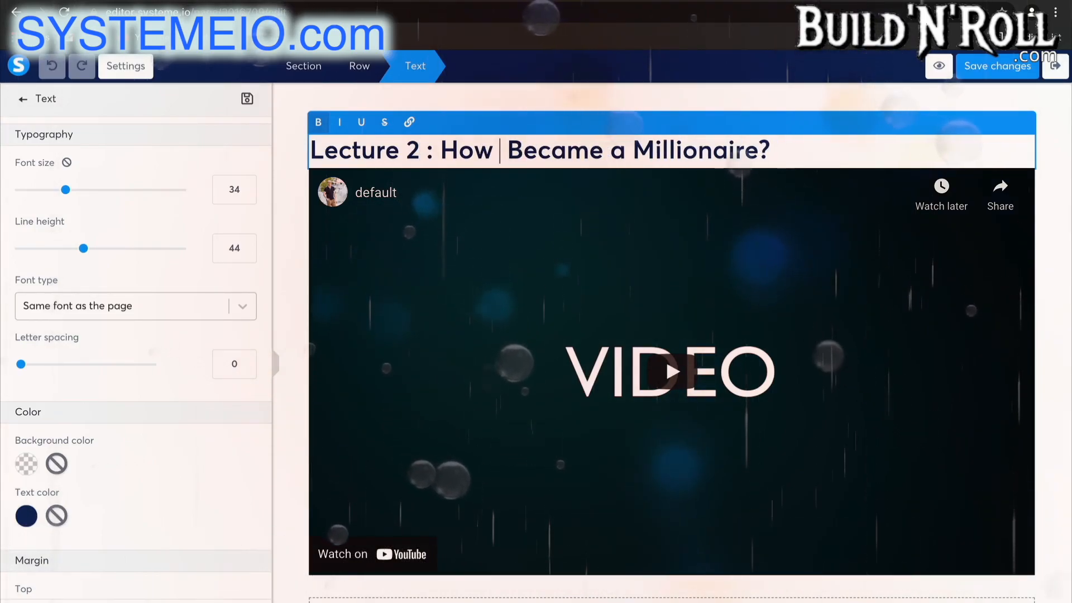
pyautogui.write('You Can')
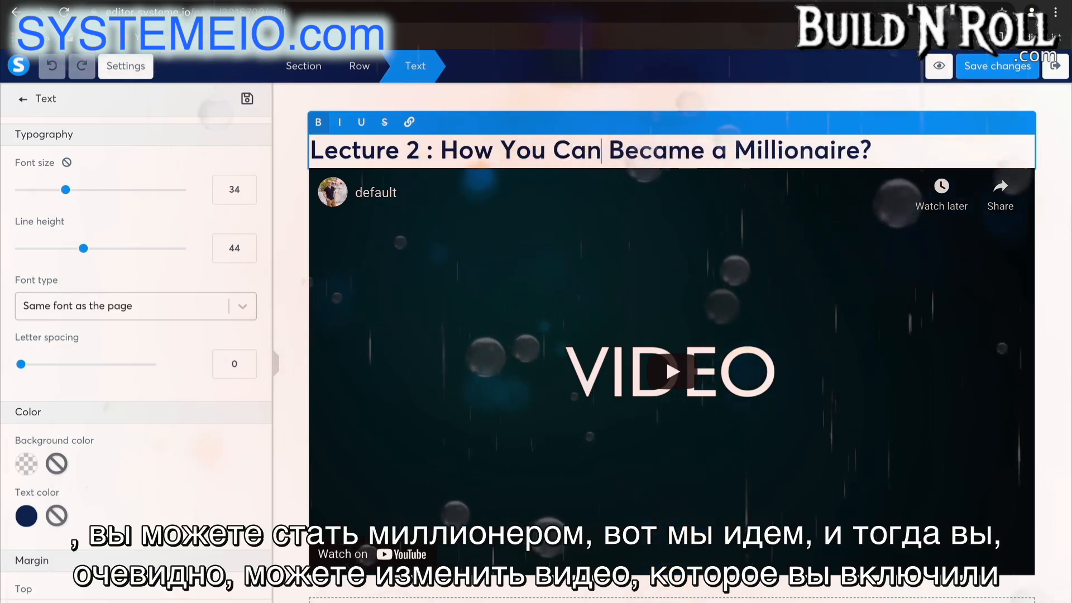
pyautogui.click(668, 151)
pyautogui.press('BackSpace')
pyautogui.write('o')
pyautogui.scroll(-1, 793, 211)
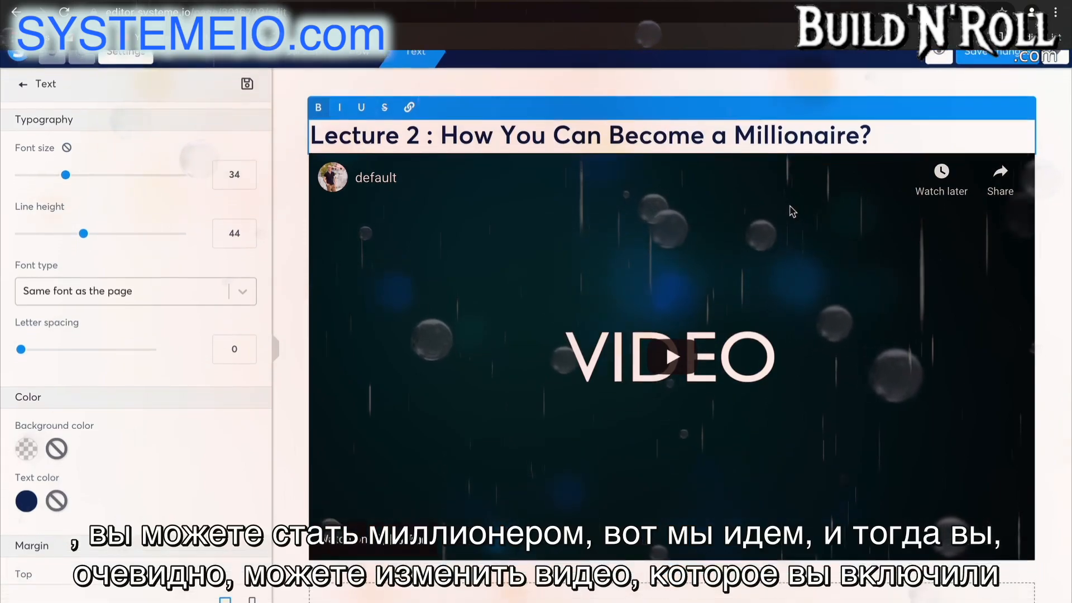
pyautogui.click(797, 434)
# Save the Lecture 2 page and exit the editor to the course curriculum.
pyautogui.scroll(-4, 797, 438)
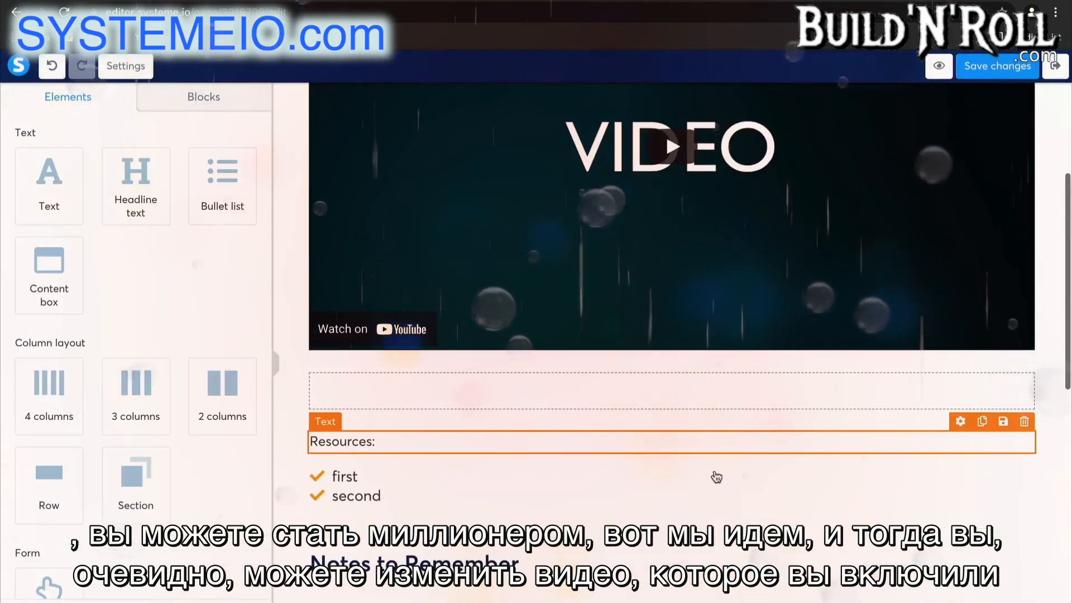
pyautogui.scroll(2, 906, 201)
pyautogui.scroll(2, 906, 202)
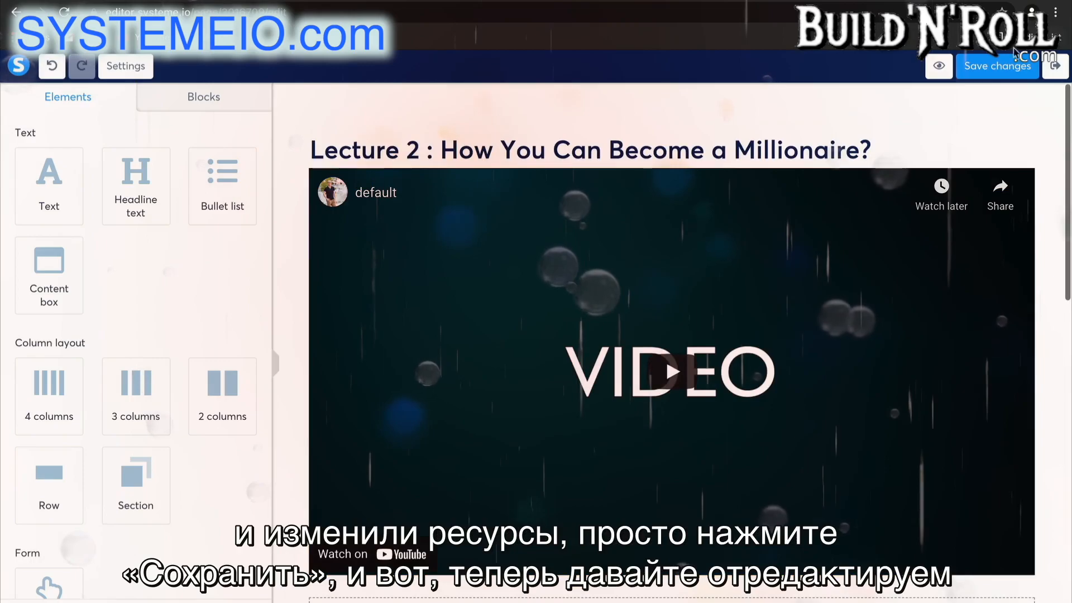
pyautogui.click(987, 68)
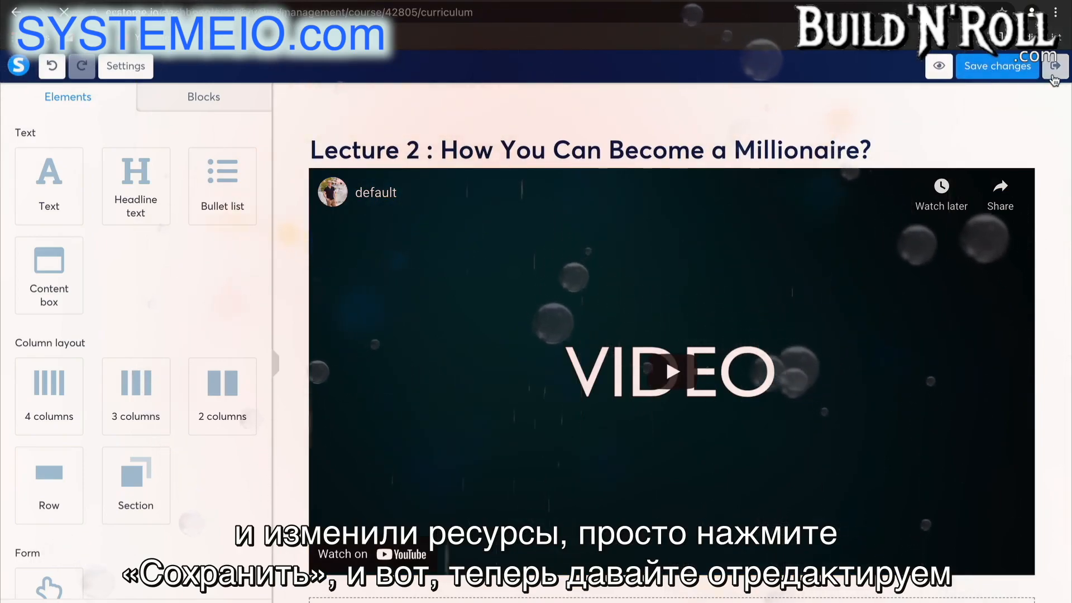
pyautogui.click(1054, 78)
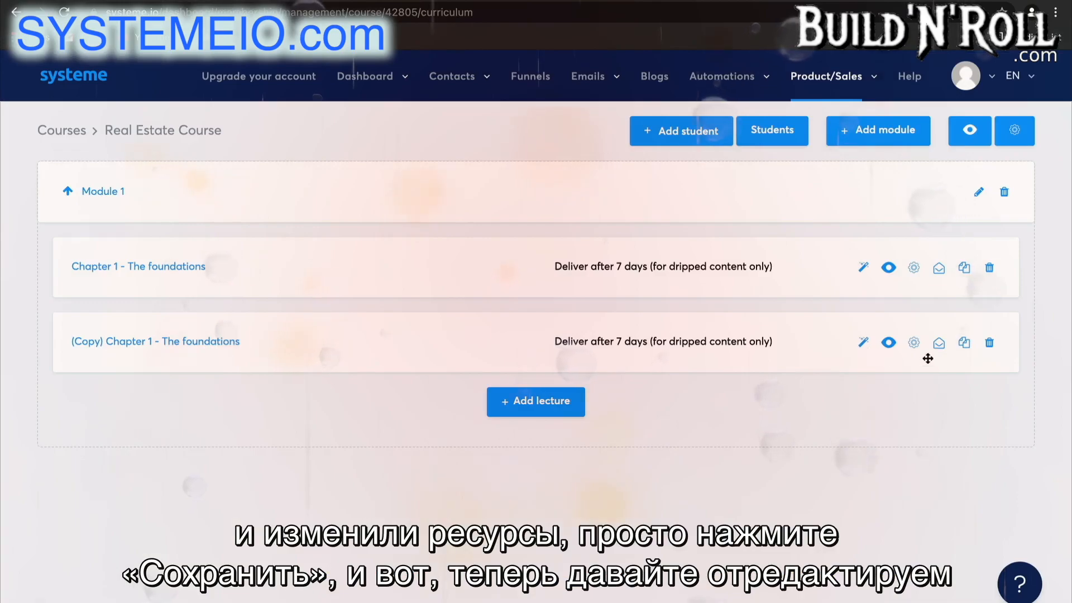
# Rename the copied lecture in Module 1 as Chapter 2 - The next step and save it.
pyautogui.click(915, 343)
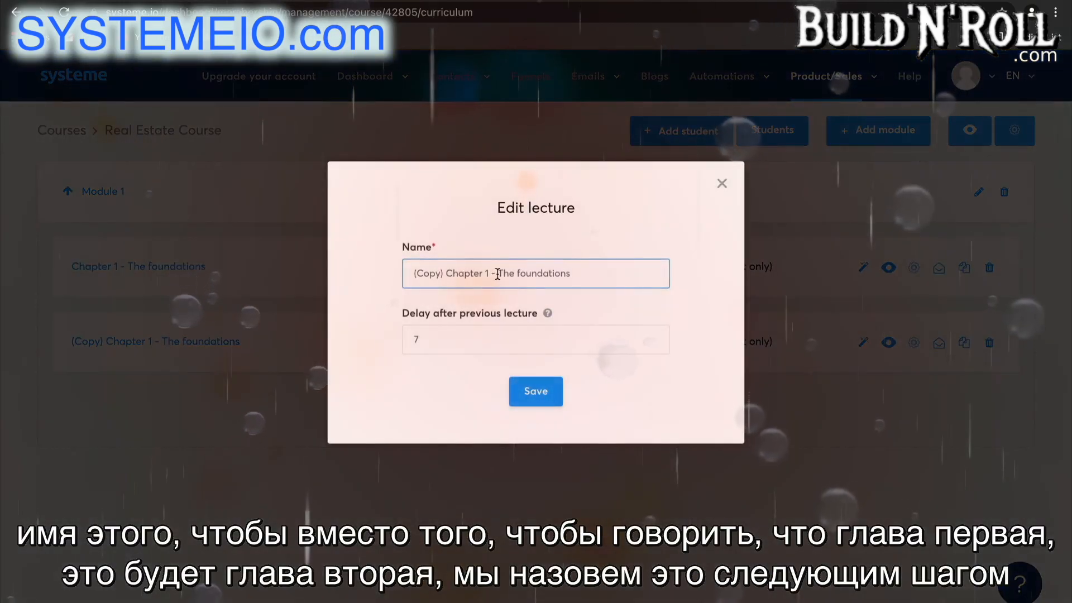
pyautogui.press('BackSpace')
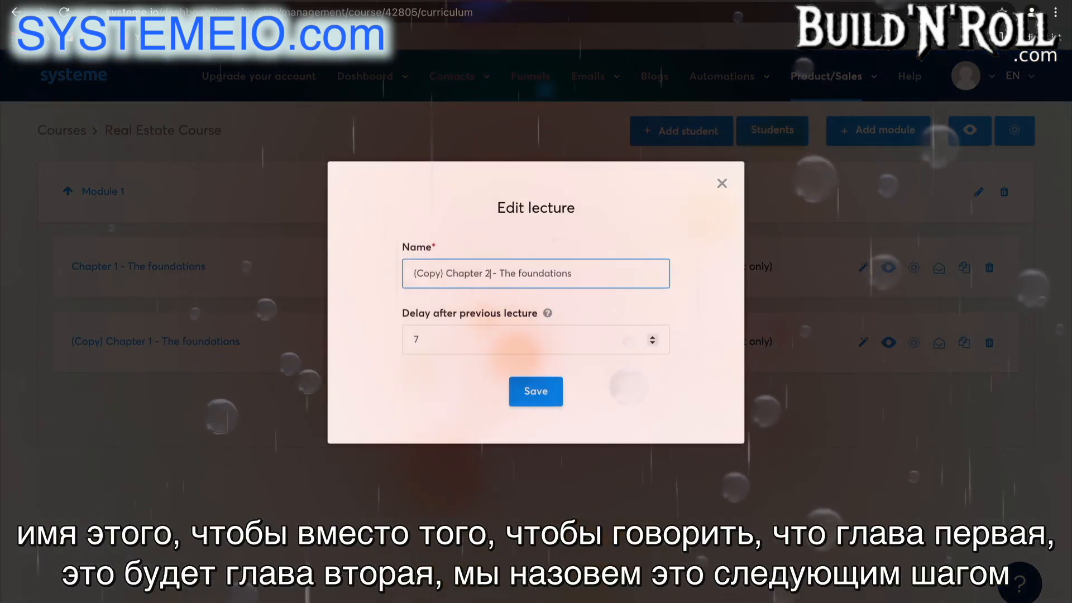
pyautogui.write('2')
pyautogui.doubleClick(553, 273)
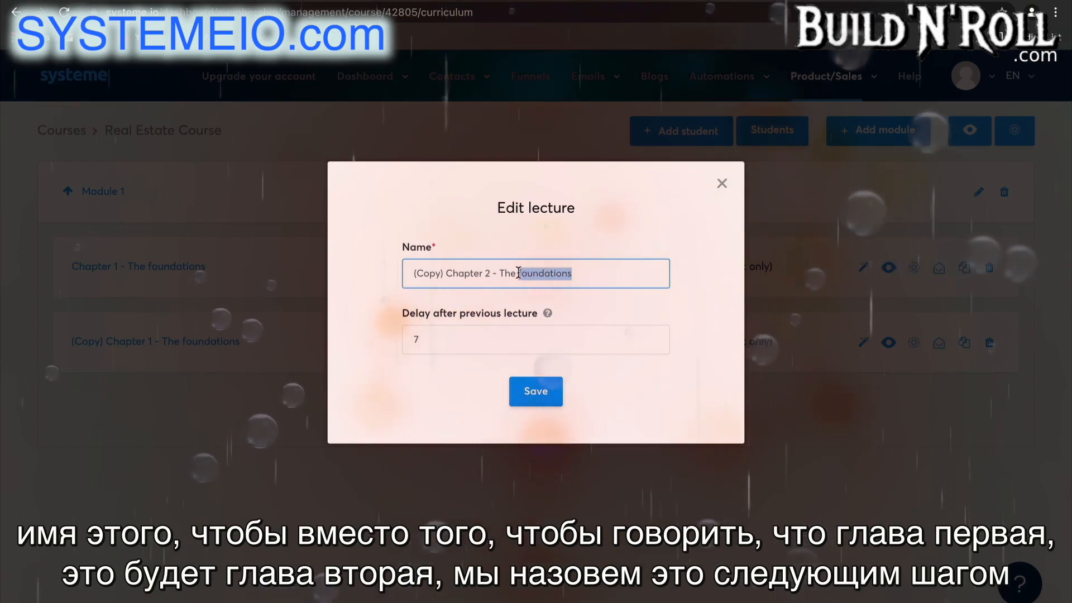
pyautogui.write('ne')
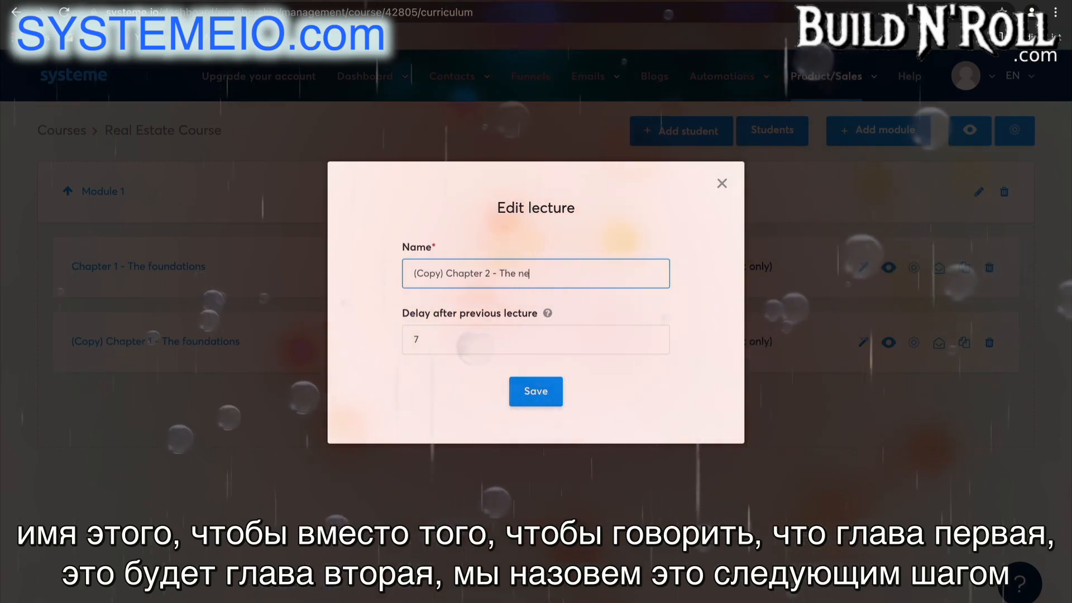
pyautogui.write('xt step')
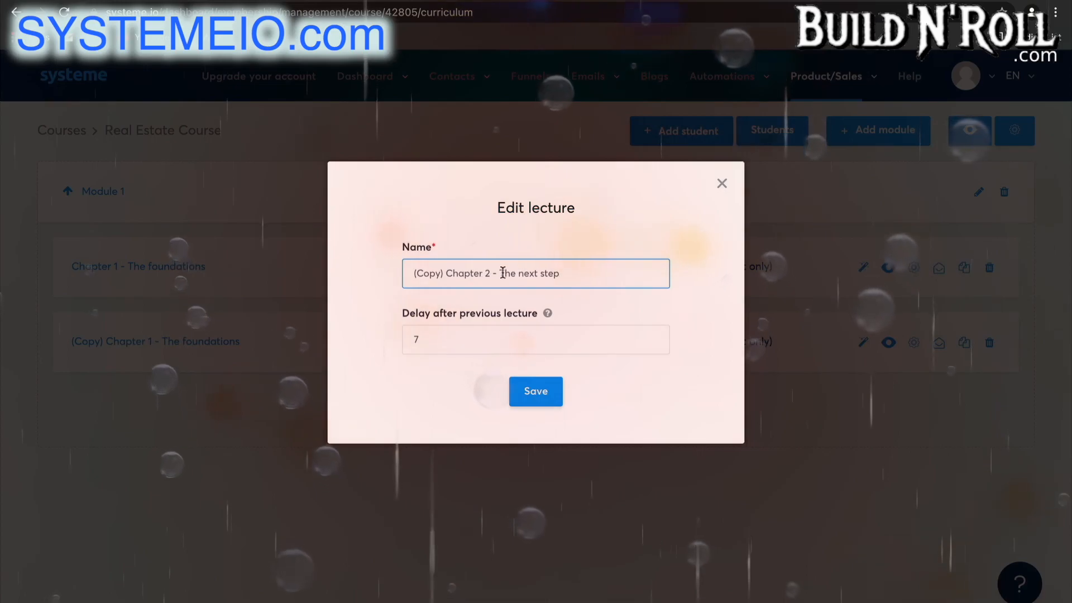
pyautogui.moveTo(446, 273); pyautogui.dragTo(396, 277)
pyautogui.press('BackSpace')
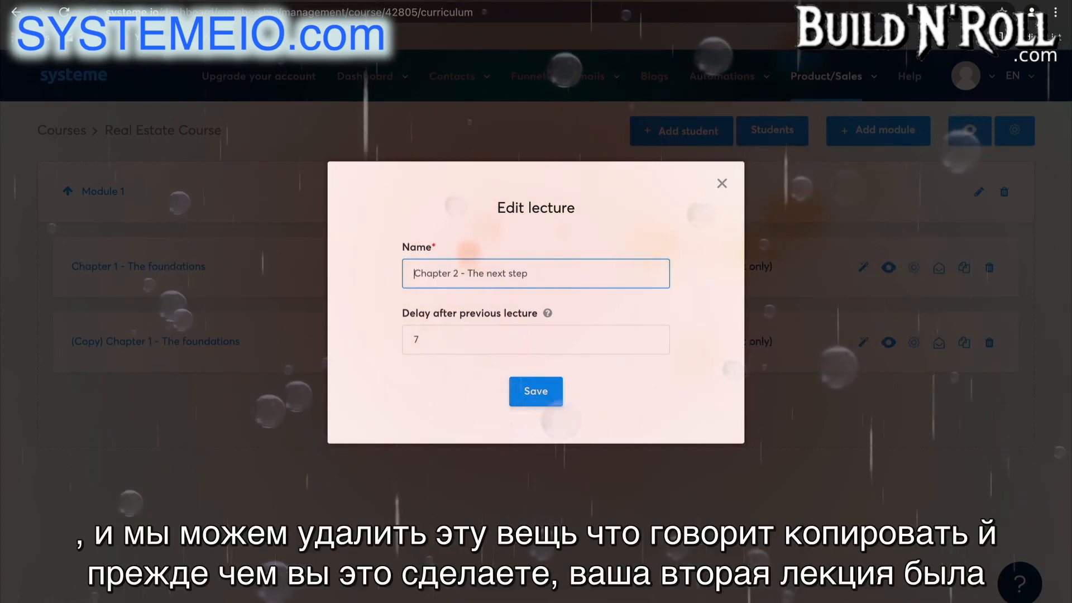
pyautogui.click(531, 397)
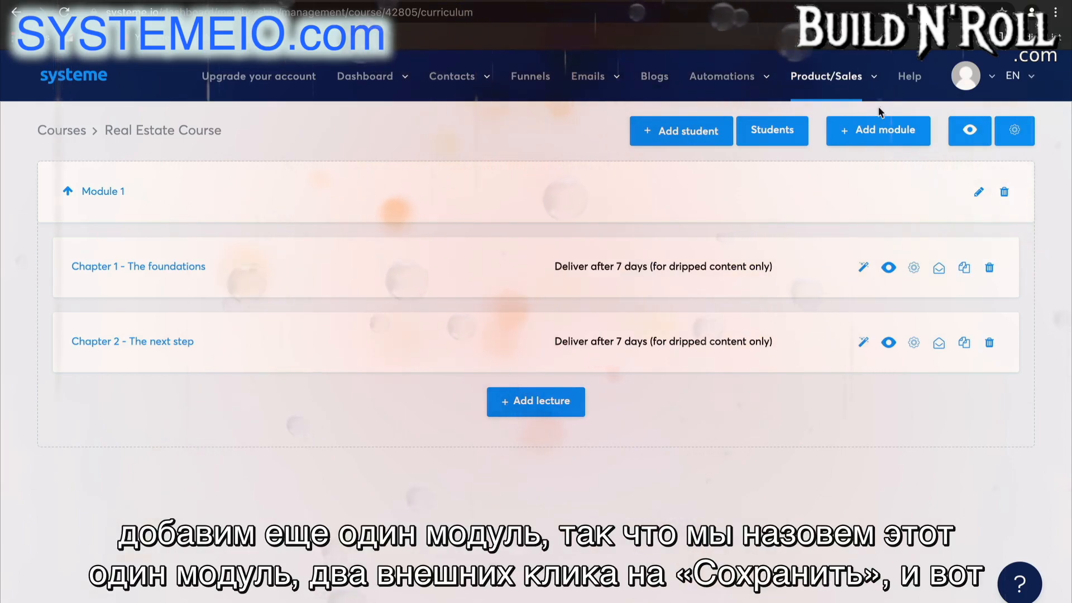
# Add a second module named Module 2 to the Real Estate Course curriculum and save it.
pyautogui.click(863, 132)
pyautogui.write('Module ')
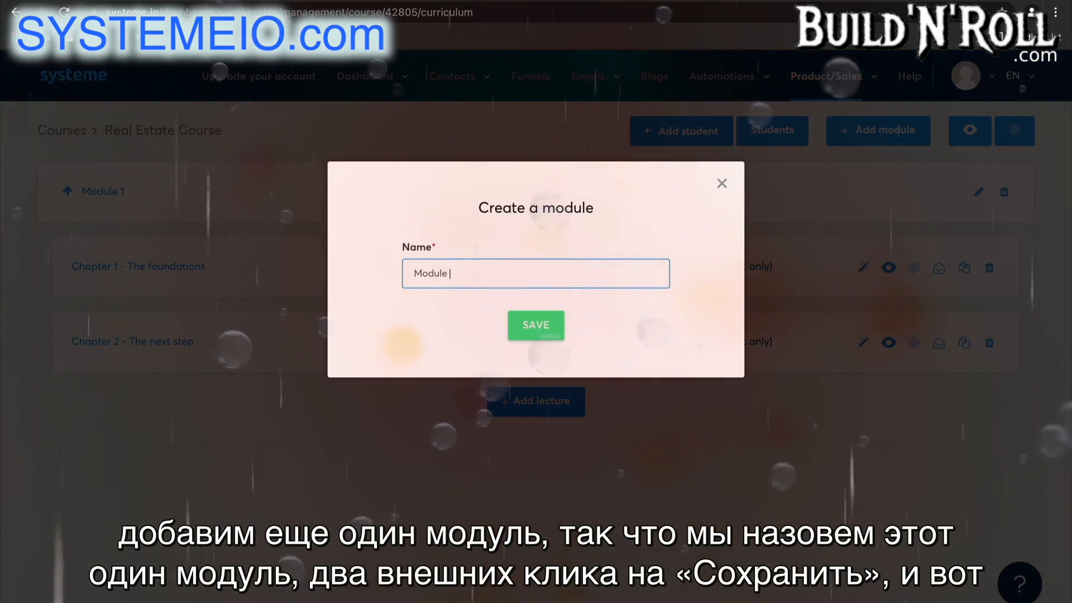
pyautogui.write('2')
pyautogui.click(530, 321)
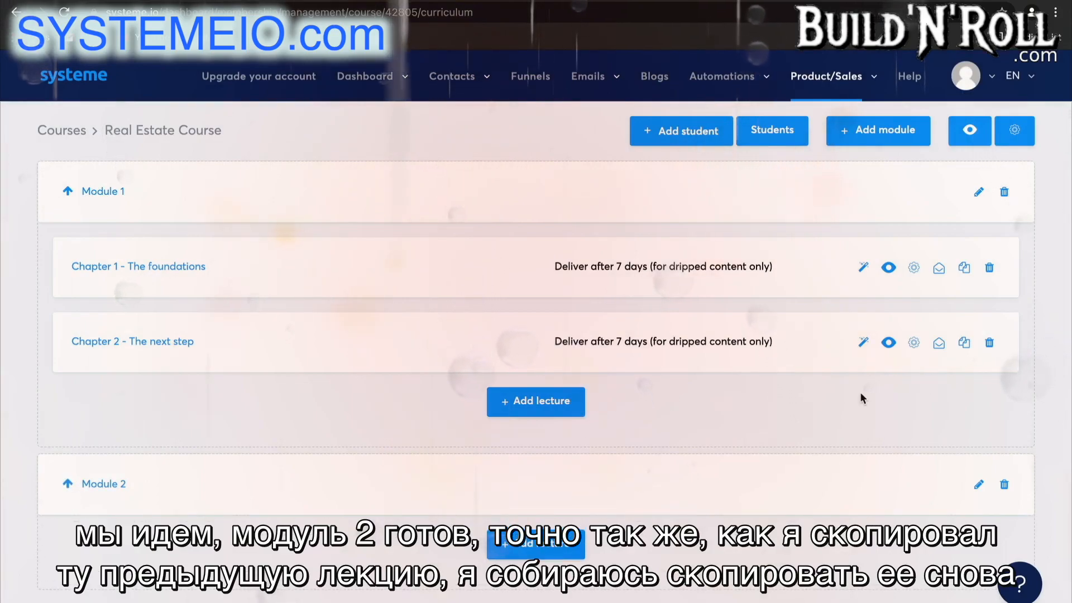
# Duplicate the Chapter 2 - The next step lecture and move the copy from Module 1 into Module 2.
pyautogui.click(965, 344)
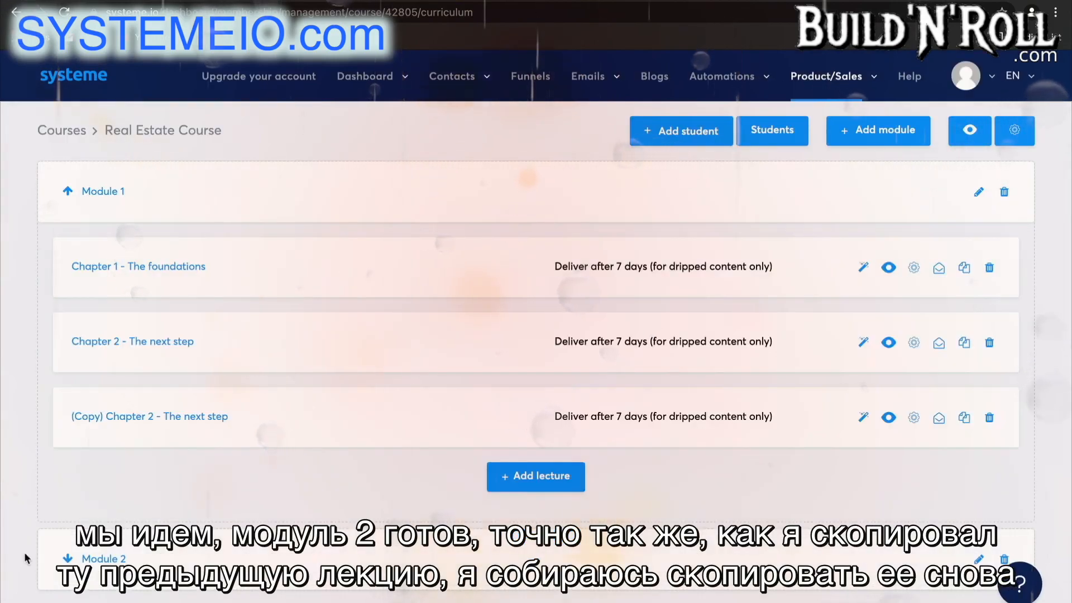
pyautogui.scroll(-1, 461, 378)
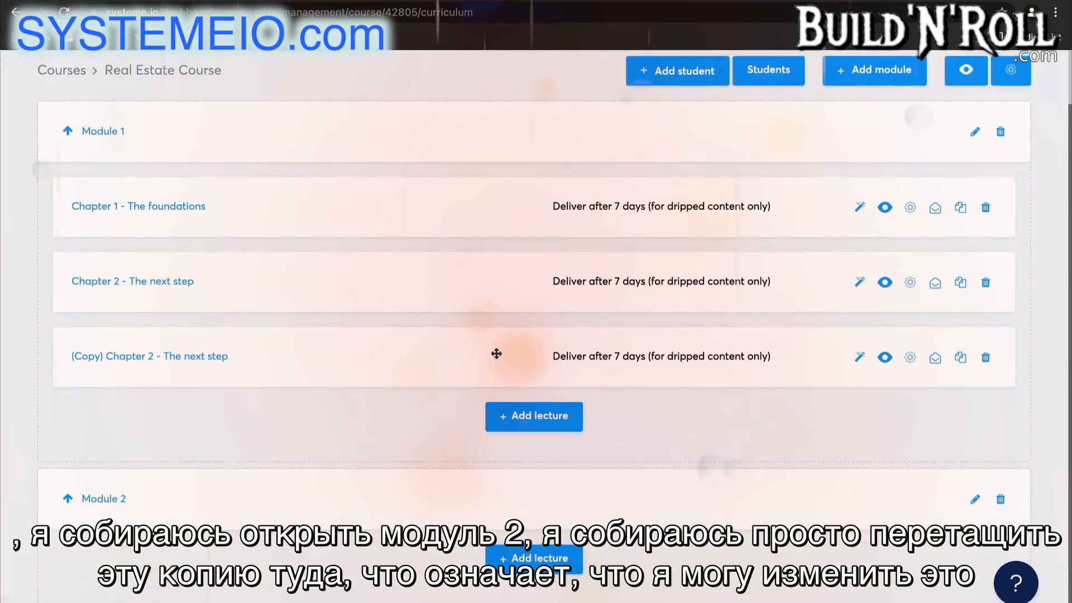
pyautogui.moveTo(636, 362); pyautogui.dragTo(632, 519)
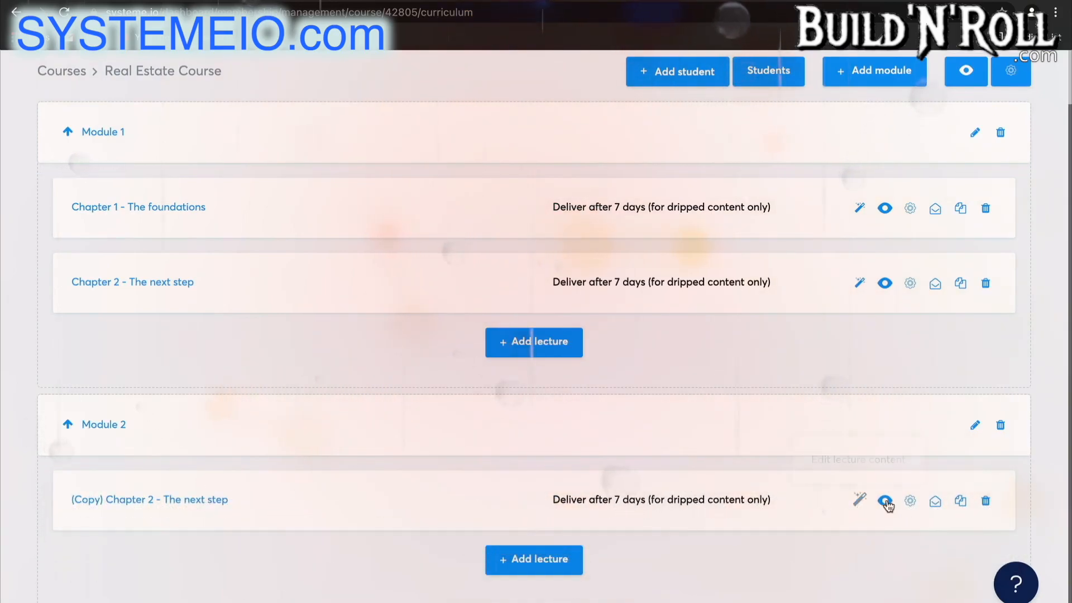
# Open and save the copied lecture's name and delay settings as they are, and expand Module 2 to view its lectures.
pyautogui.click(911, 501)
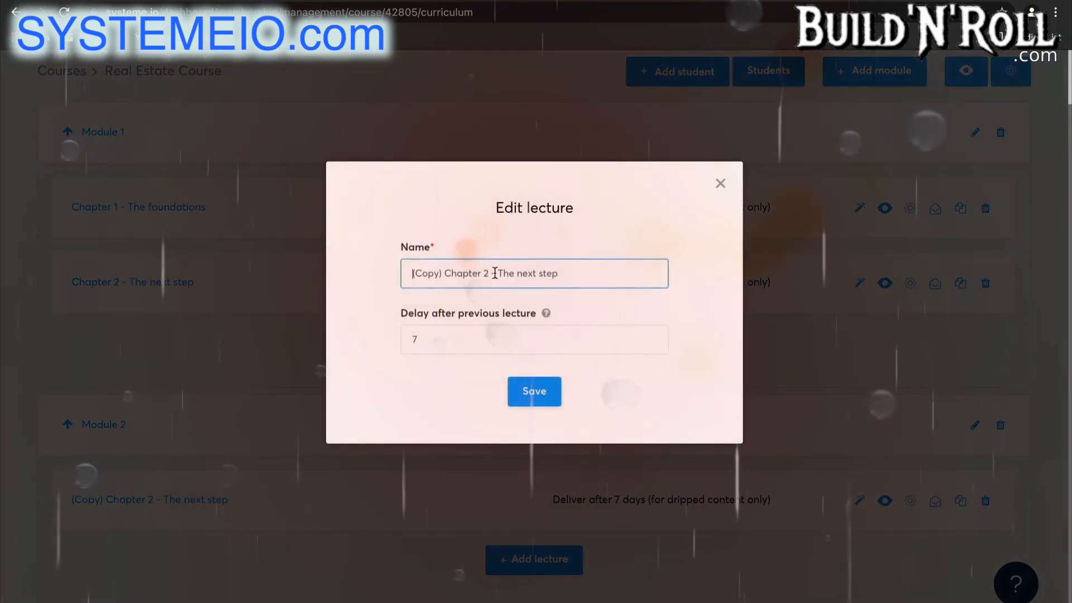
pyautogui.click(537, 398)
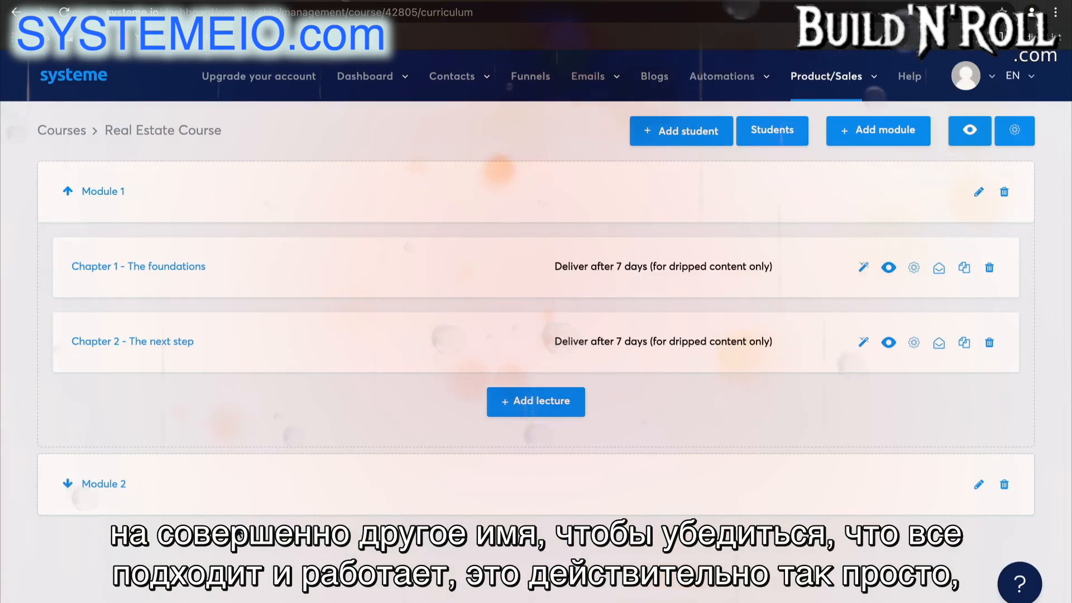
pyautogui.click(70, 483)
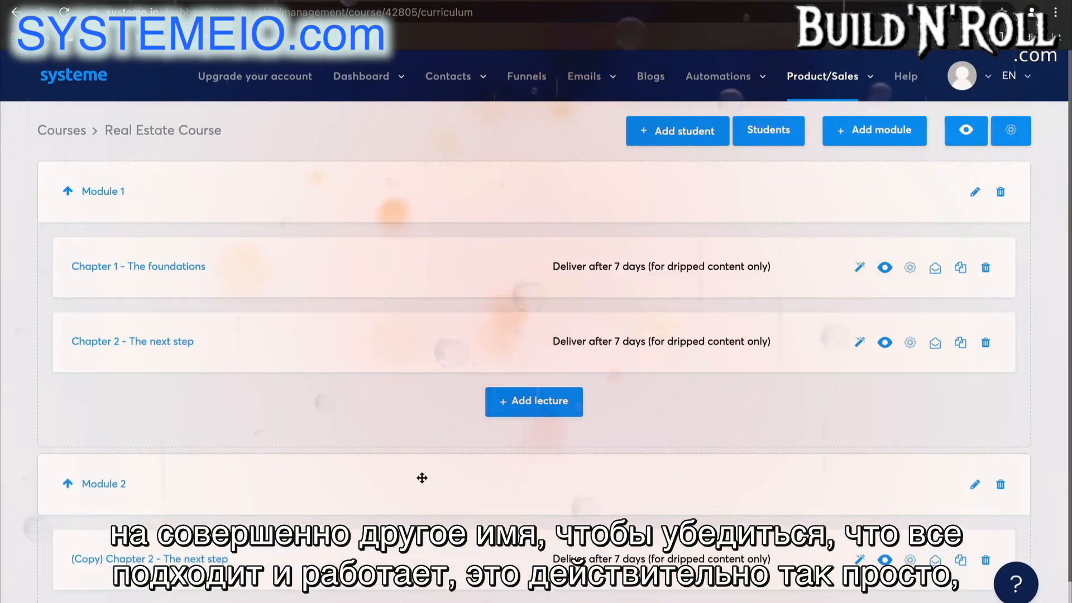